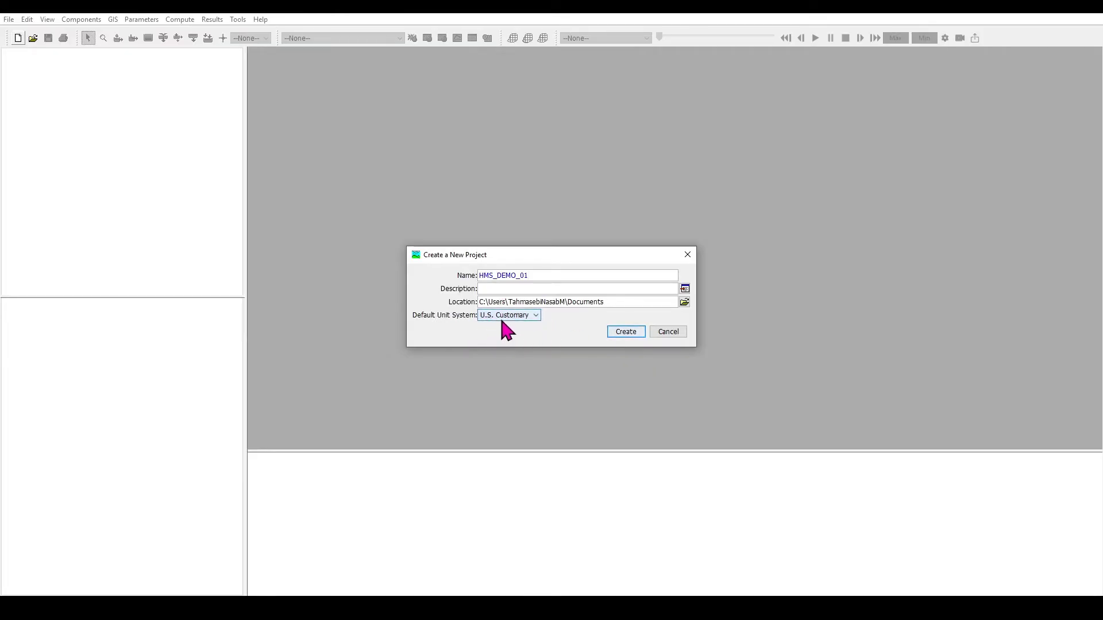
Create the new project HMS_DEMO_01 with U.S. Customary as the default unit system.
left_click(627, 333)
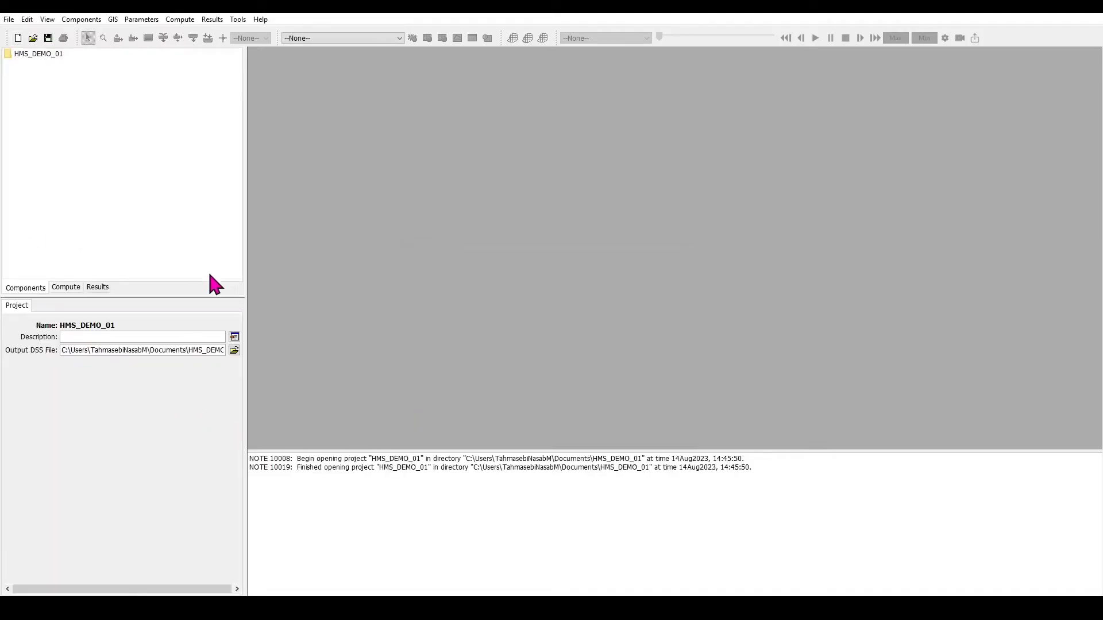
Add a new basin model named Basin 1 to the project and open its map.
left_click(81, 20)
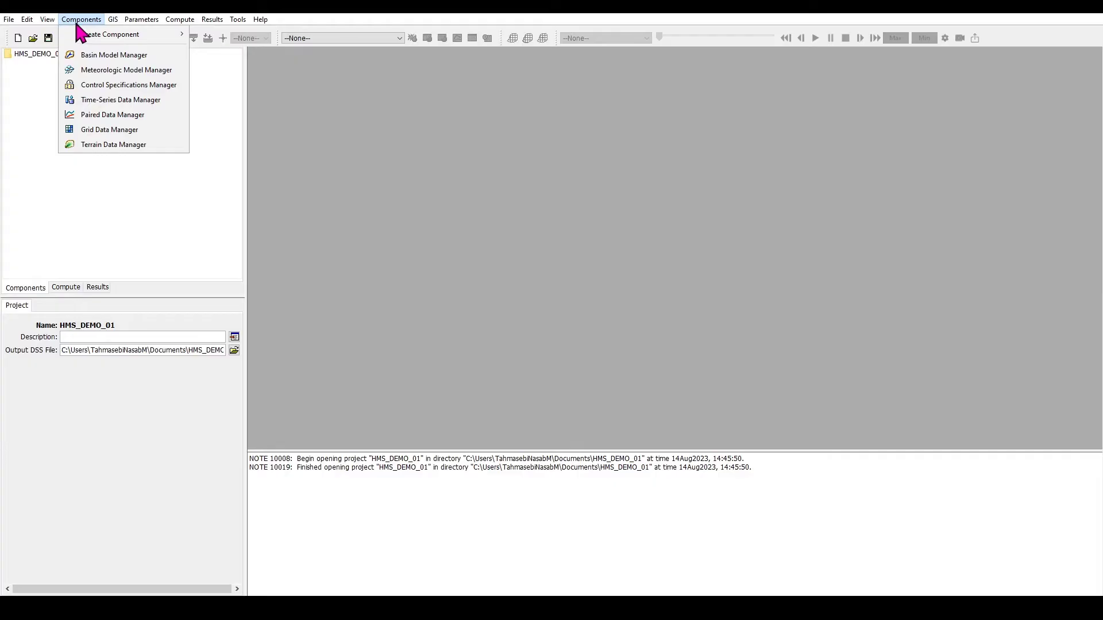
left_click(77, 55)
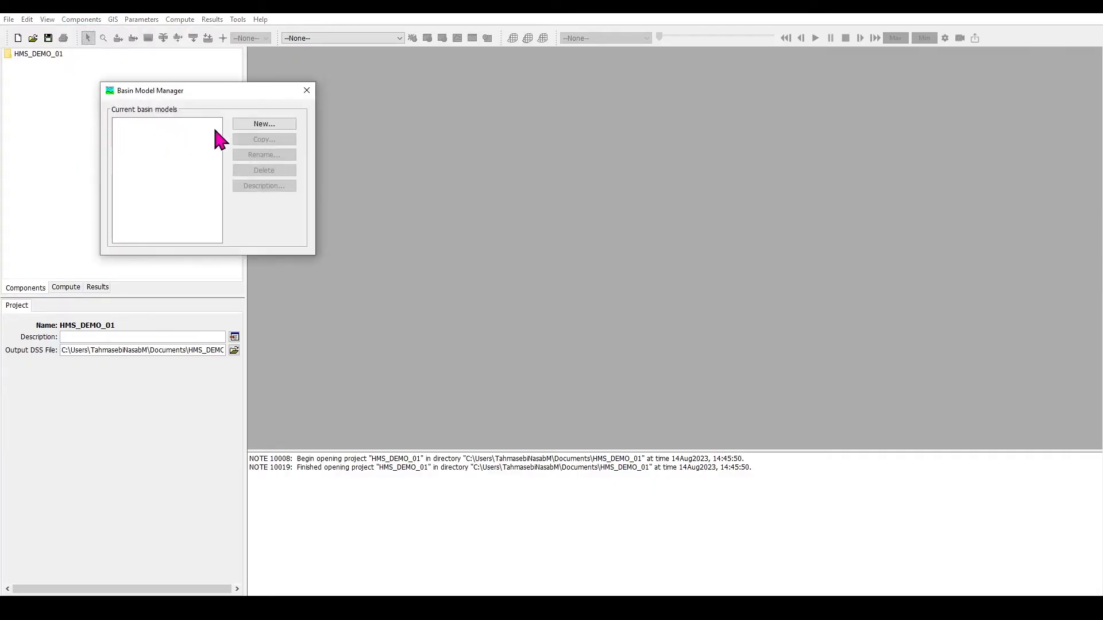
left_click(259, 124)
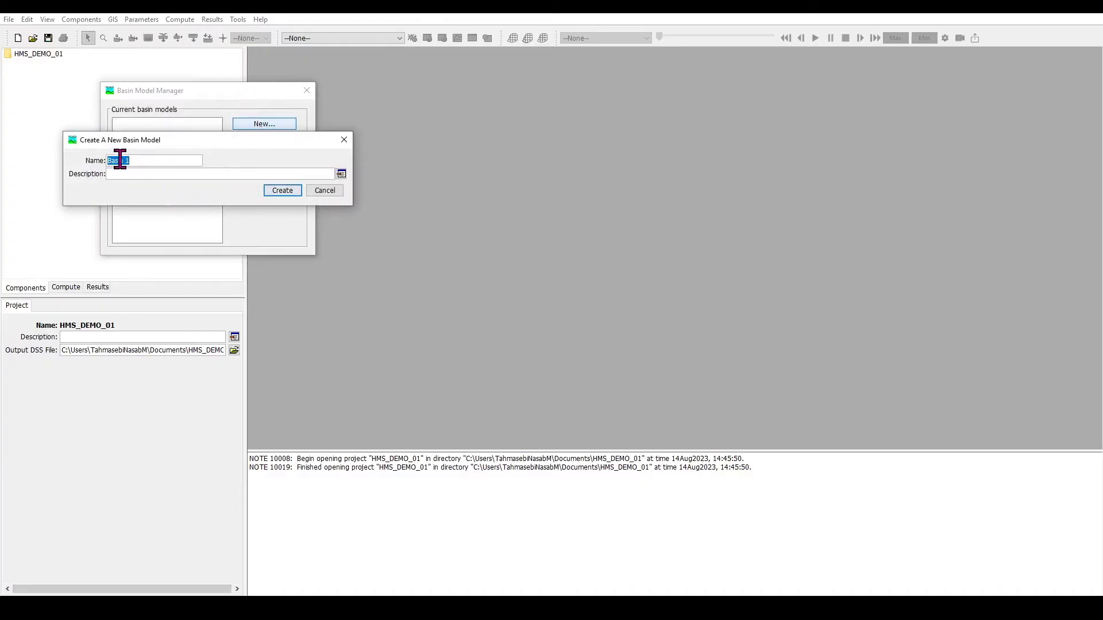
left_click(276, 192)
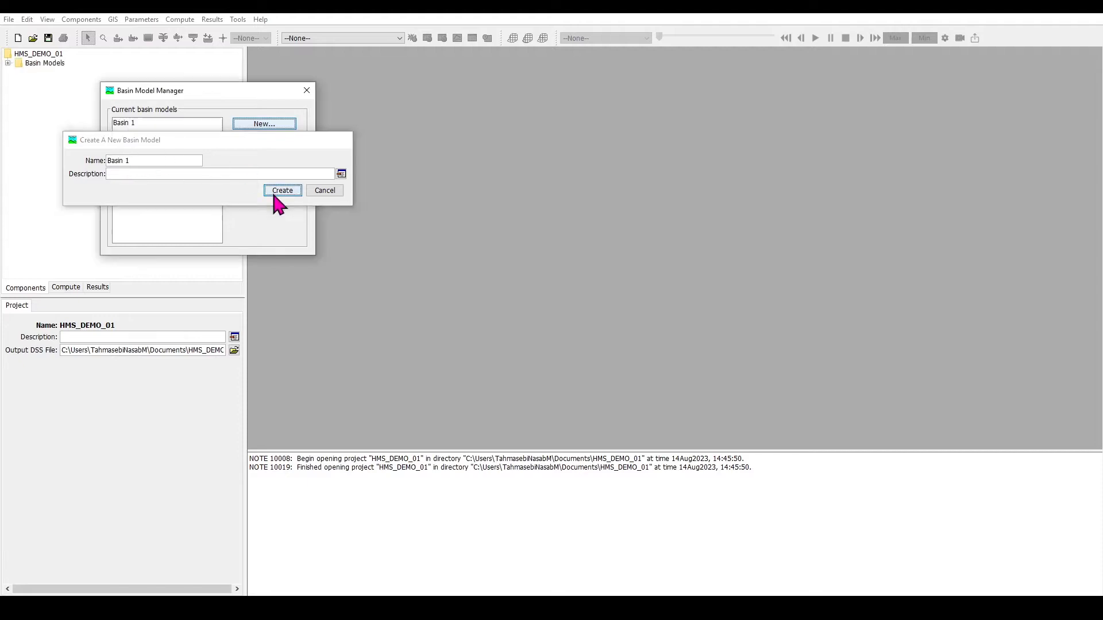
left_click(306, 91)
left_click(7, 64)
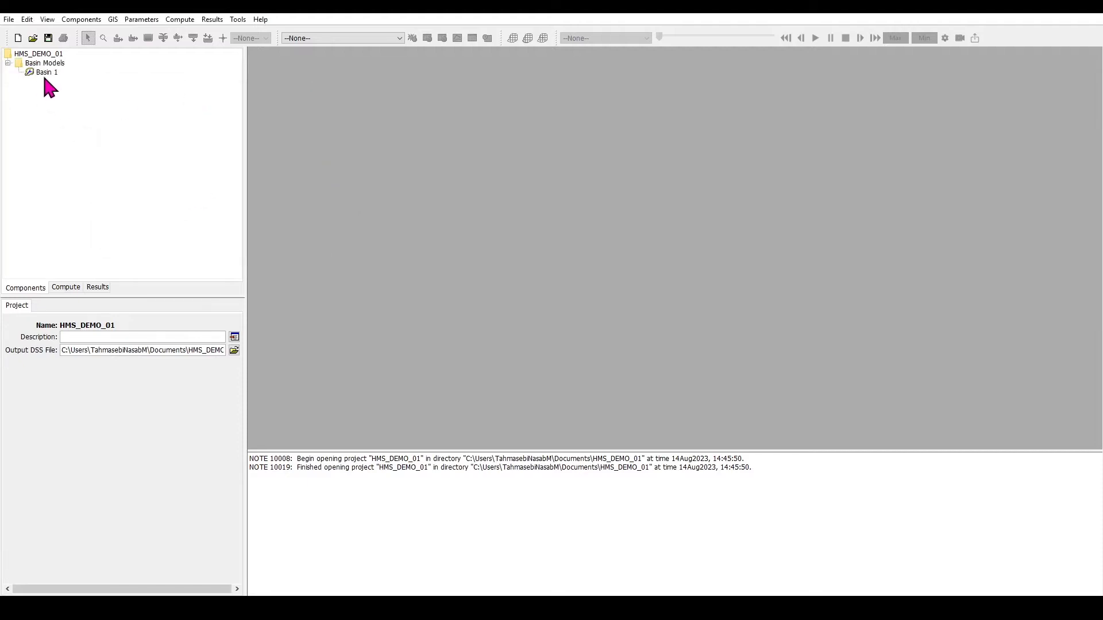
left_click(45, 72)
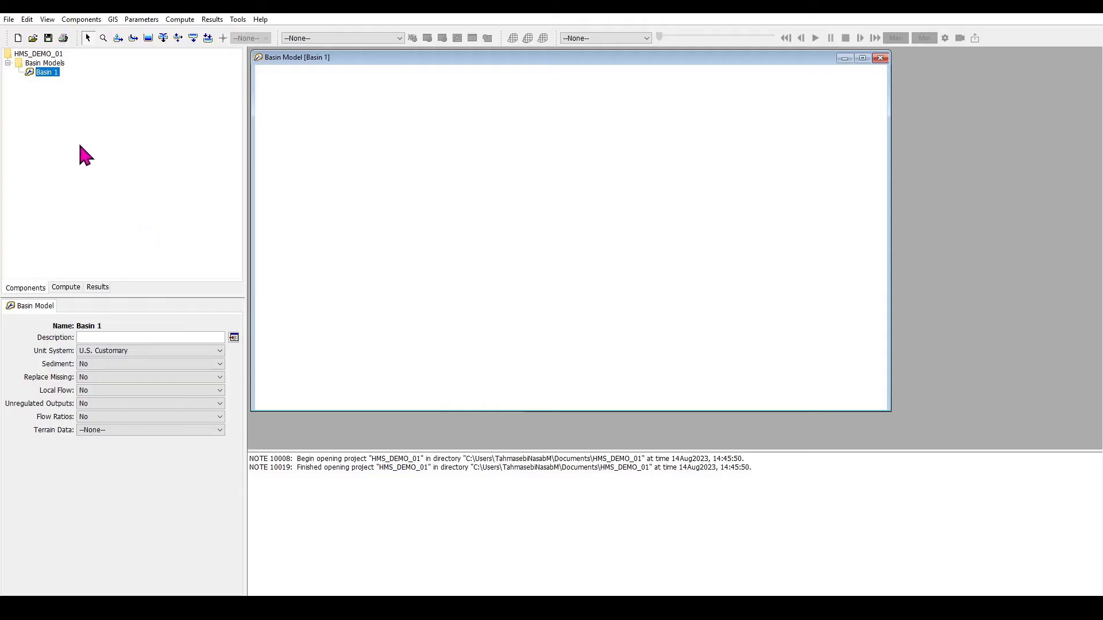
Start a new terrain data component named Terrain 1 and proceed to its elevation source settings.
left_click(85, 22)
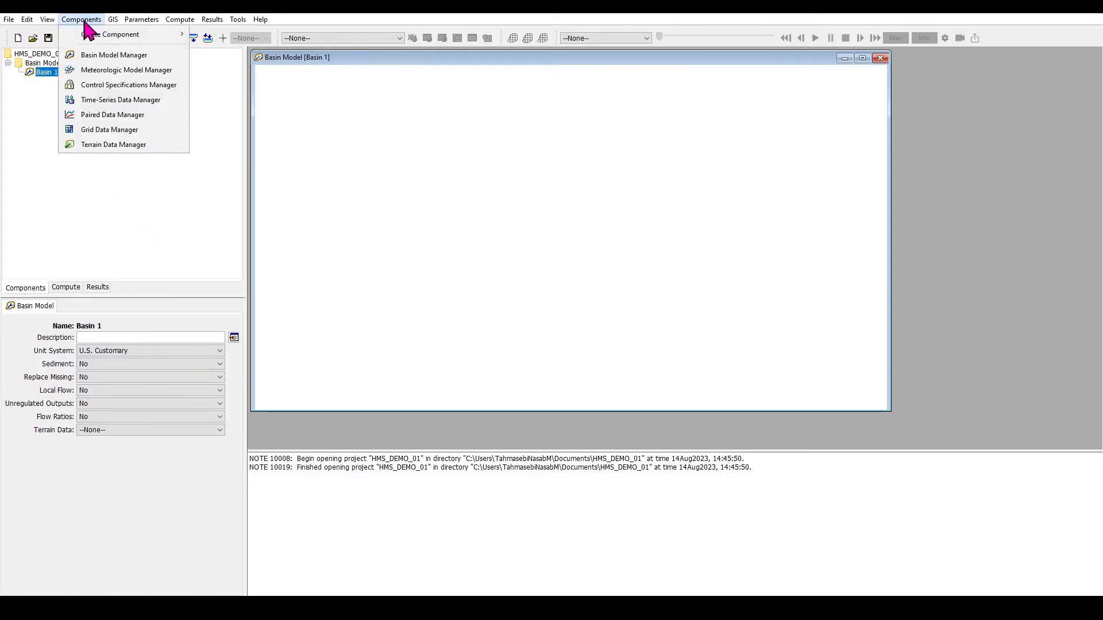
left_click(109, 146)
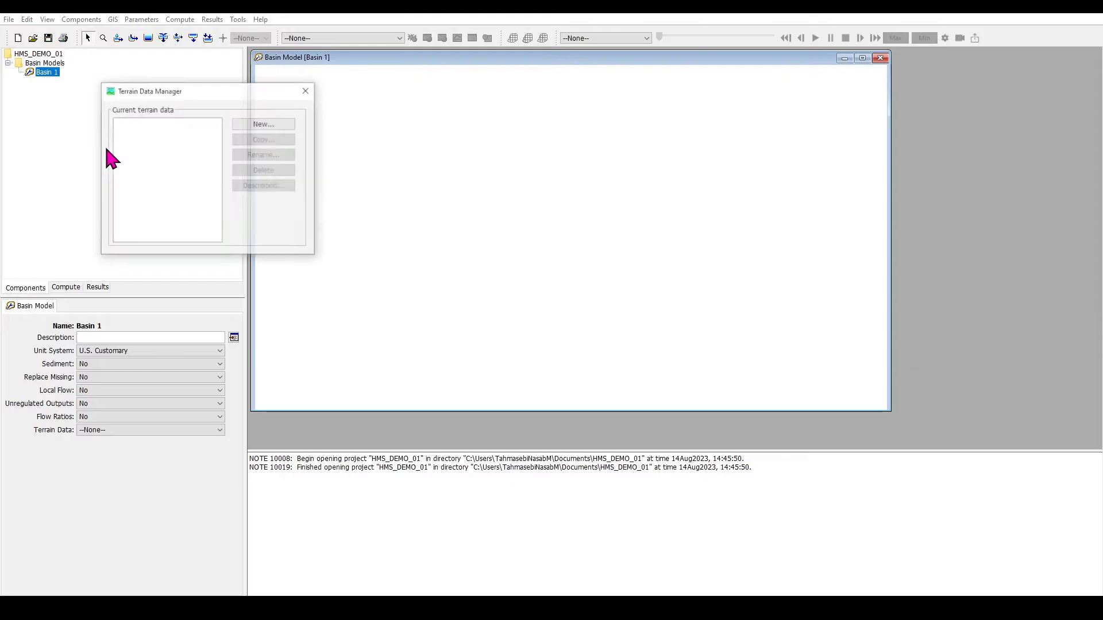
left_click(269, 126)
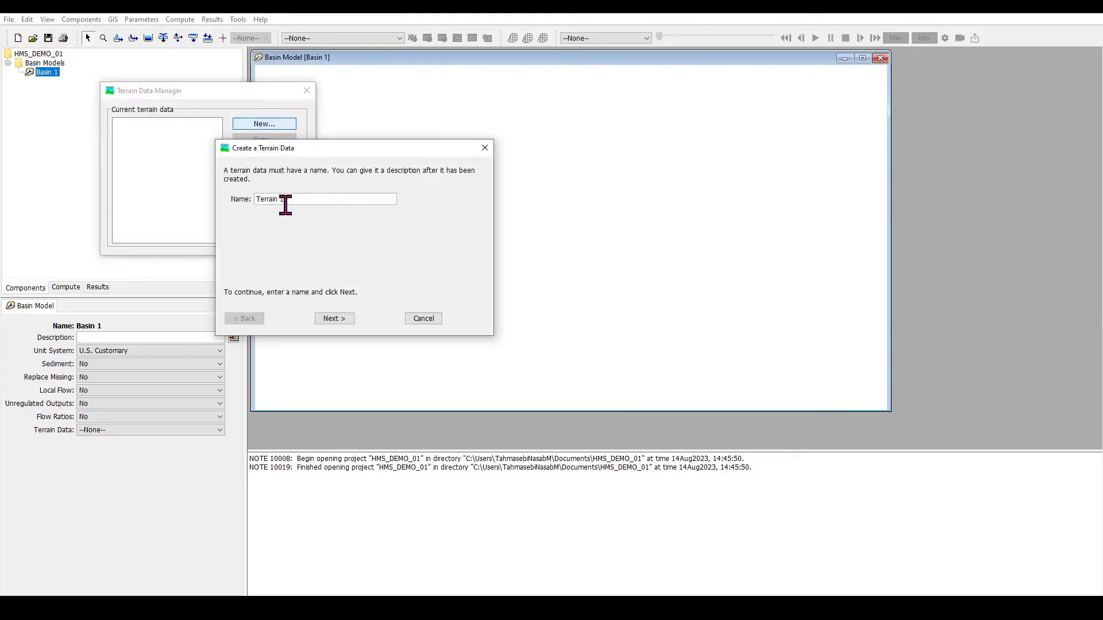
left_click(347, 322)
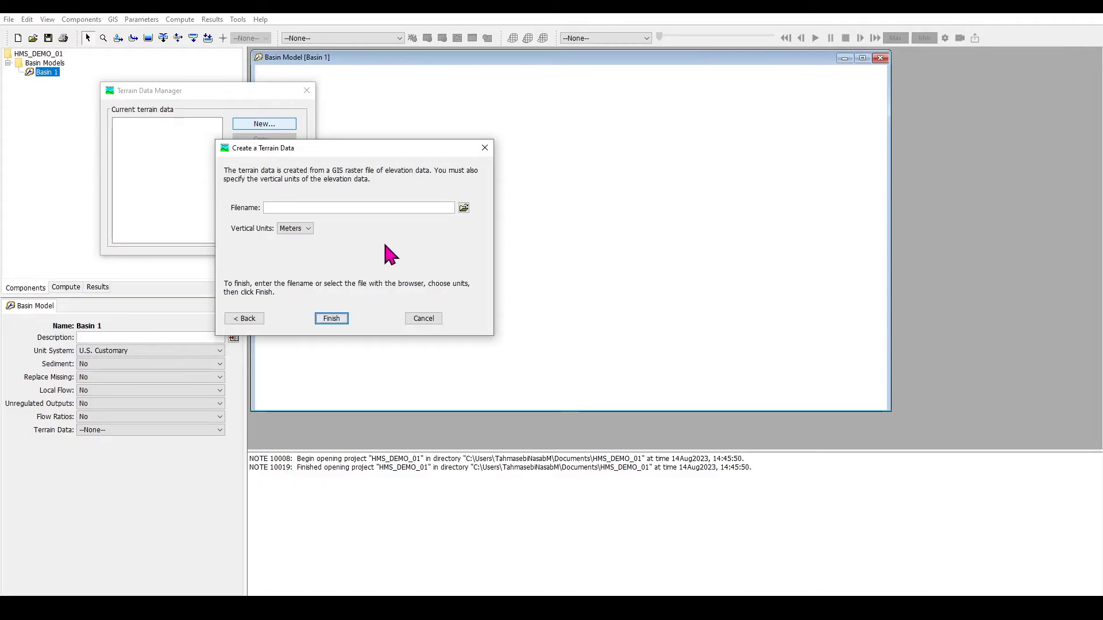
Create the terrain from DemoRaster.tif in the desktop's Input_Data folder with vertical units in meters, and show its properties.
left_click(464, 207)
left_click(211, 211)
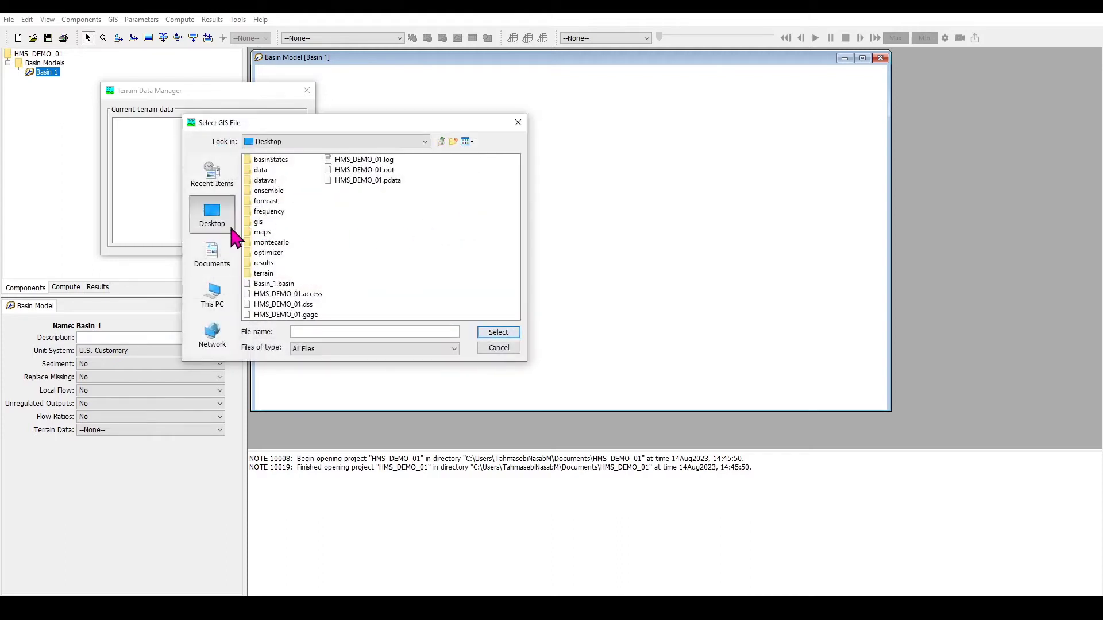
left_click(282, 265)
double_click(282, 266)
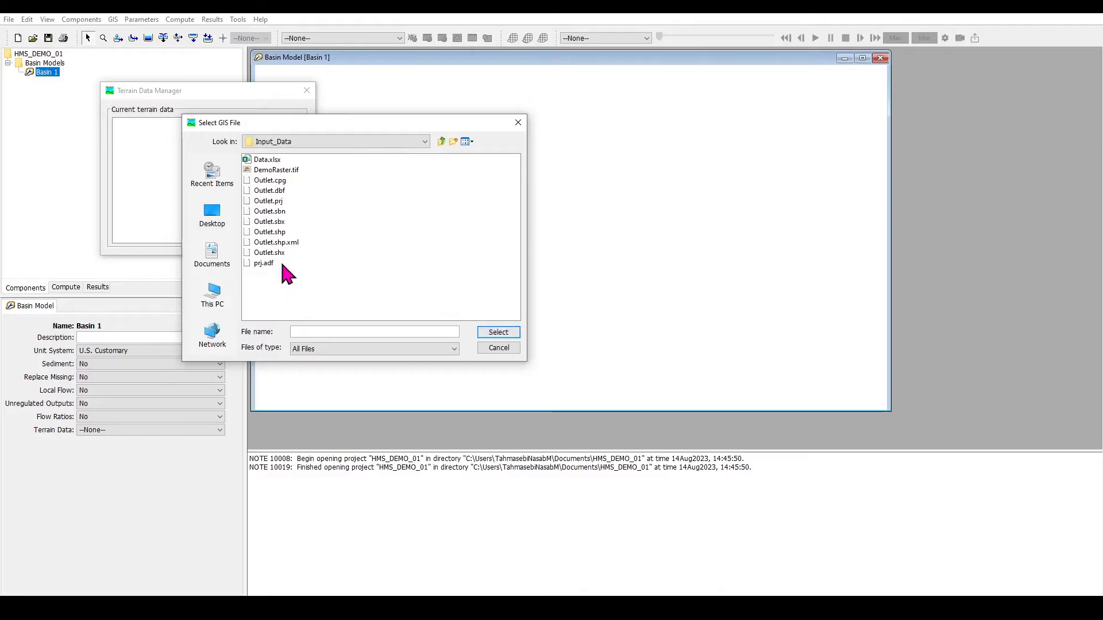
left_click(281, 171)
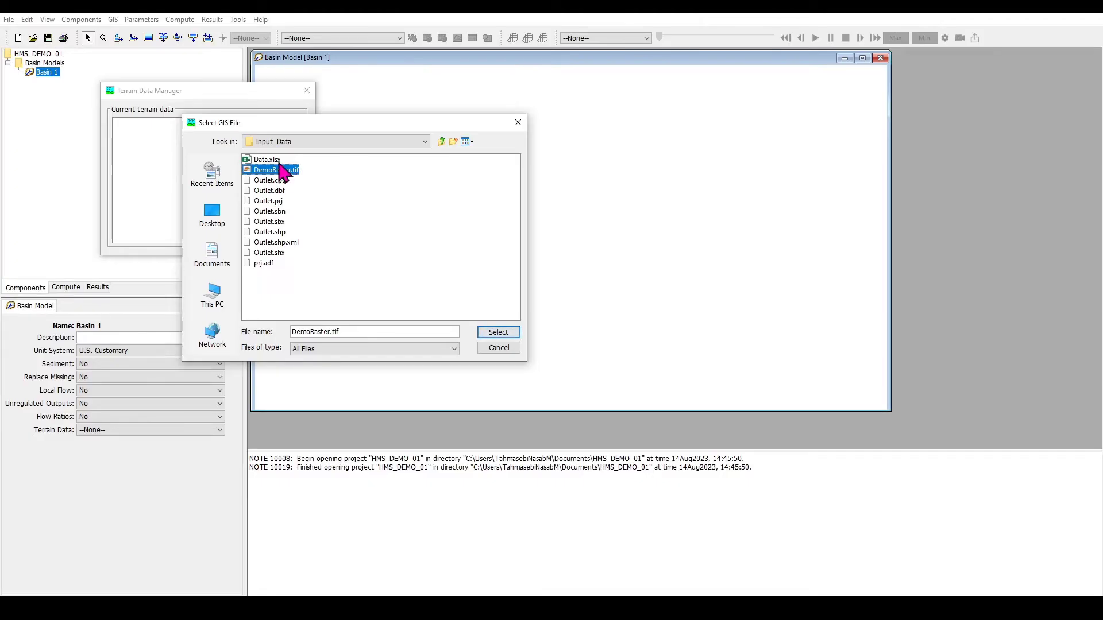
left_click(498, 333)
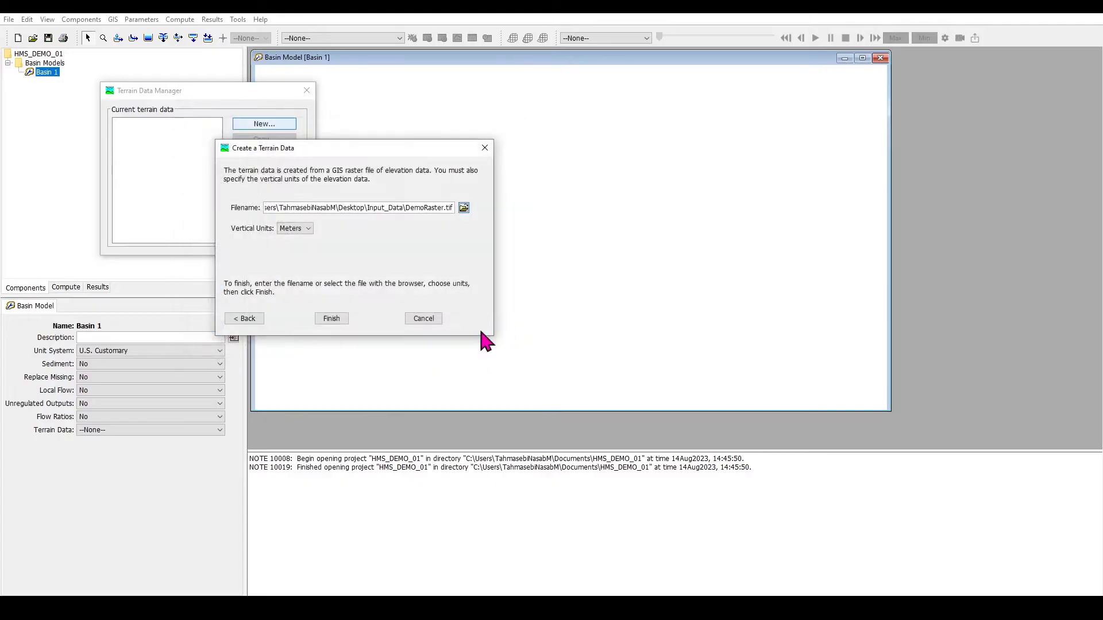
left_click(339, 321)
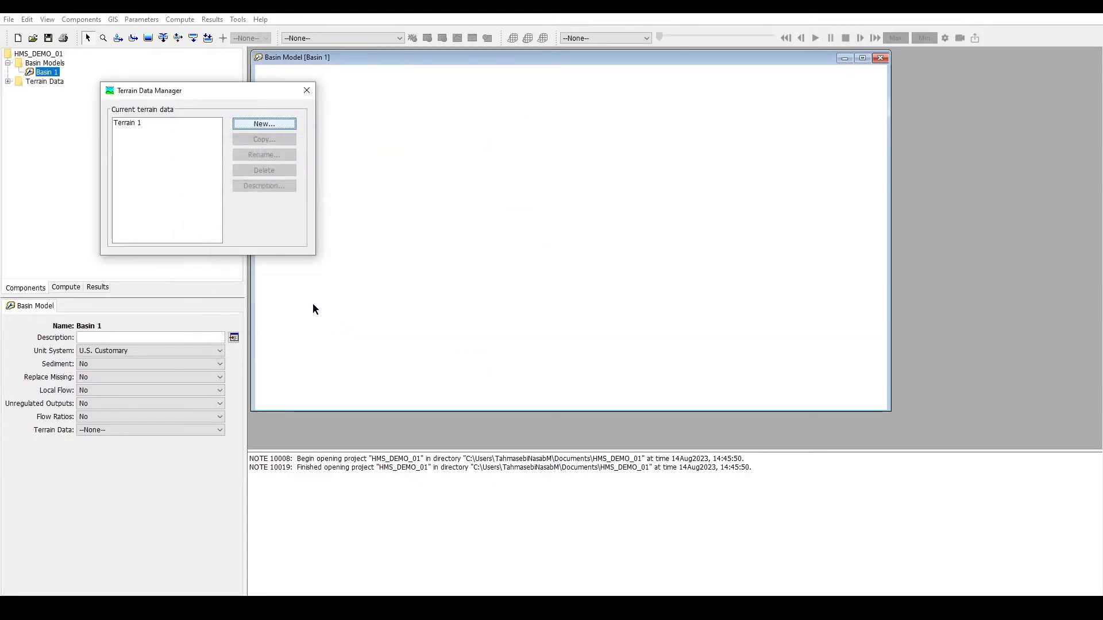
left_click(306, 90)
left_click(8, 81)
left_click(50, 90)
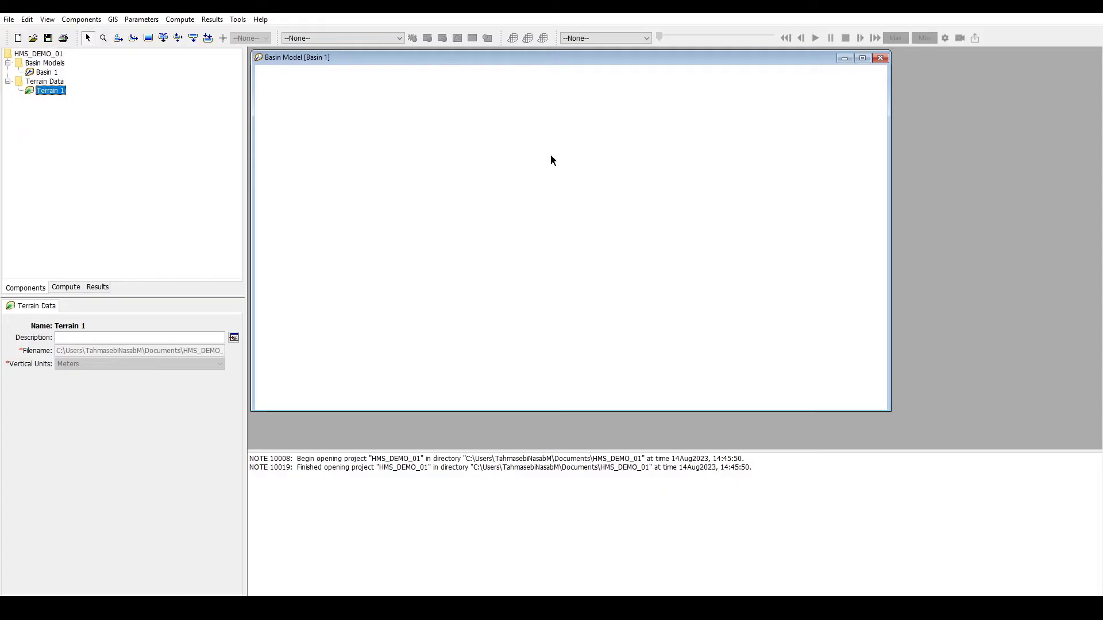
Assign Terrain 1 as the terrain data of the Basin 1 model.
left_click(47, 73)
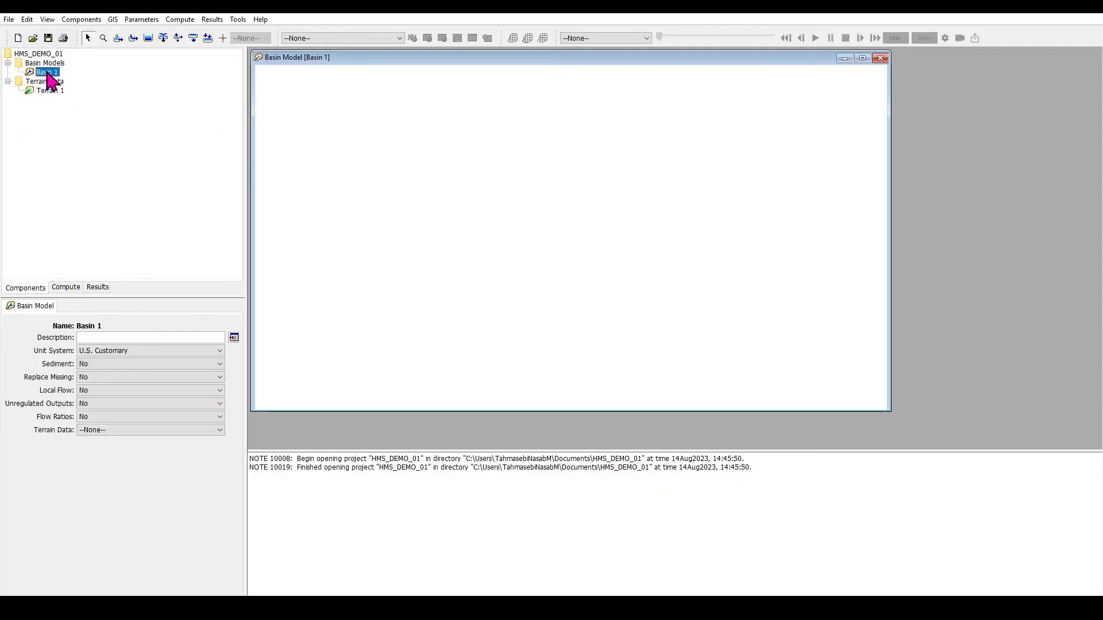
left_click(122, 435)
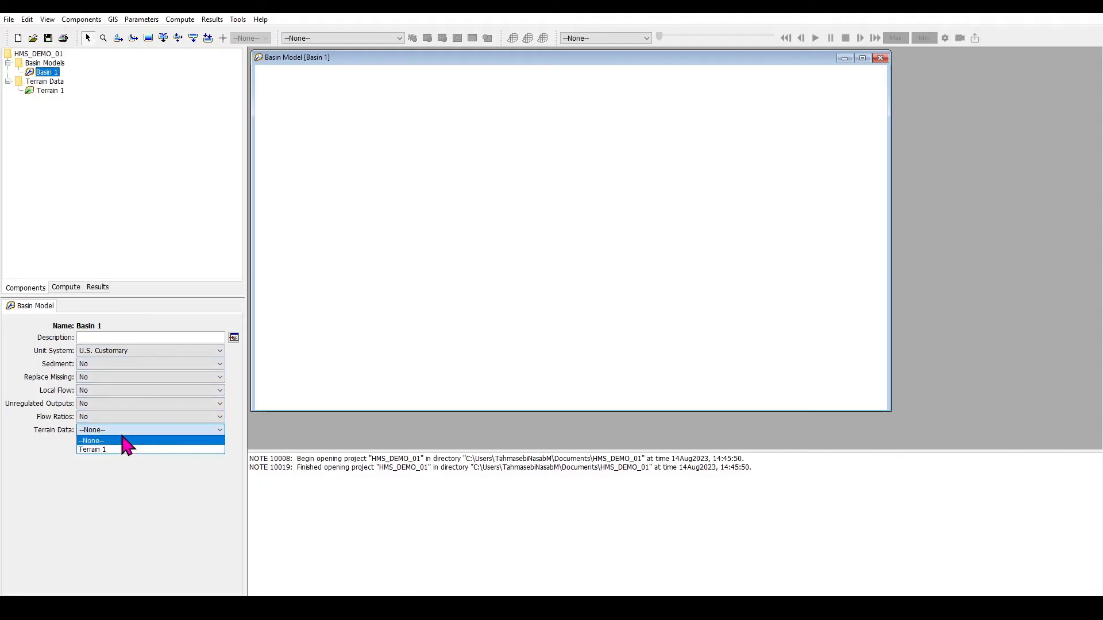
left_click(123, 449)
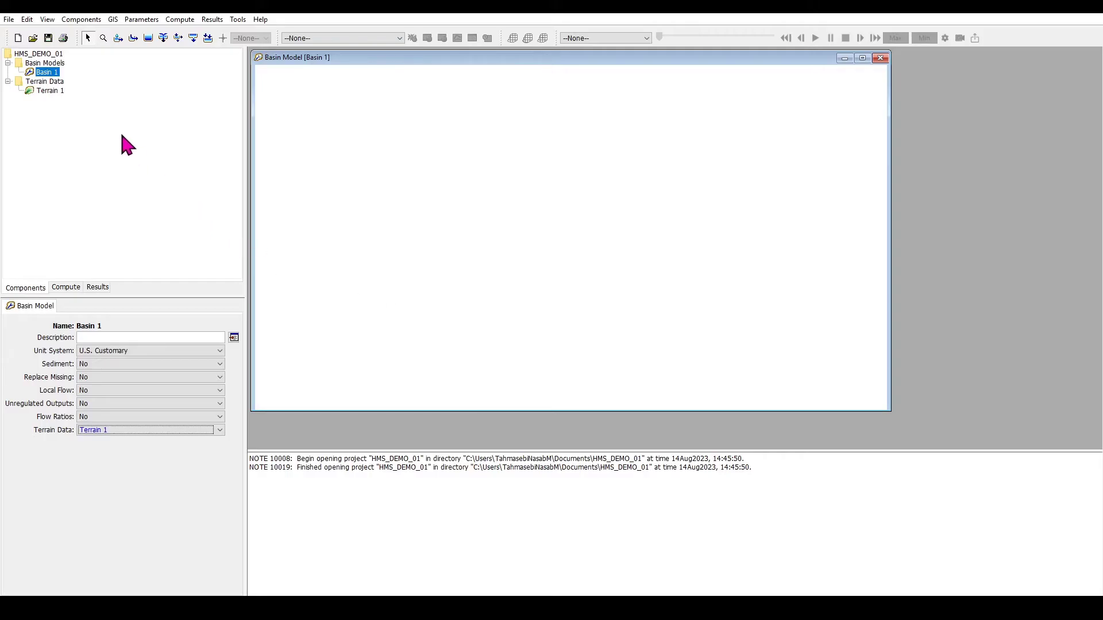
left_click(57, 93)
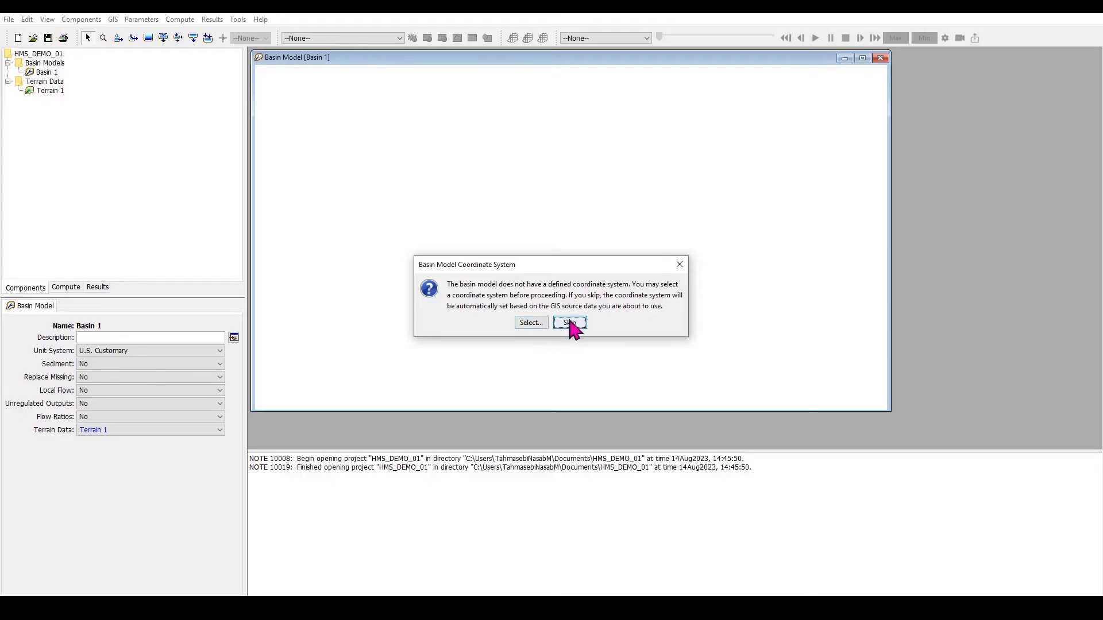
Set Basin 1's coordinate system to the predefined Universal Transverse Mercator type, zone 16, Northern hemisphere, NAD 83 datum.
left_click(531, 323)
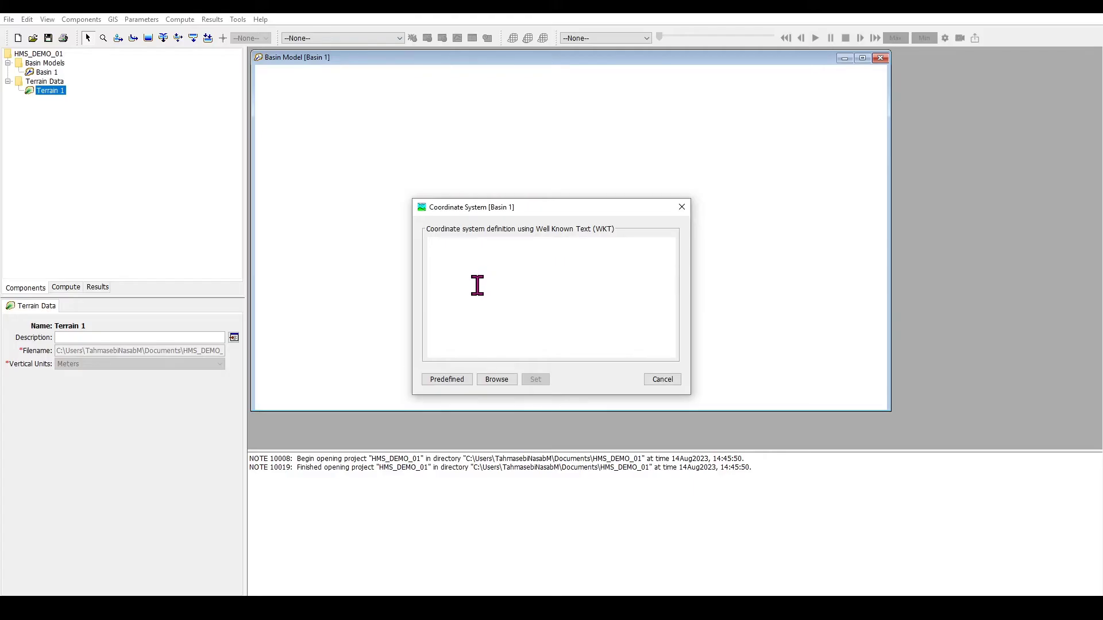
left_click(460, 379)
left_click(577, 269)
left_click(580, 289)
left_click(532, 315)
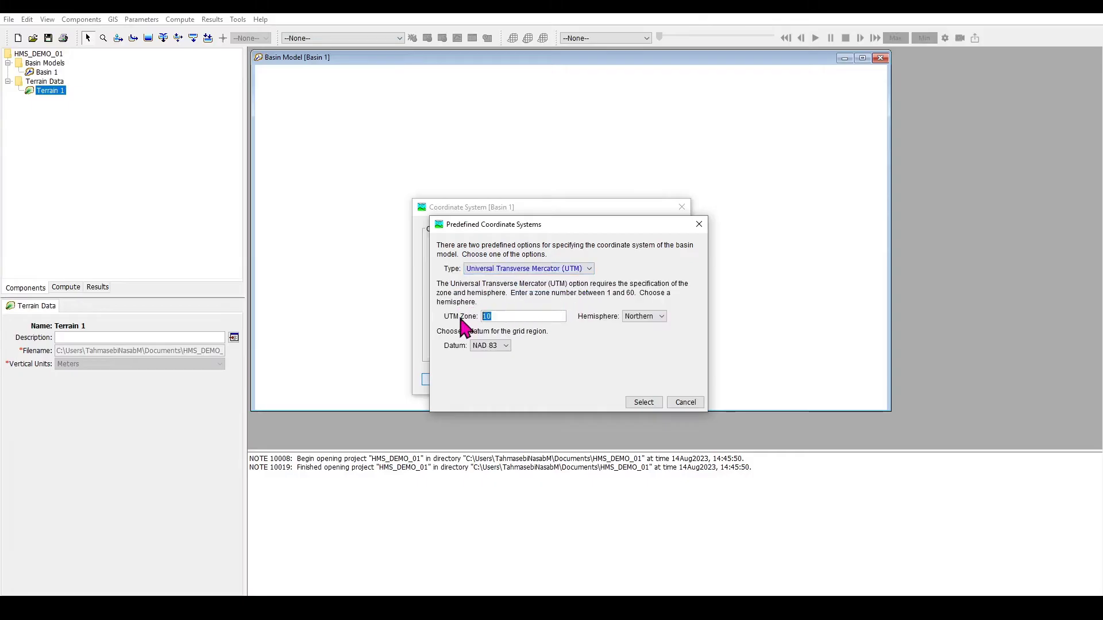
type("16")
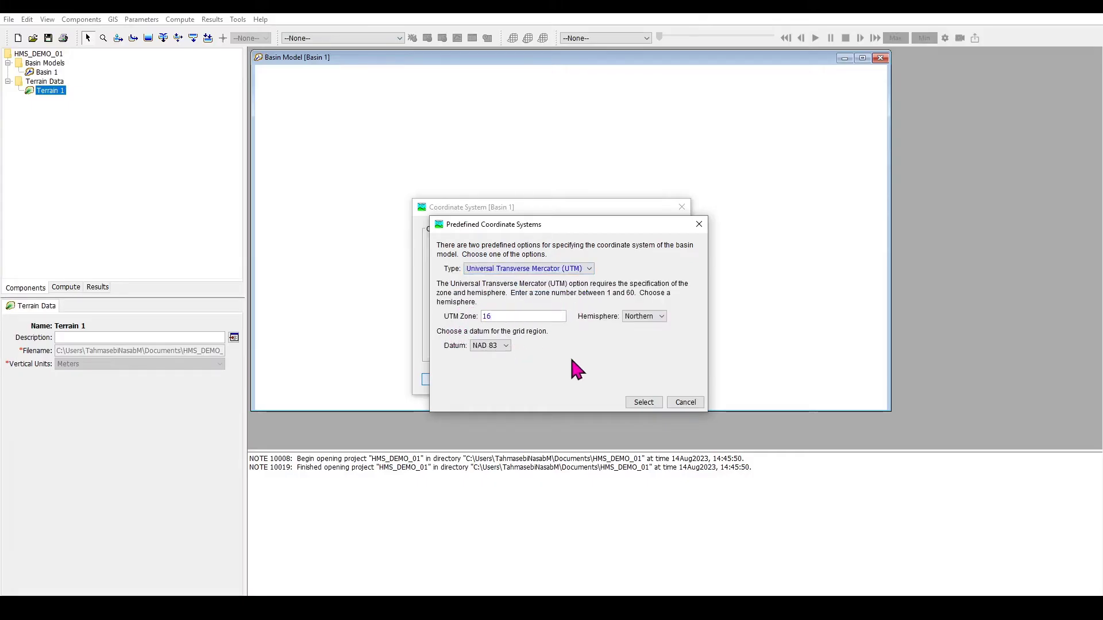
left_click(638, 400)
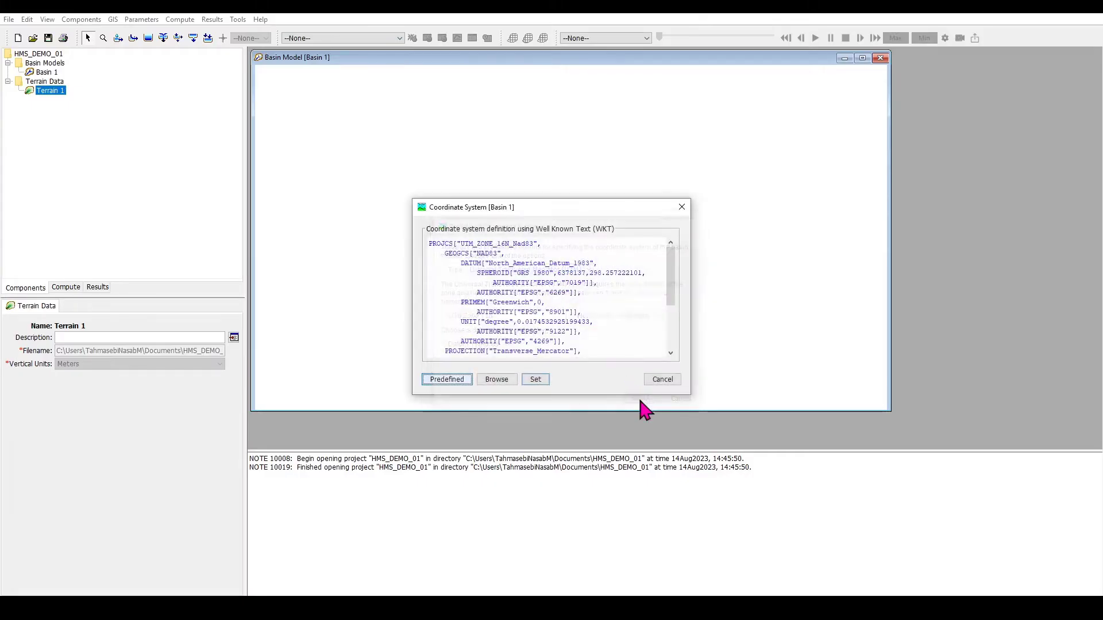
left_click(531, 378)
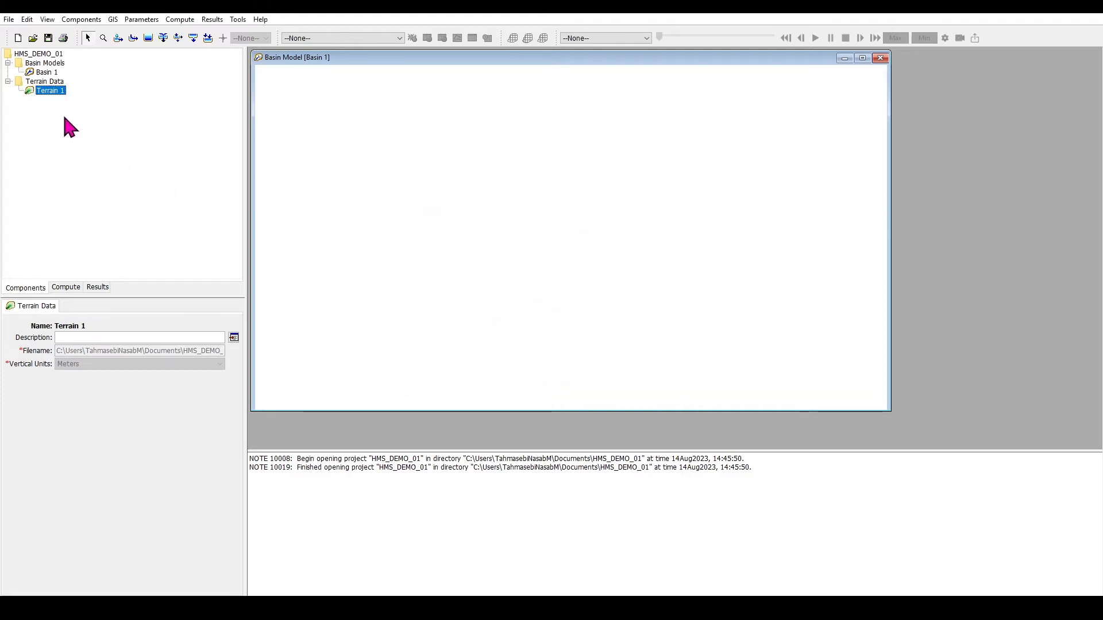
Select Terrain 1 again as Basin 1's terrain data and save the project.
left_click(48, 72)
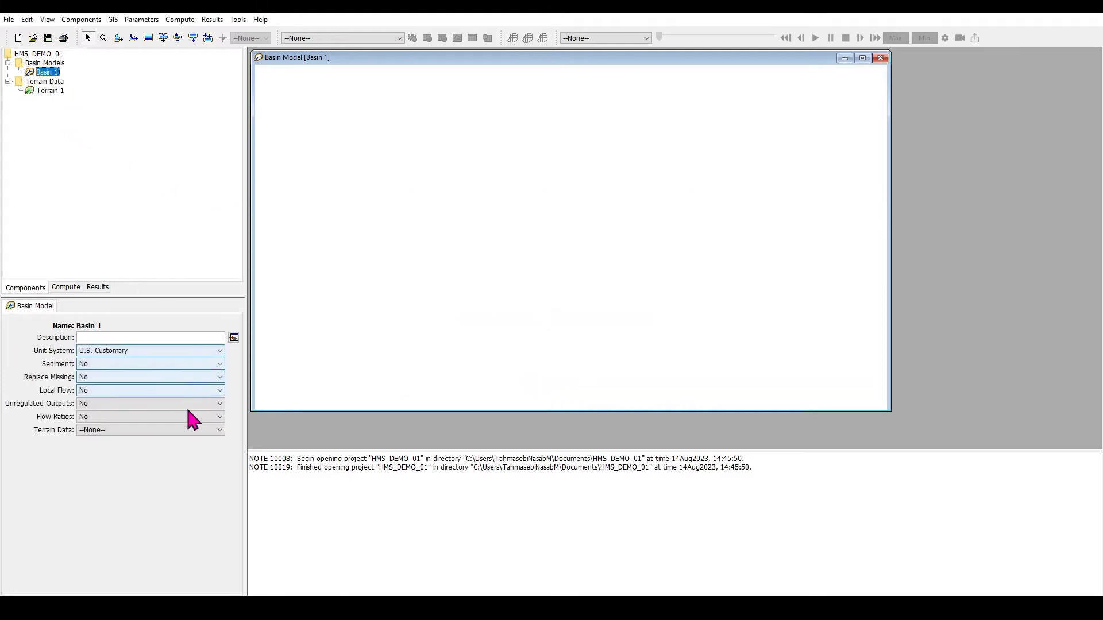
left_click(198, 430)
left_click(200, 448)
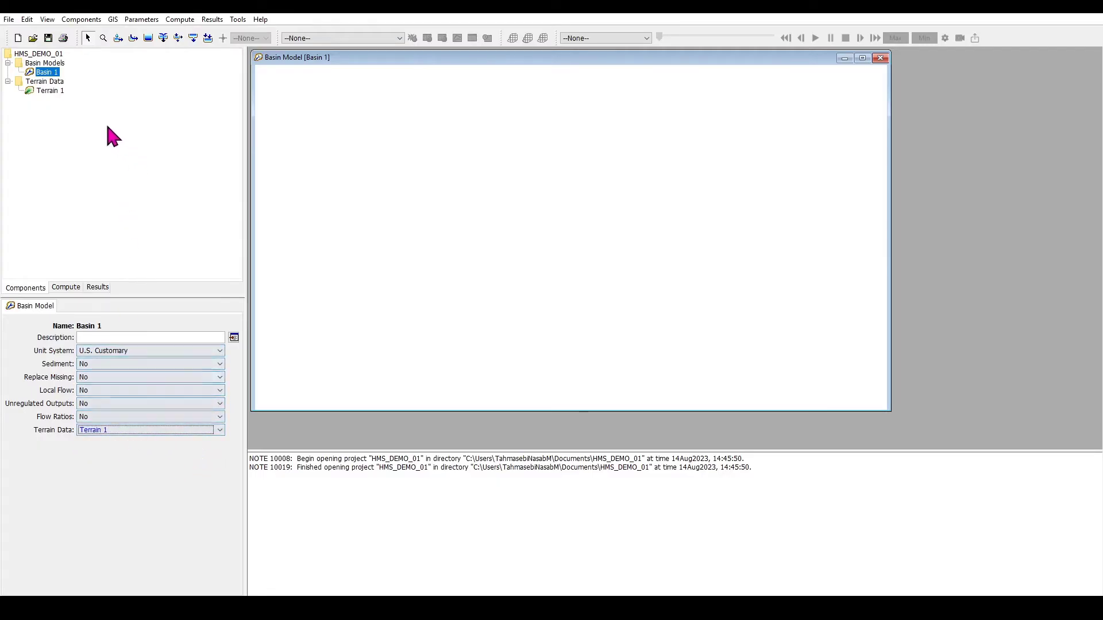
left_click(48, 38)
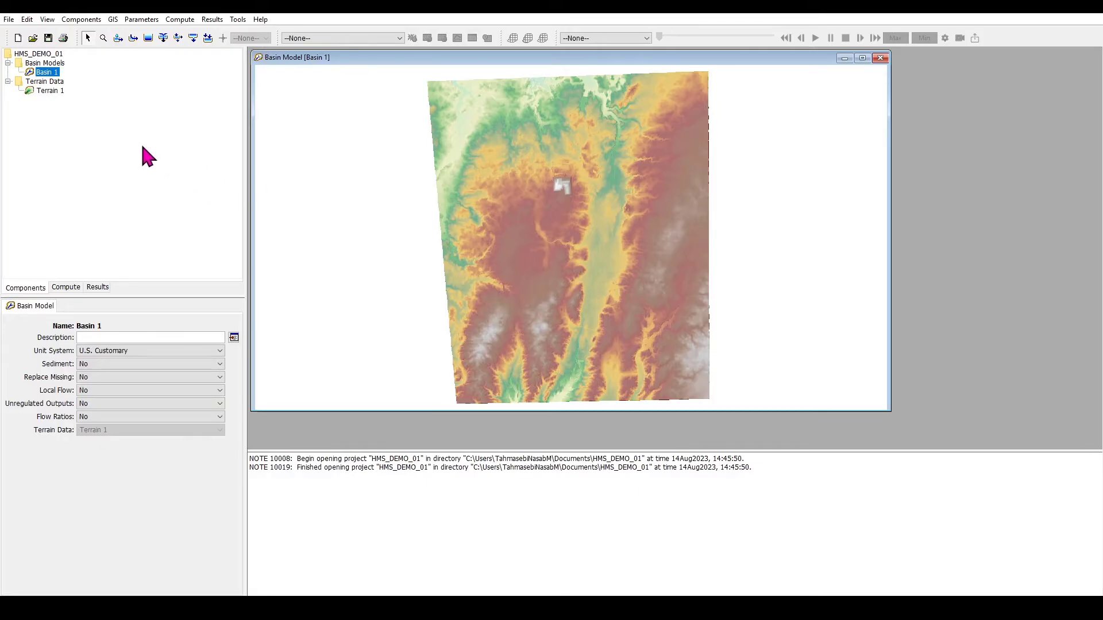
Preprocess the sinks and the drainage of Basin 1's terrain.
left_click(113, 20)
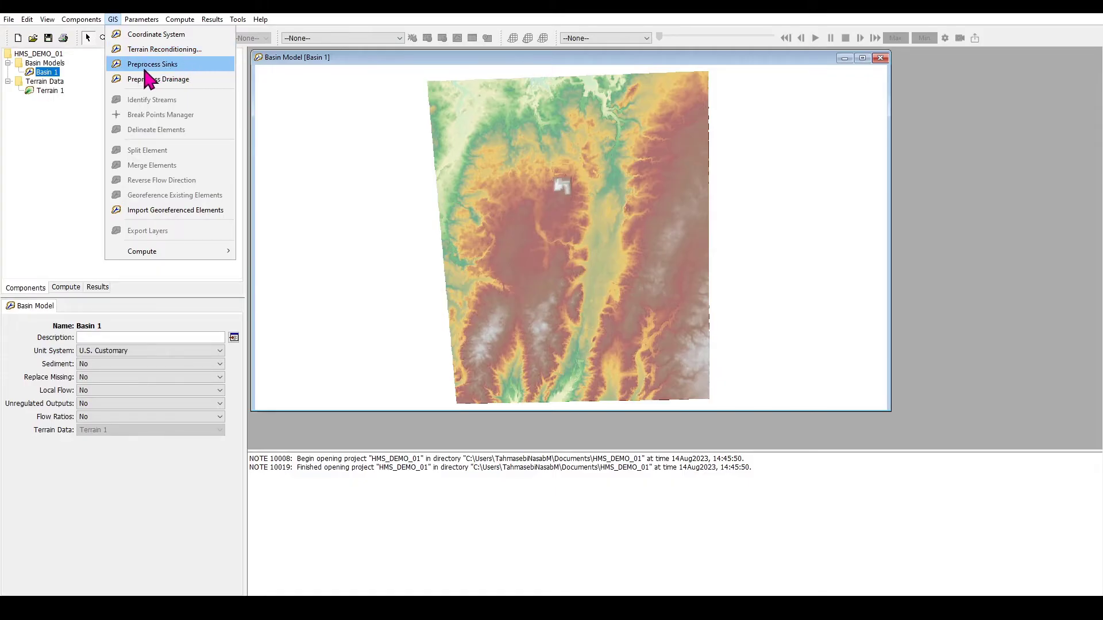
left_click(173, 67)
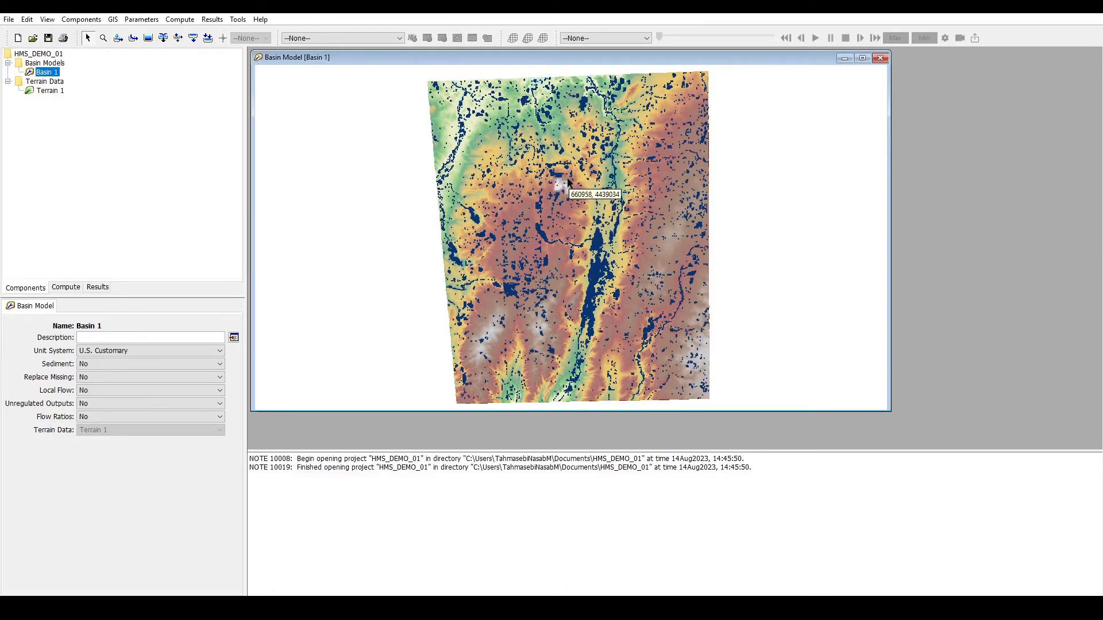
left_click(114, 19)
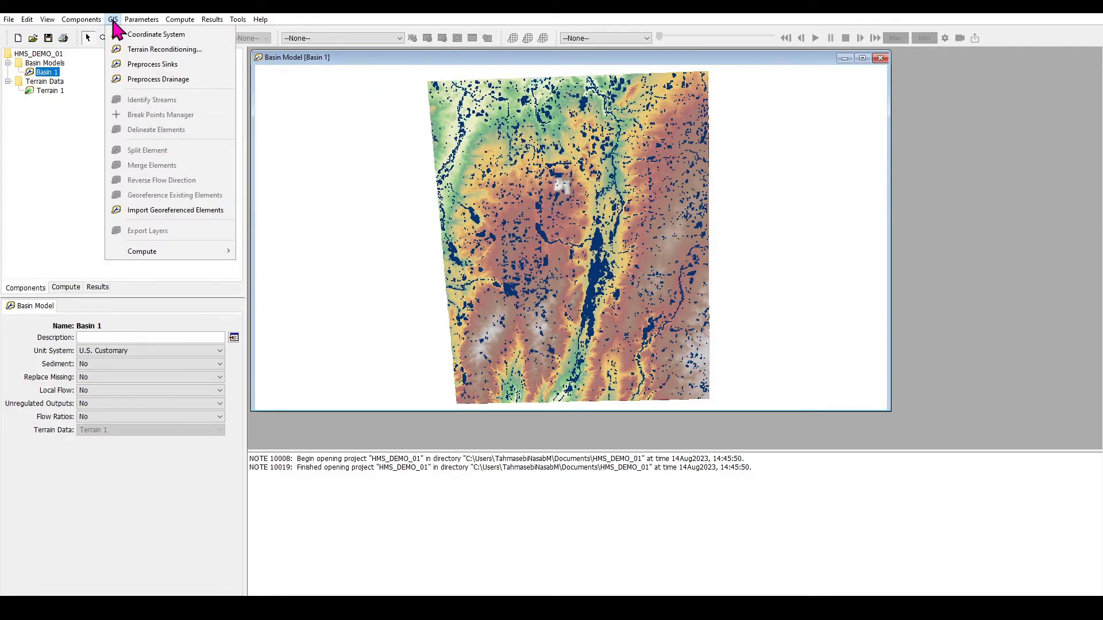
left_click(177, 81)
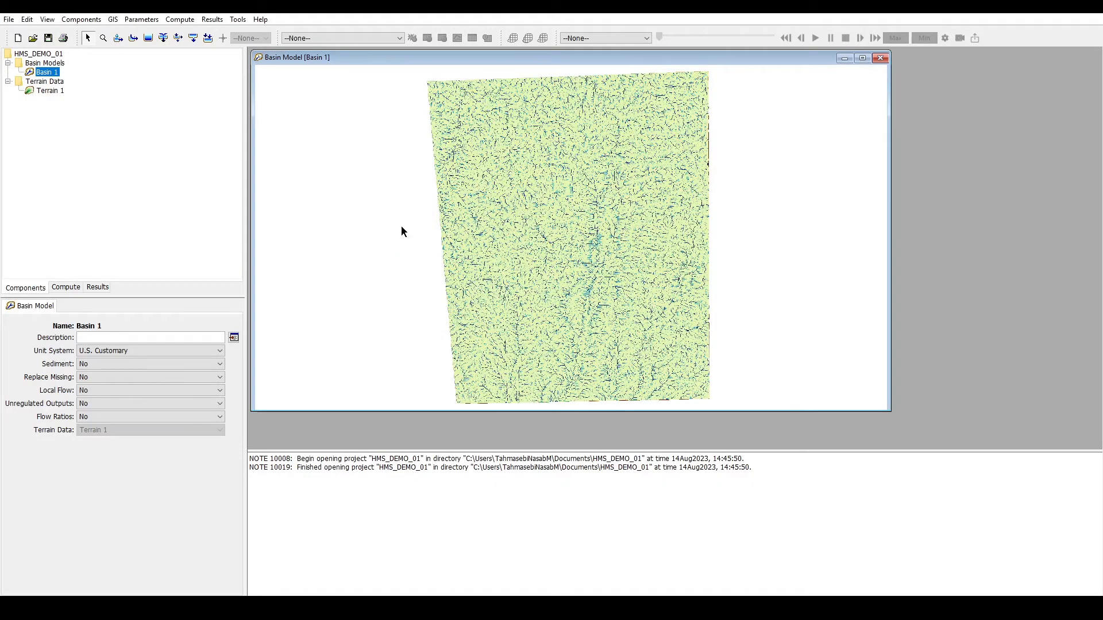
Identify the streams of Basin 1 using a stream definition area of 0.21 MI2.
left_click(113, 20)
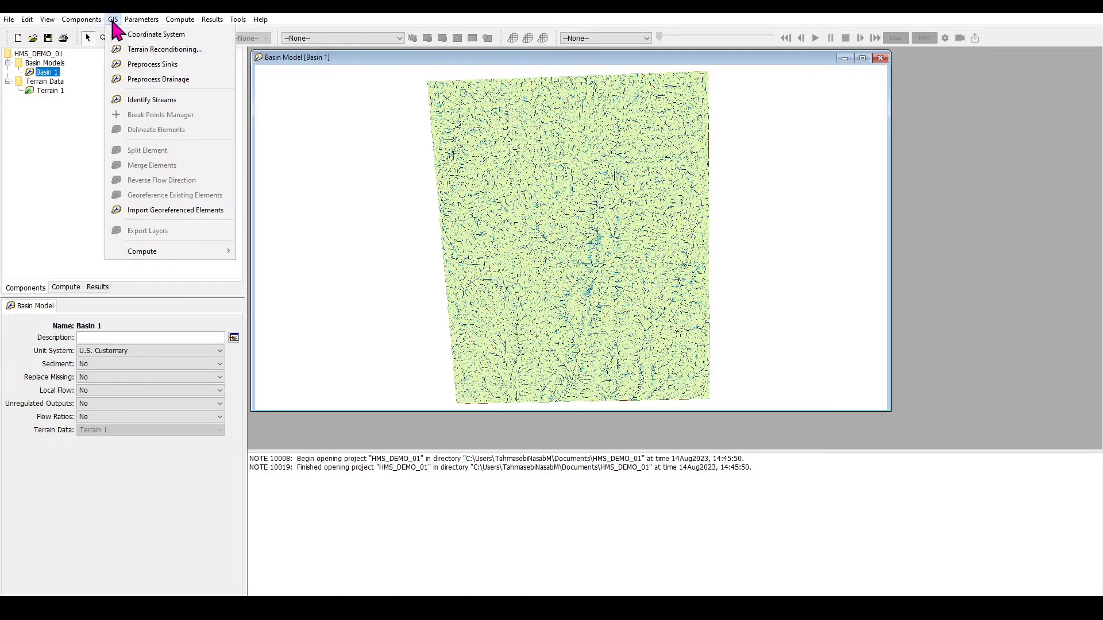
left_click(127, 102)
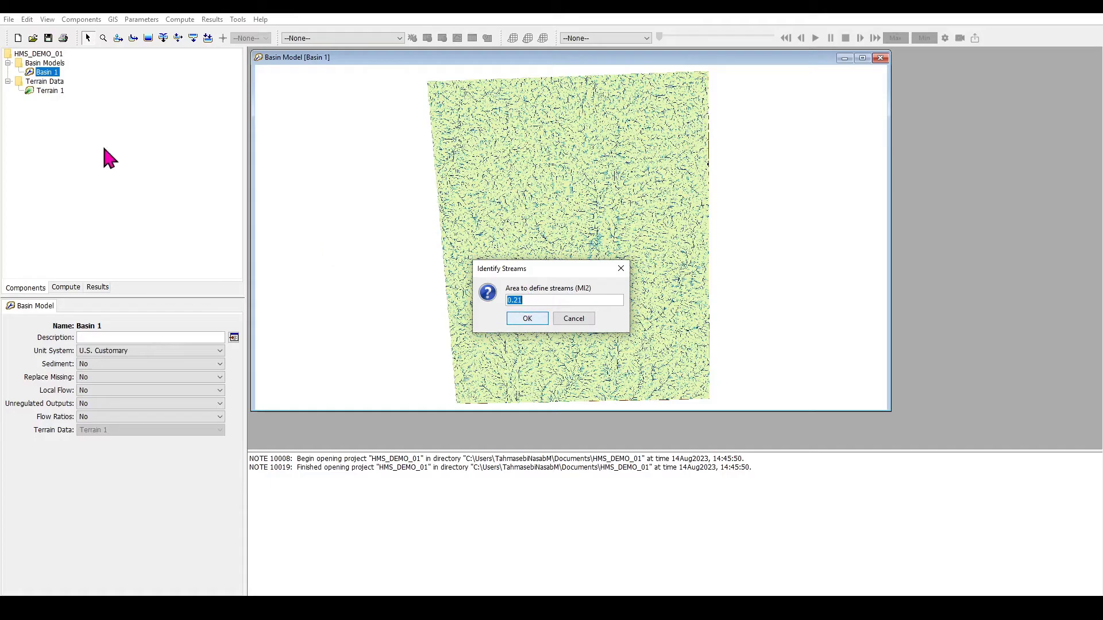
left_click(526, 304)
left_click(530, 318)
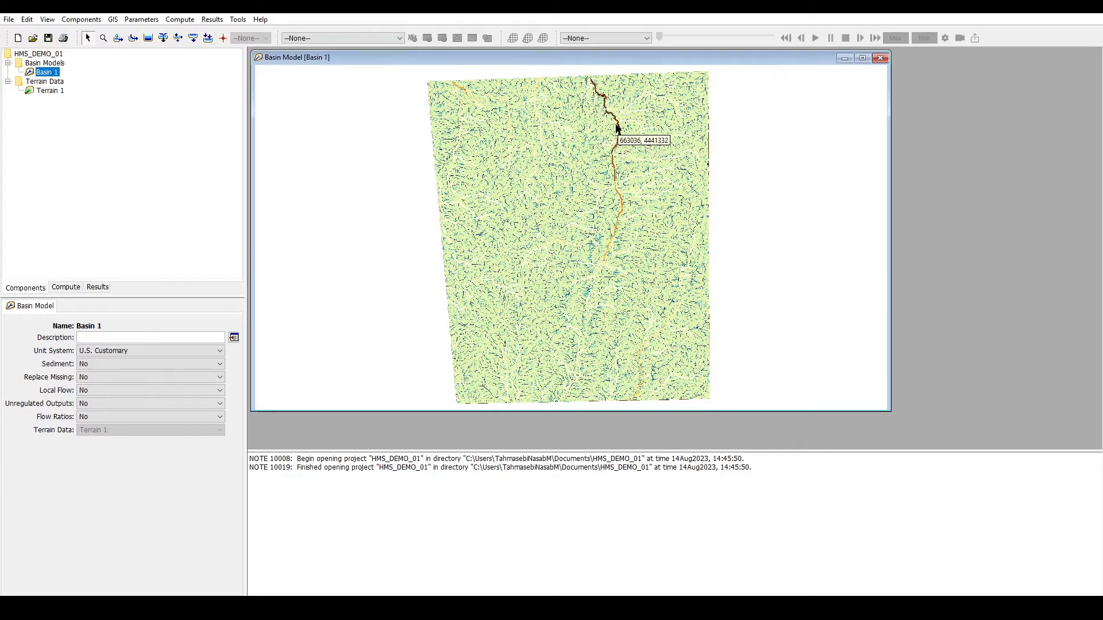
Import Outlet.shp from the Input_Data folder as Basin 1's break point, snapped to the identified streams.
left_click(113, 19)
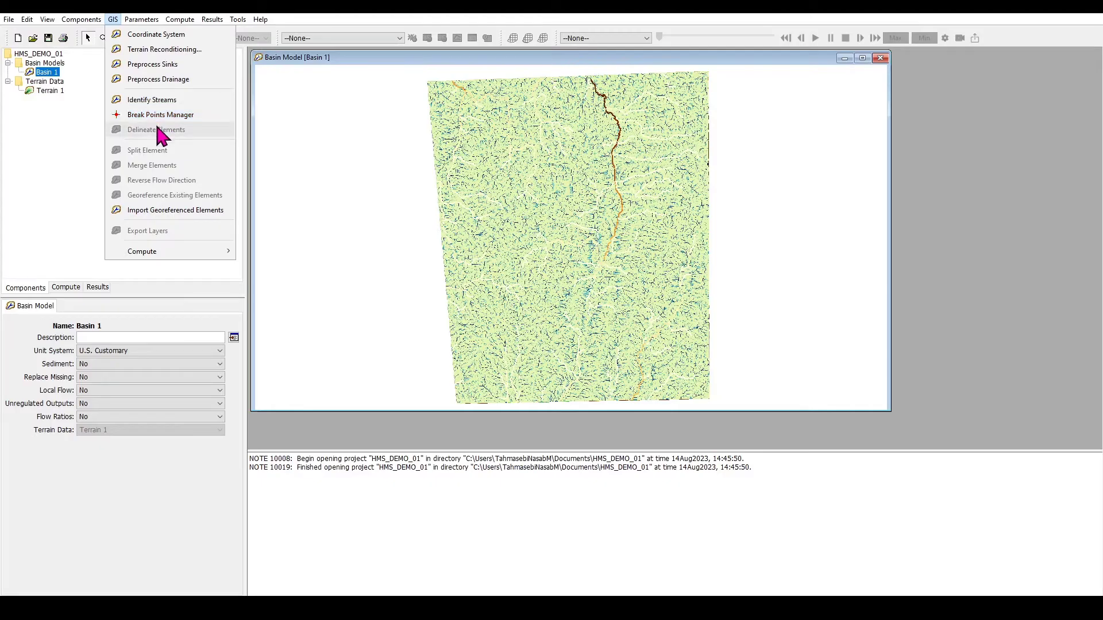
left_click(71, 139)
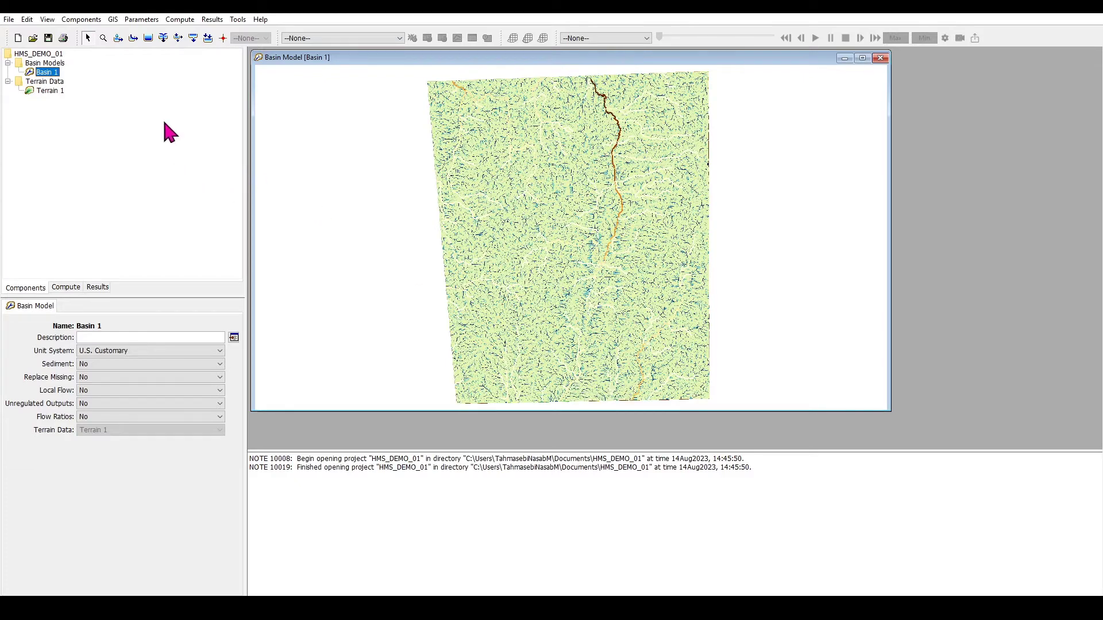
left_click(113, 19)
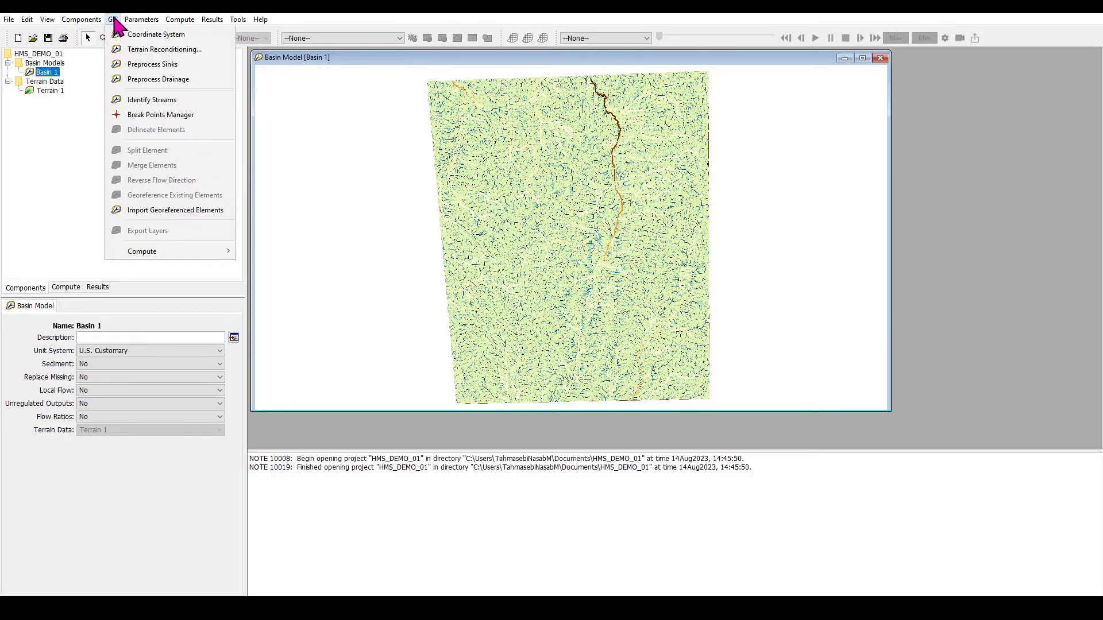
left_click(175, 115)
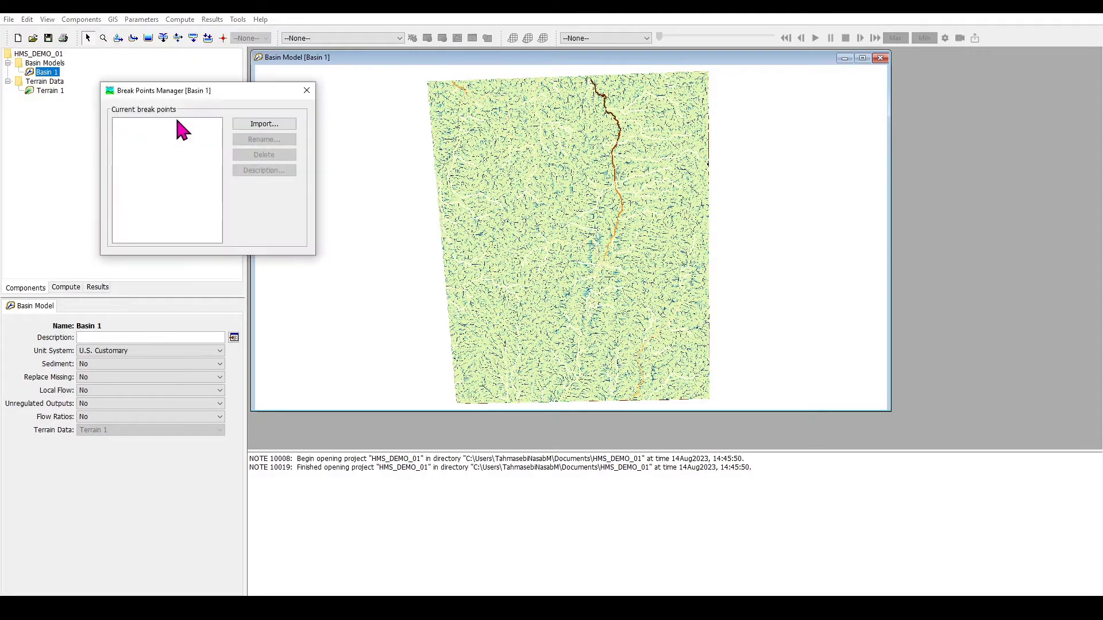
left_click(268, 127)
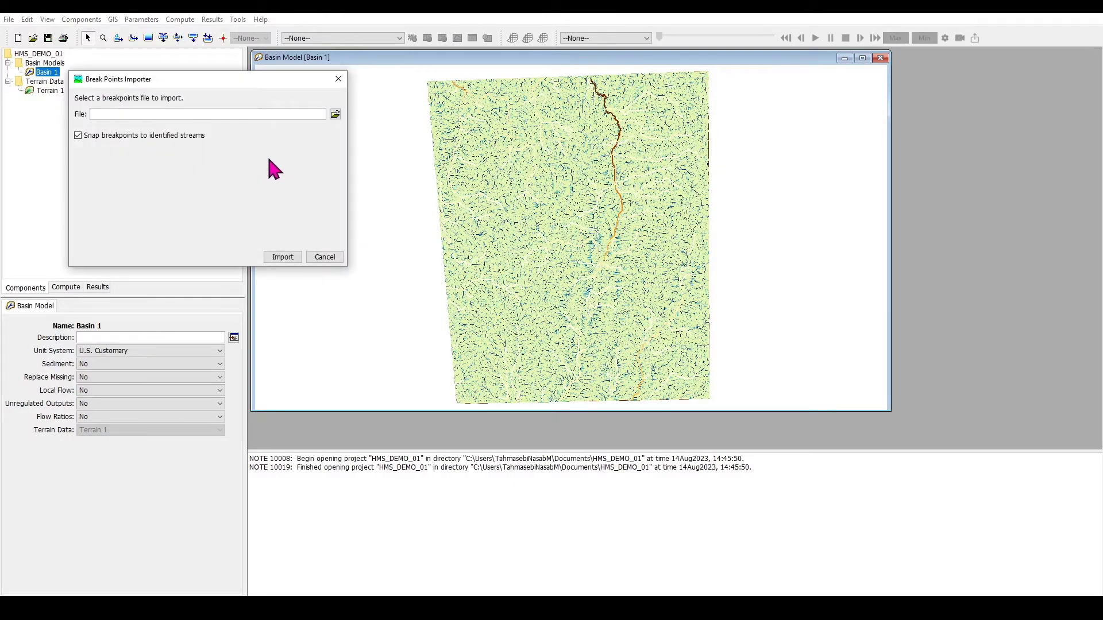
left_click(336, 115)
left_click(105, 92)
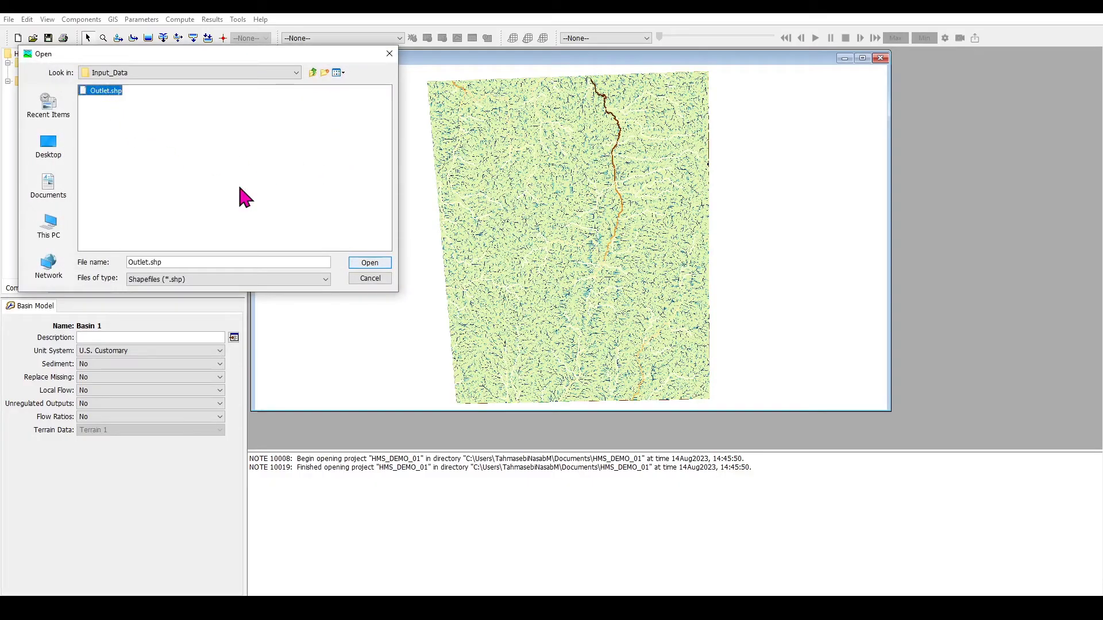
left_click(370, 263)
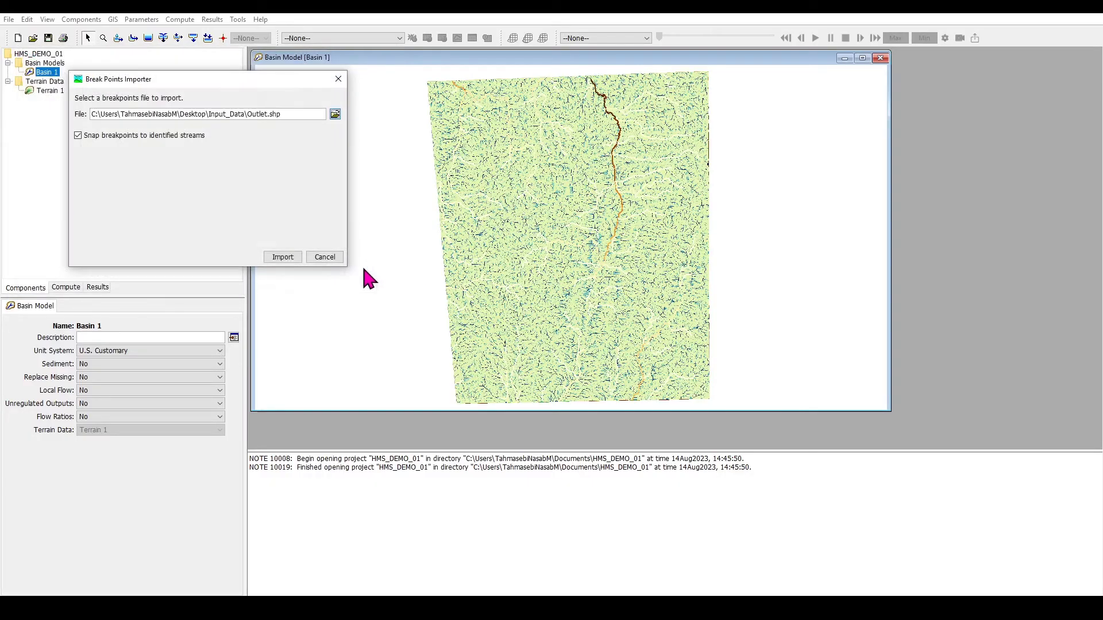
left_click(282, 258)
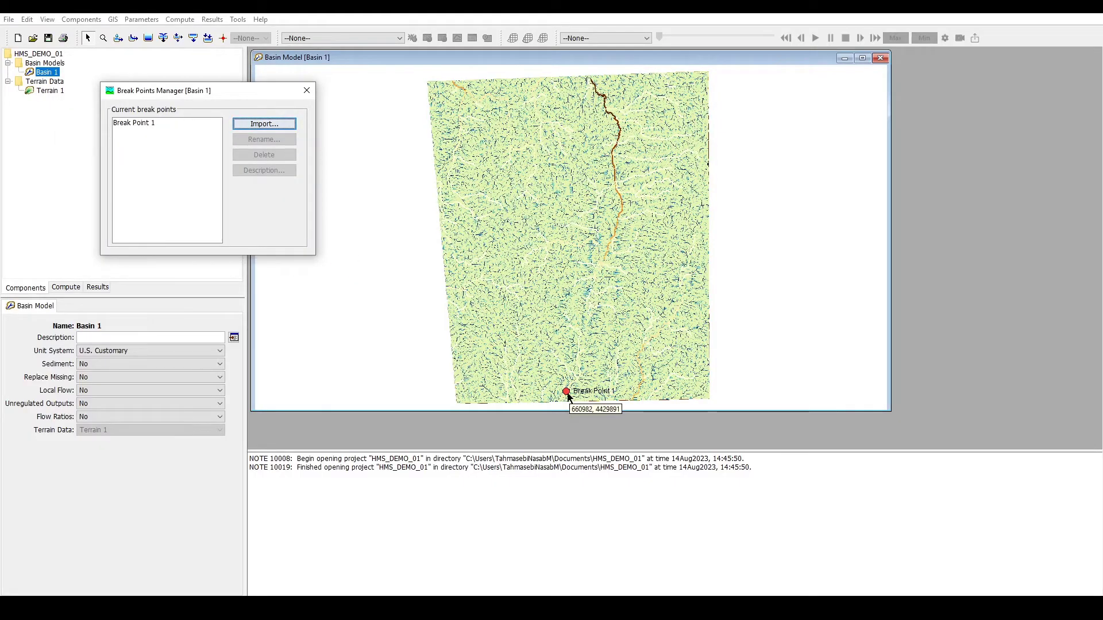
left_click(306, 90)
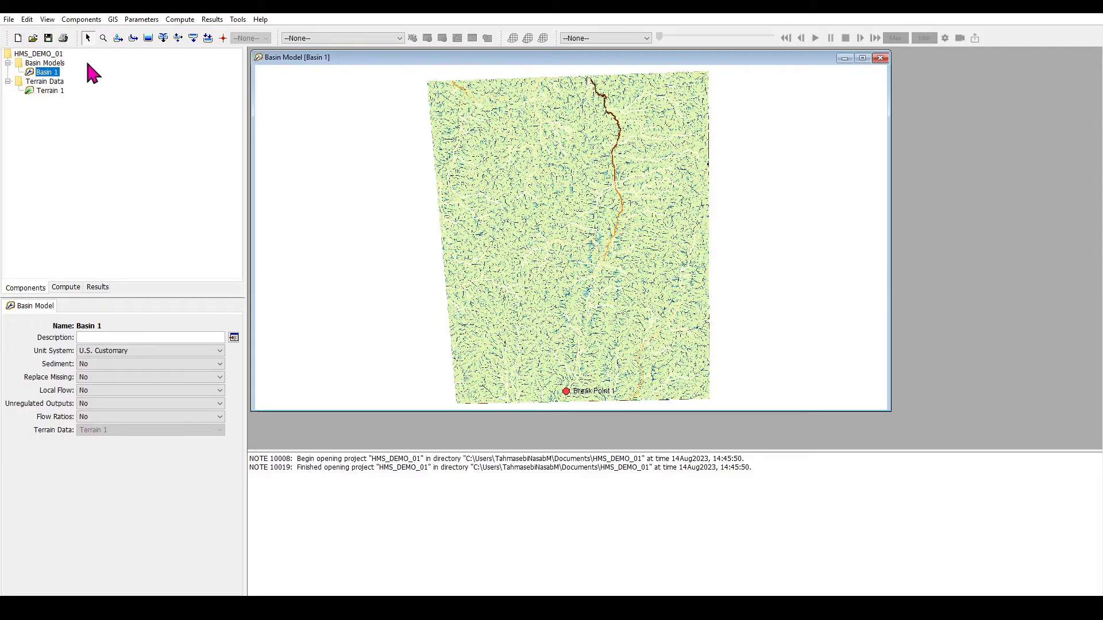
Delineate Basin 1's elements with subbasin prefix S, reach prefix R and inserted junctions prefixed J, and list the resulting elements.
left_click(113, 20)
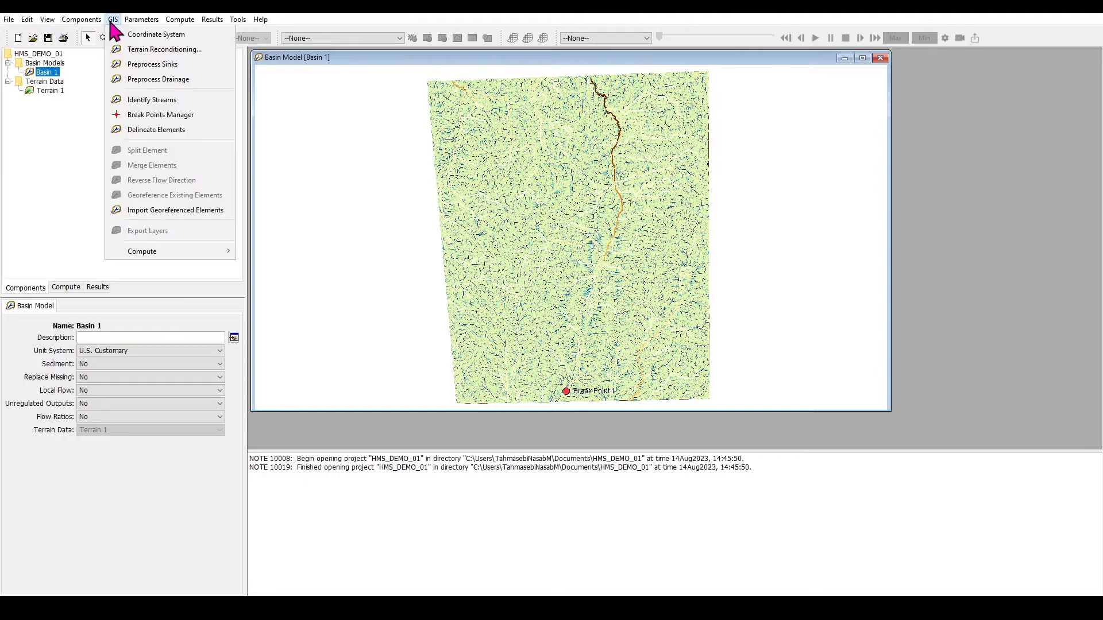
left_click(158, 131)
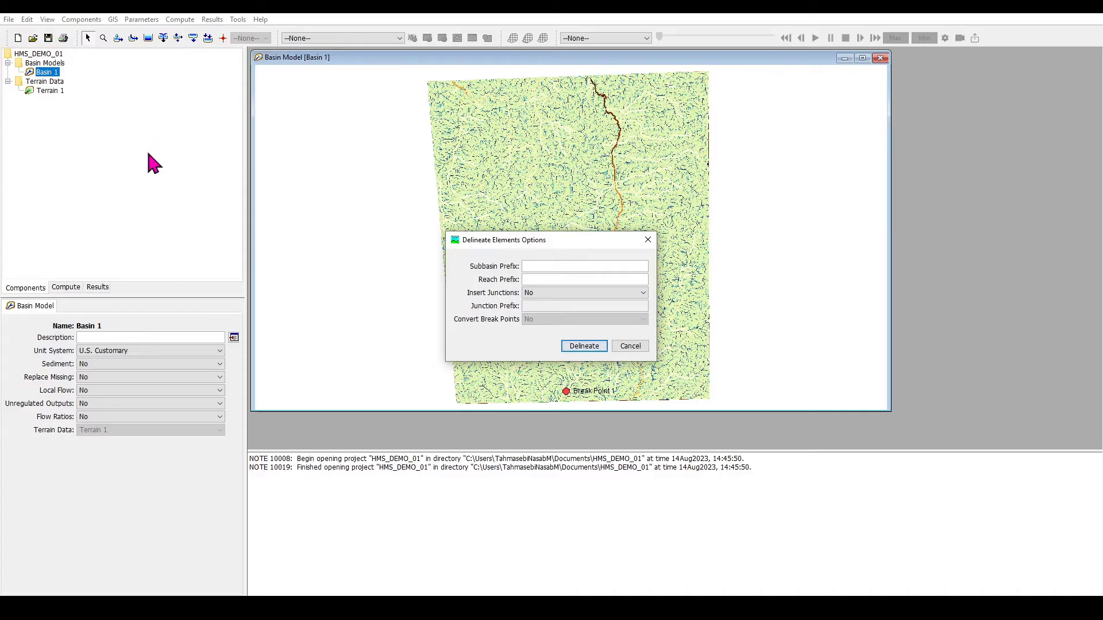
type("S")
left_click(539, 281)
type("R")
left_click(545, 294)
left_click(549, 303)
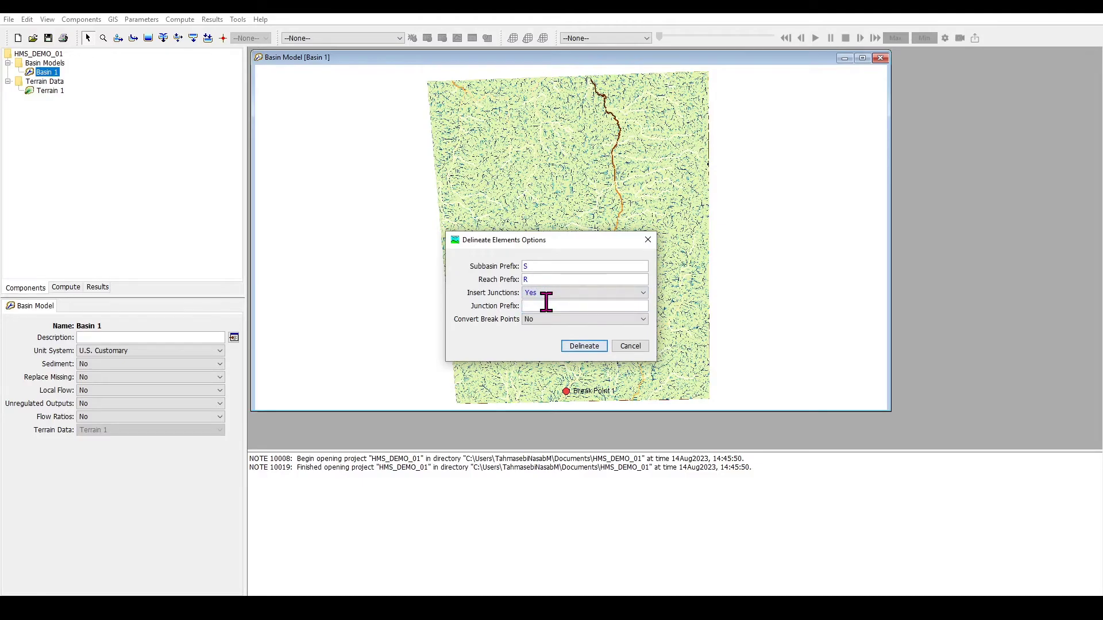
left_click(546, 307)
type("J")
key("Tab")
left_click(581, 346)
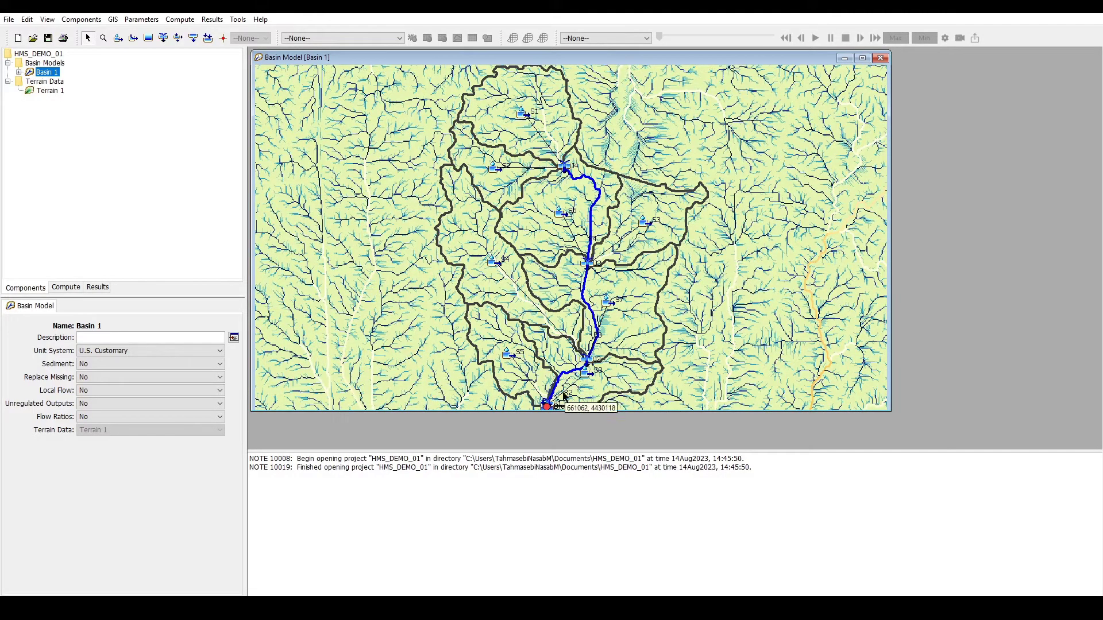
left_click(19, 72)
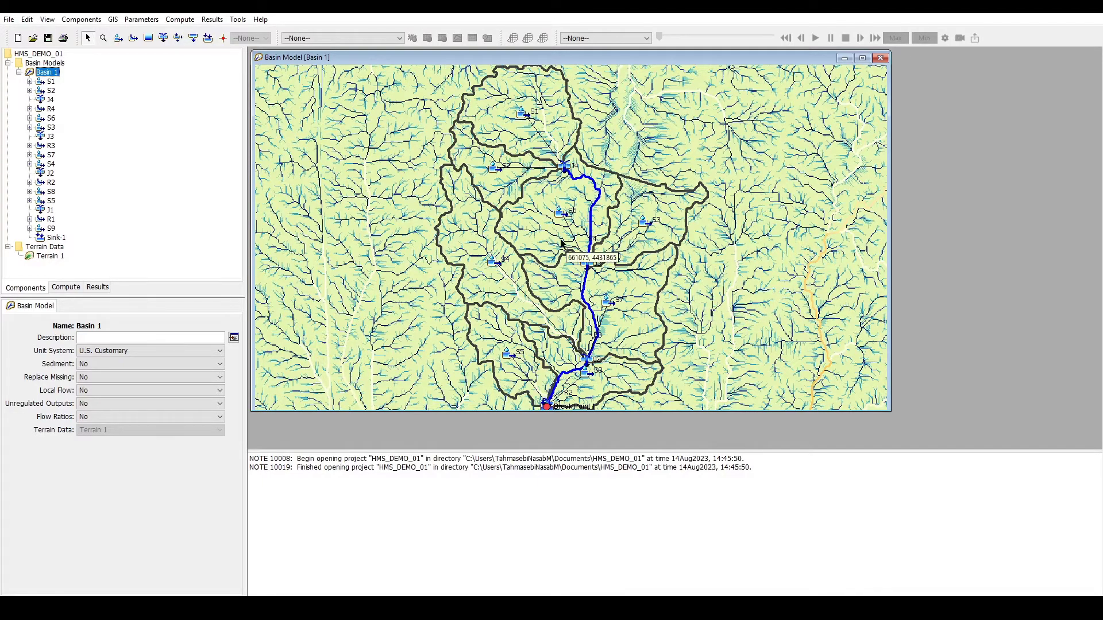
Identify Basin 1's streams again with the stream definition area set to 0.5 MI2.
left_click(113, 21)
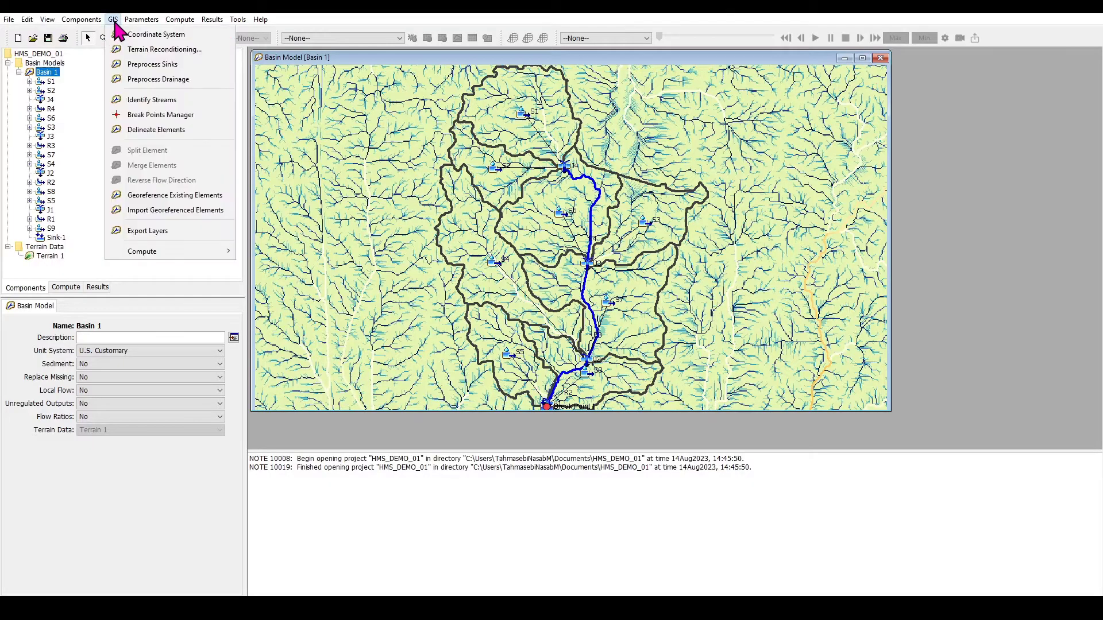
left_click(163, 101)
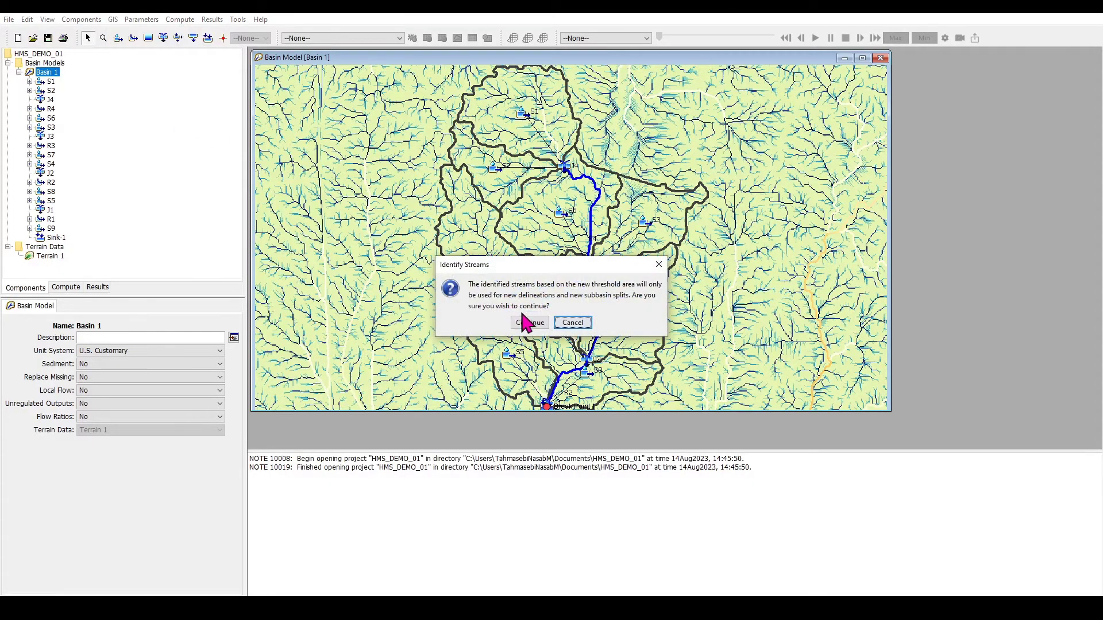
left_click(541, 323)
left_click(542, 300)
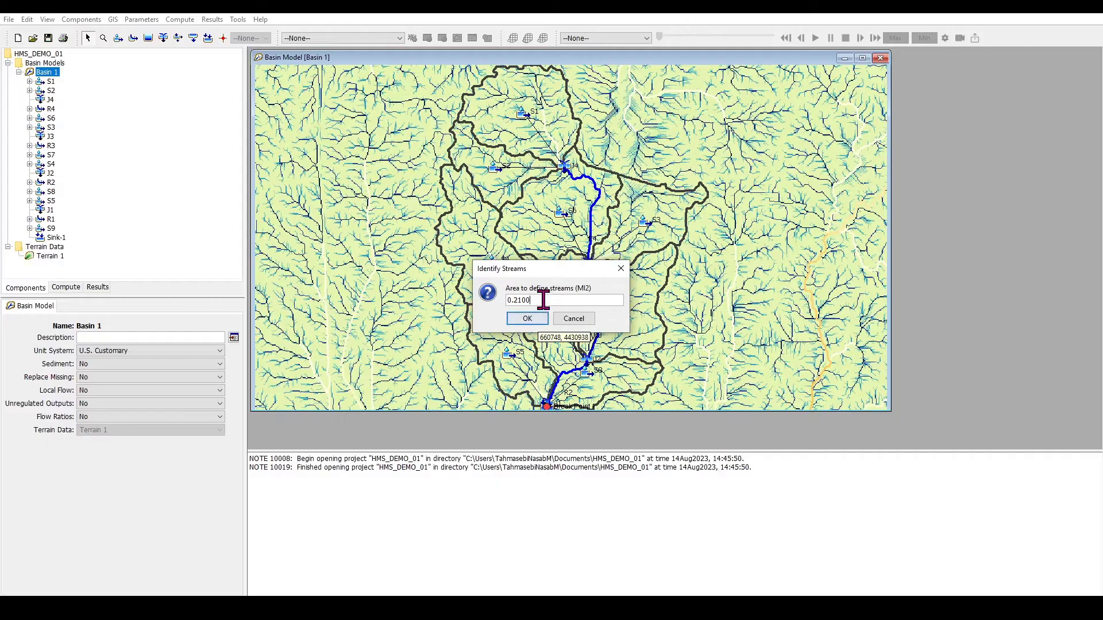
left_click_drag(545, 269, 769, 282)
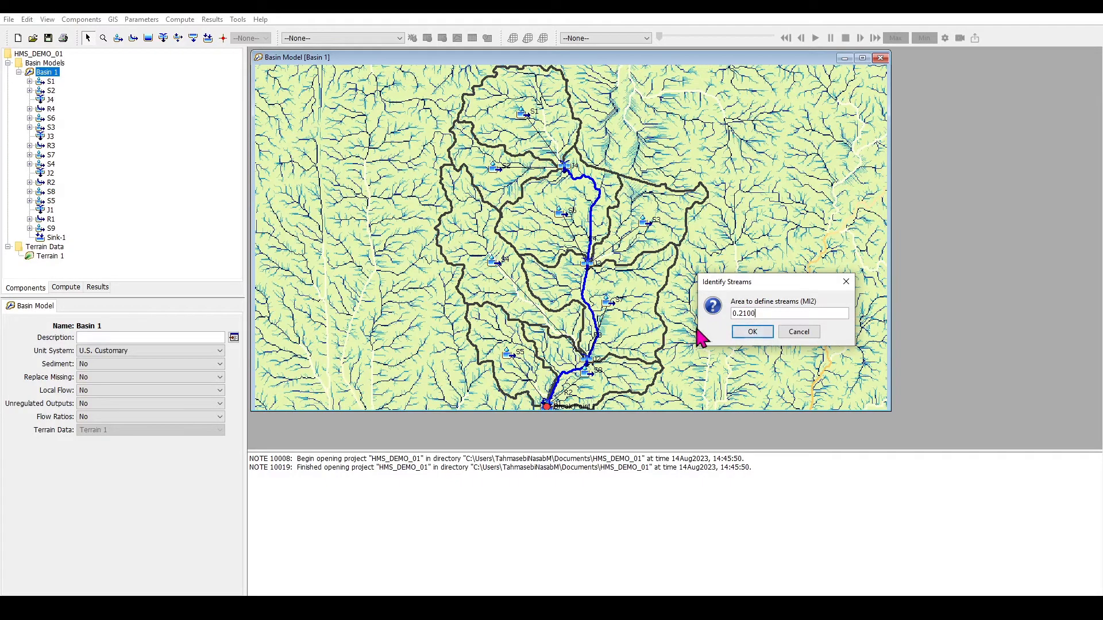
left_click_drag(756, 313, 737, 313)
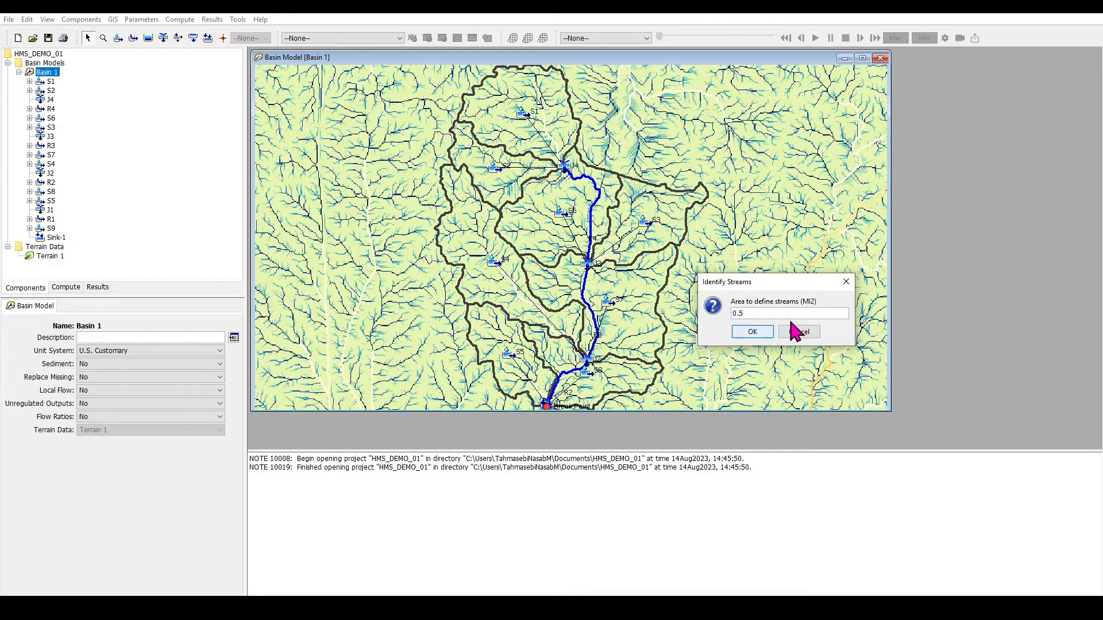
left_click(752, 332)
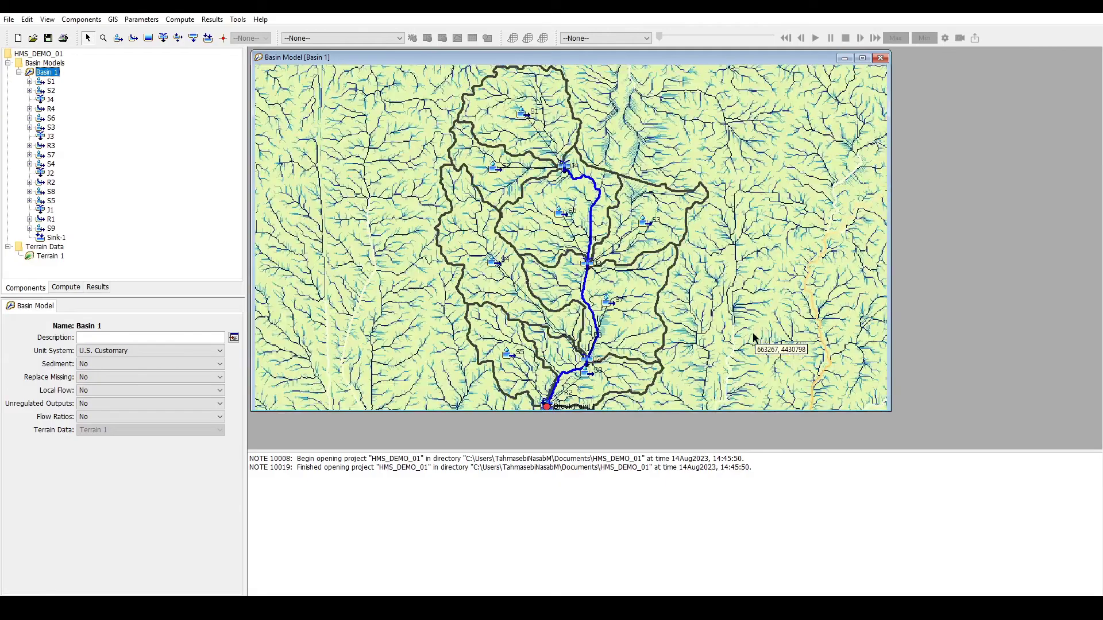
Delineate the elements again, replacing the existing ones, with subbasin prefix S, reach prefix R and inserted junctions prefixed J.
left_click(113, 19)
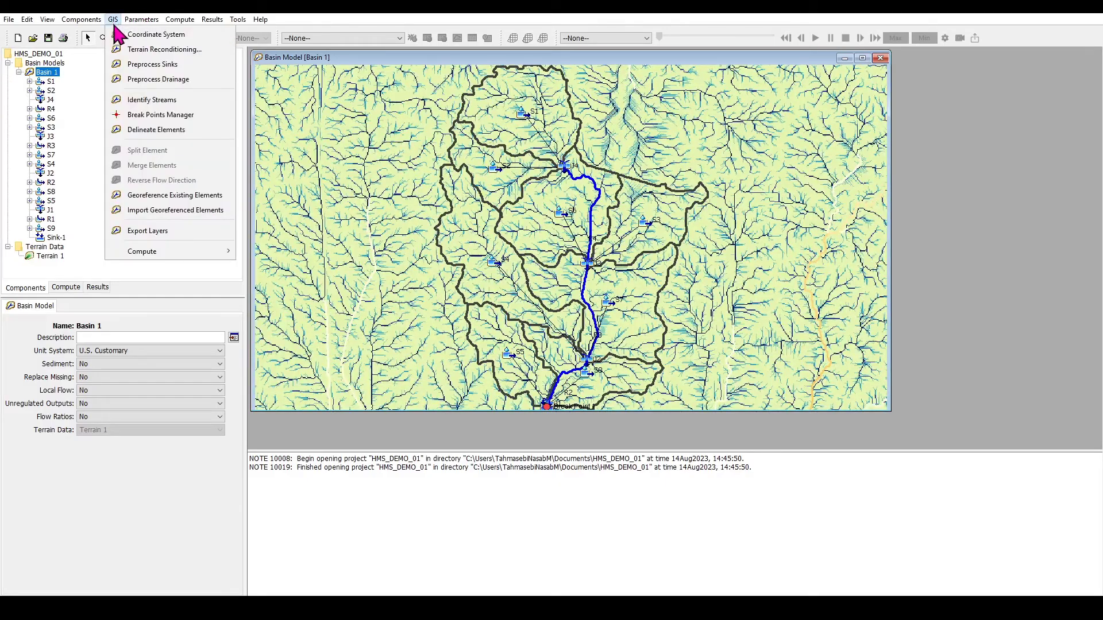
left_click(183, 138)
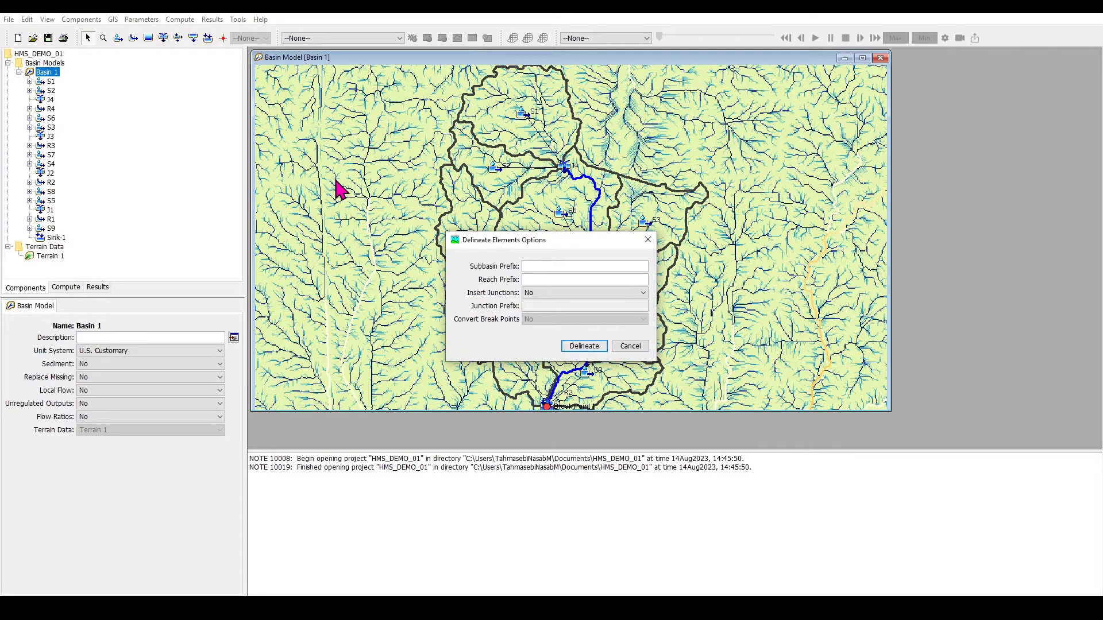
type("S")
left_click(540, 281)
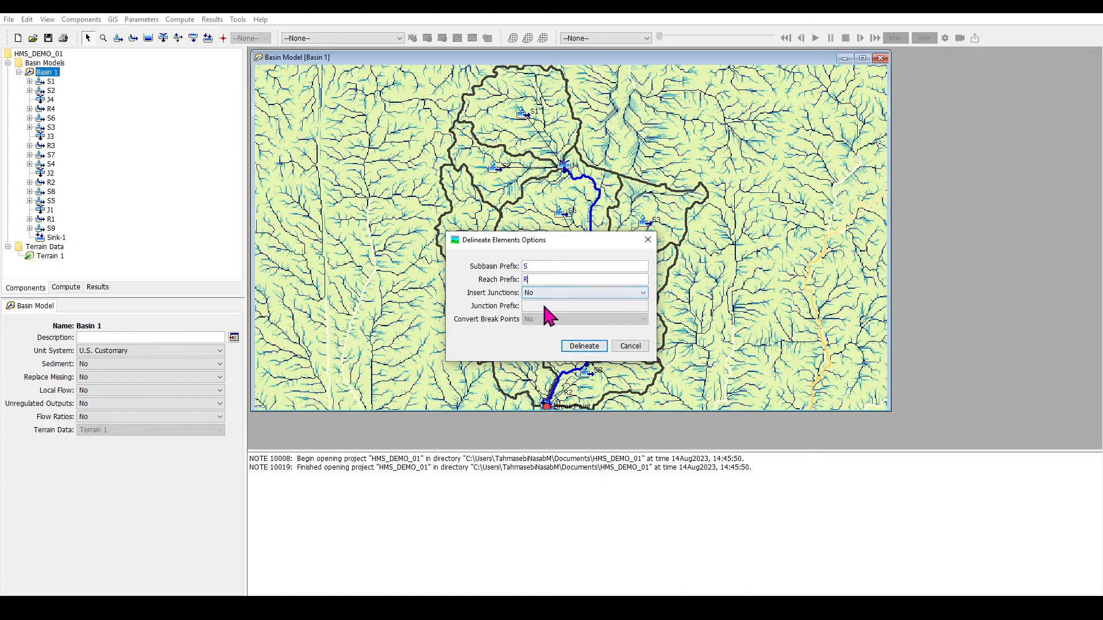
left_click(545, 294)
left_click(551, 312)
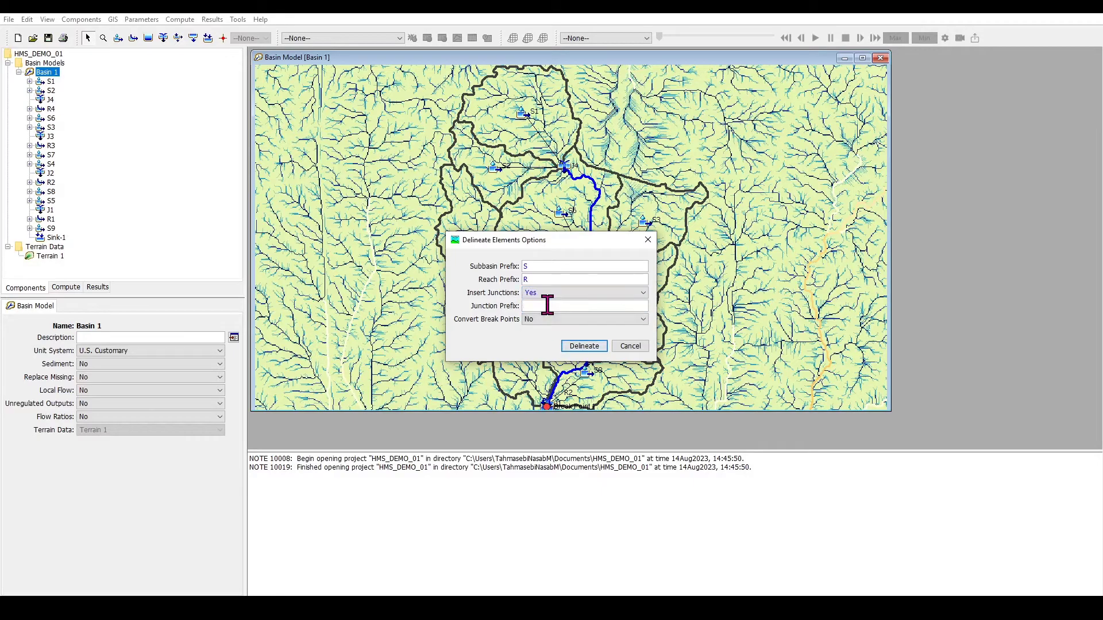
left_click(584, 346)
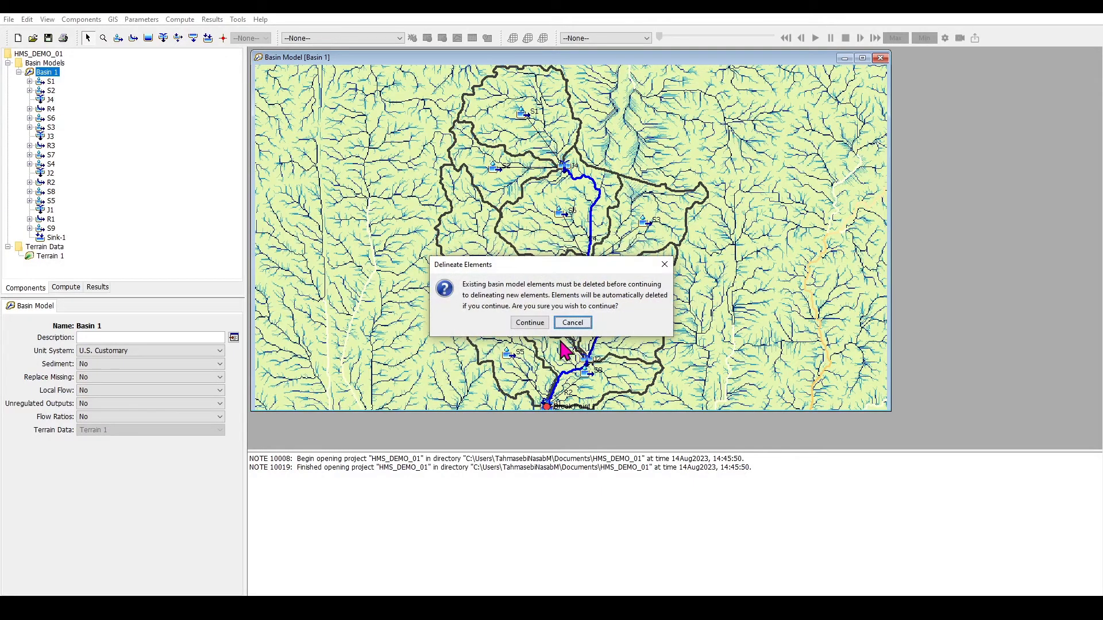
left_click(537, 322)
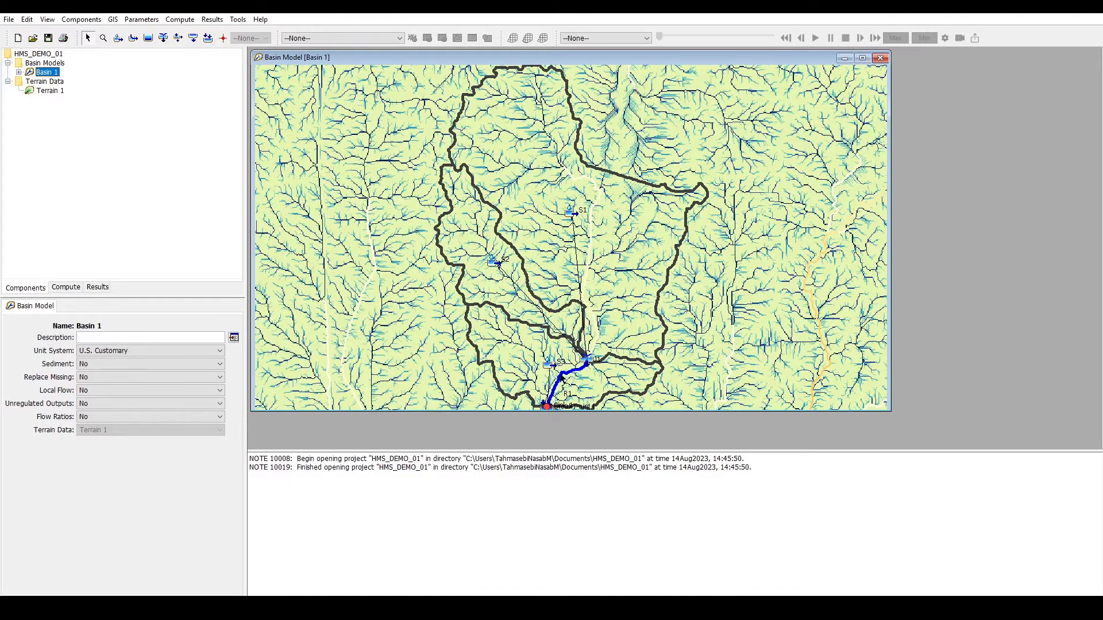
Expand Basin 1 and subbasin S1 to examine S1's properties and its extent on the basin map.
left_click(18, 72)
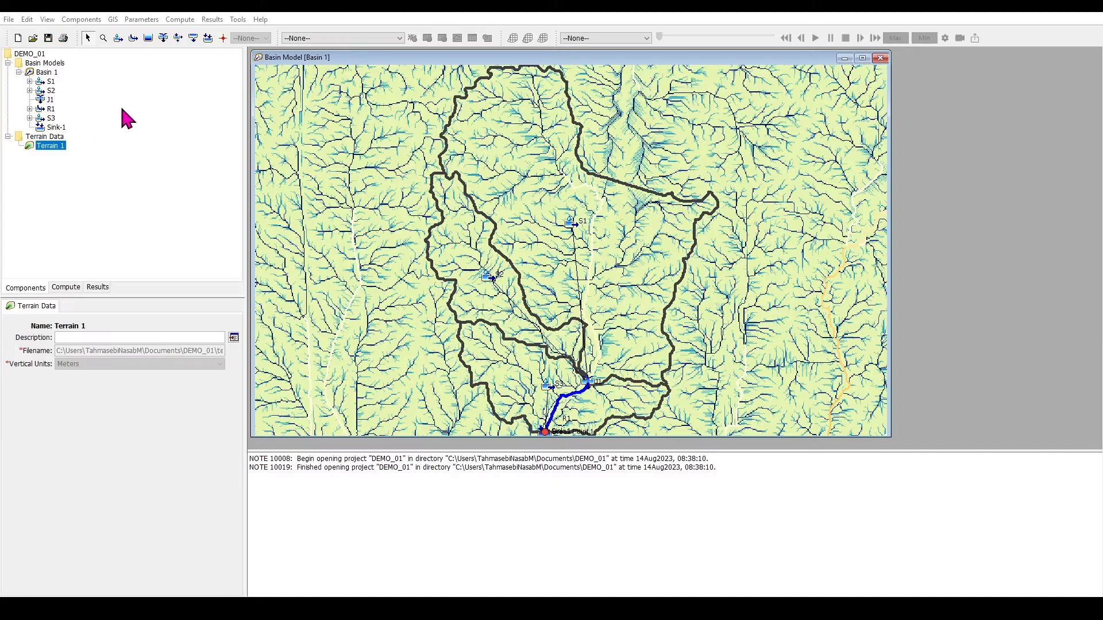
left_click(29, 81)
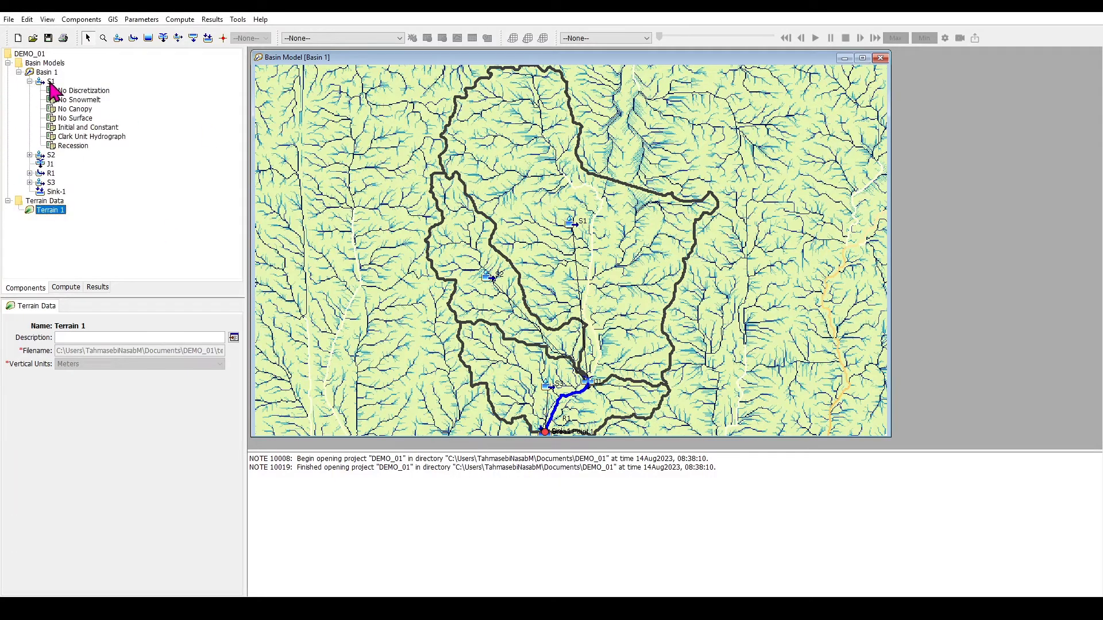
left_click(51, 82)
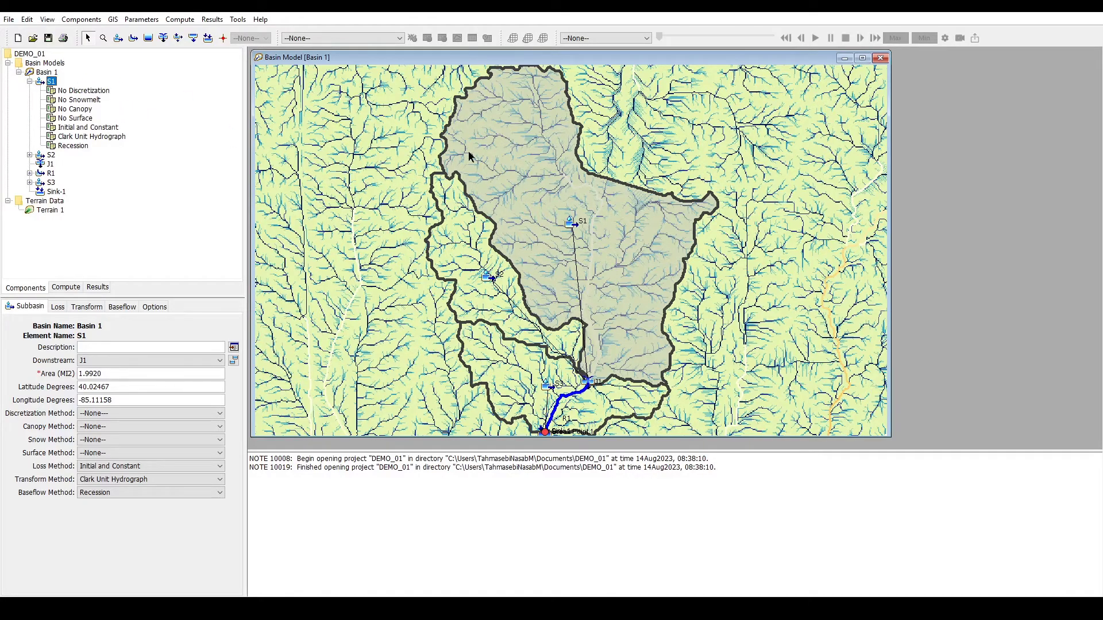
Hide the Break Points, Identified Streams, Flow Accumulation, Flow Direction, Sink Locations, Sink Fill and Terrain layers on Basin 1's map.
left_click(48, 20)
left_click(55, 34)
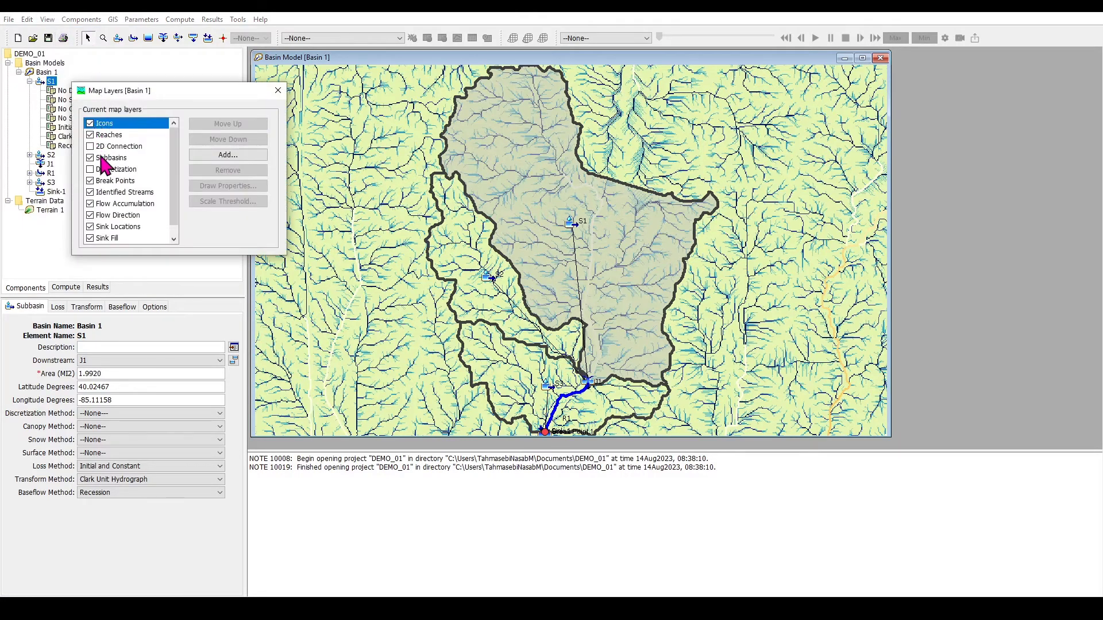
left_click_drag(175, 153, 177, 175)
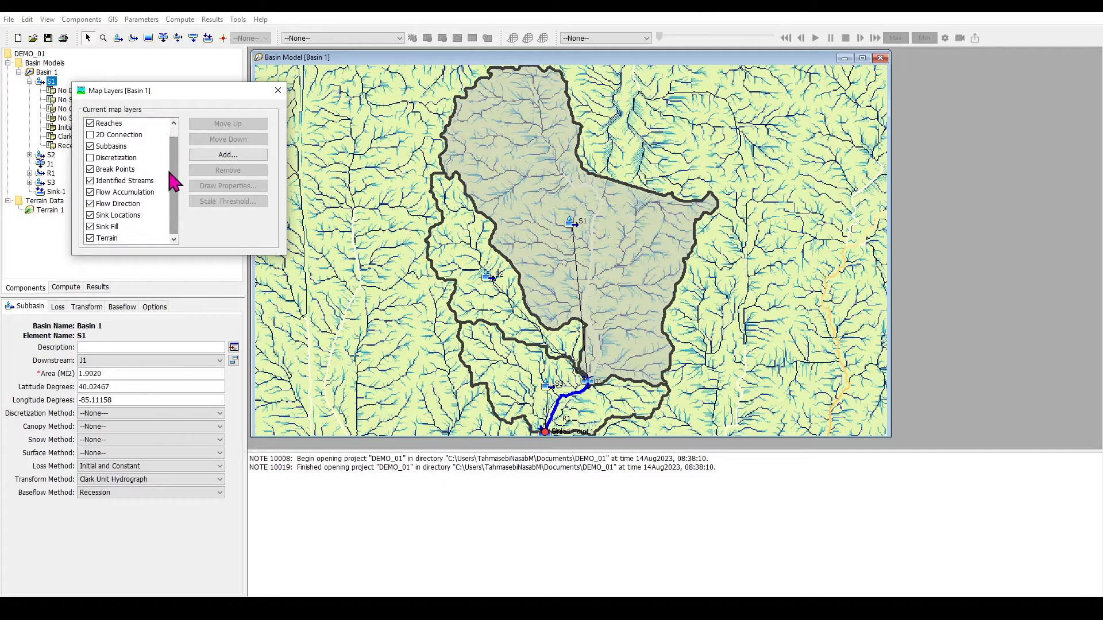
scroll(175, 206, "up", 1)
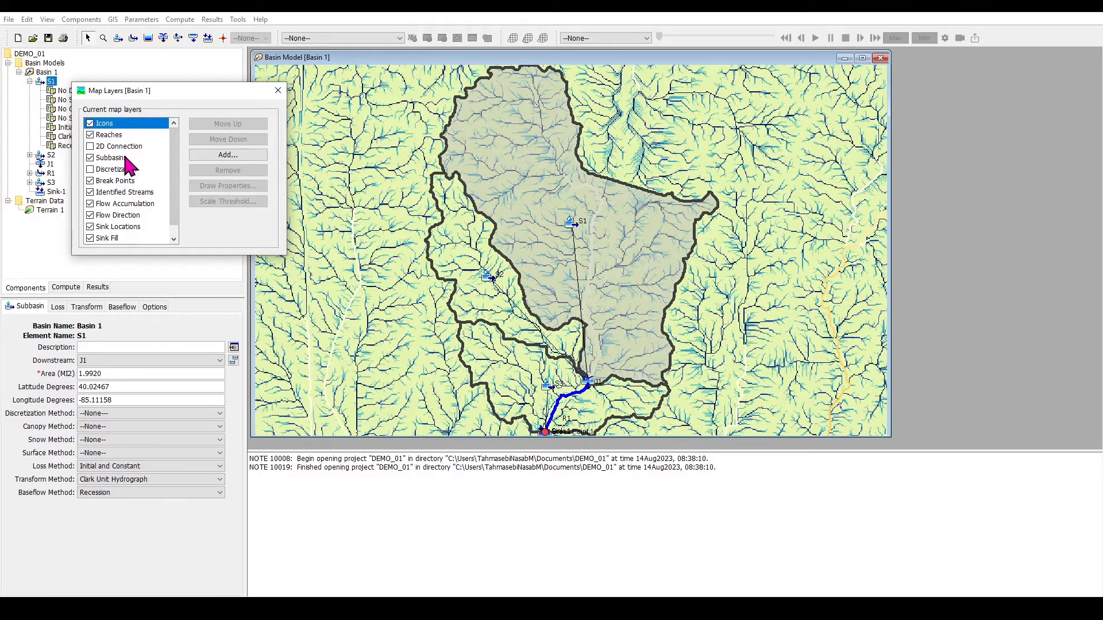
left_click(90, 181)
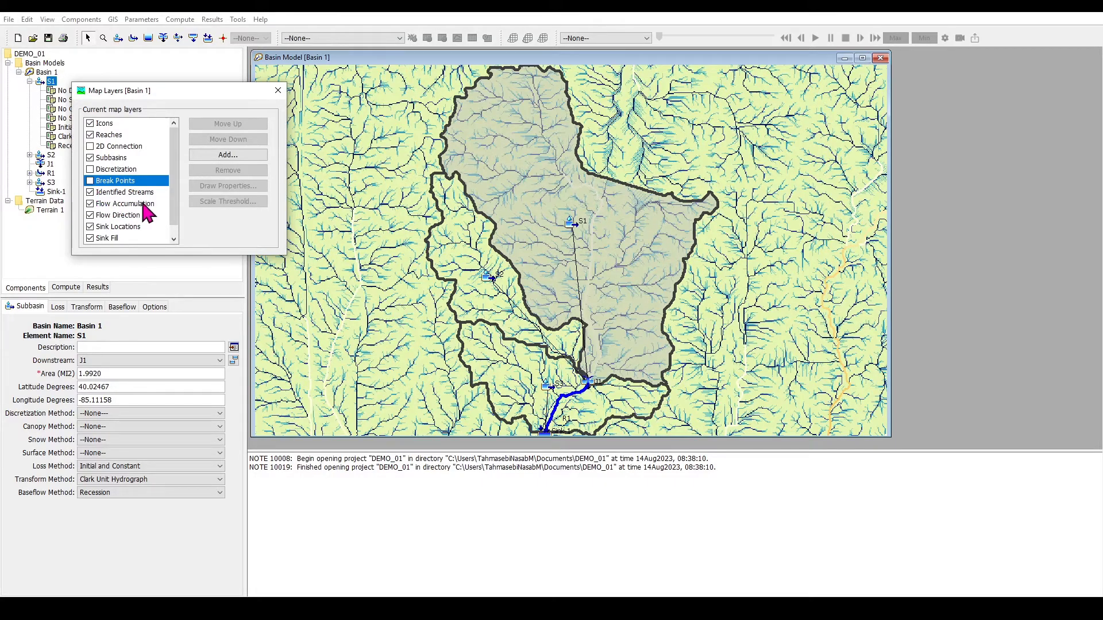
left_click(90, 192)
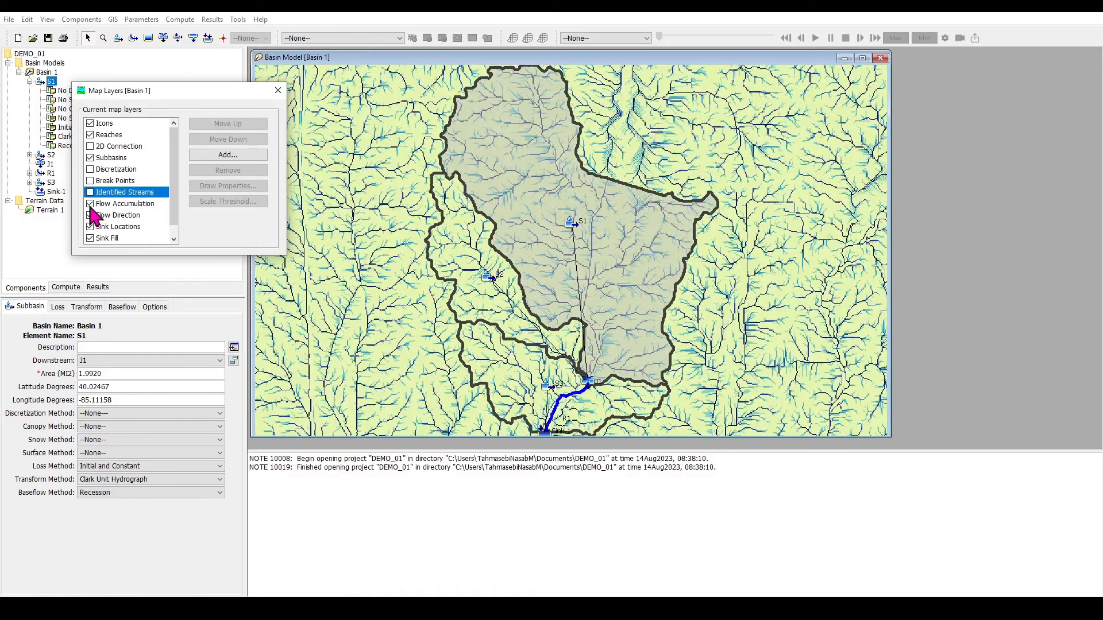
left_click(90, 204)
left_click(90, 215)
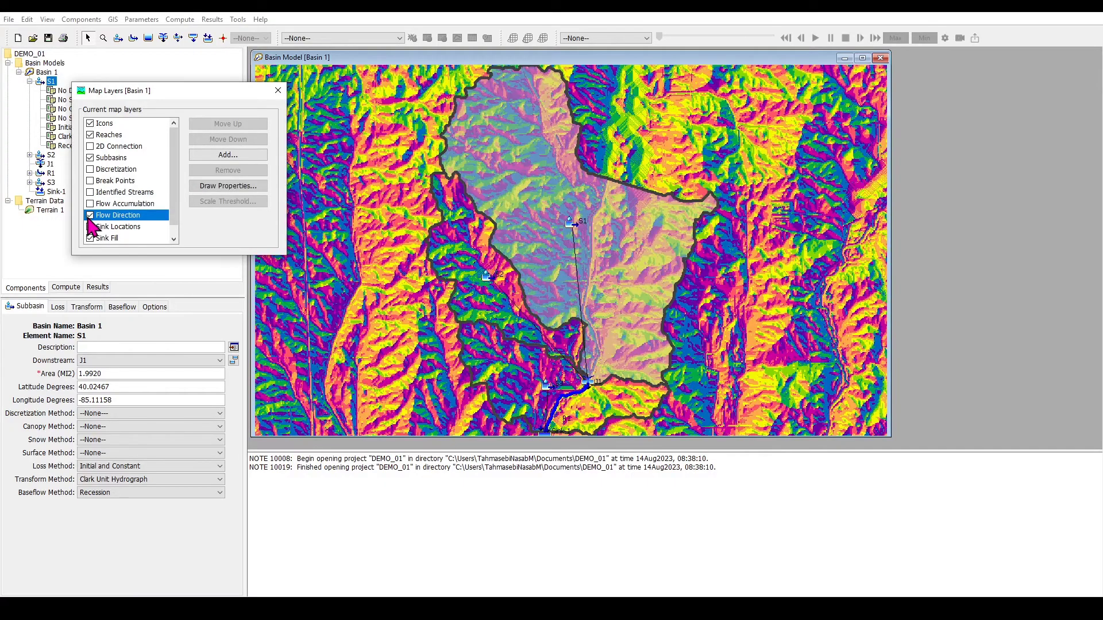
left_click(91, 227)
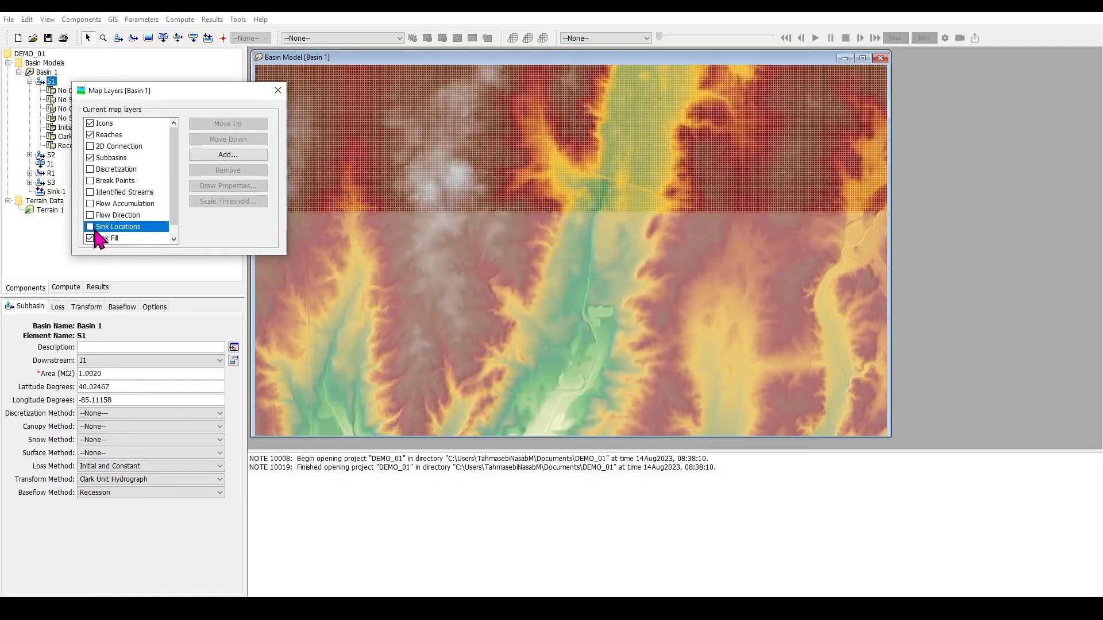
left_click(91, 239)
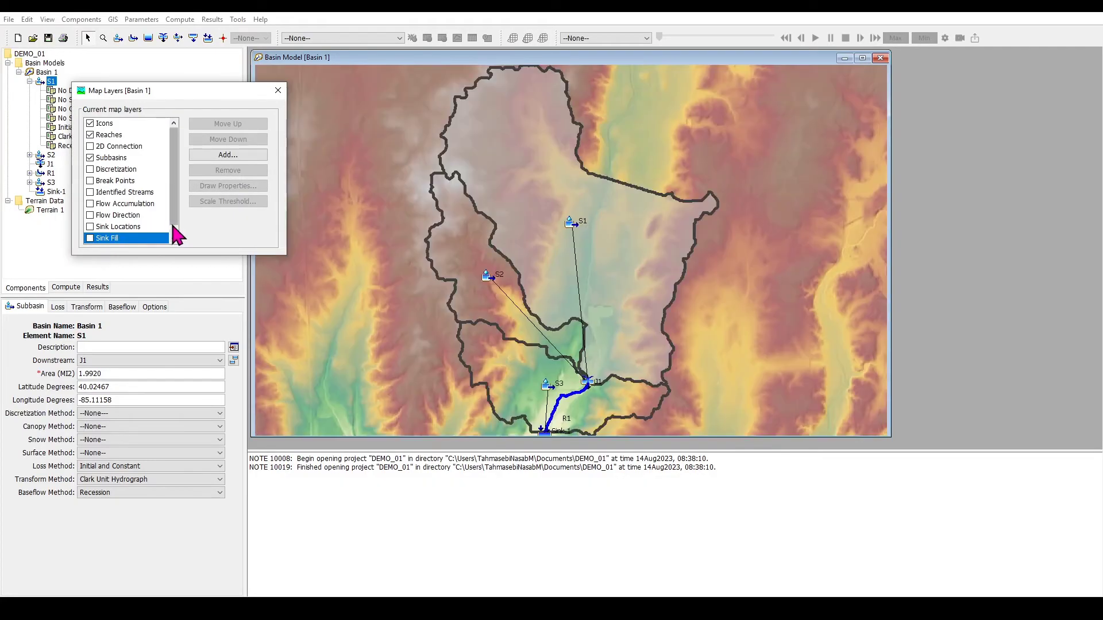
left_click(174, 239)
left_click(91, 239)
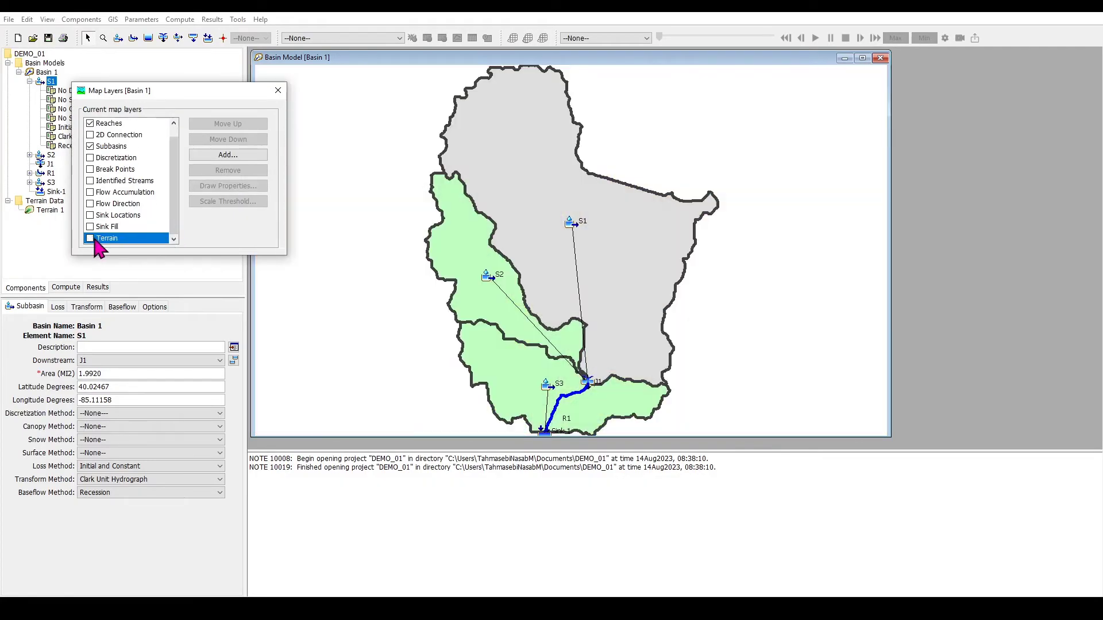
left_click(278, 91)
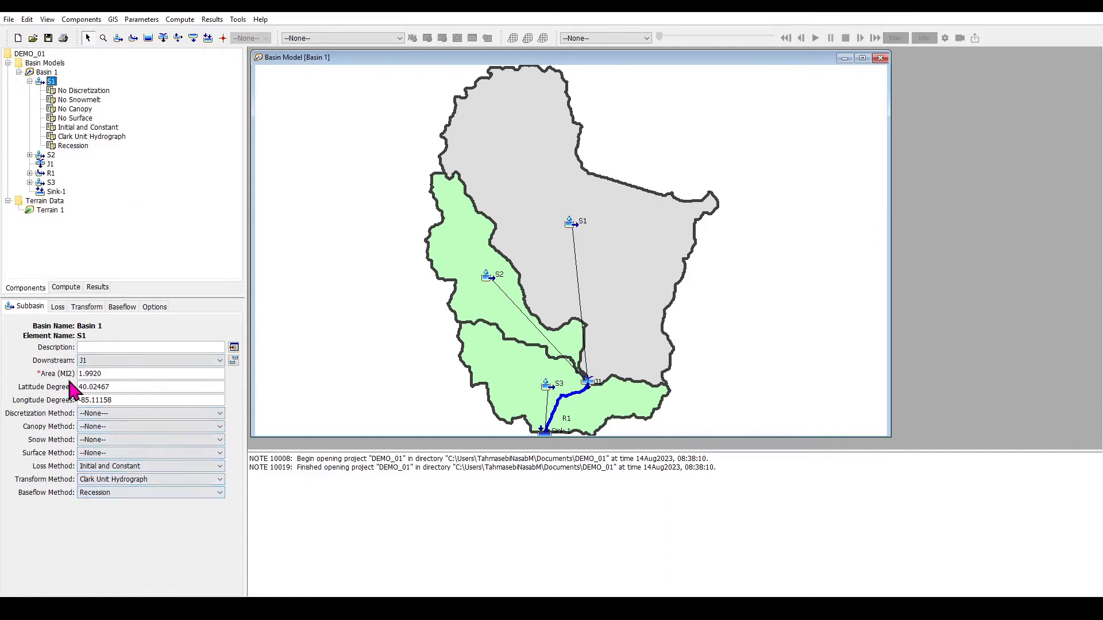
Collapse subbasin S1 and examine the properties of subbasin S2, reach R1 and subbasin S1.
left_click(29, 81)
left_click(51, 91)
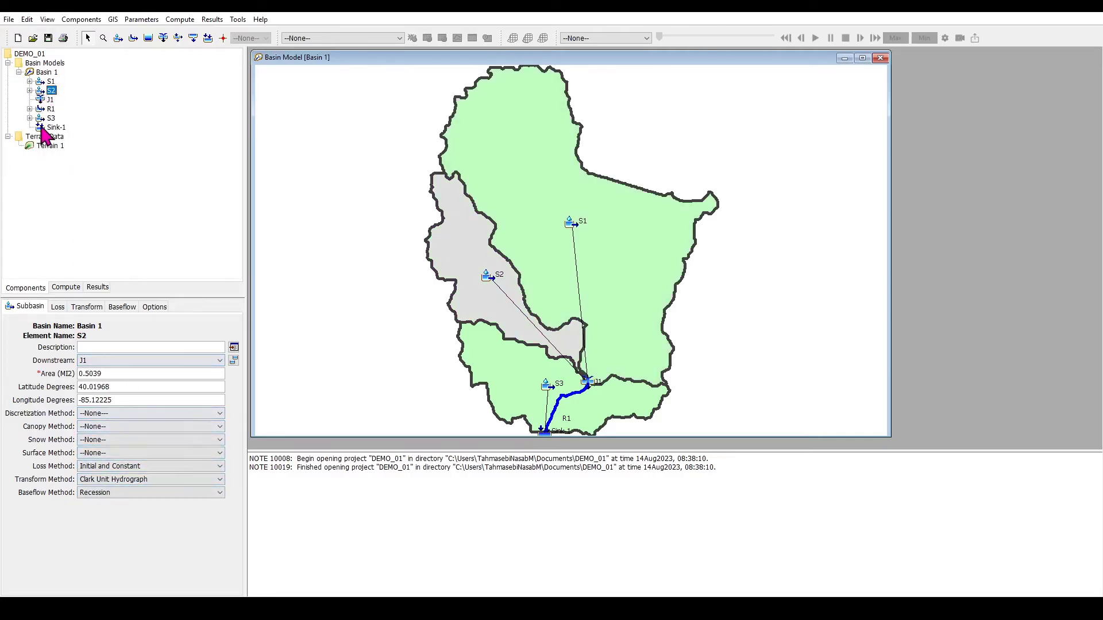
left_click(51, 109)
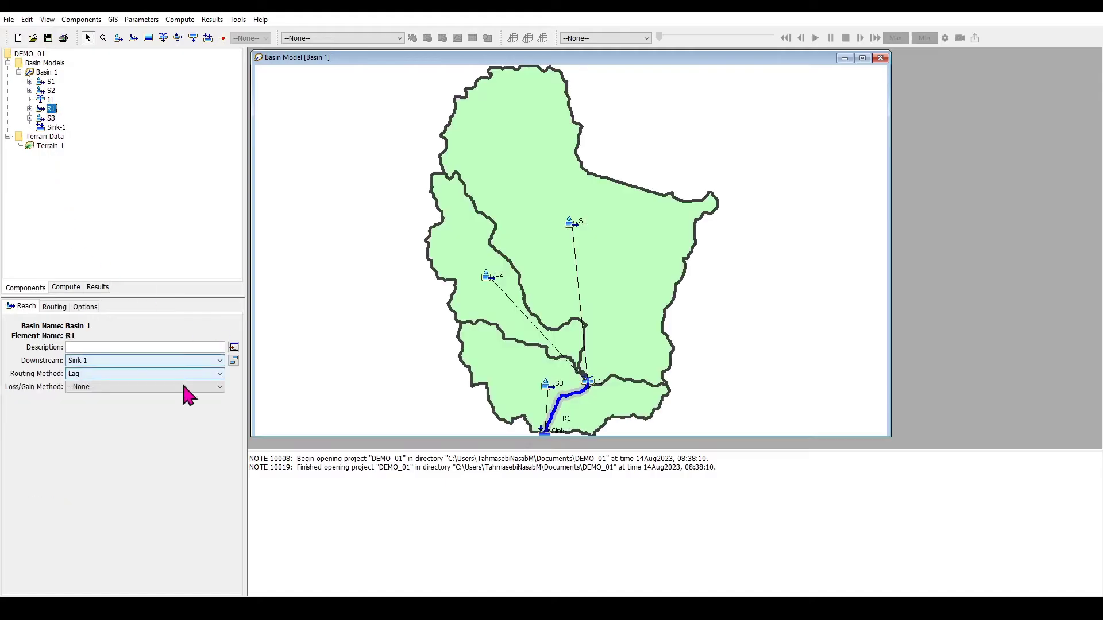
left_click(50, 83)
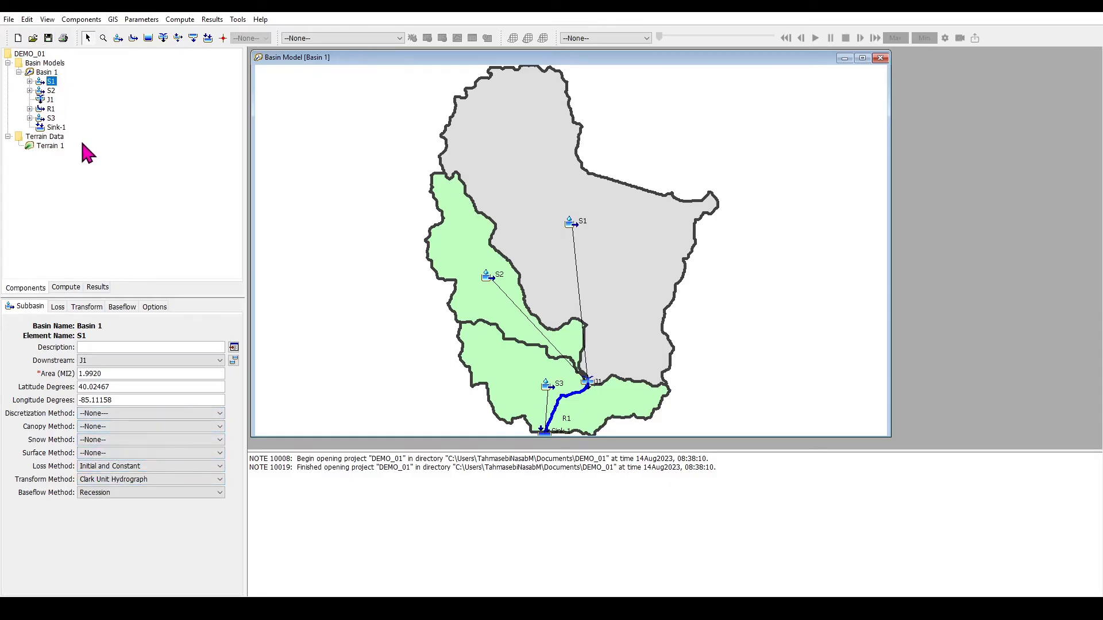
left_click(151, 25)
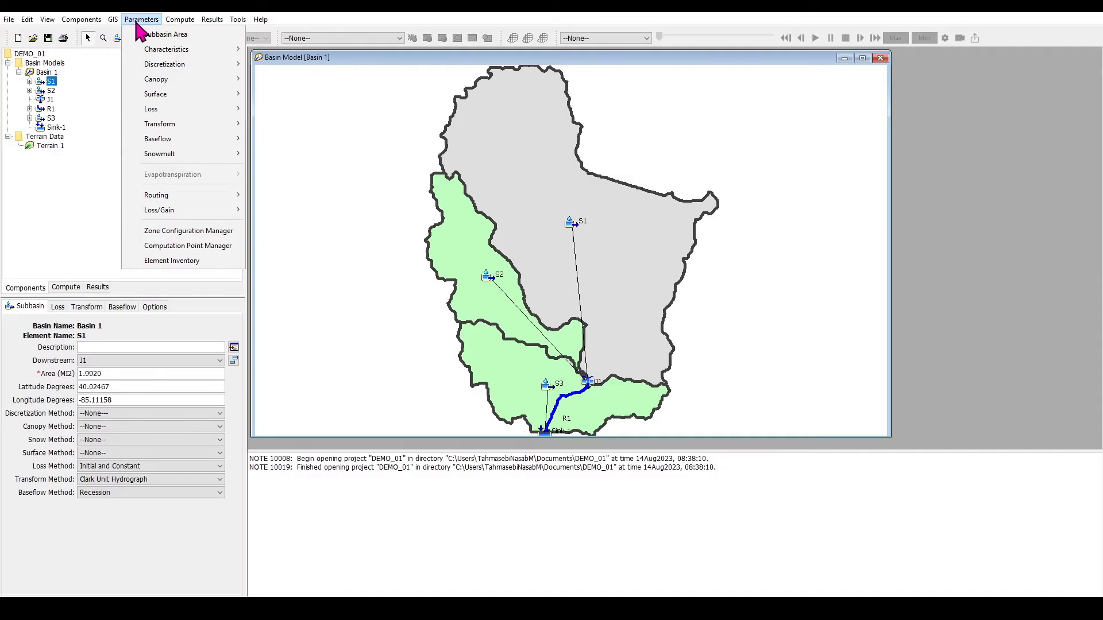
mouse_move(140, 49)
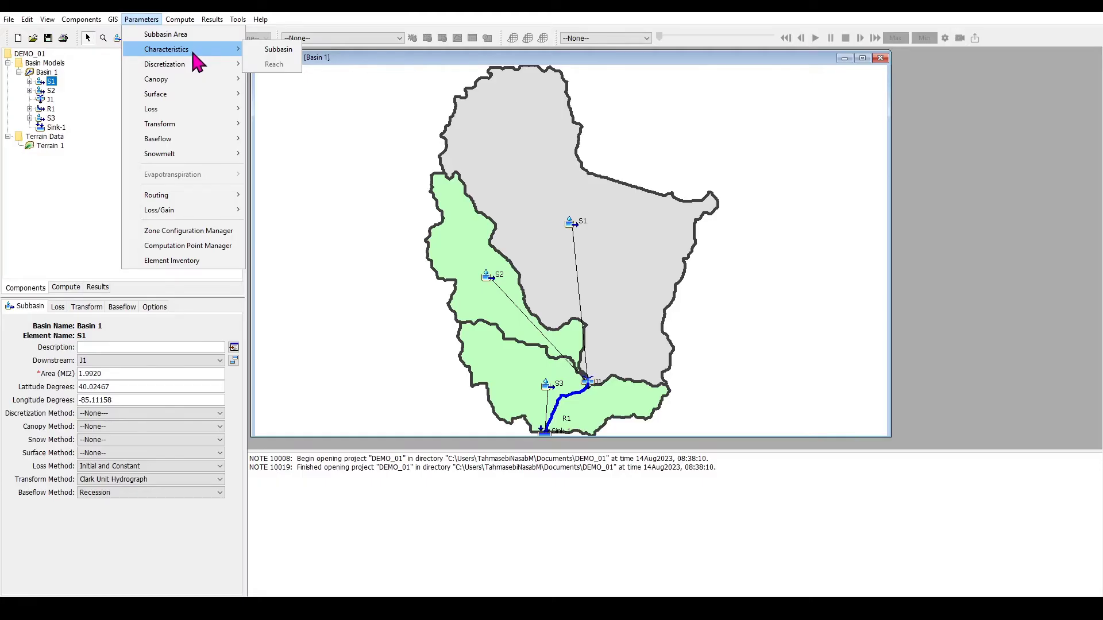
left_click(54, 176)
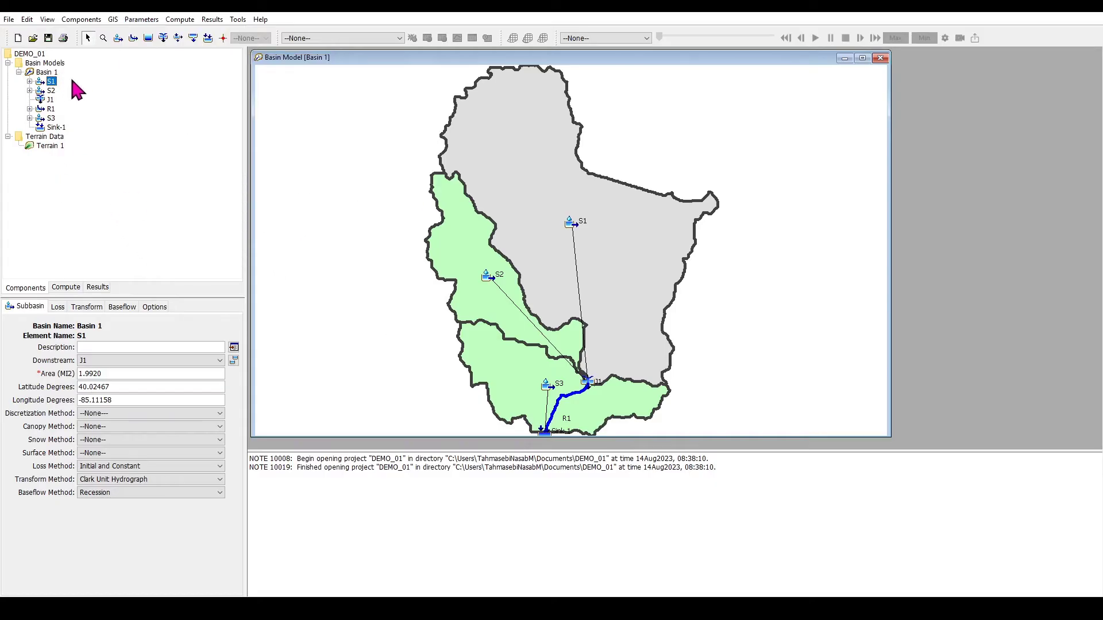
Compute the subbasin characteristics for the whole of Basin 1, review the table and close it.
left_click(48, 72)
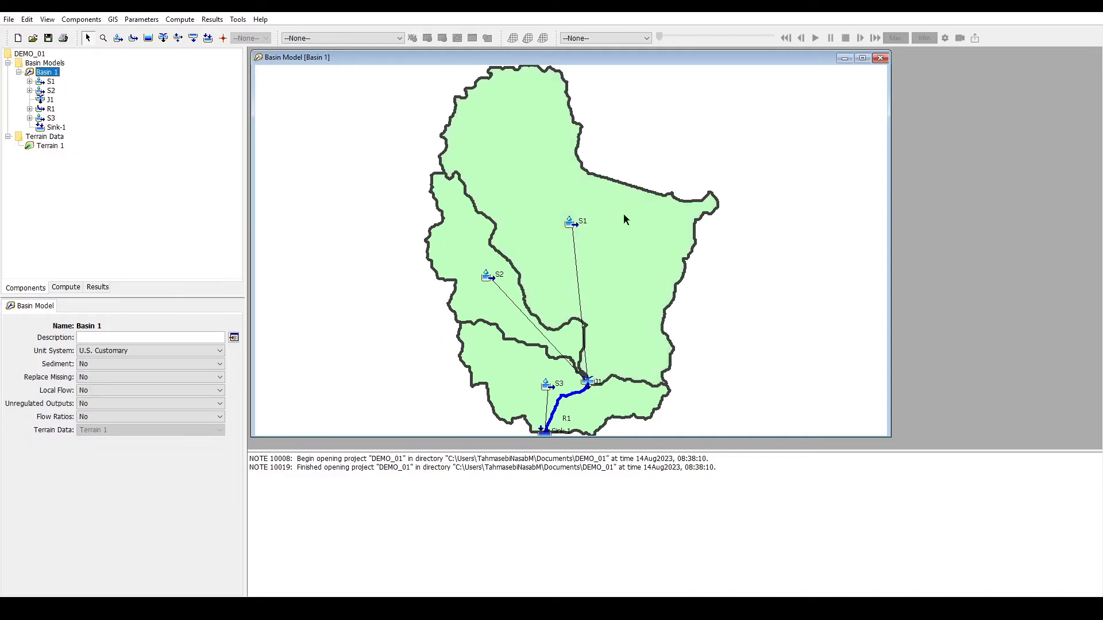
left_click(142, 19)
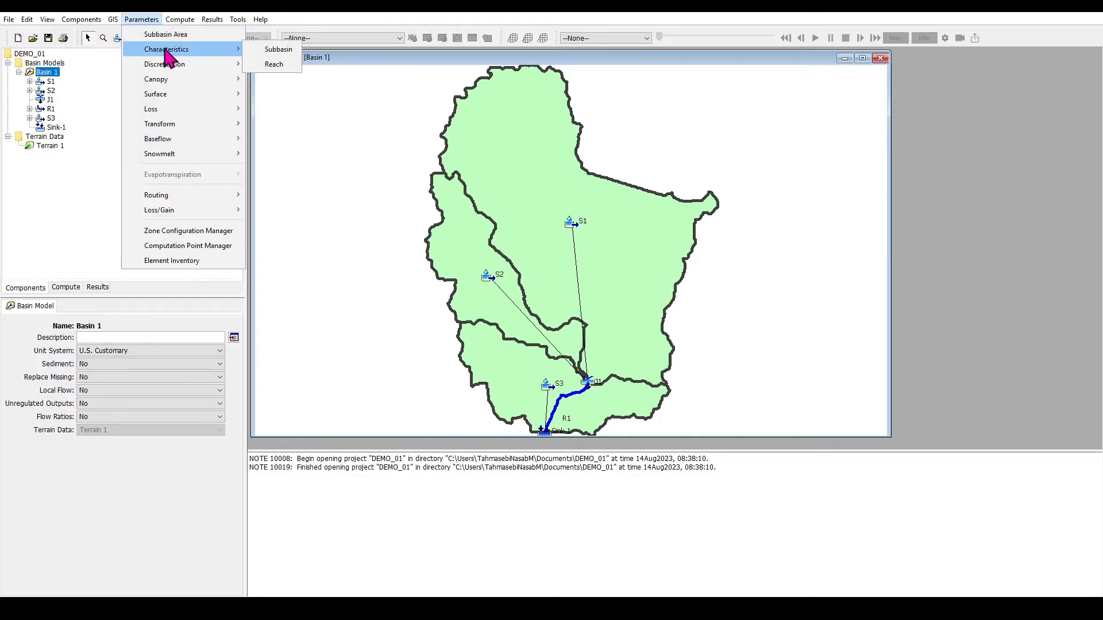
left_click(270, 50)
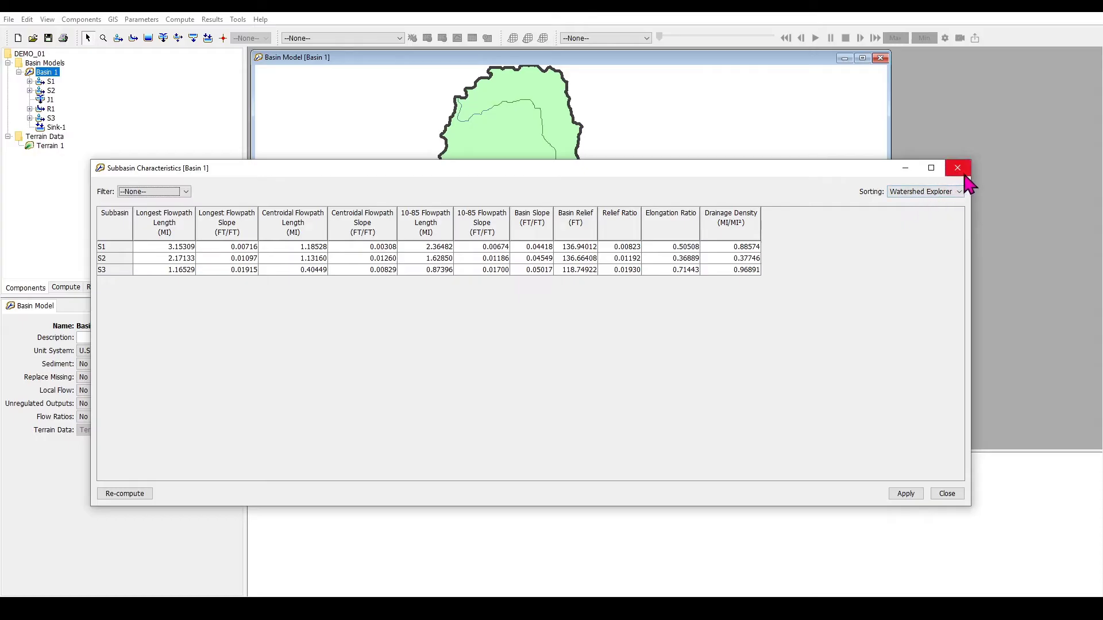
left_click(947, 494)
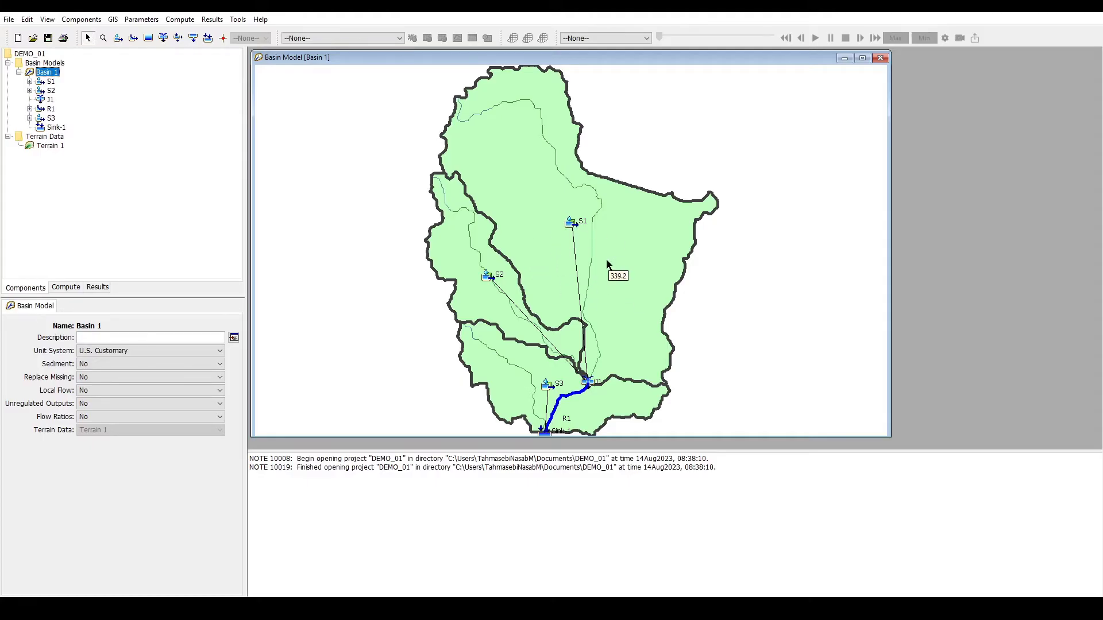
Check Basin 1's map layer list for the centroid and flowpath layers.
left_click(47, 19)
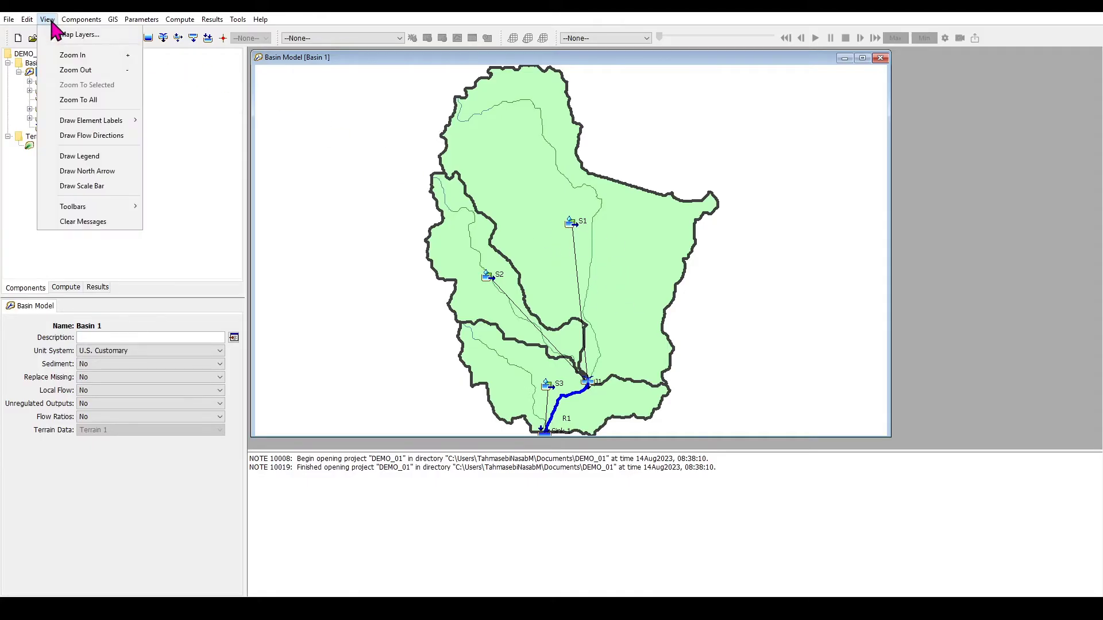
left_click(58, 35)
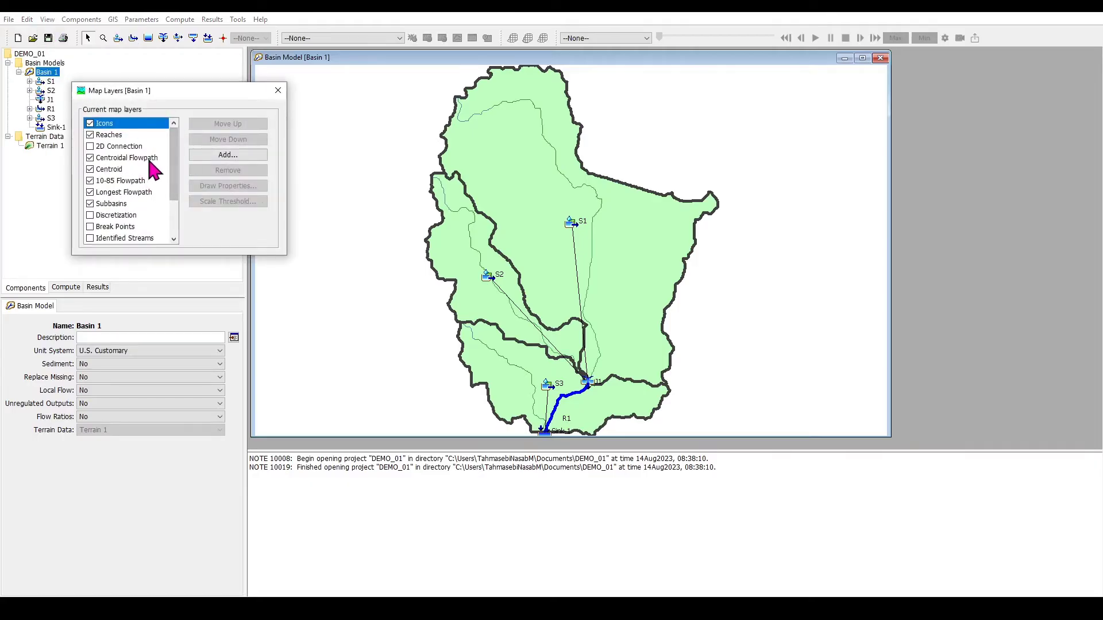
left_click(278, 90)
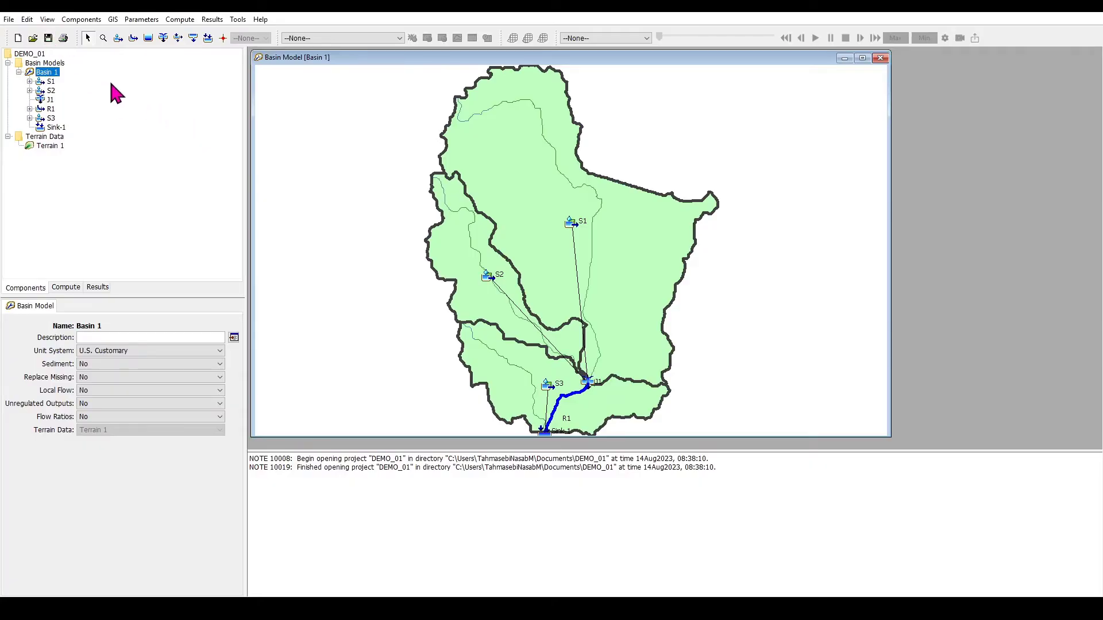
Compute the reach characteristics for Basin 1, review the table and close it.
left_click(142, 20)
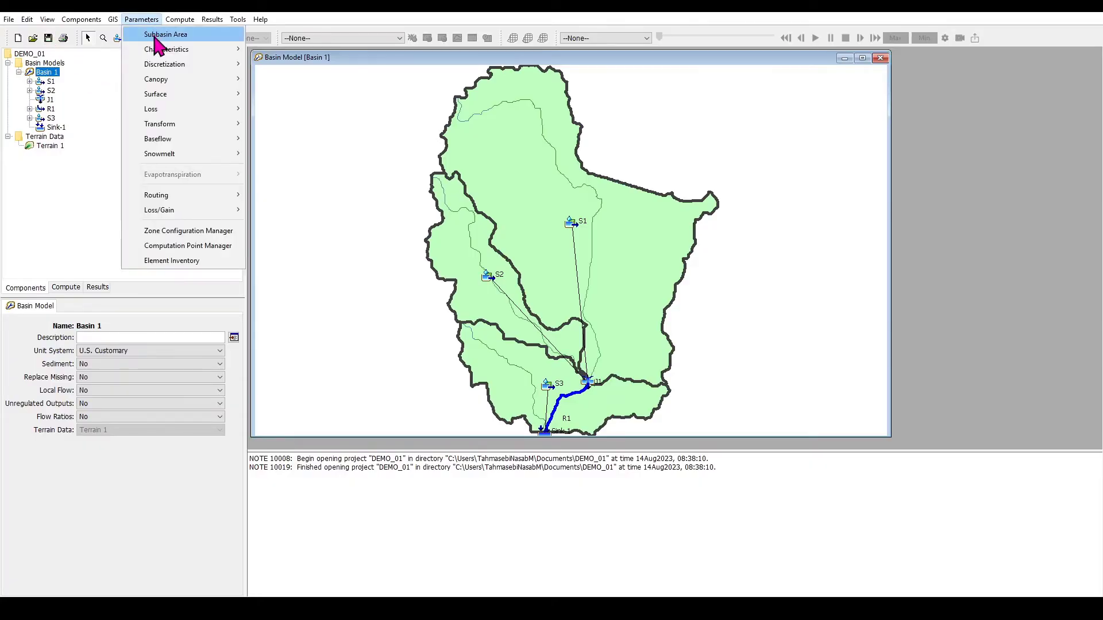
mouse_move(154, 49)
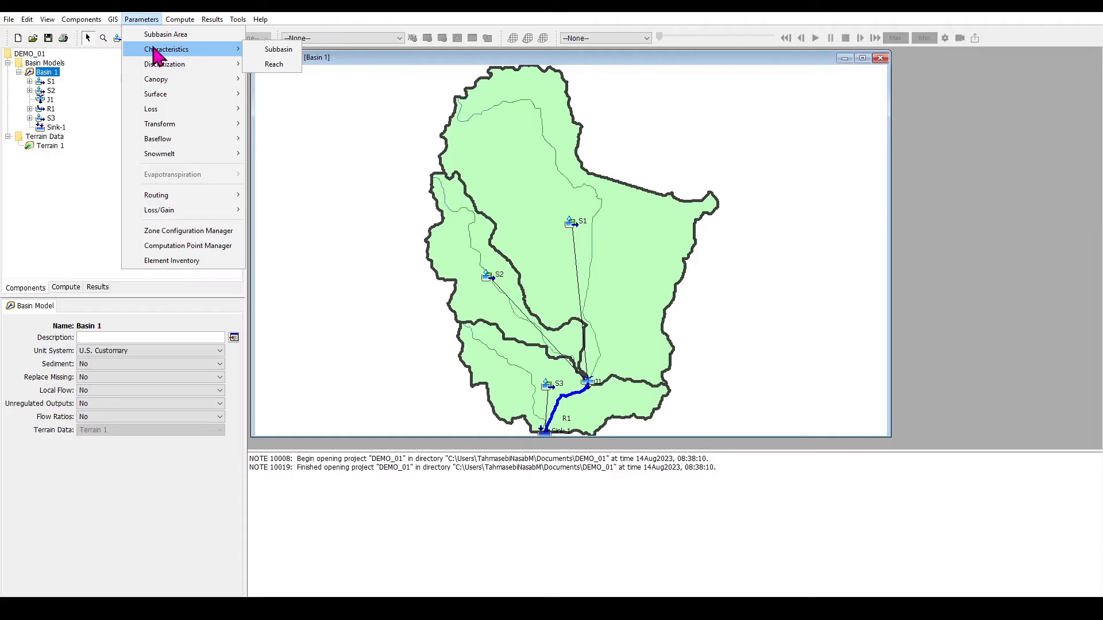
left_click(274, 64)
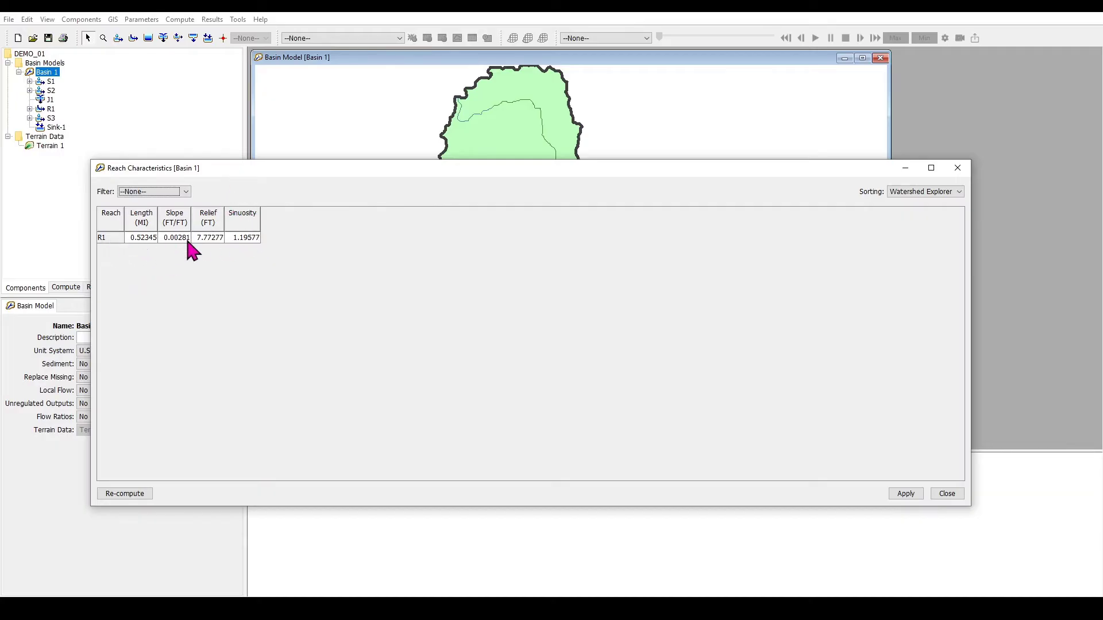
left_click(957, 167)
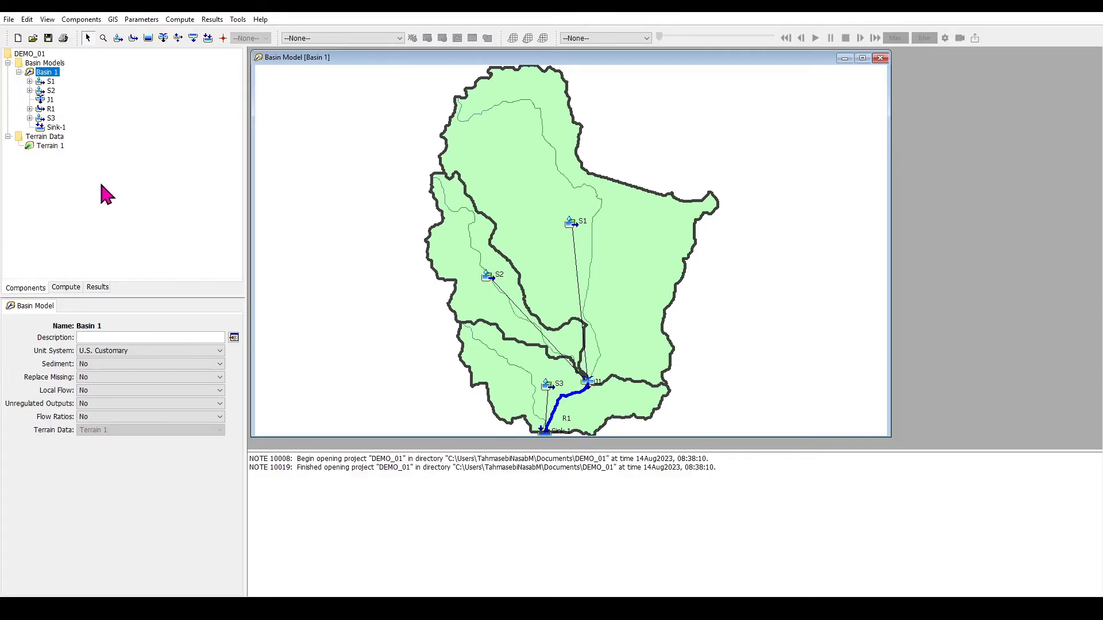
Review the loss method choices for subbasin S1 and examine the properties of subbasins S2 and S3.
left_click(51, 82)
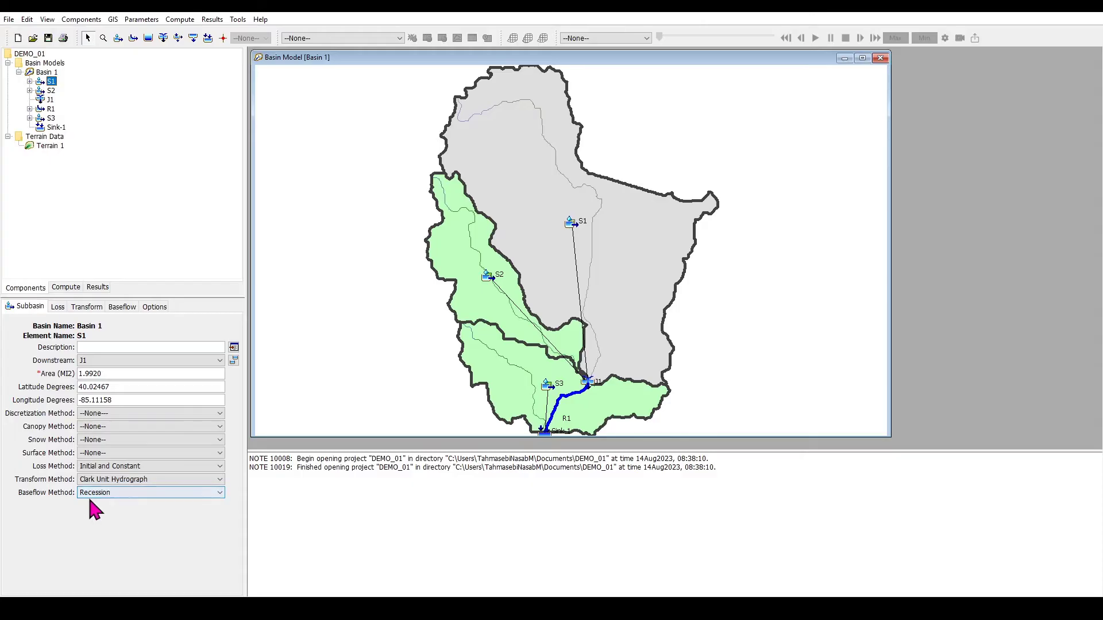
left_click(164, 466)
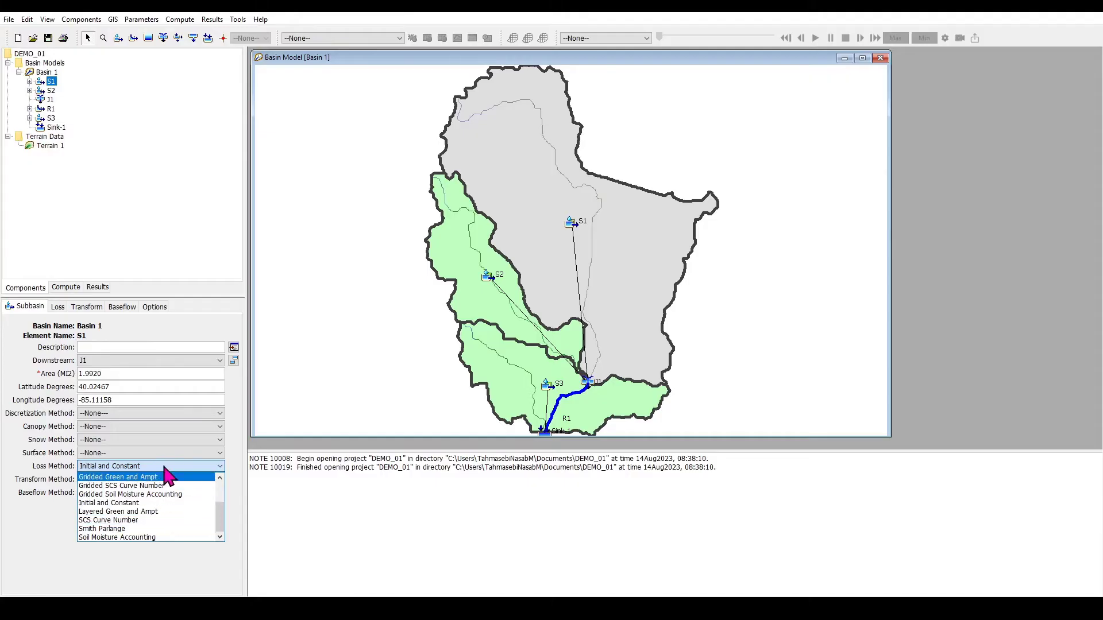
left_click(171, 463)
left_click(51, 90)
left_click(53, 117)
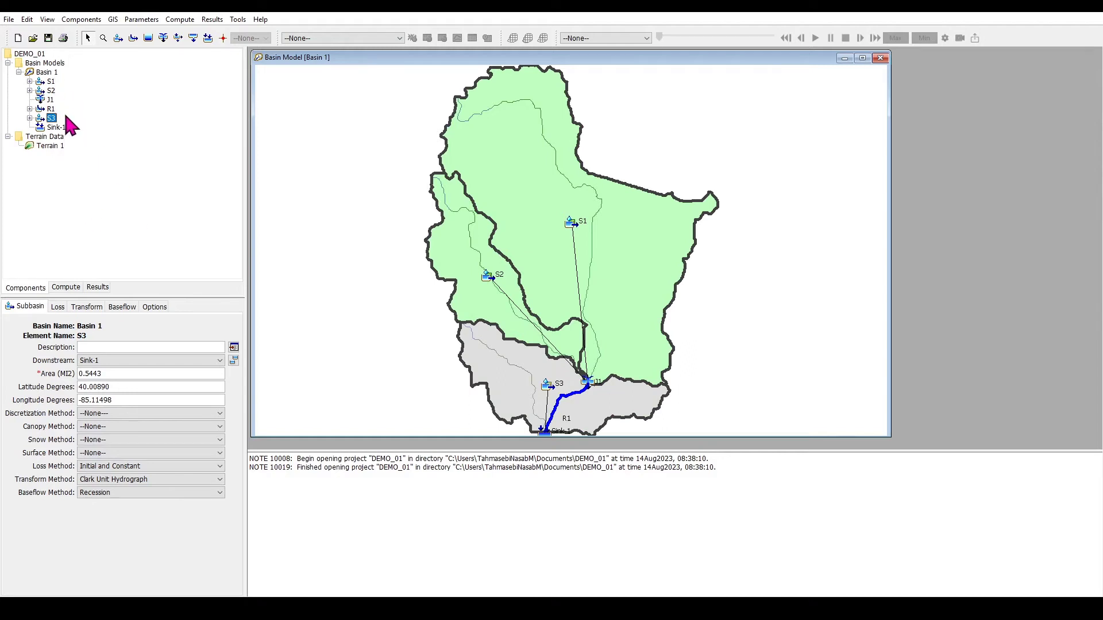
Change the loss method of all subbasins in Basin 1 to SCS Curve Number and check it on subbasin S1.
left_click(48, 72)
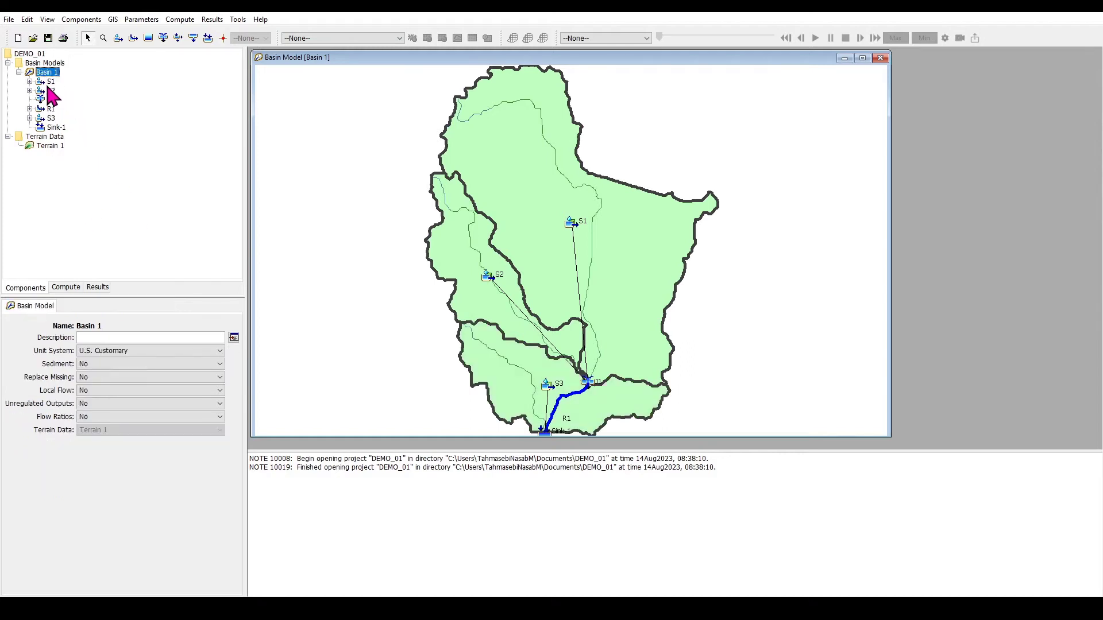
left_click(141, 21)
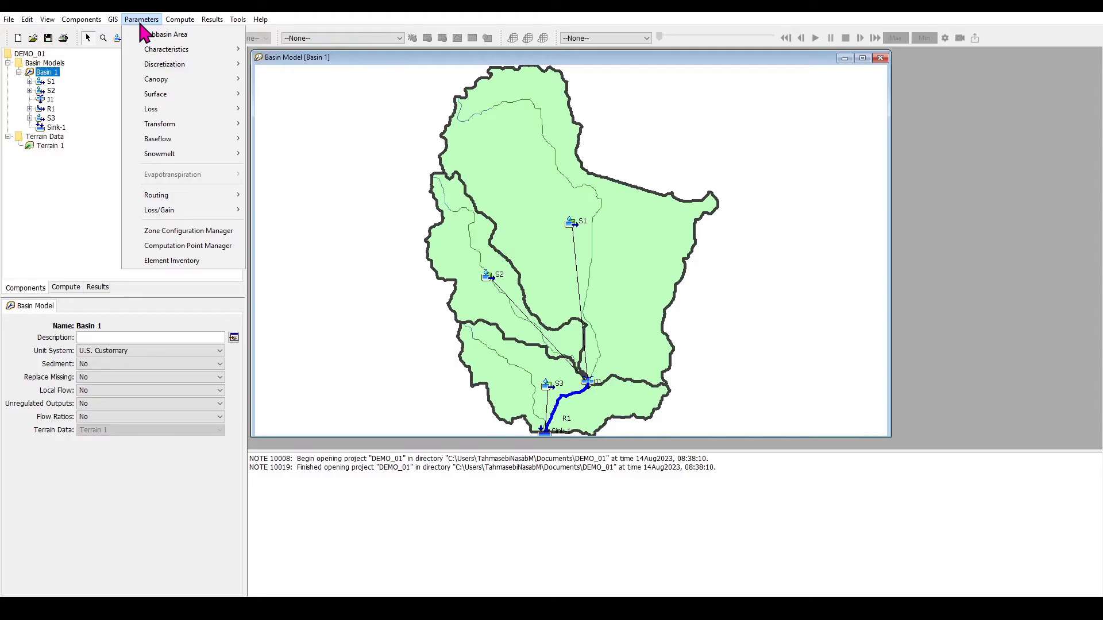
mouse_move(148, 51)
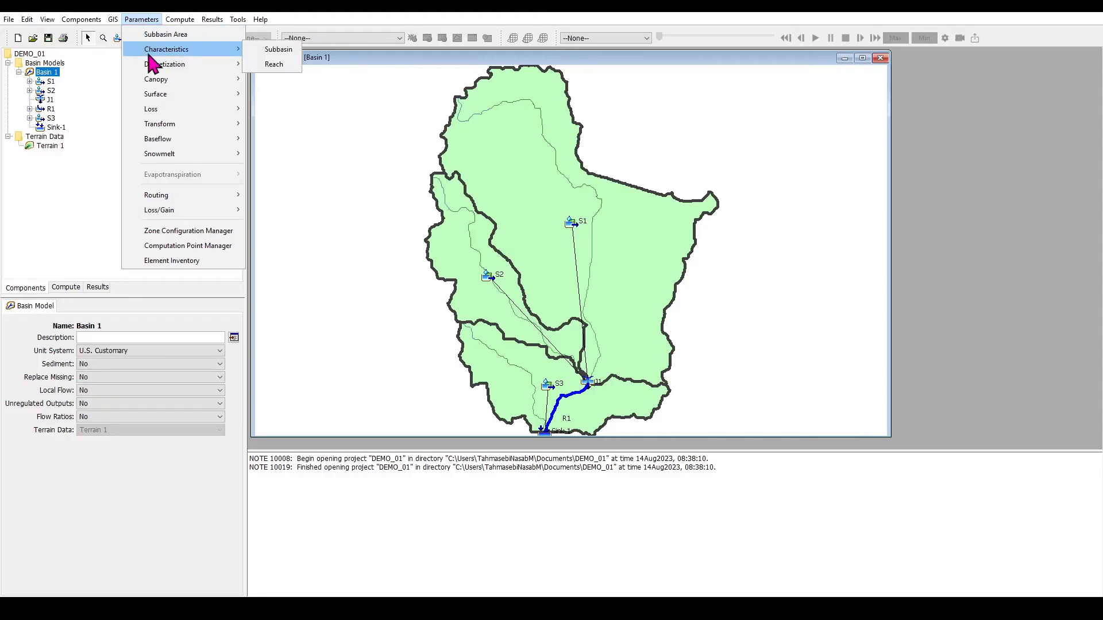
mouse_move(226, 108)
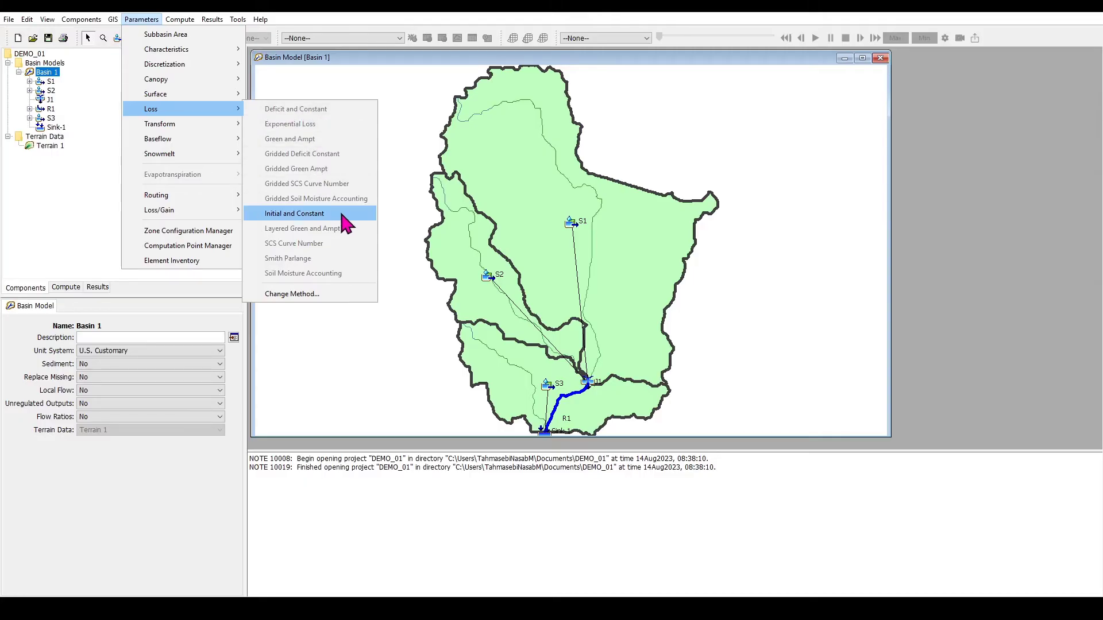
left_click(337, 294)
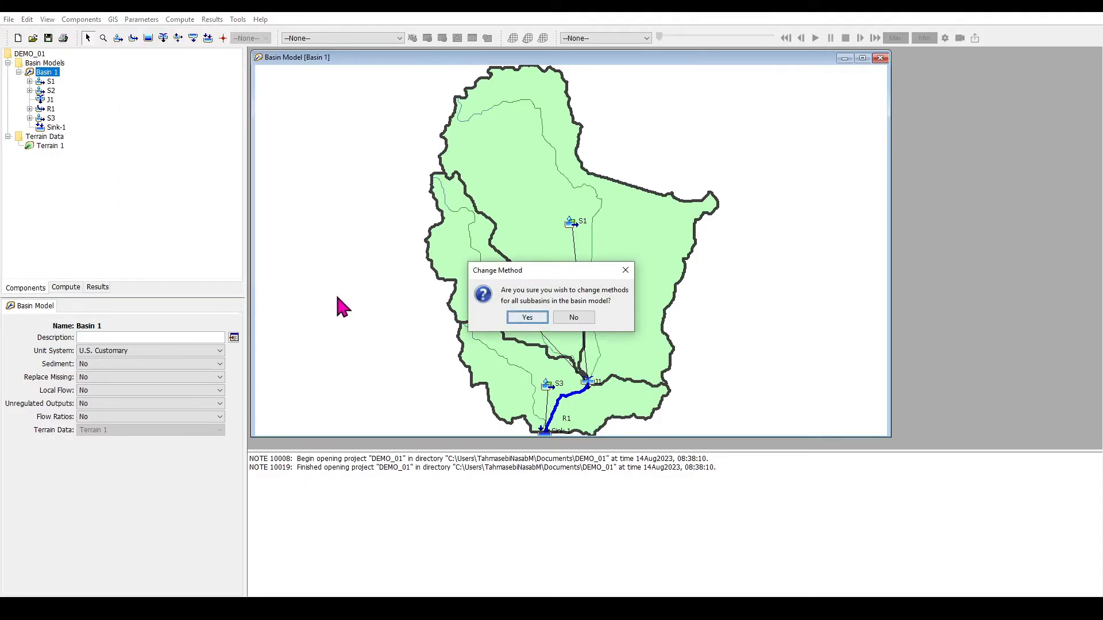
left_click(526, 317)
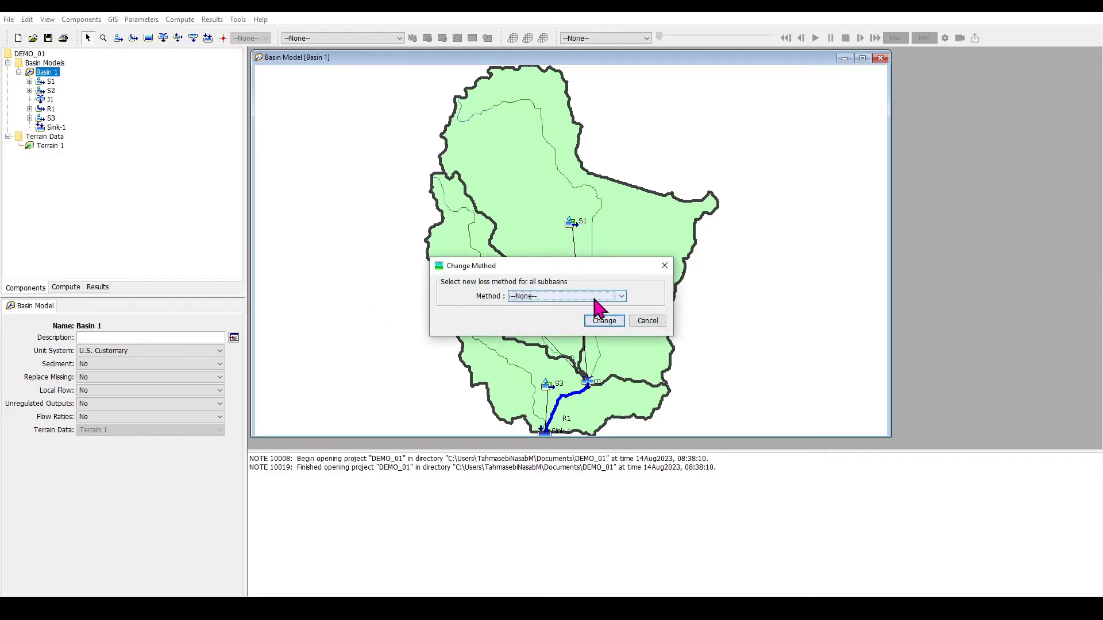
left_click(595, 298)
scroll(593, 310, "down", 1)
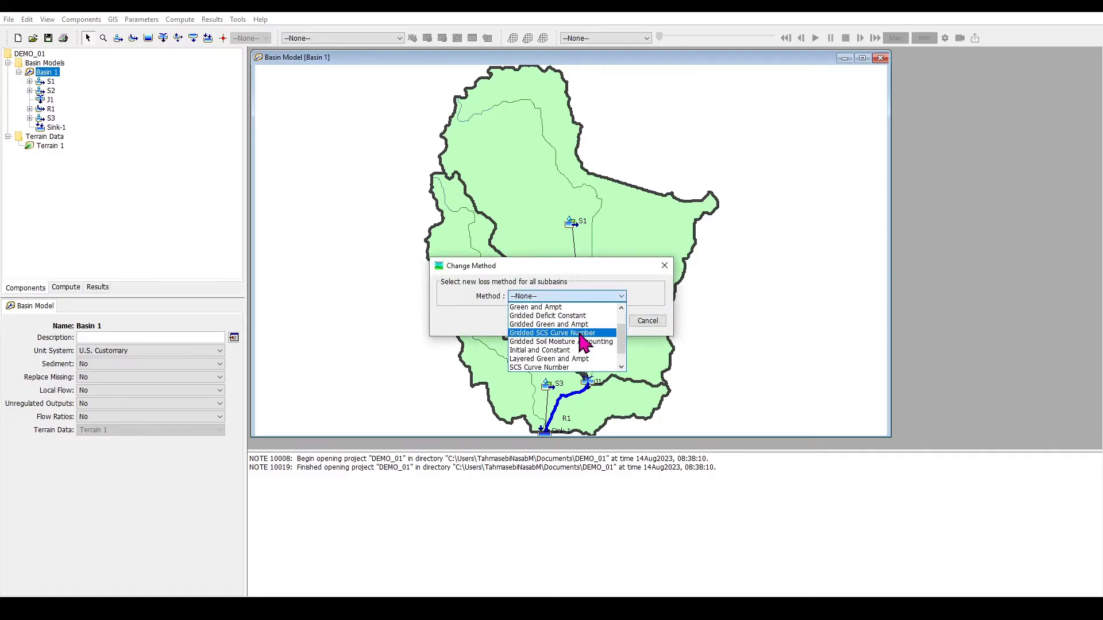
left_click(583, 368)
left_click(604, 319)
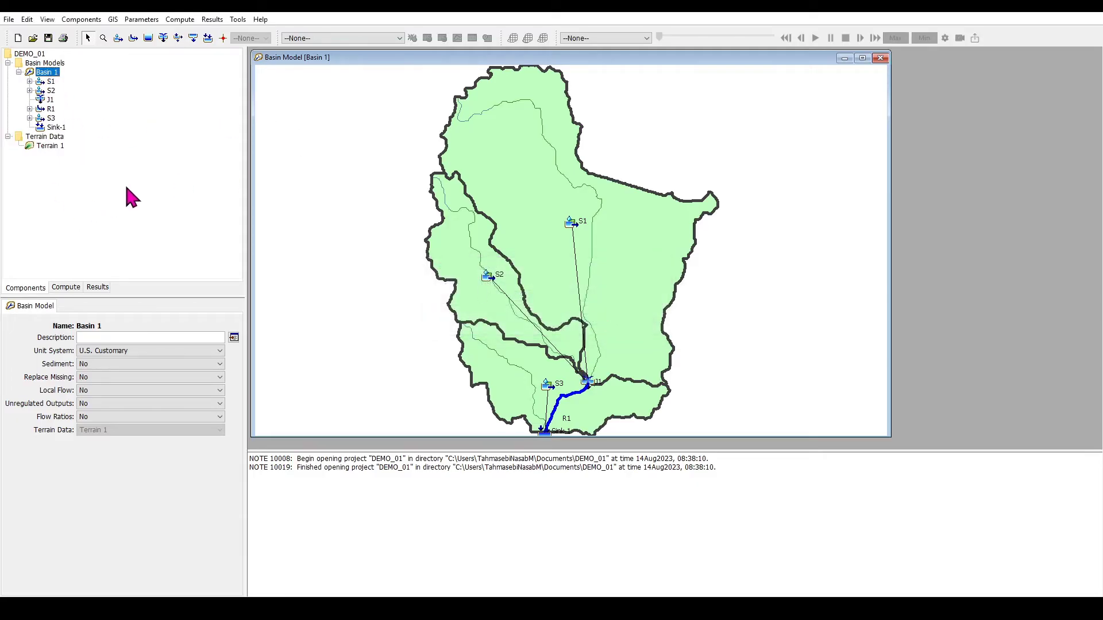
left_click(51, 81)
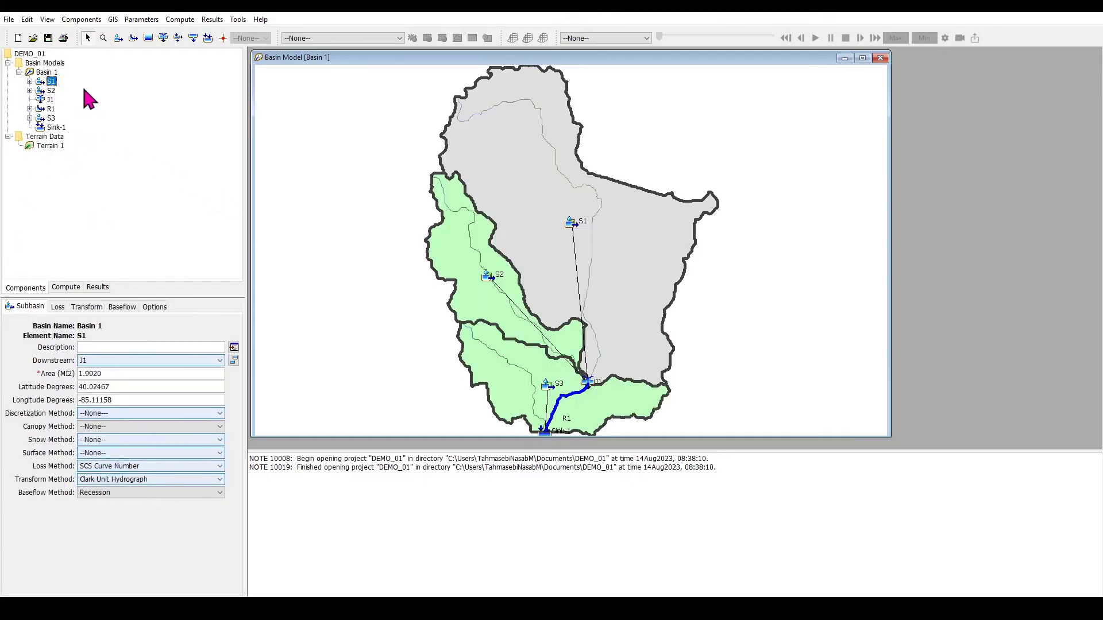
Change the transform method of all subbasins in Basin 1 to SCS Unit Hydrograph.
left_click(53, 73)
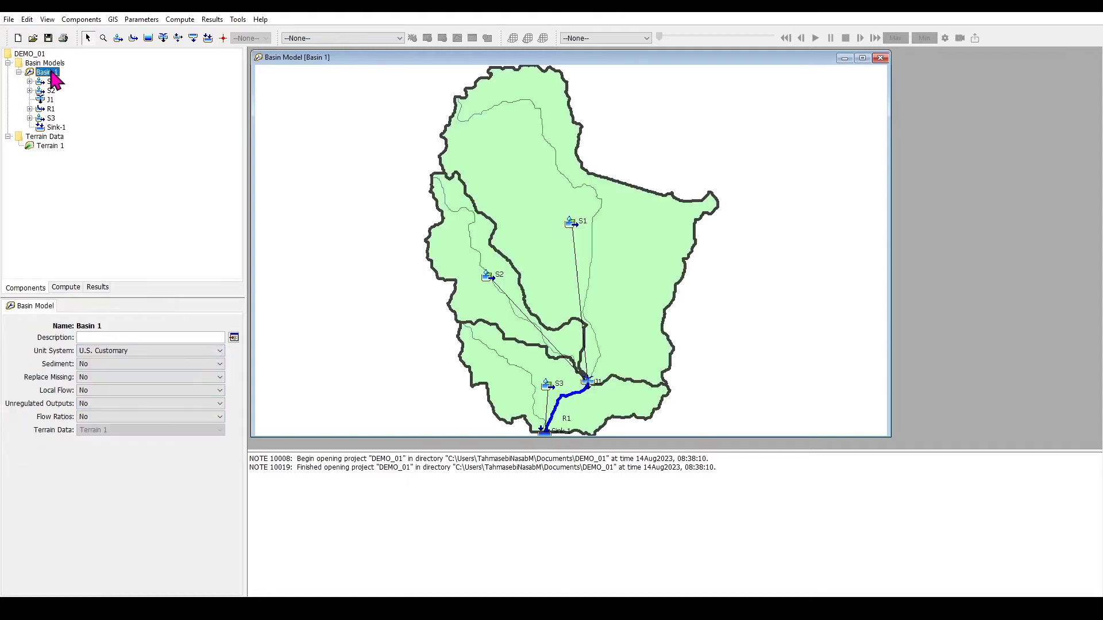
left_click(142, 20)
mouse_move(234, 130)
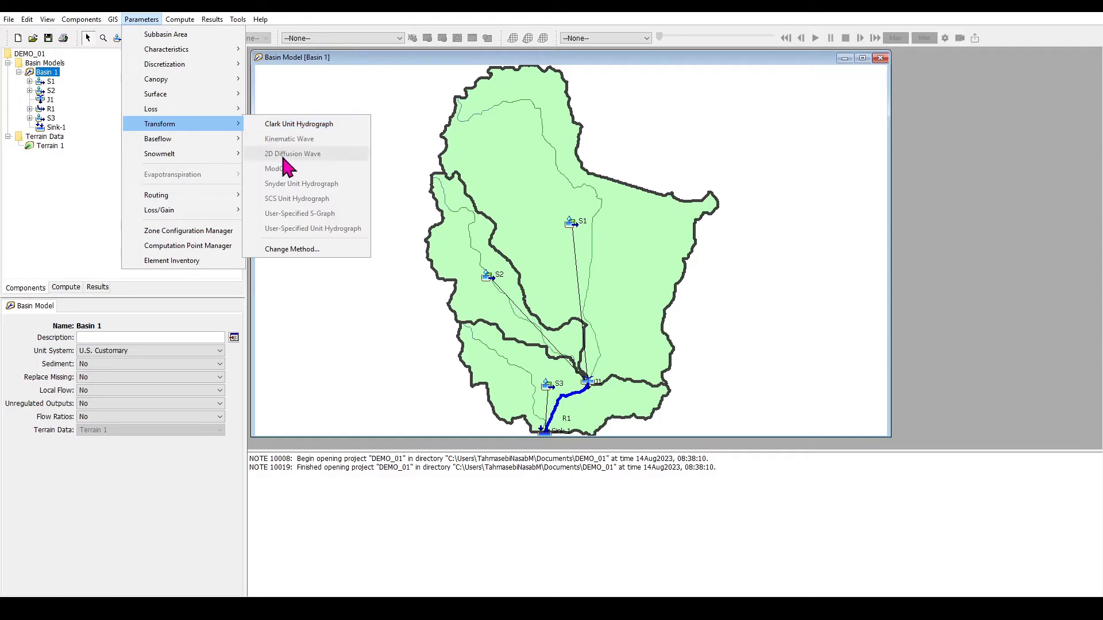
left_click(292, 248)
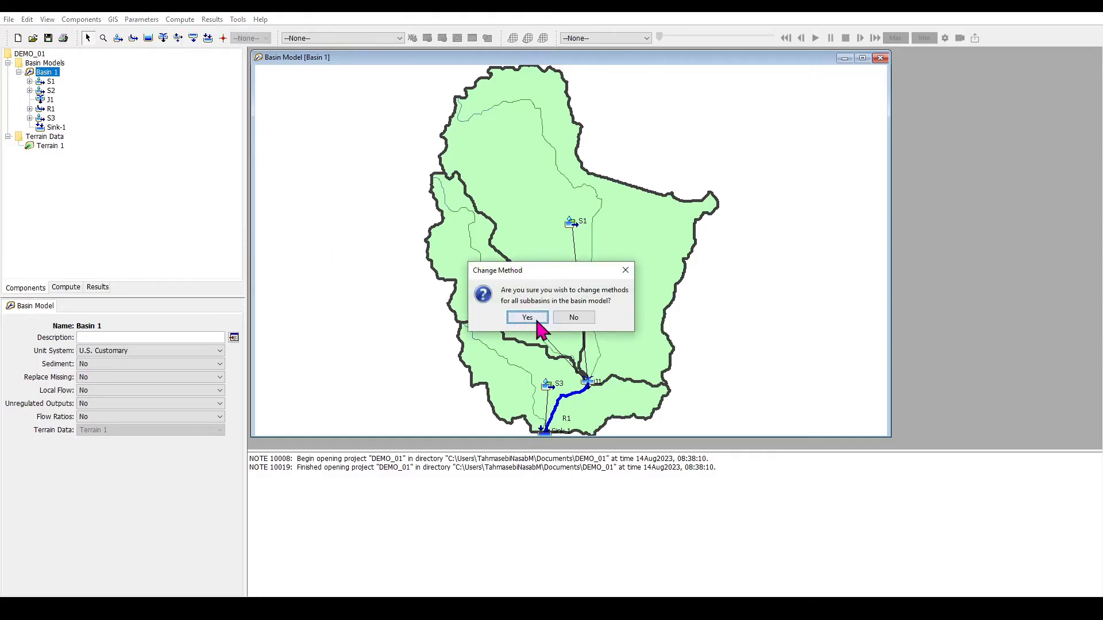
left_click(527, 315)
left_click(565, 294)
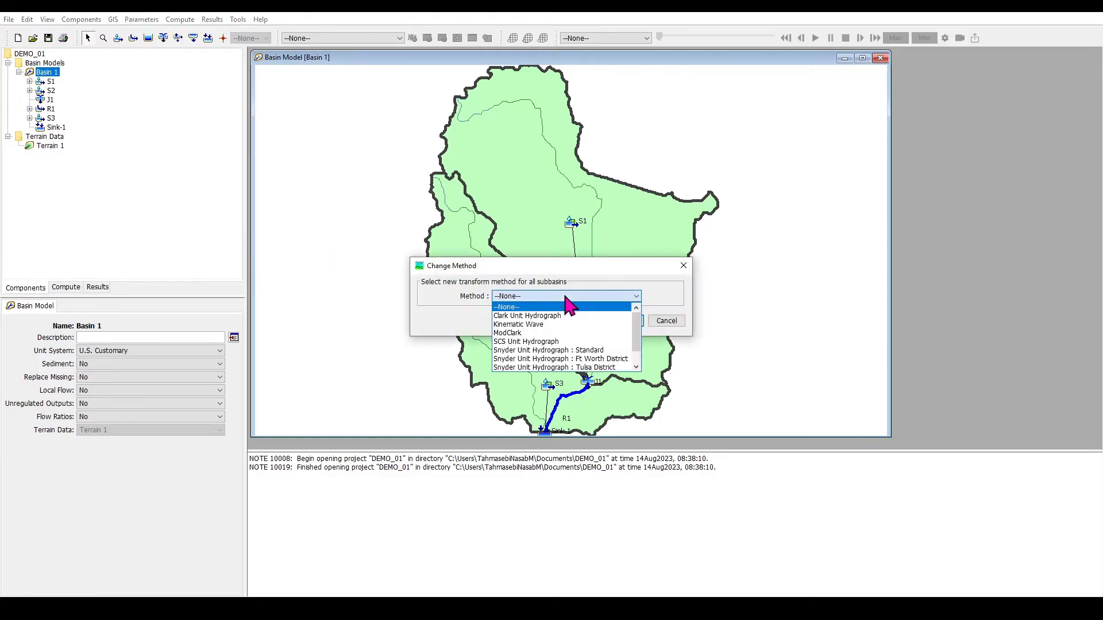
left_click(586, 339)
left_click(623, 321)
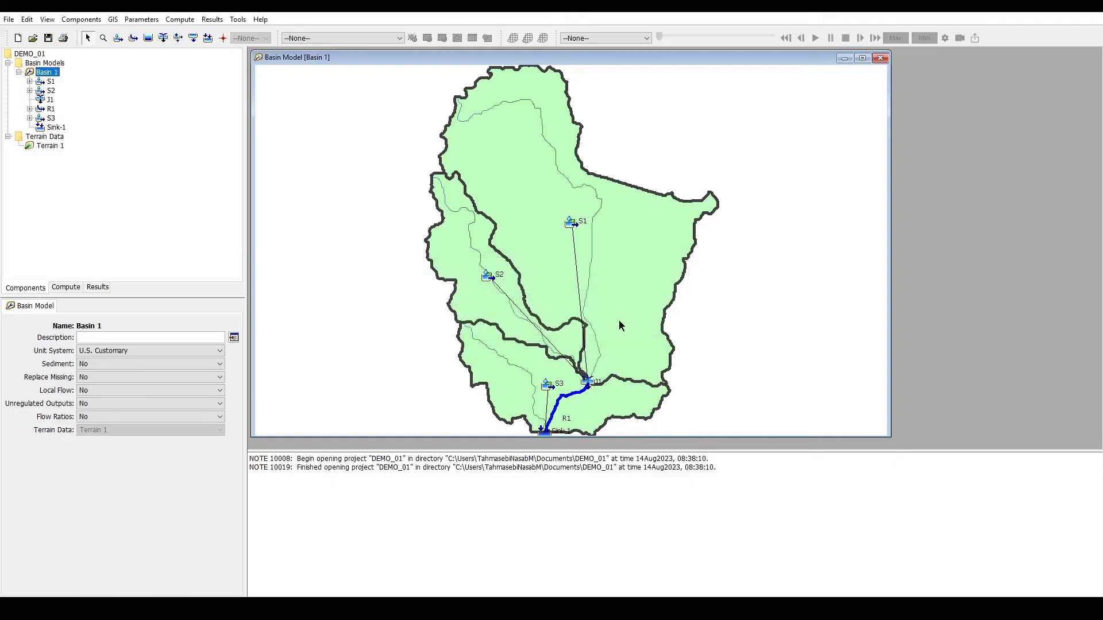
Change the baseflow method of all subbasins in Basin 1 to None.
left_click(142, 19)
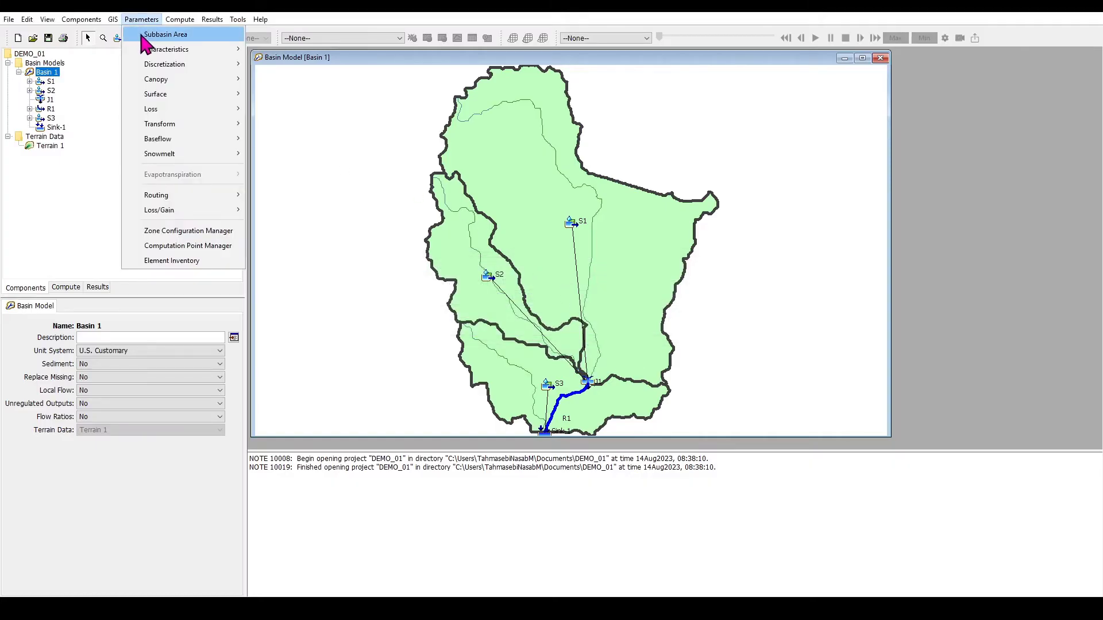
mouse_move(202, 137)
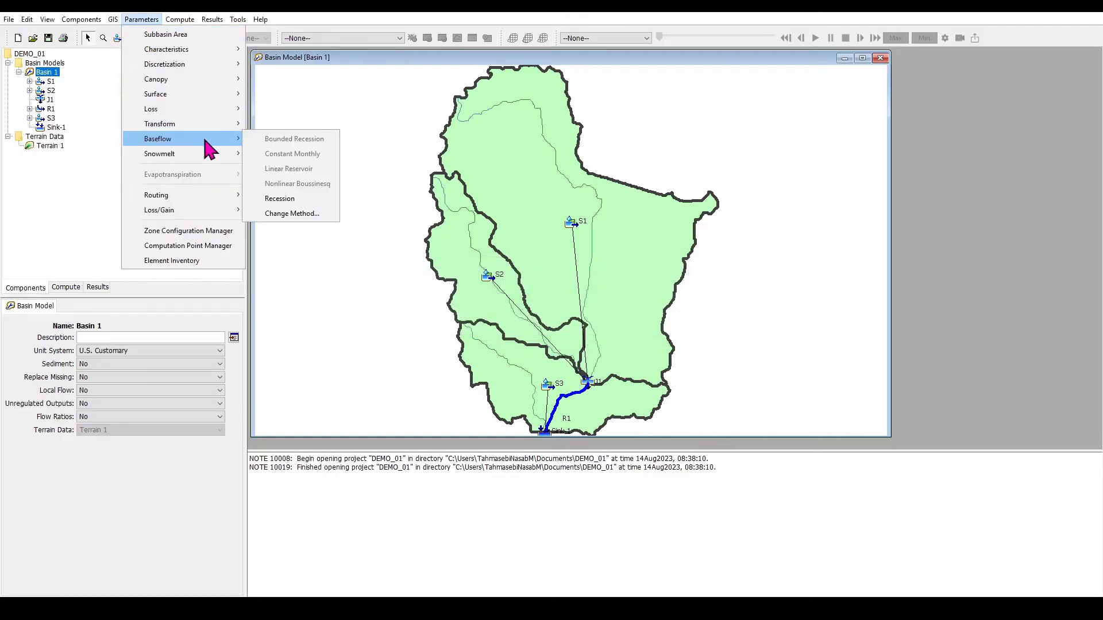
left_click(313, 210)
left_click(524, 315)
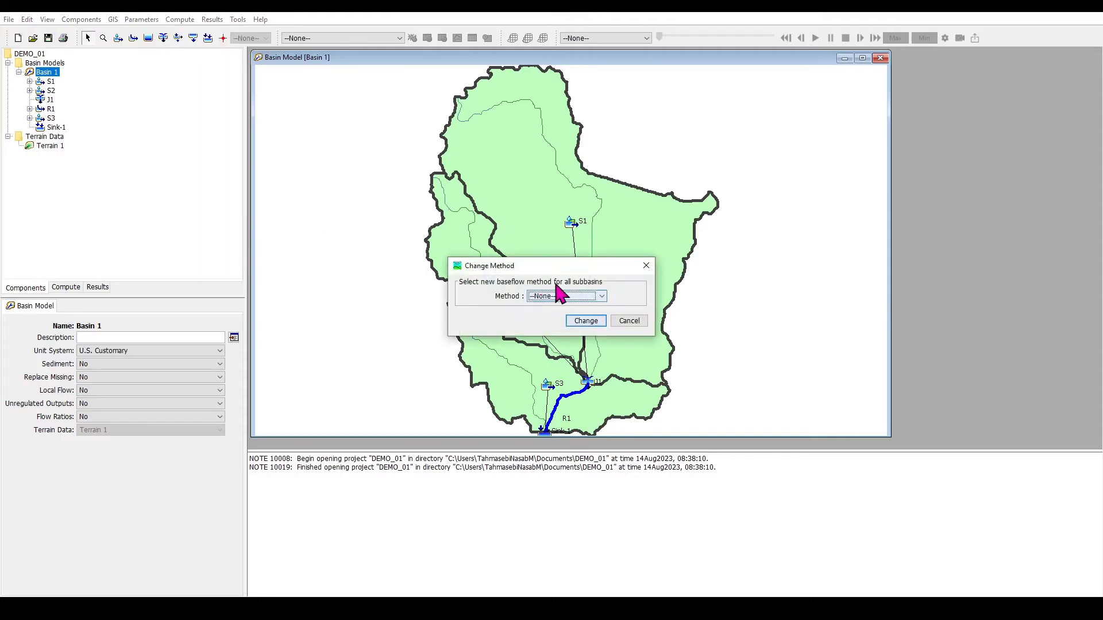
left_click(584, 320)
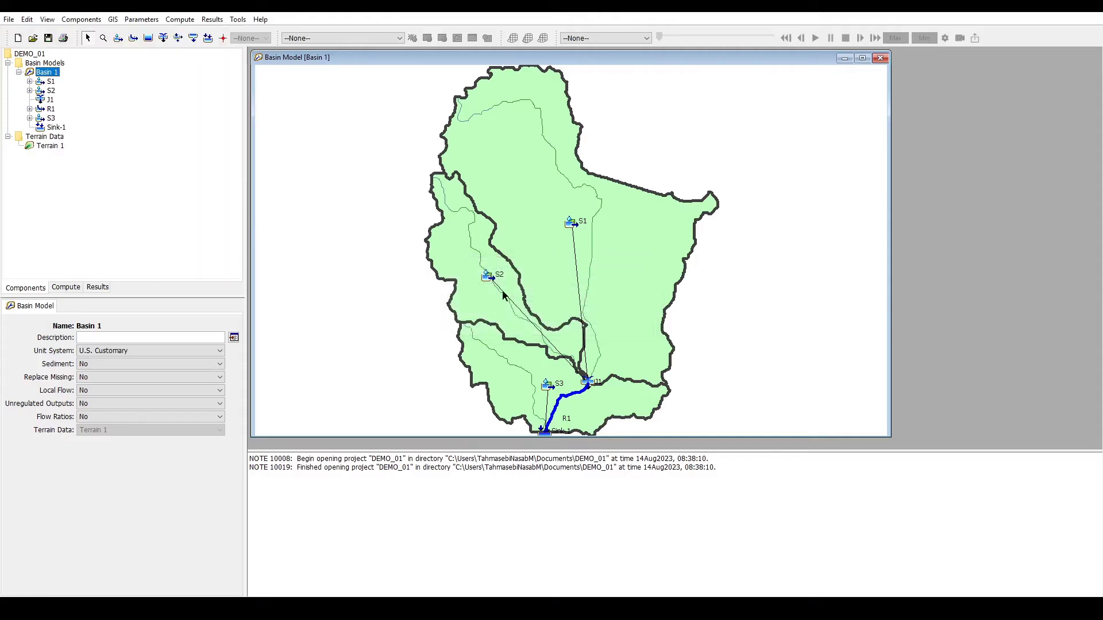
Check the methods assigned to subbasin S3 and review its loss and transform parameters.
left_click(51, 118)
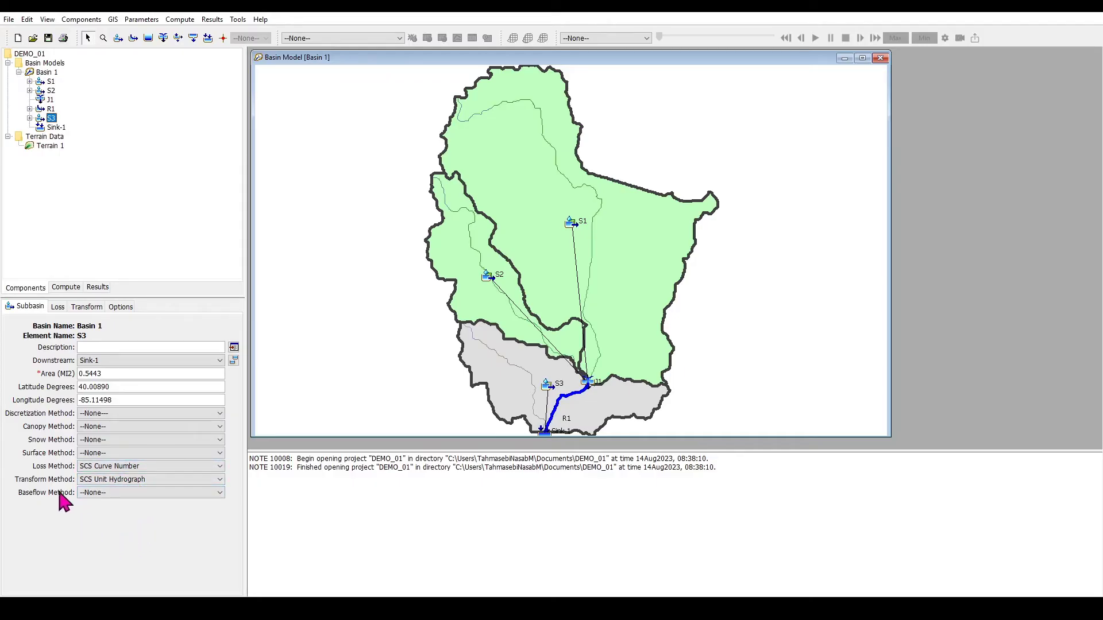
left_click(58, 308)
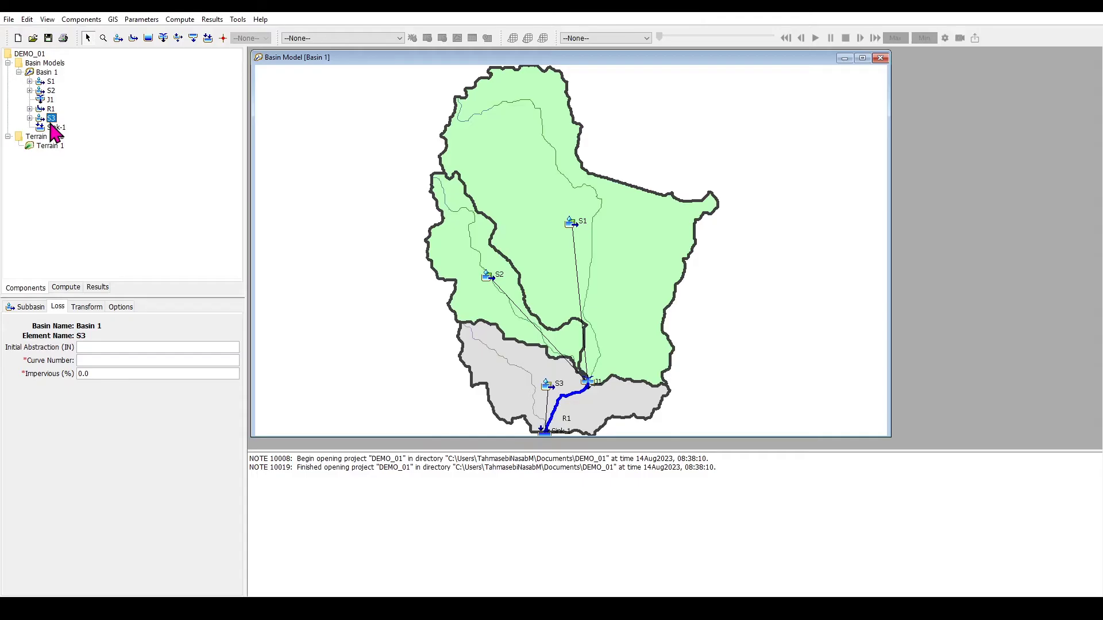
left_click(85, 309)
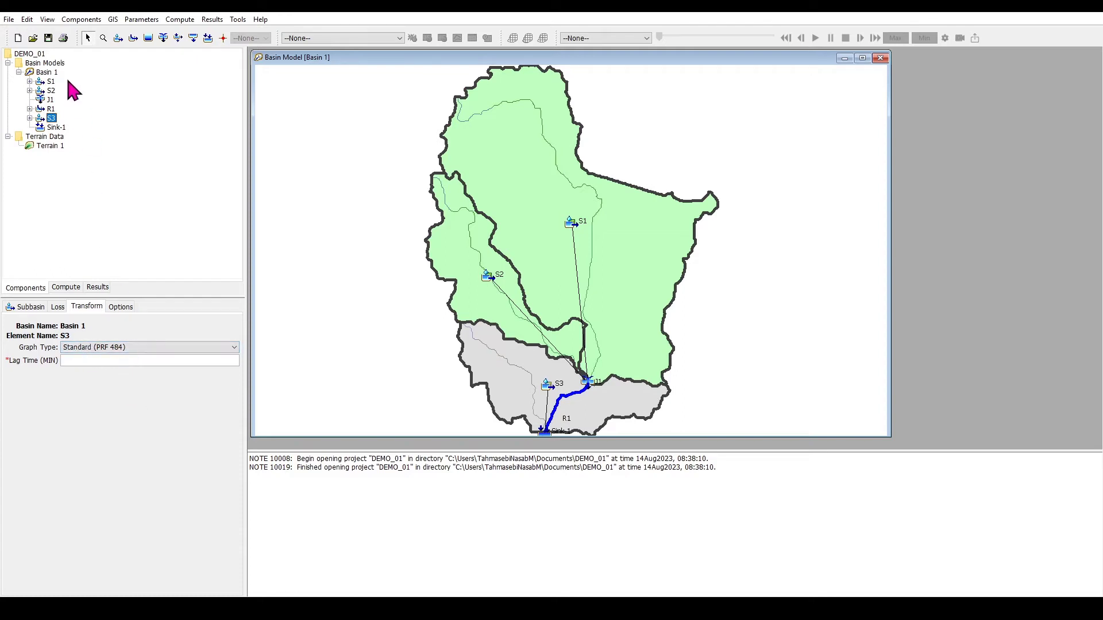
Set the SCS curve number to 79 for subbasins S1, S2 and S3, apply the values and close the table.
left_click(47, 72)
left_click(141, 19)
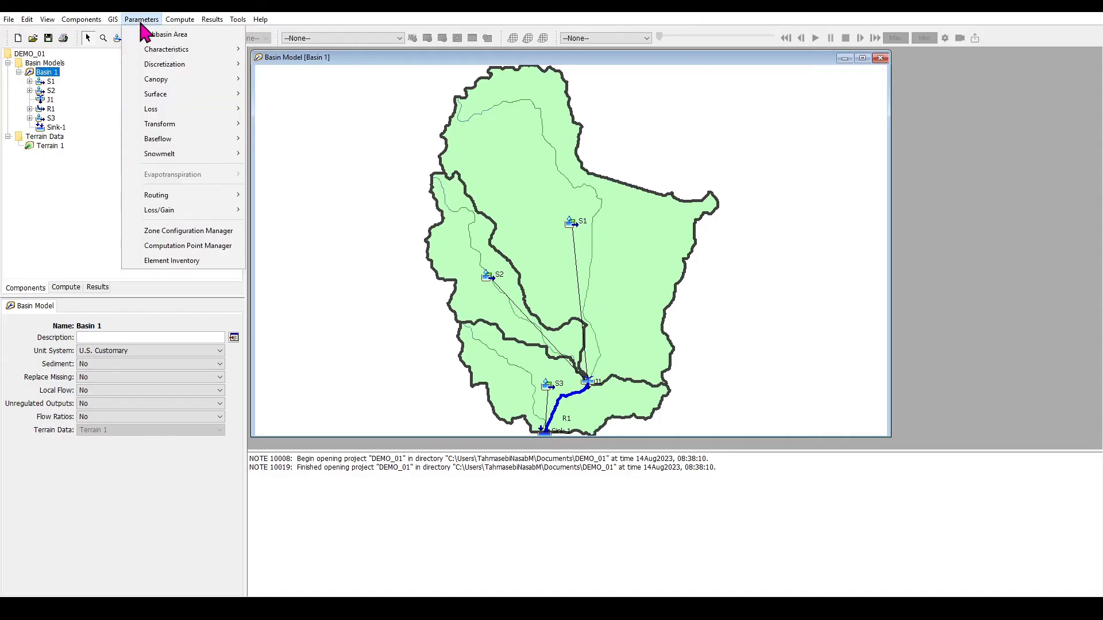
mouse_move(216, 109)
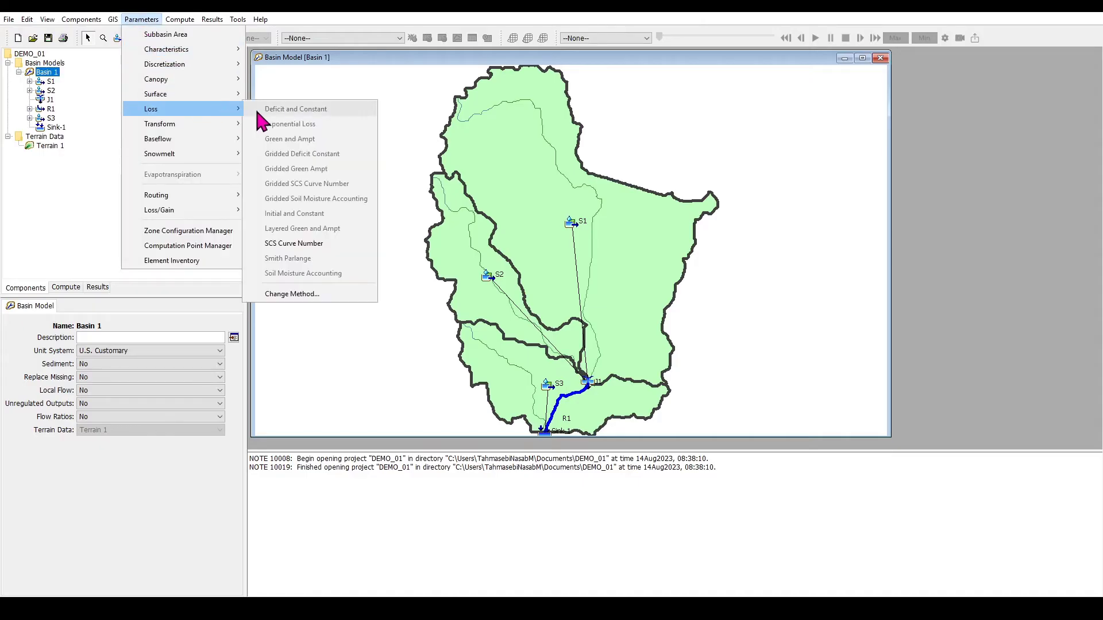
left_click(339, 243)
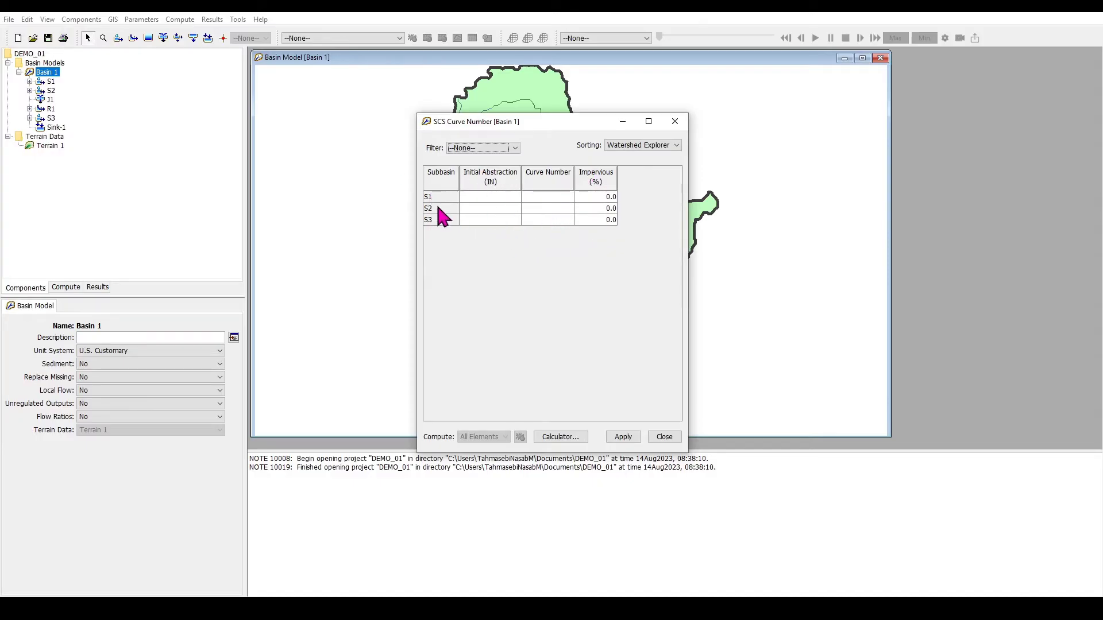
left_click(545, 197)
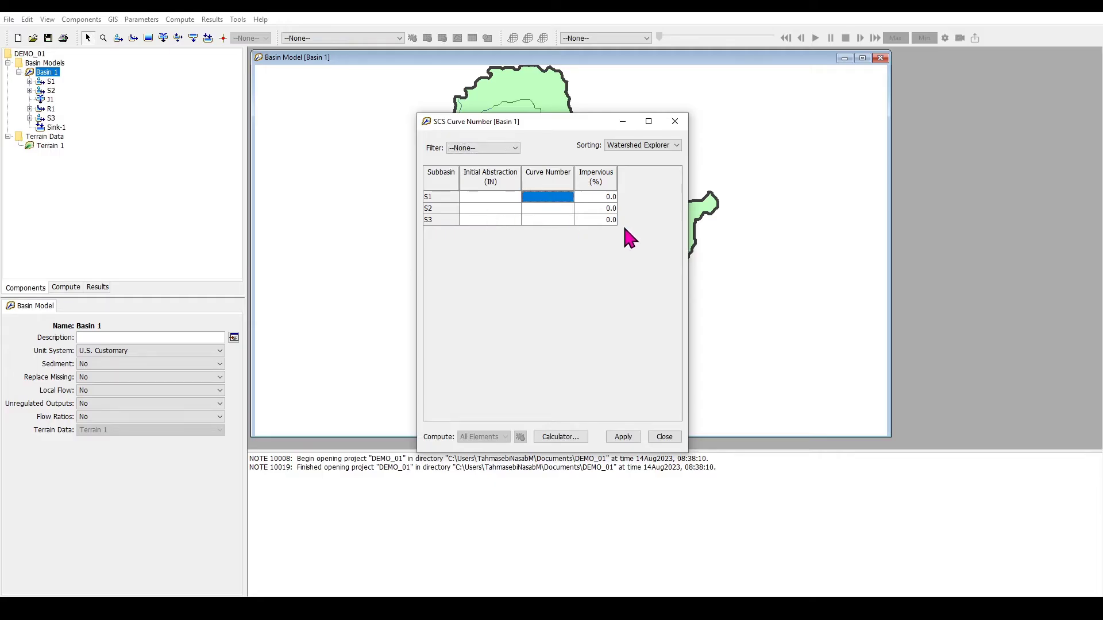
type("79")
left_click(567, 209)
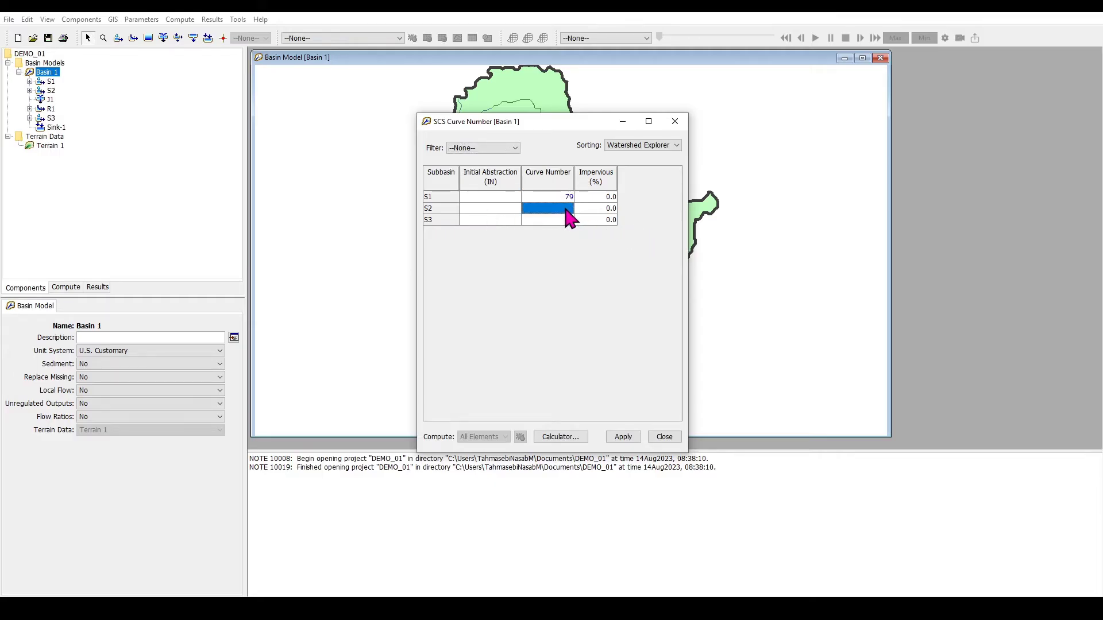
type("79")
left_click(557, 220)
type("79")
left_click(632, 438)
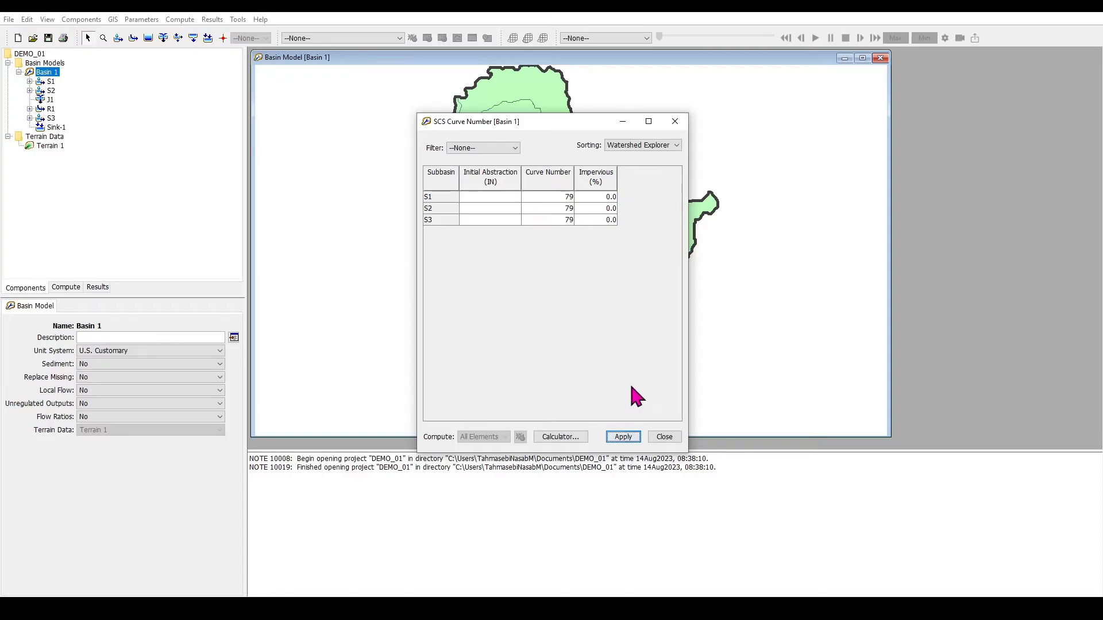
left_click(663, 444)
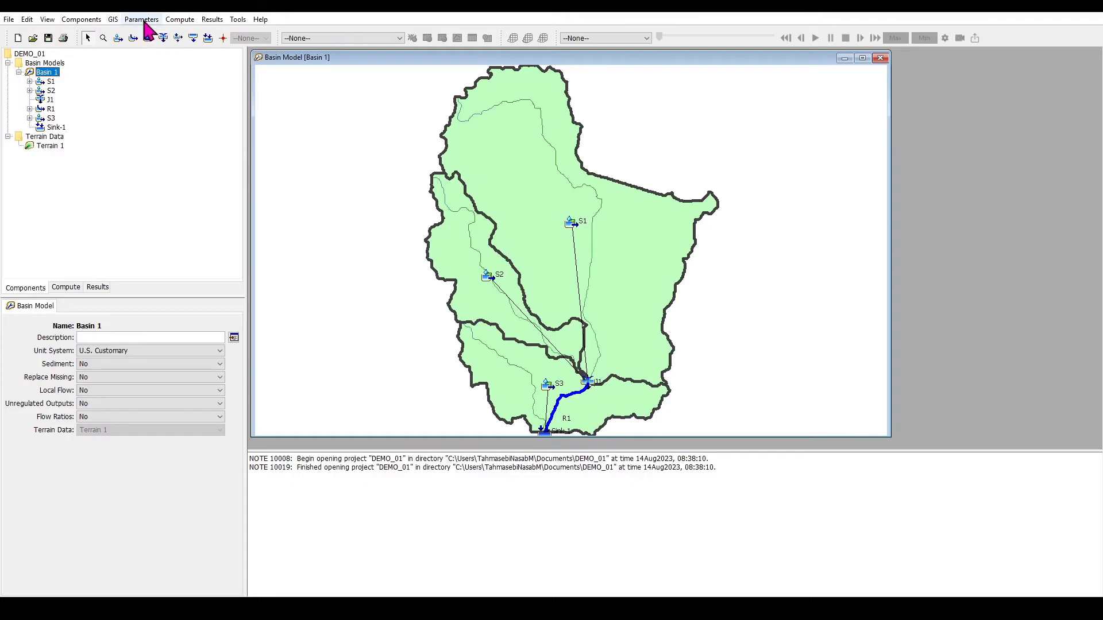
Open the SCS Unit Hydrograph transform parameters of Basin 1, review the graph types and keep Standard (PRF 484) for subbasin S1.
left_click(141, 19)
mouse_move(183, 113)
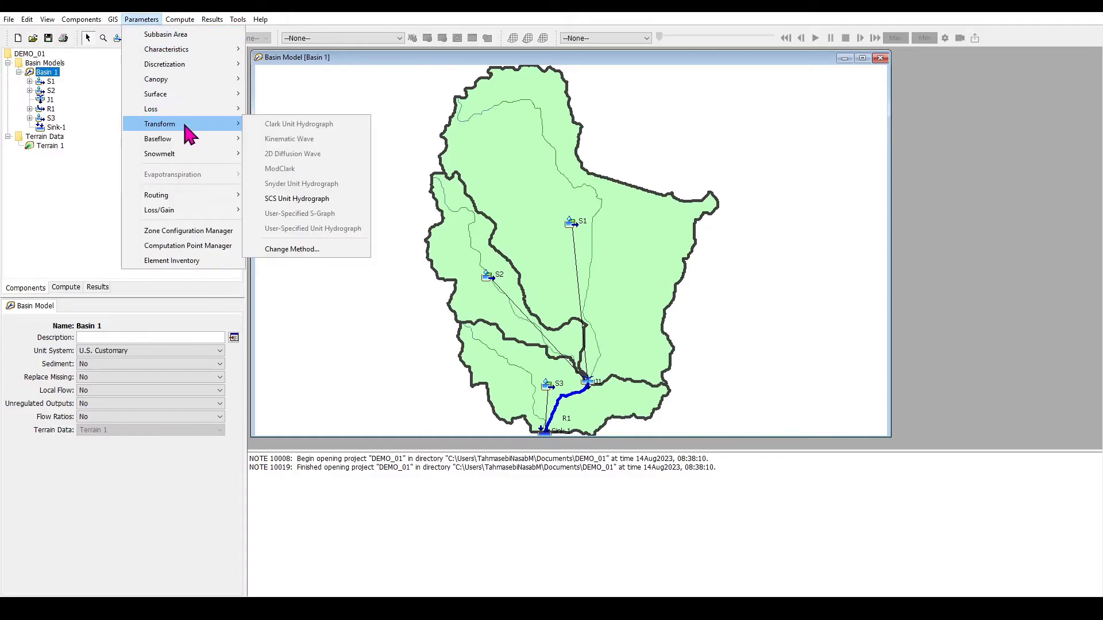
left_click(313, 207)
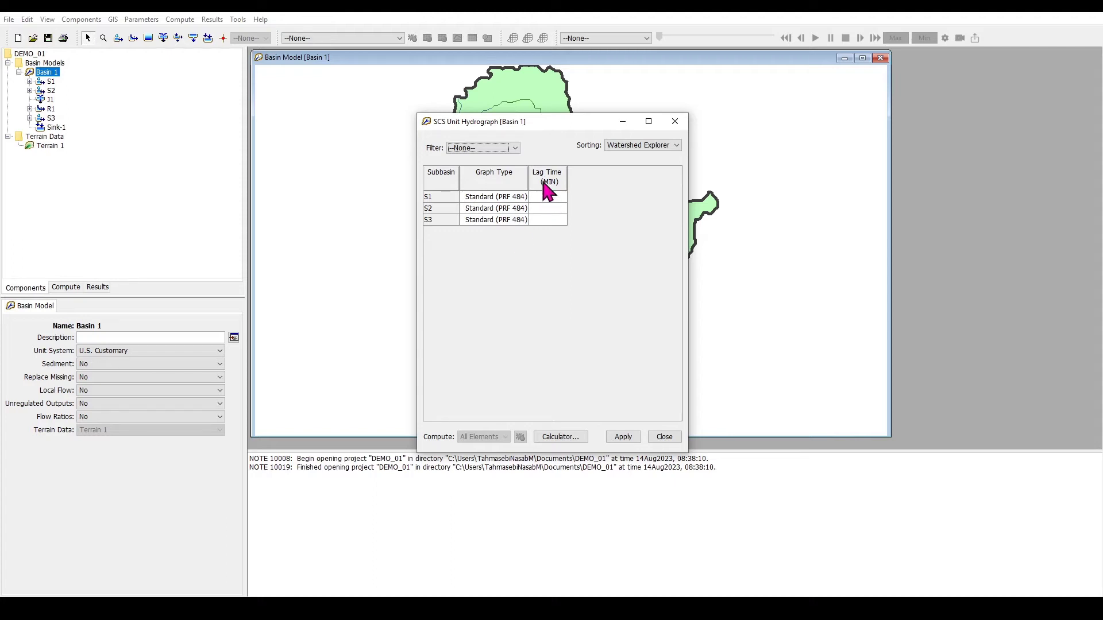
left_click_drag(548, 128, 277, 109)
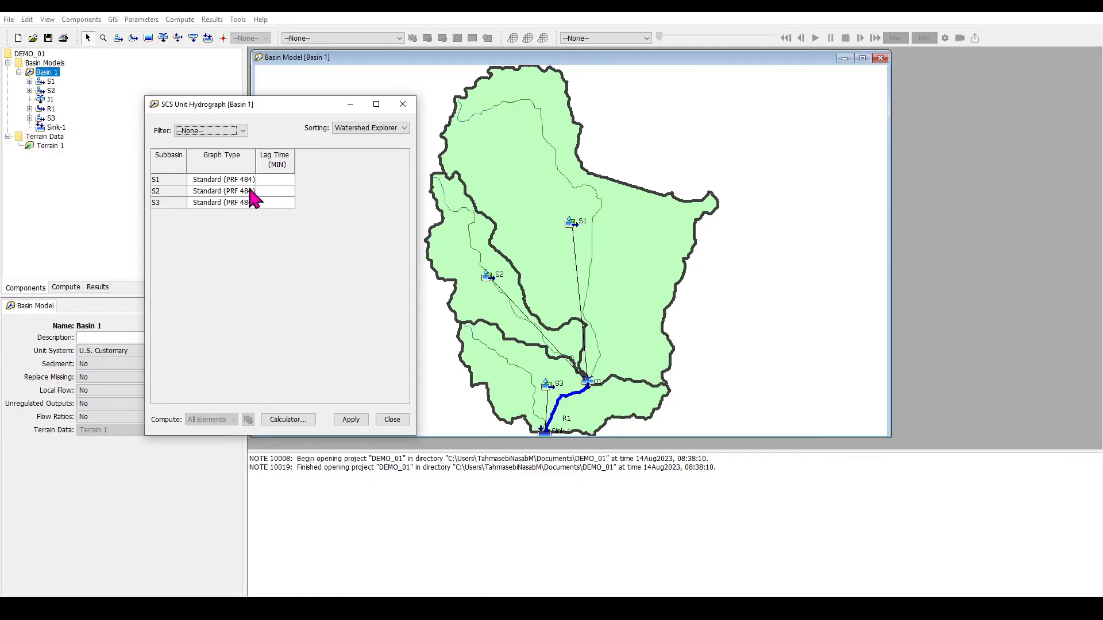
left_click(248, 181)
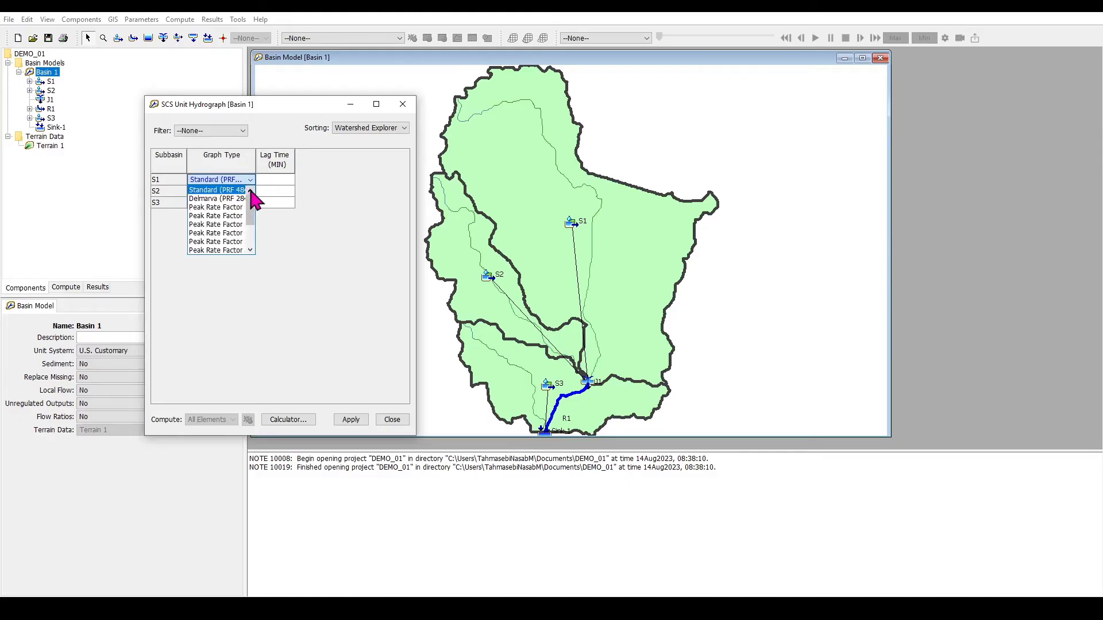
left_click(339, 276)
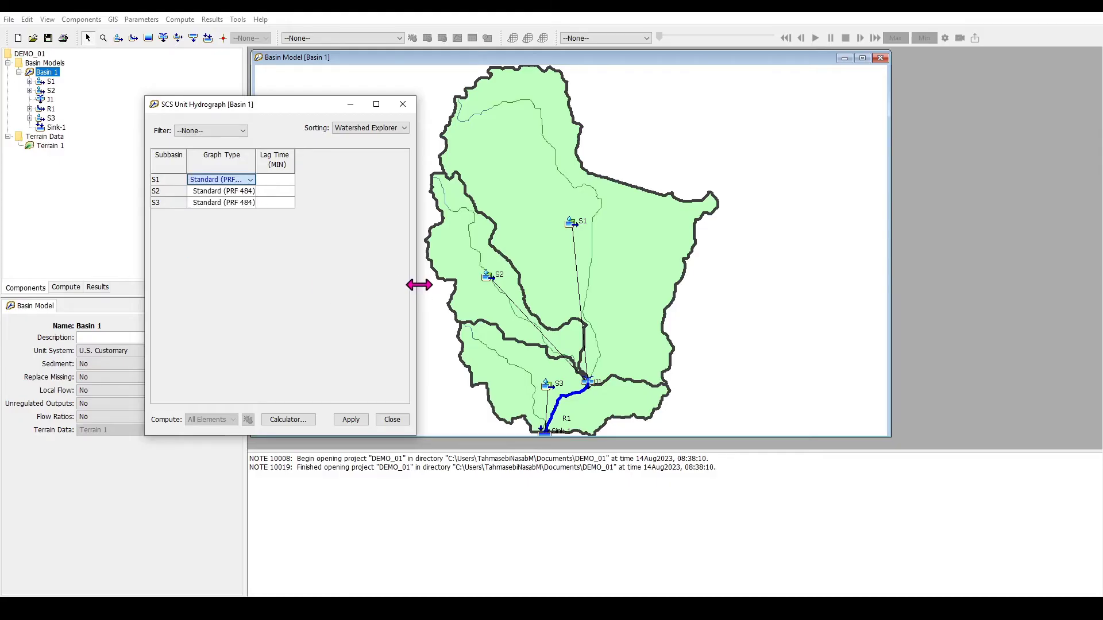
left_click_drag(417, 284, 620, 281)
left_click_drag(257, 164, 343, 164)
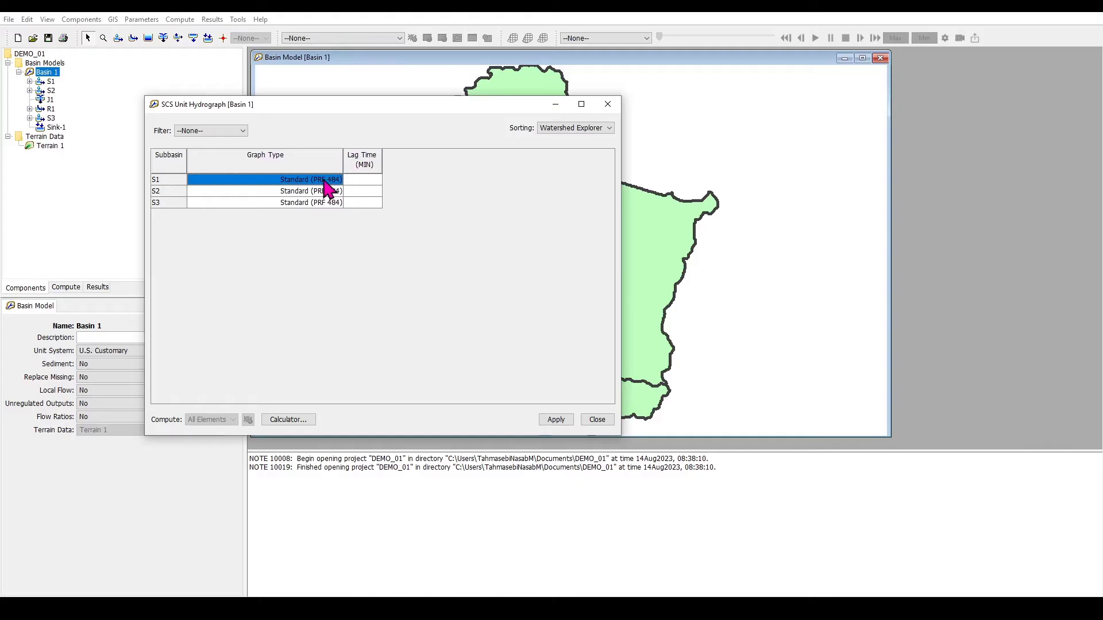
left_click(337, 179)
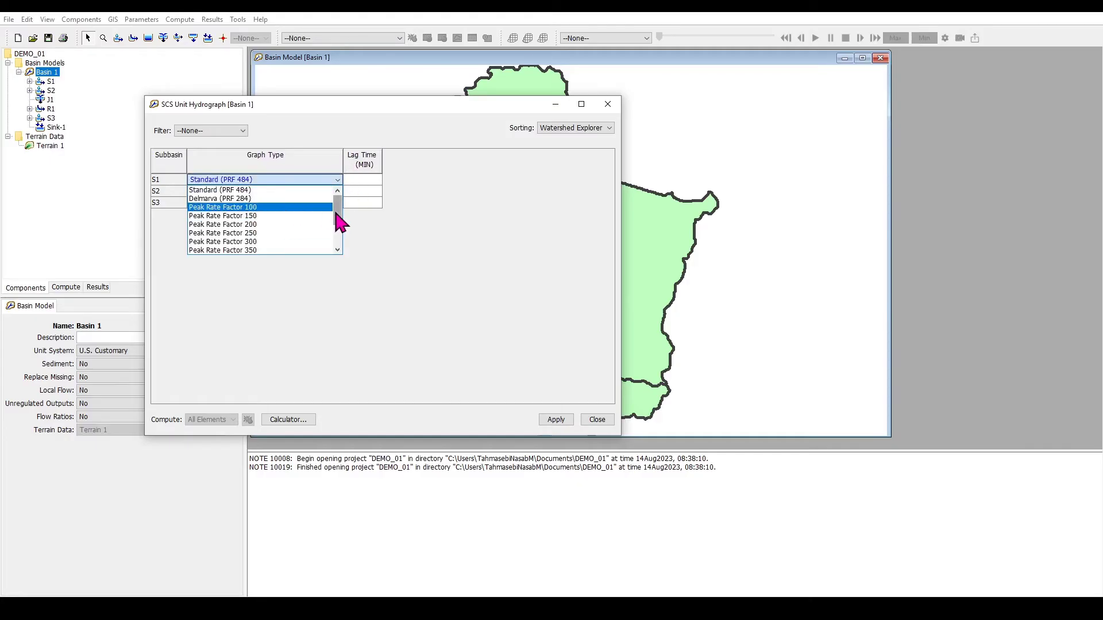
mouse_move(338, 210)
left_mouse_down()
mouse_move(340, 241)
mouse_move(333, 198)
left_mouse_up()
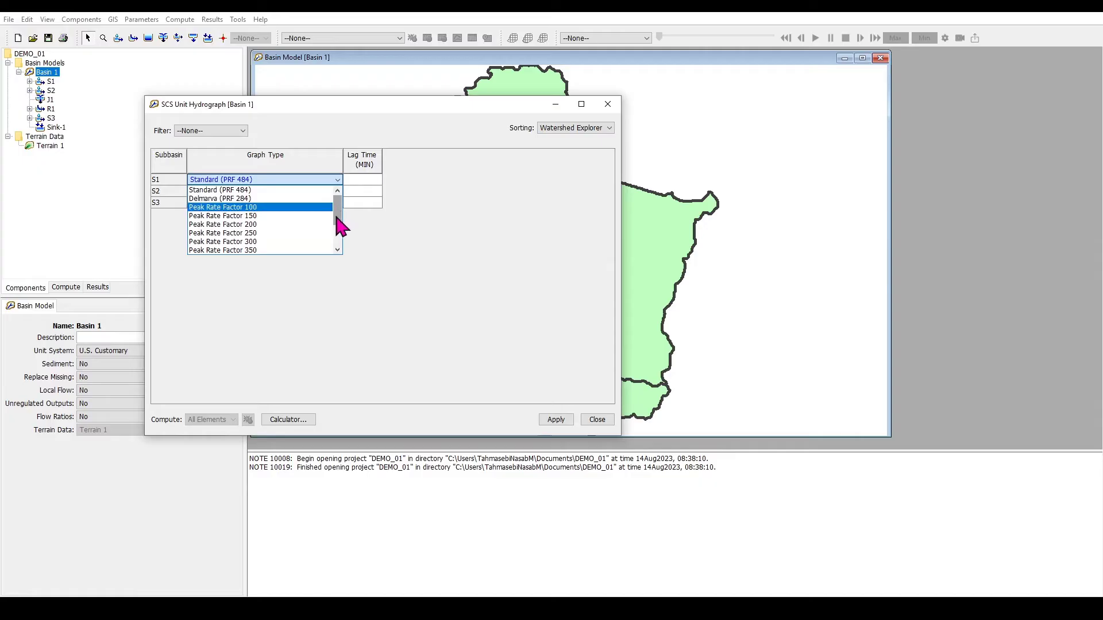
left_click(327, 190)
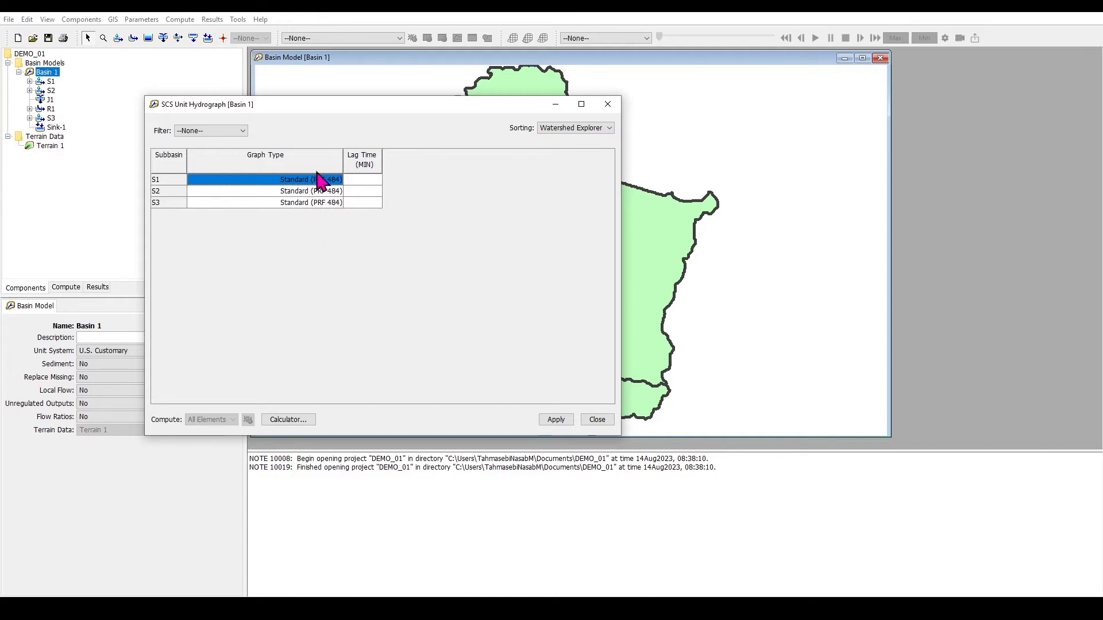
left_click_drag(625, 245, 448, 244)
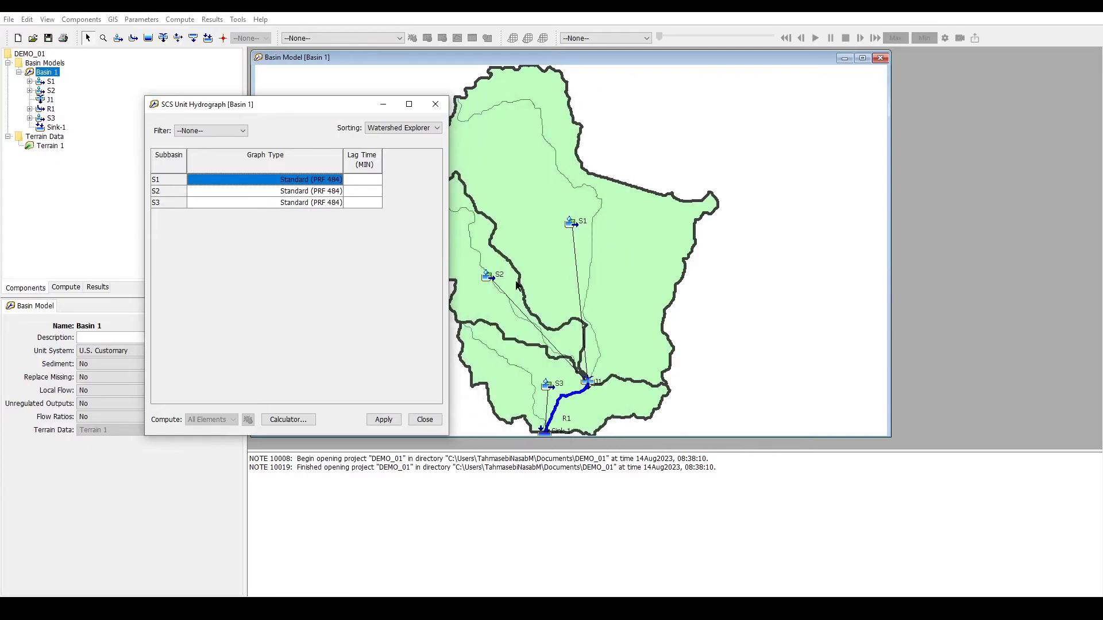
Set the lag times to 70 minutes for S1, 50 for S2 and 30 for S3, apply them and close the table.
left_click(363, 181)
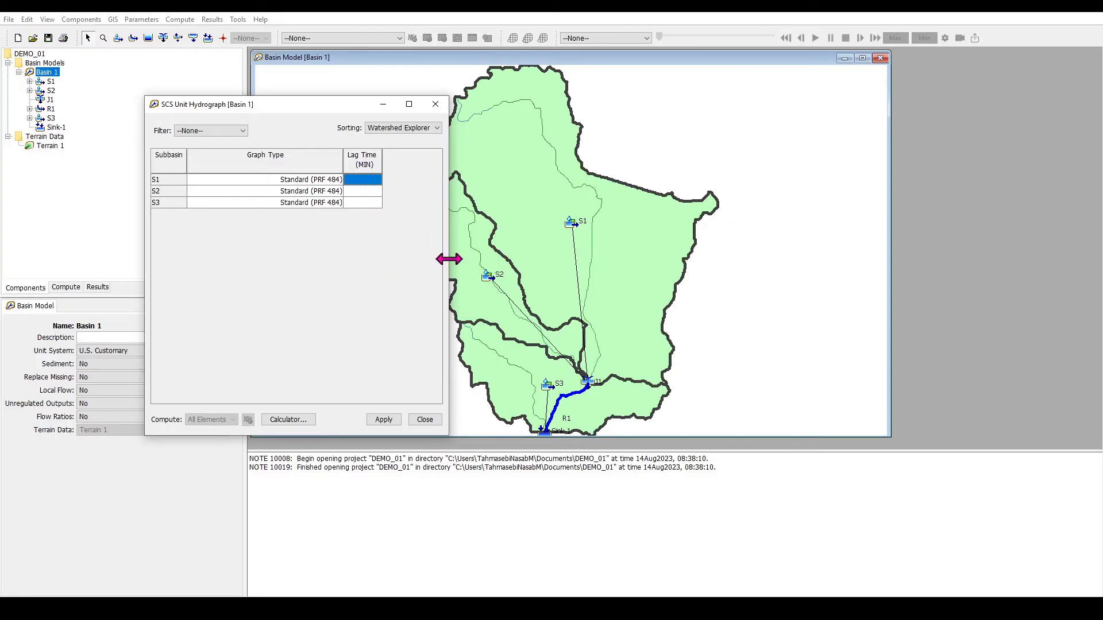
type("70")
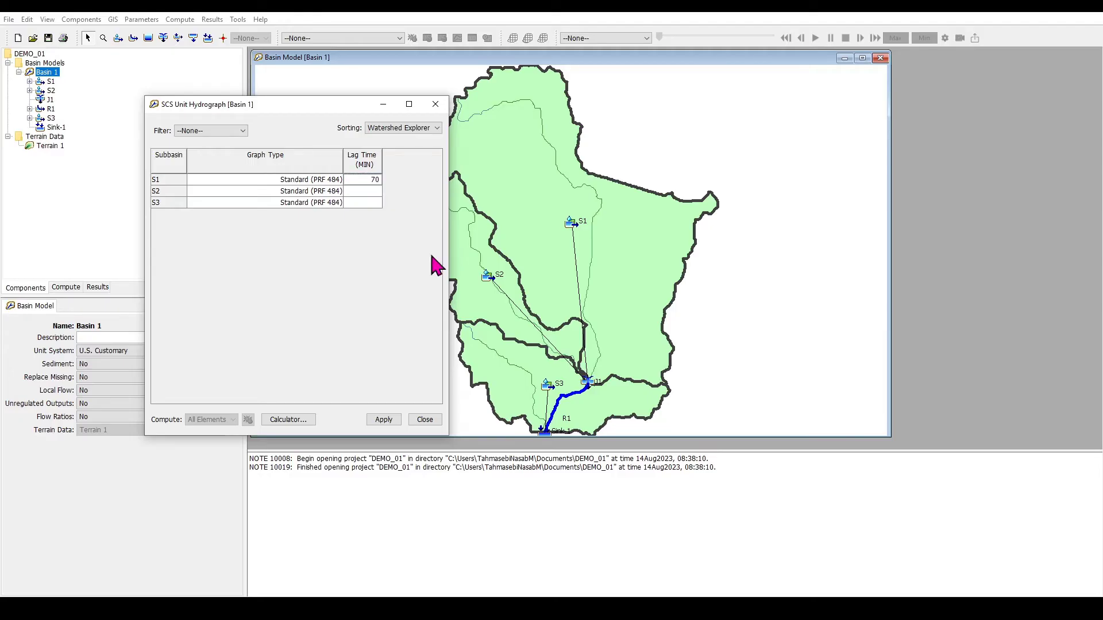
left_click(360, 192)
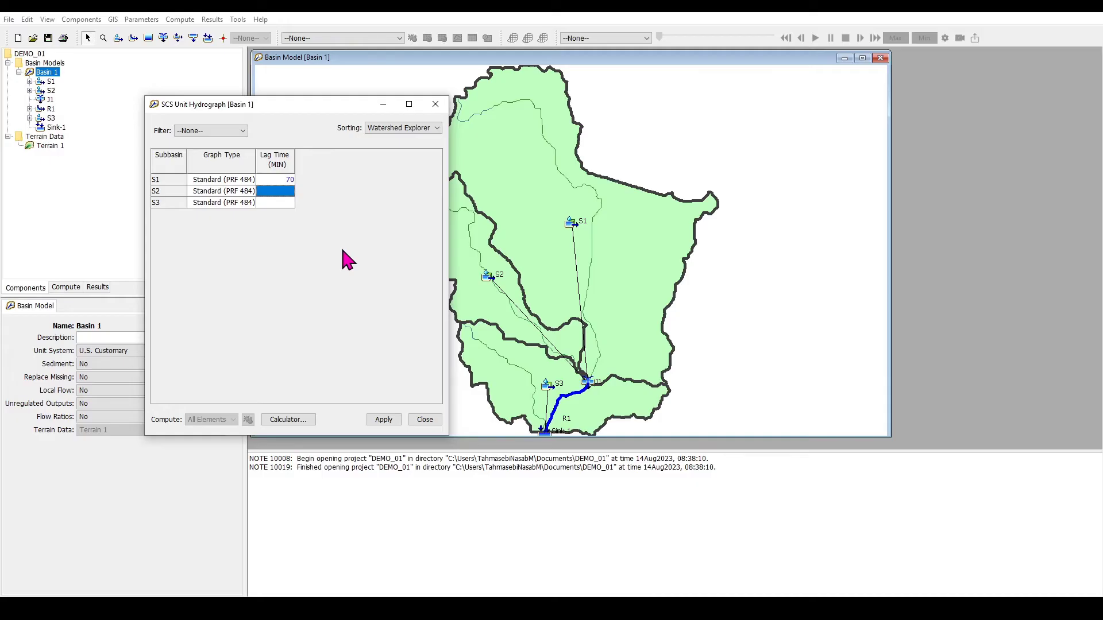
type("50")
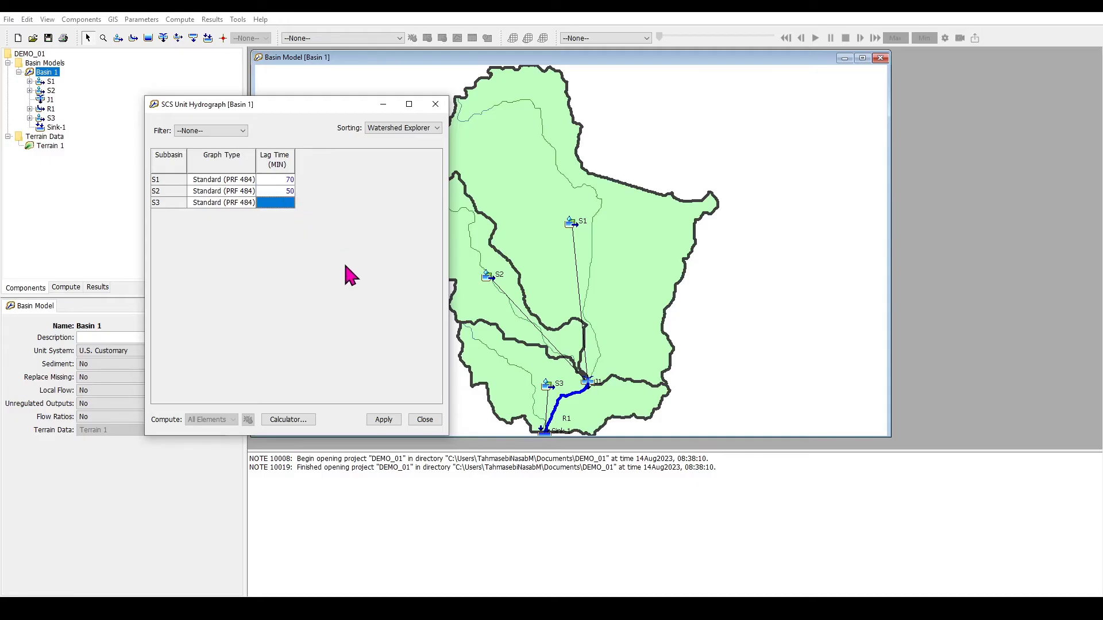
type("30")
left_click(383, 420)
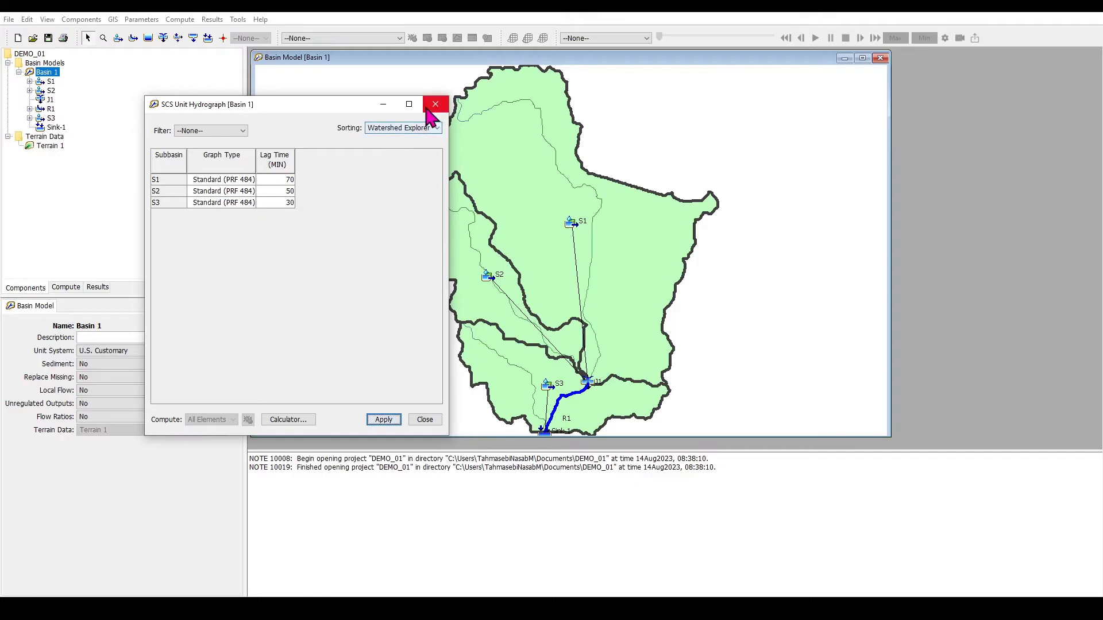
left_click(436, 104)
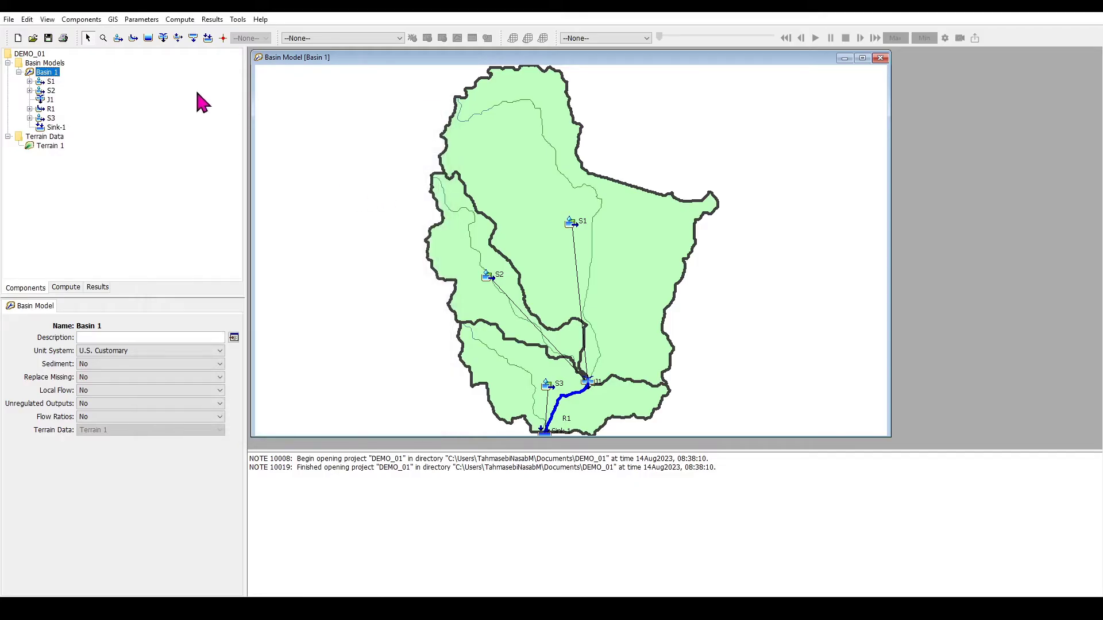
Review the loss and transform parameters and the assigned methods of subbasin S1.
left_click(50, 81)
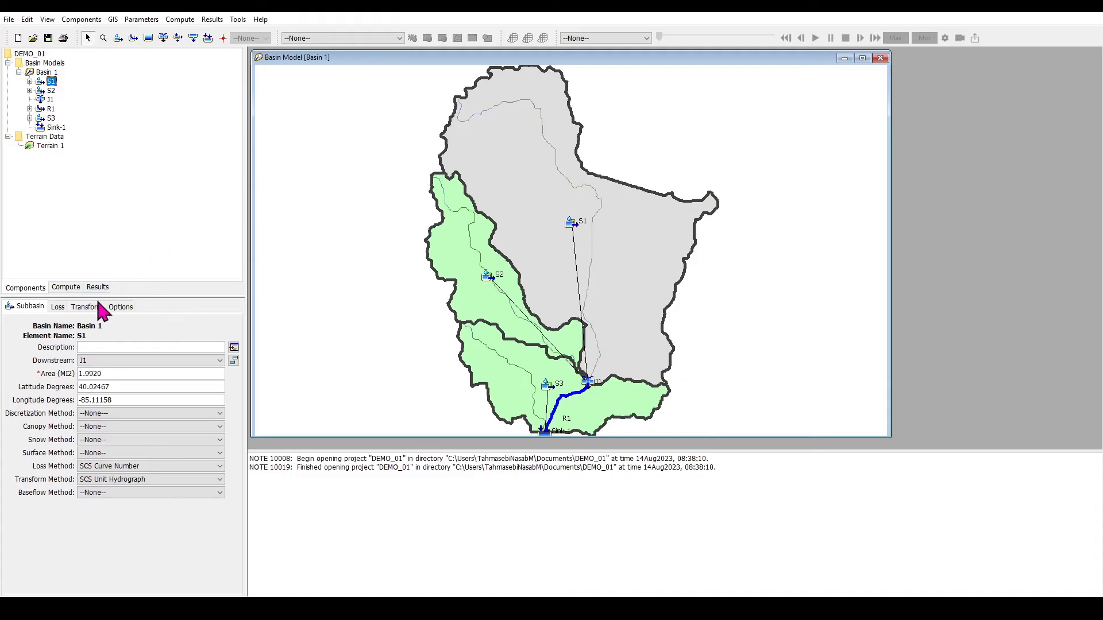
left_click(57, 308)
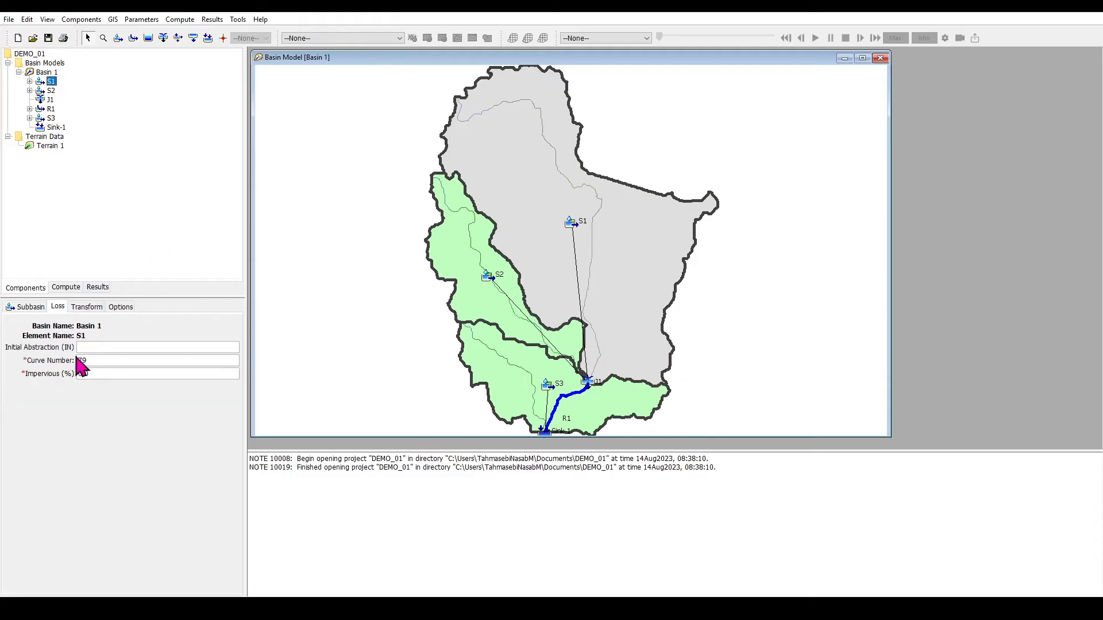
left_click(87, 307)
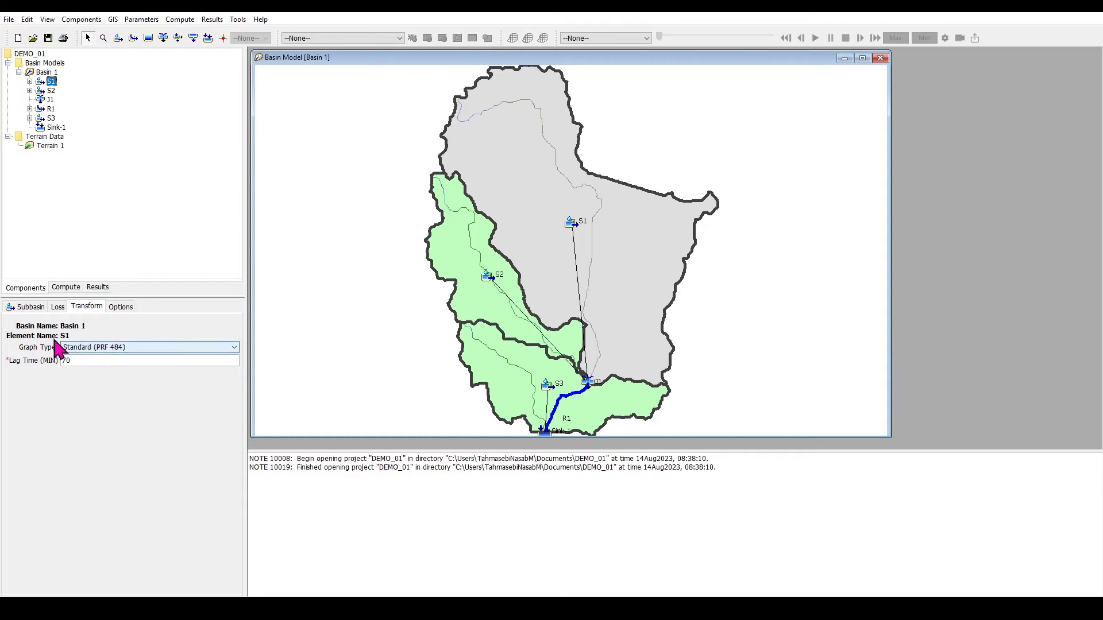
left_click(35, 307)
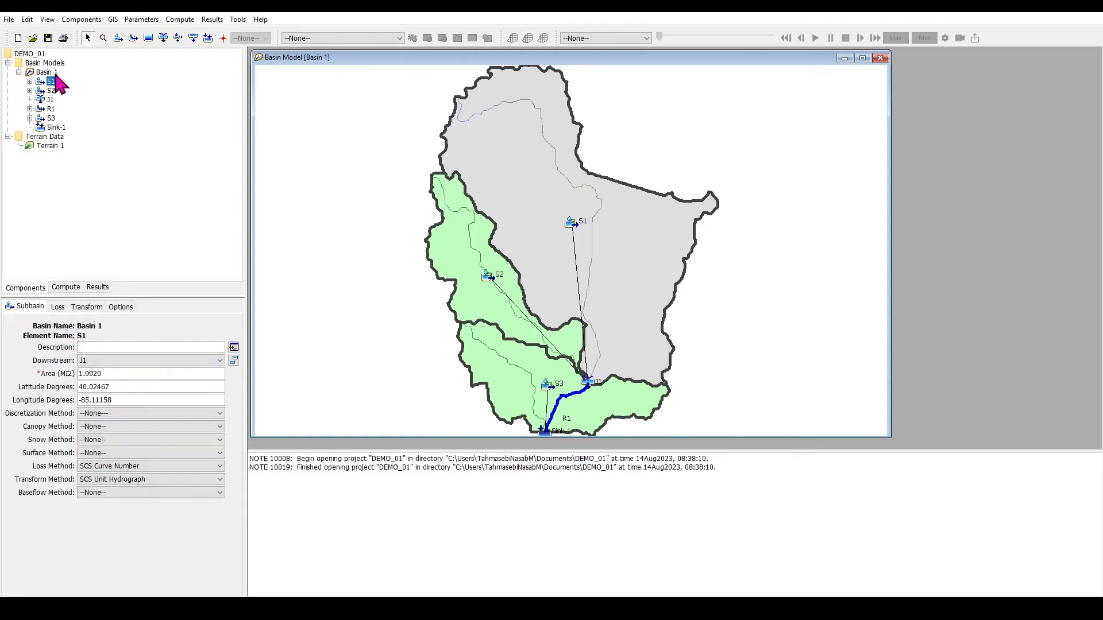
Set the routing lag of reach R1 to 30 minutes.
left_click(52, 109)
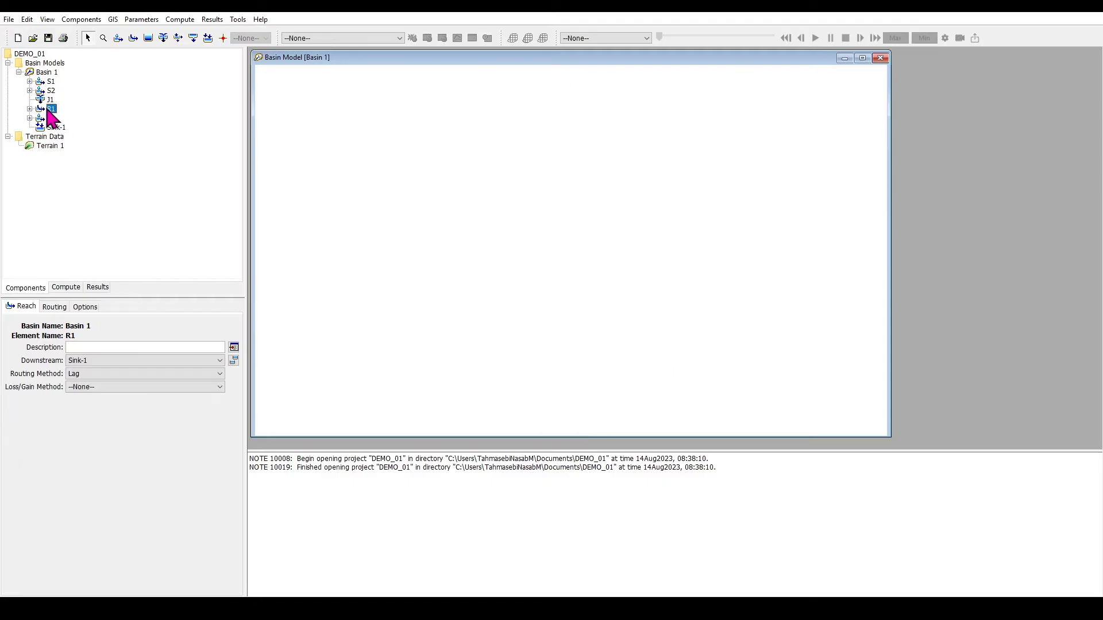
left_click(56, 307)
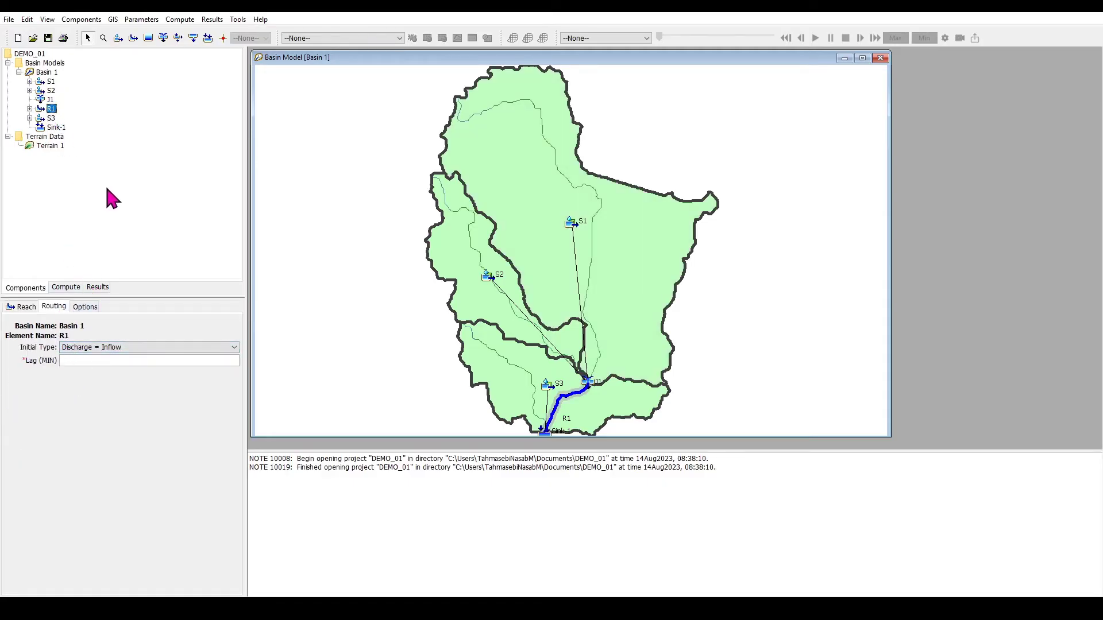
left_click(82, 360)
type("6")
key("BackSpace")
type("30")
left_click(57, 128)
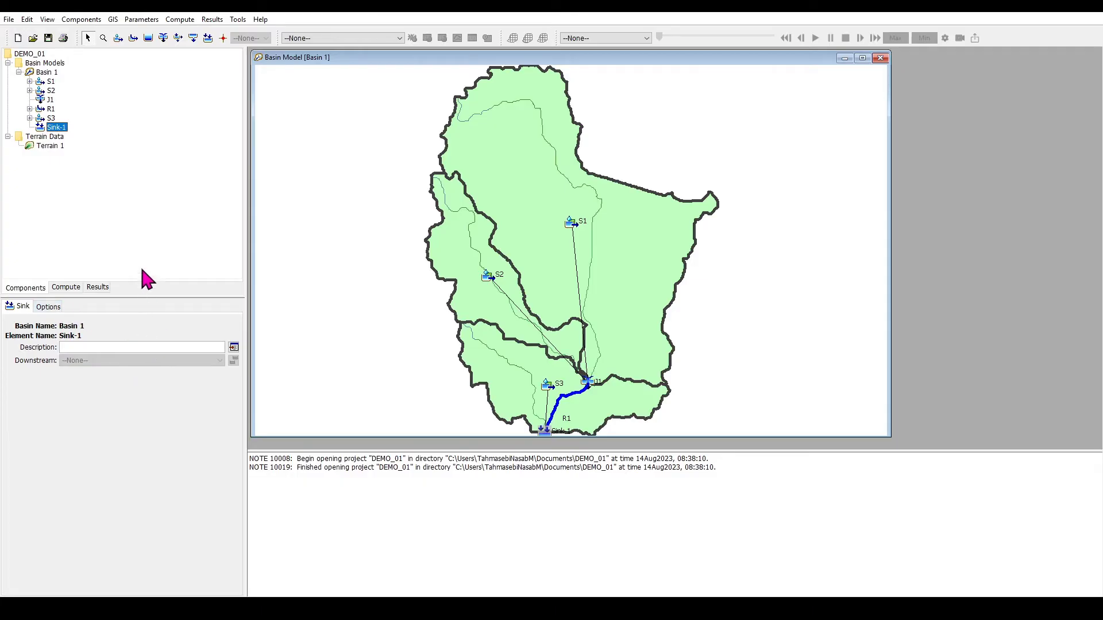
Create a meteorologic model named Met 1 and close its manager.
left_click(46, 72)
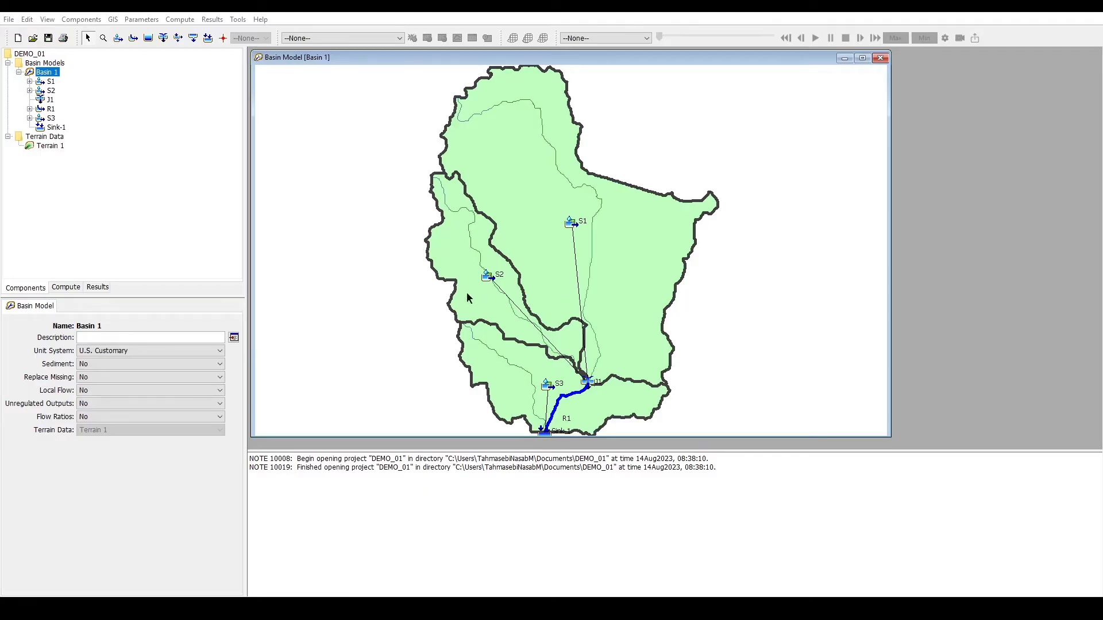
left_click(80, 19)
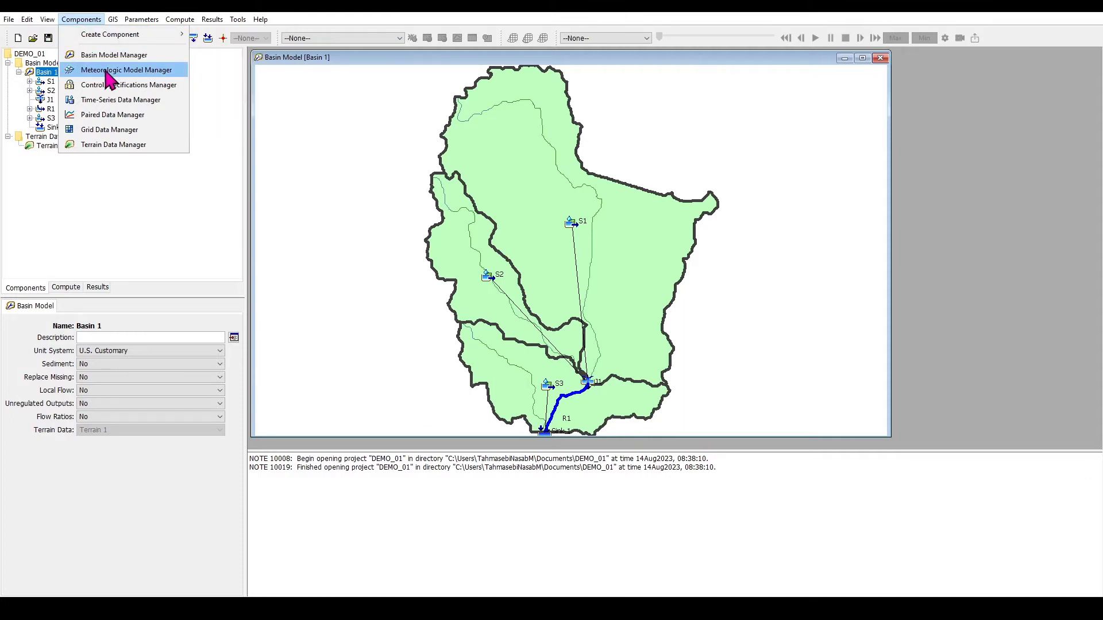
left_click(163, 69)
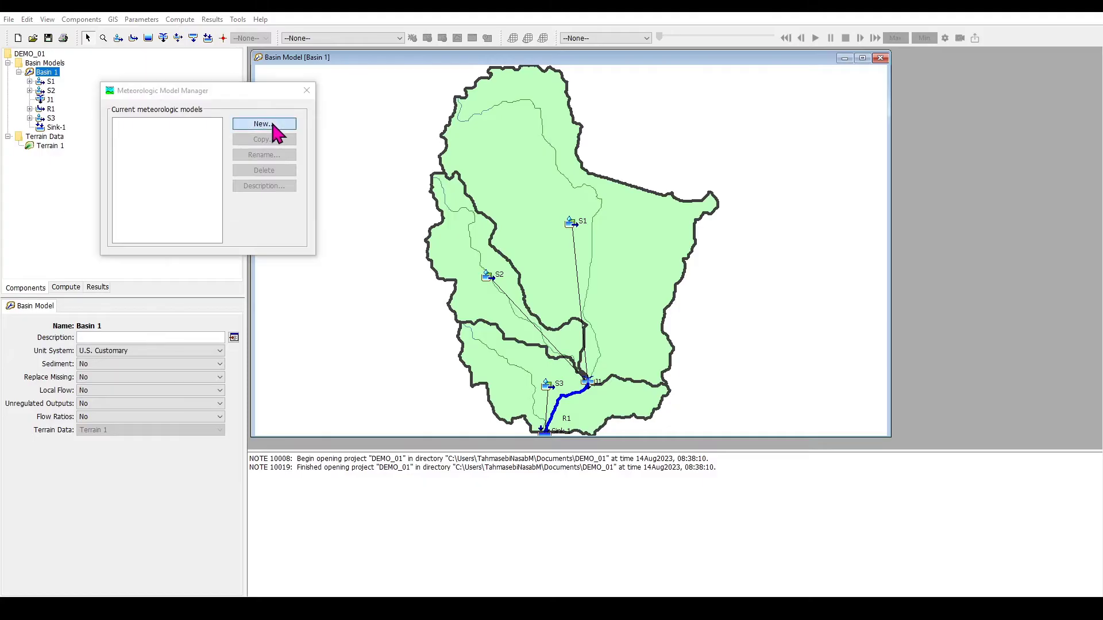
left_click(269, 125)
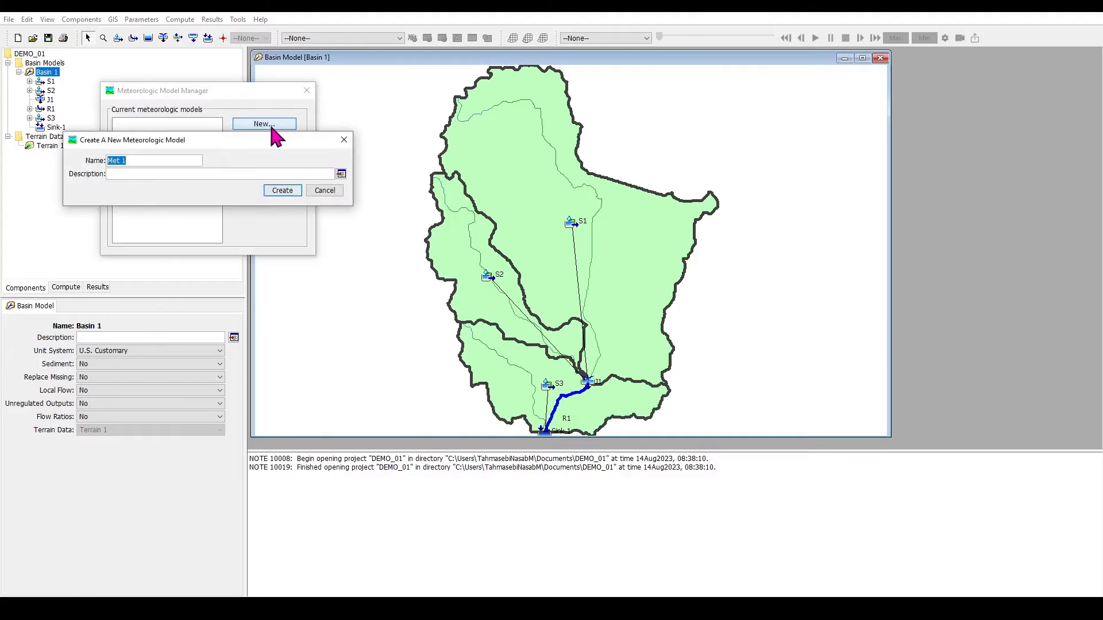
left_click(282, 190)
left_click(307, 91)
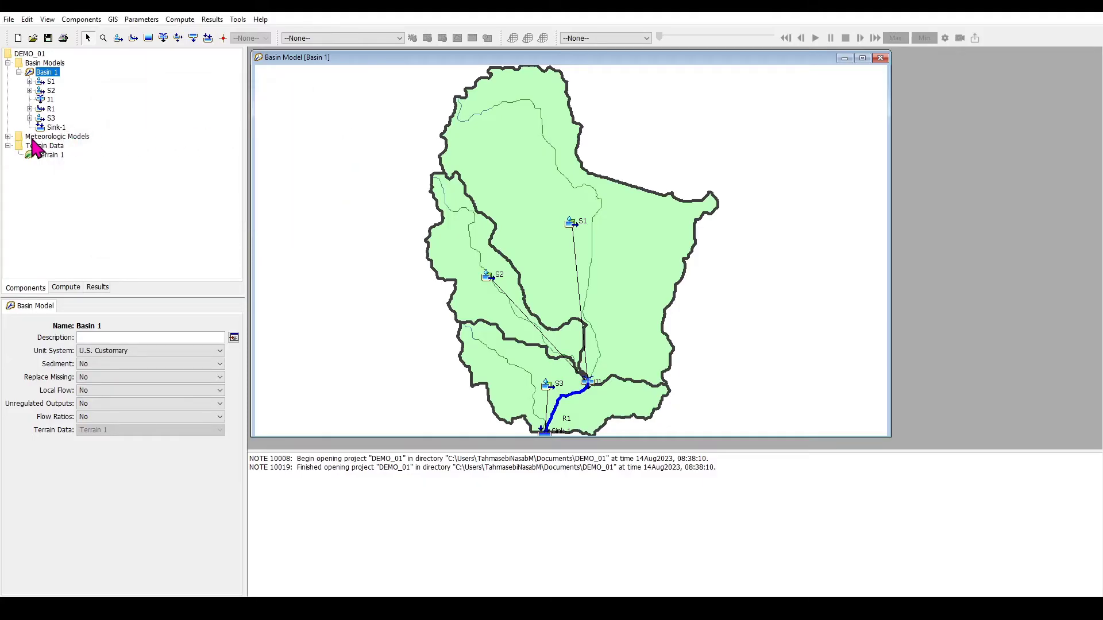
Open the Met 1 meteorologic model and set its Replace Missing option to Set To Default.
left_click(8, 136)
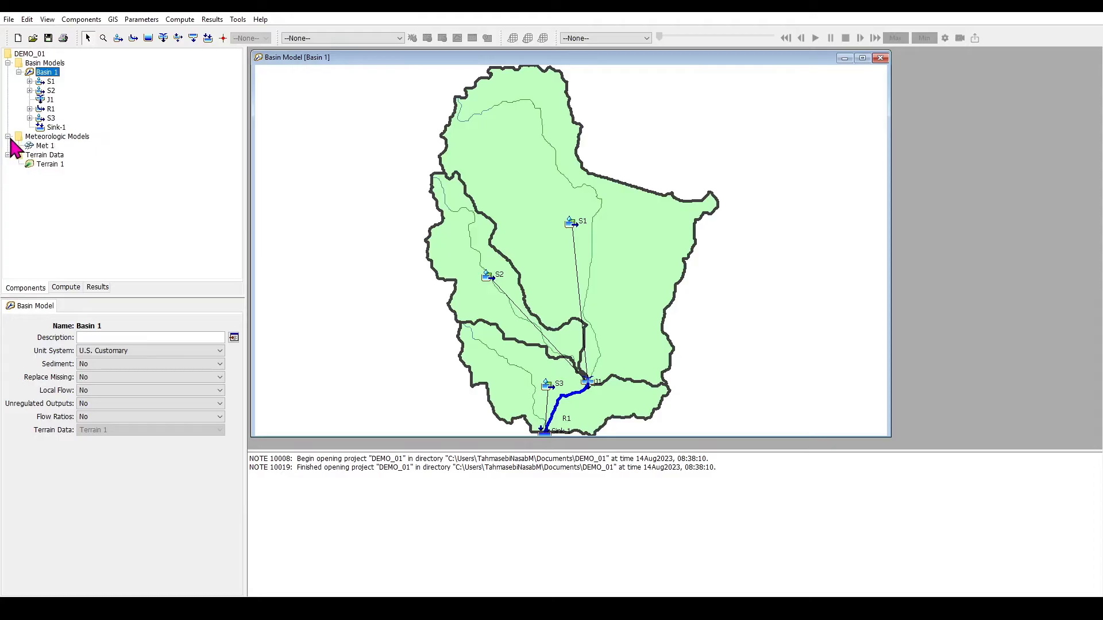
double_click(43, 146)
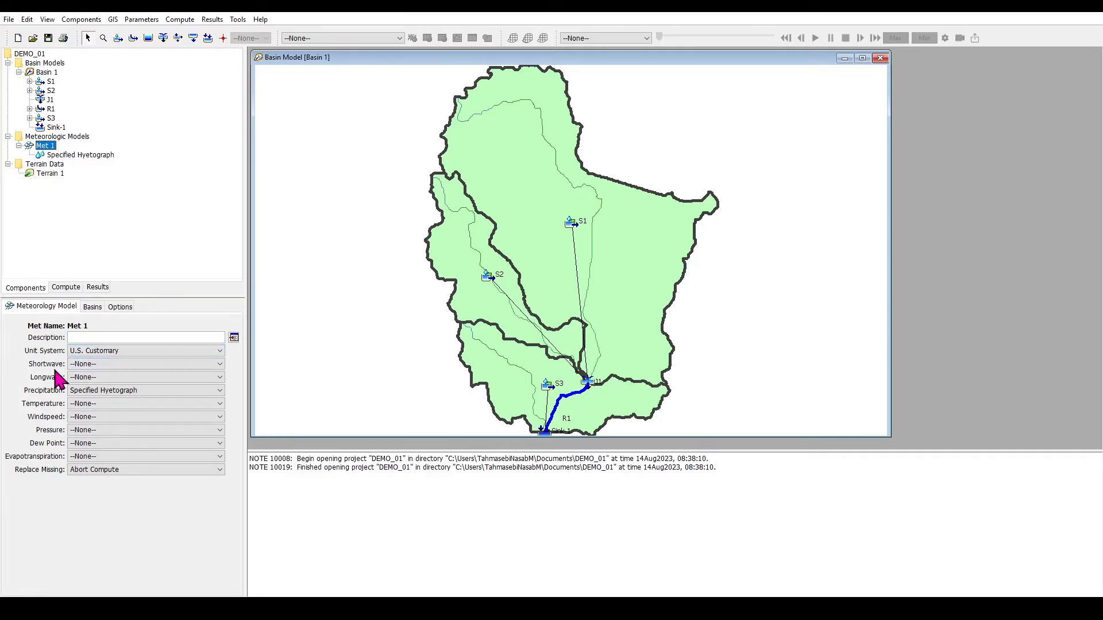
left_click(82, 471)
left_click(153, 490)
left_click(133, 469)
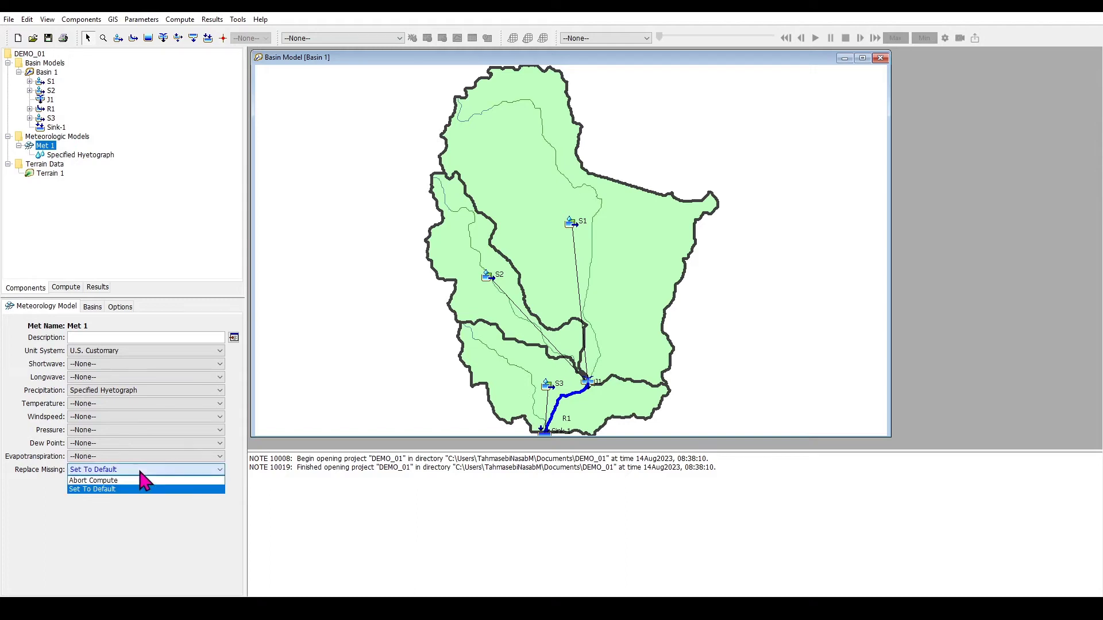
left_click(147, 489)
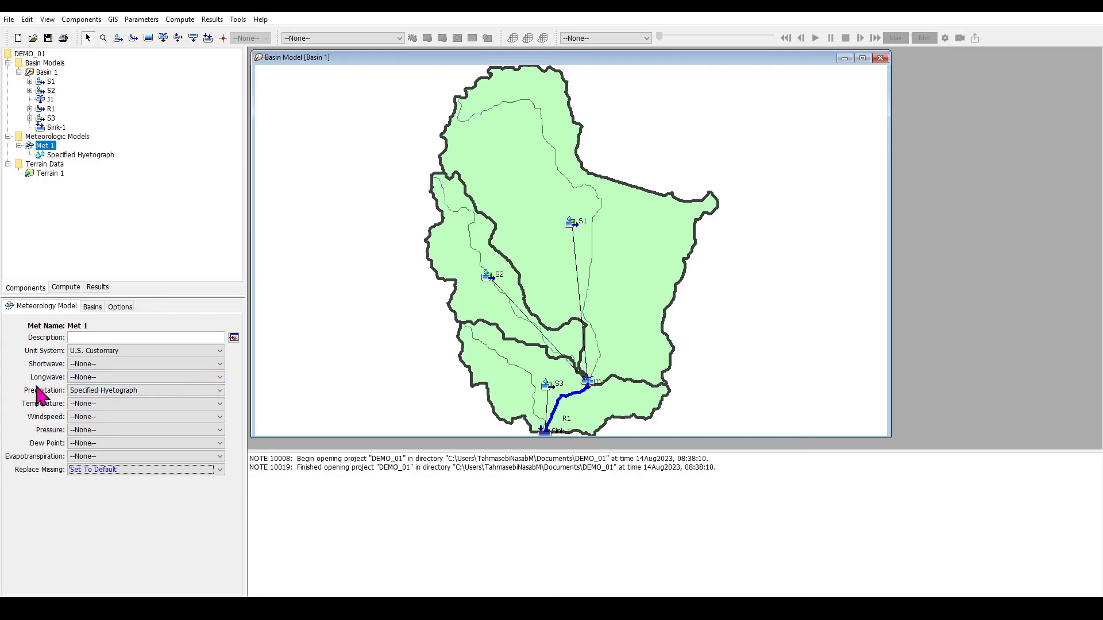
Keep Specified Hyetograph as the precipitation method of Met 1 and save the project.
left_click(89, 392)
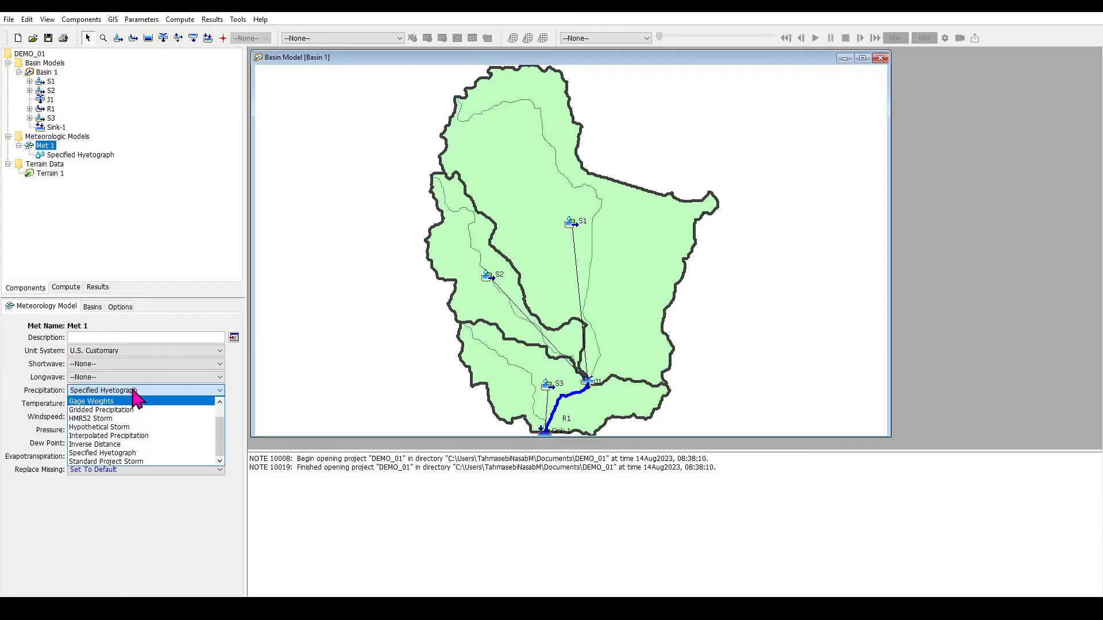
left_click(176, 455)
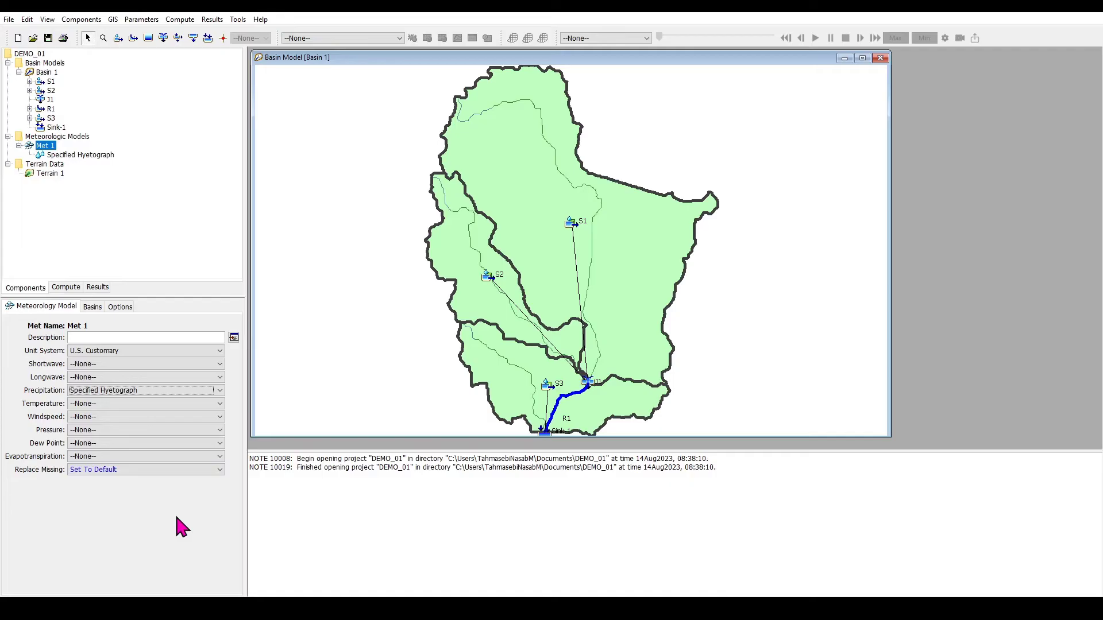
left_click(49, 38)
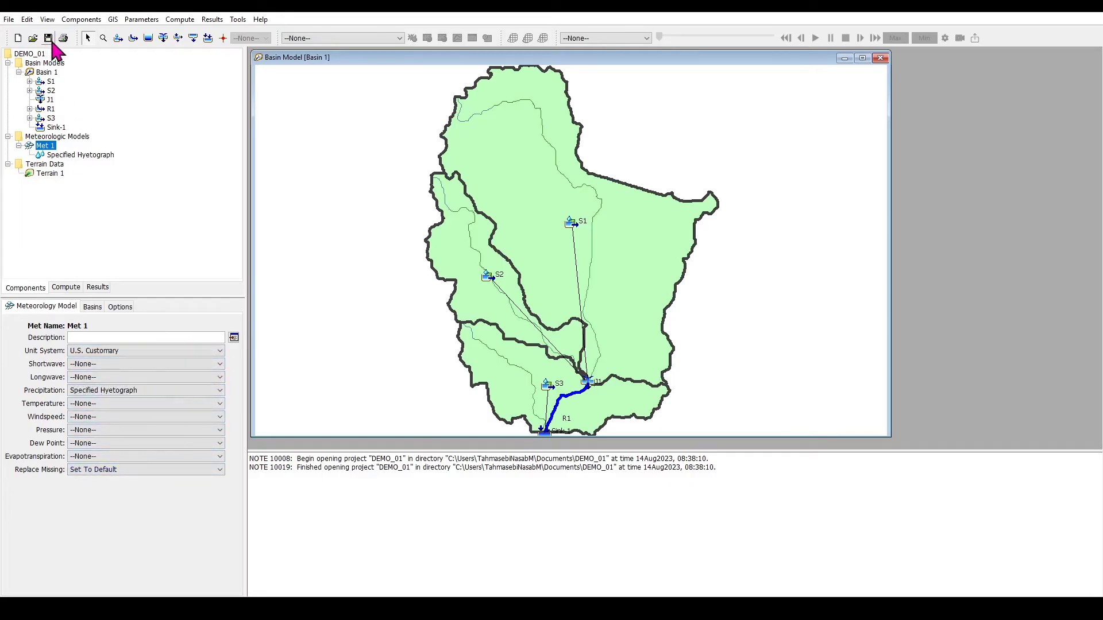
Set Met 1 to include the subbasins of Basin 1 and open its Specified Hyetograph component.
left_click(94, 308)
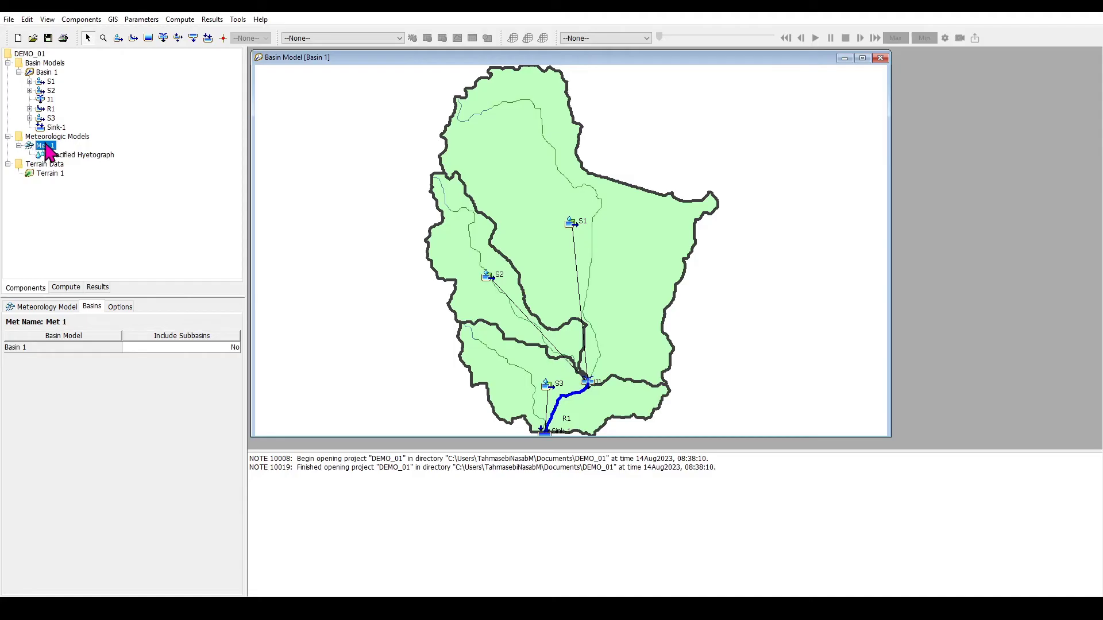
left_click(212, 346)
left_click(215, 362)
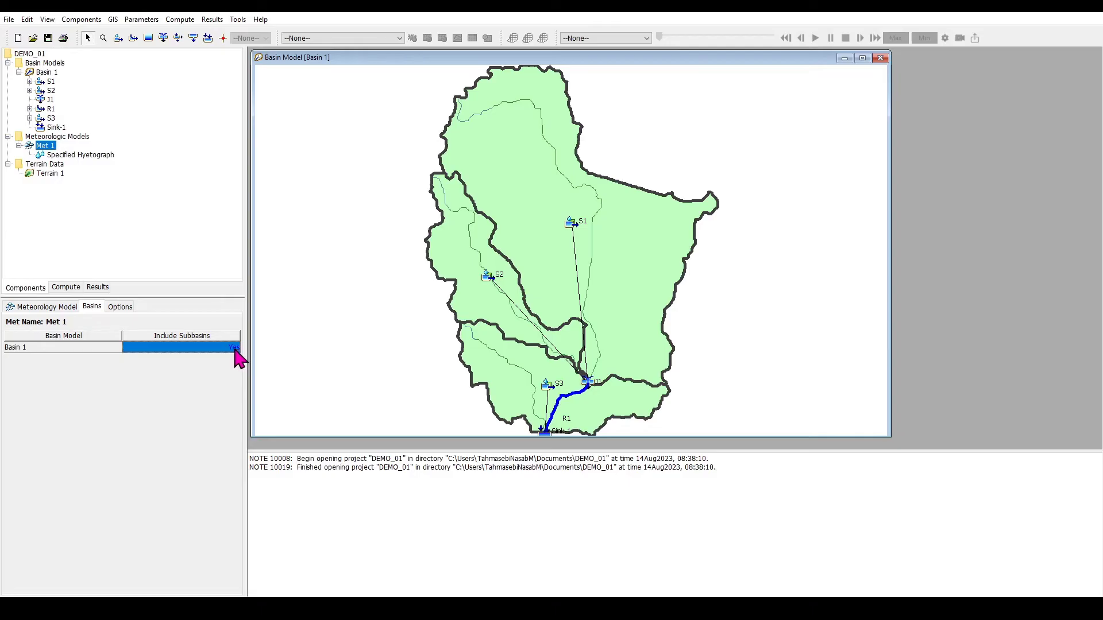
left_click(125, 306)
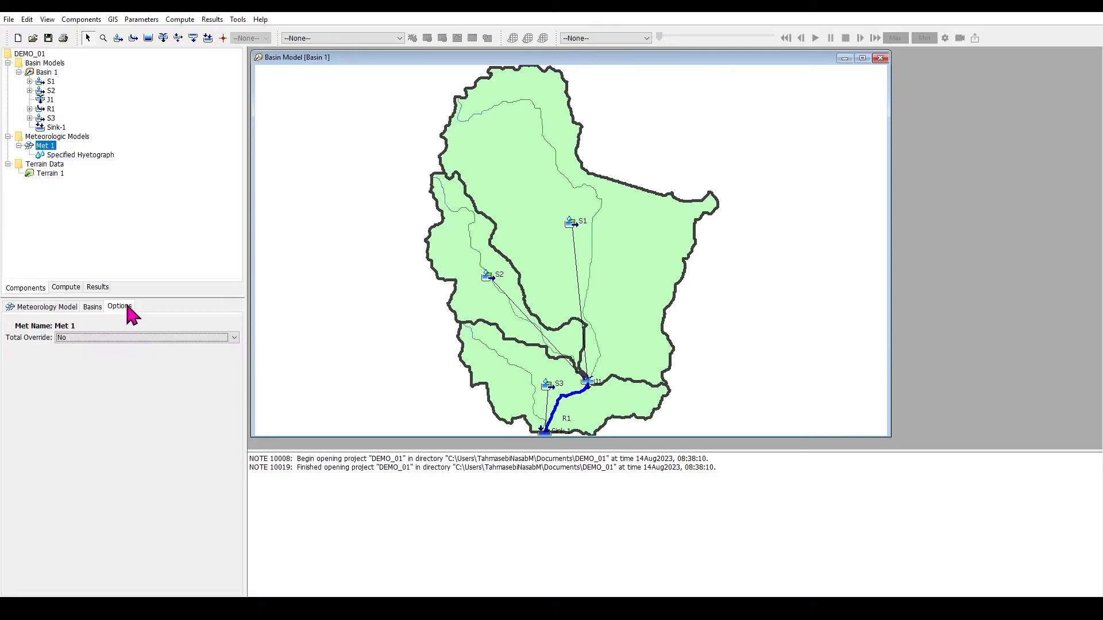
left_click(48, 310)
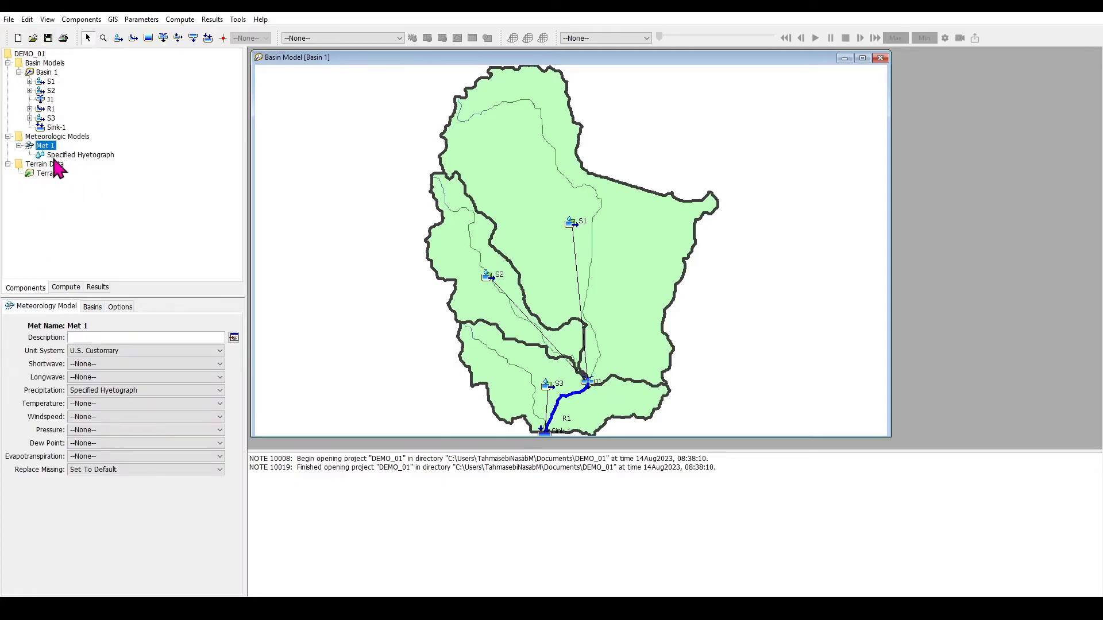
left_click(95, 156)
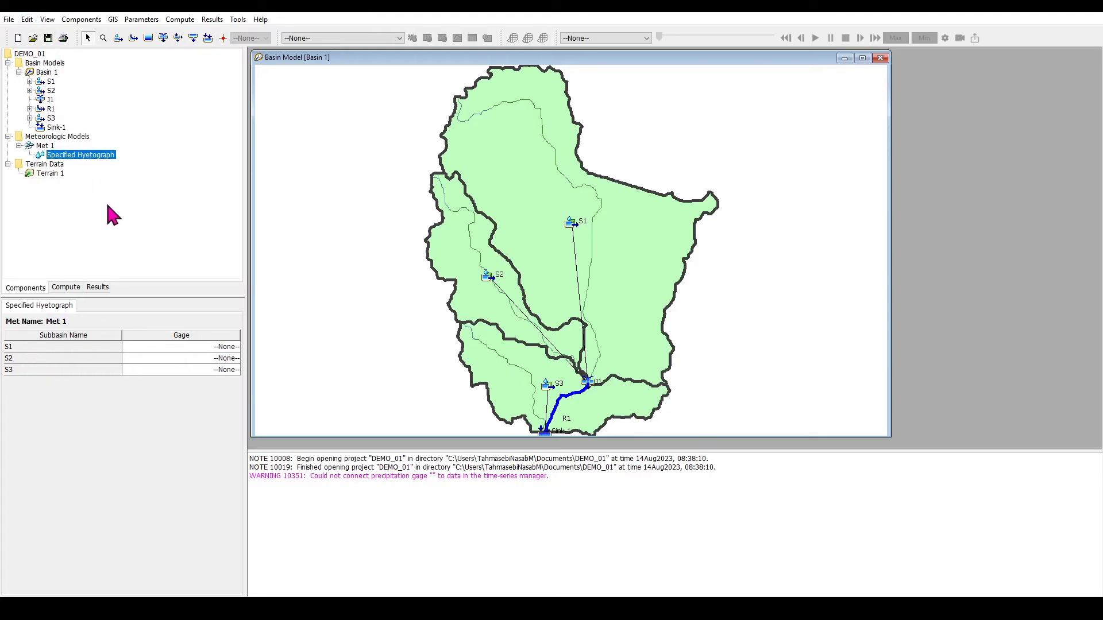
Create a precipitation gage named P Gage 1 in the Time-Series Data Manager and close the manager.
left_click(81, 19)
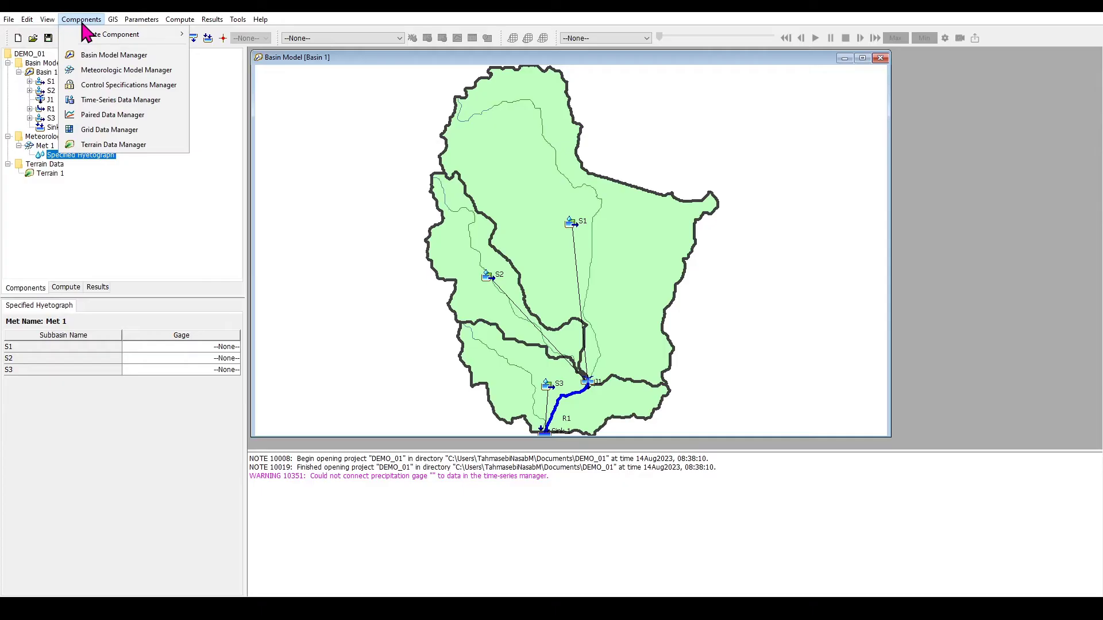
left_click(134, 102)
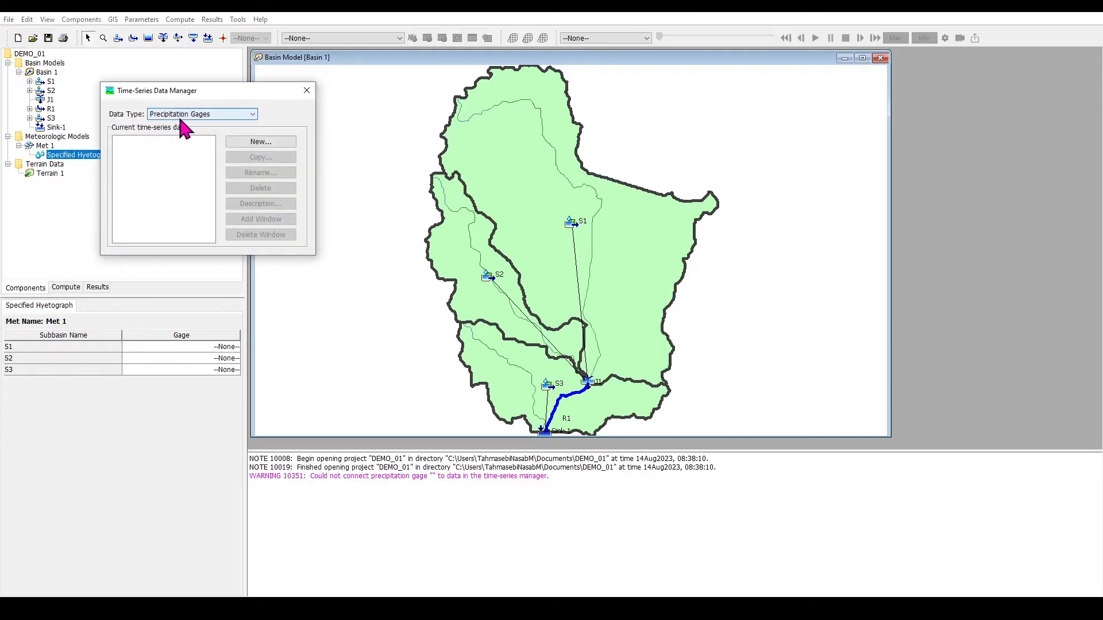
left_click(243, 142)
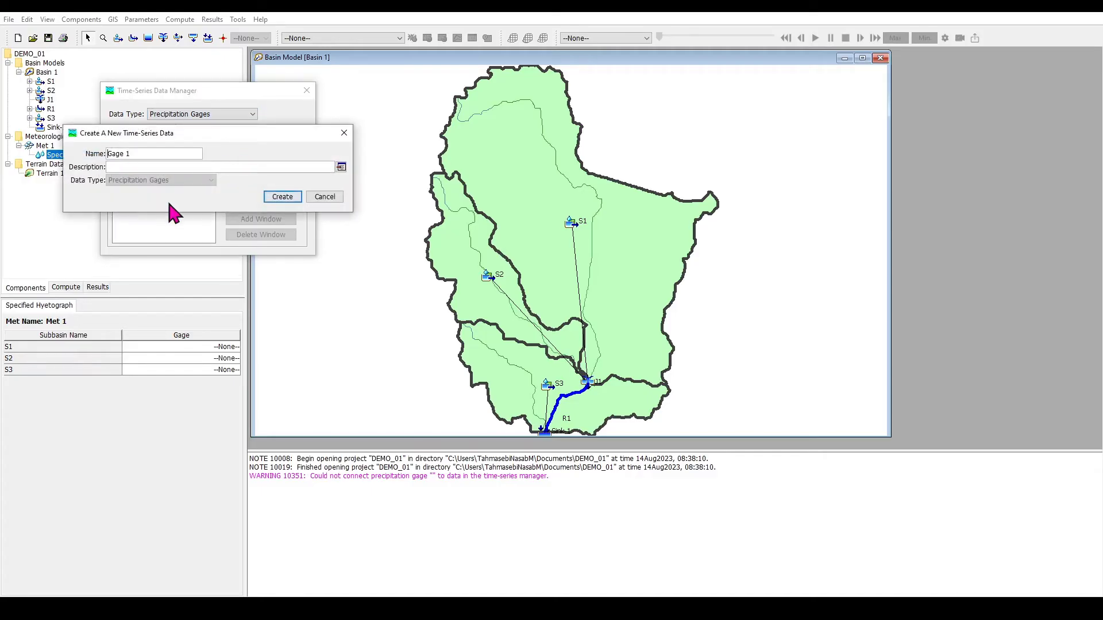
type("P")
left_click(287, 198)
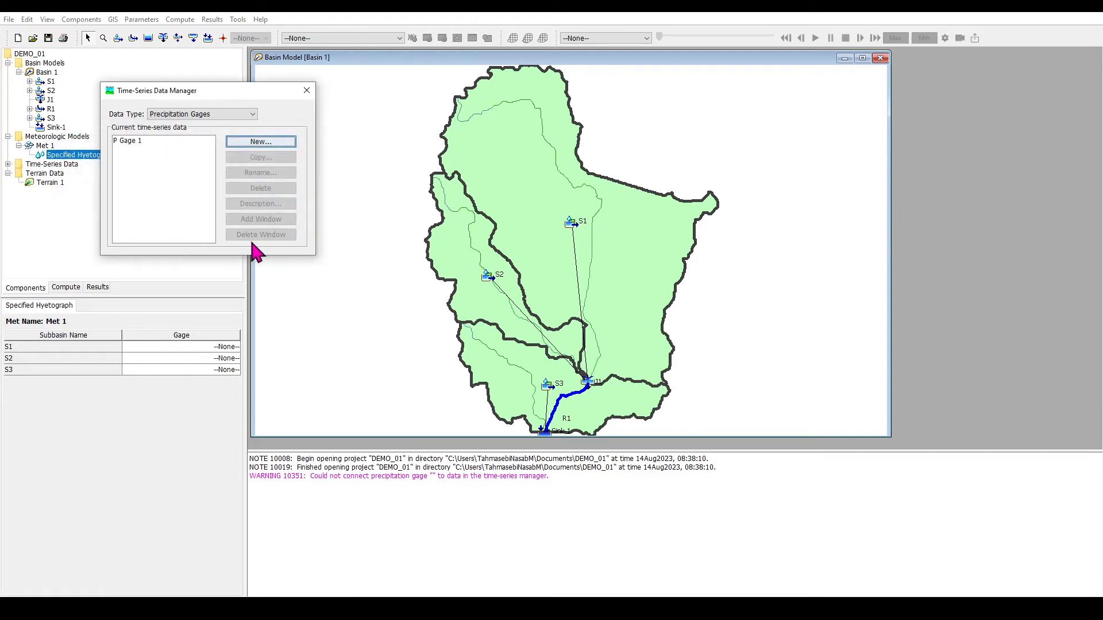
left_click(306, 90)
Open P Gage 1, set its units to Incremental Inches and save the project.
left_click(7, 164)
left_click(19, 173)
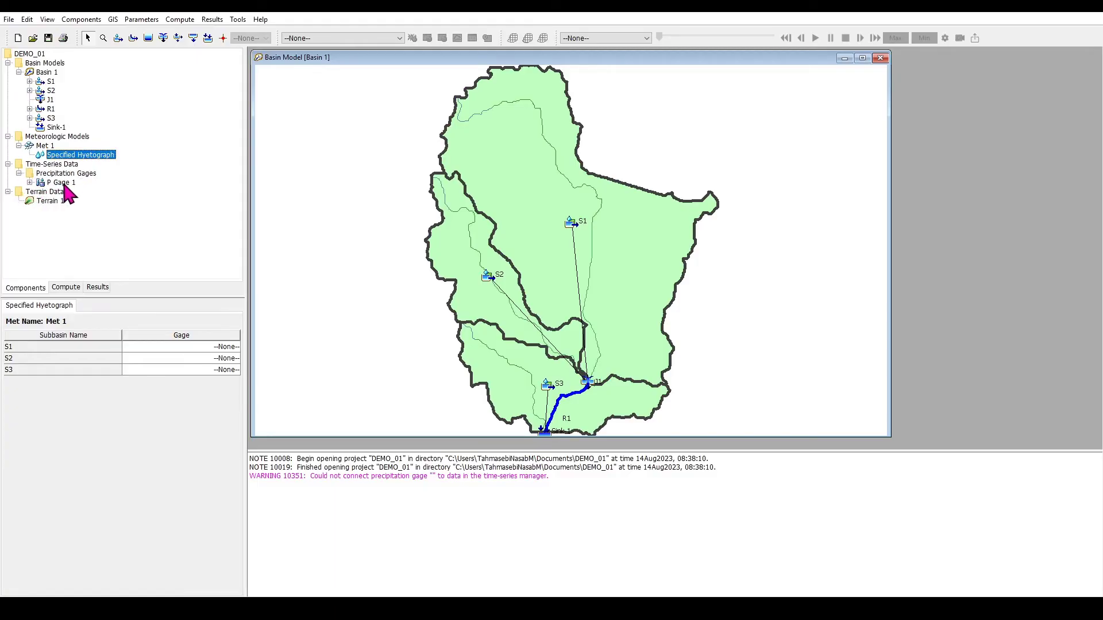
left_click(61, 182)
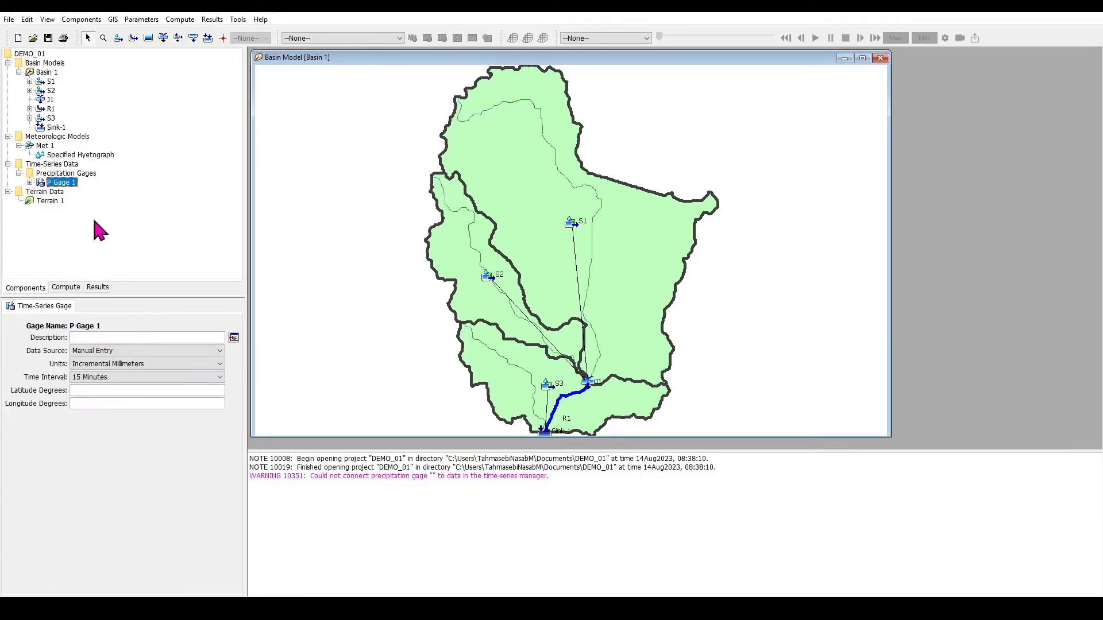
left_click(159, 373)
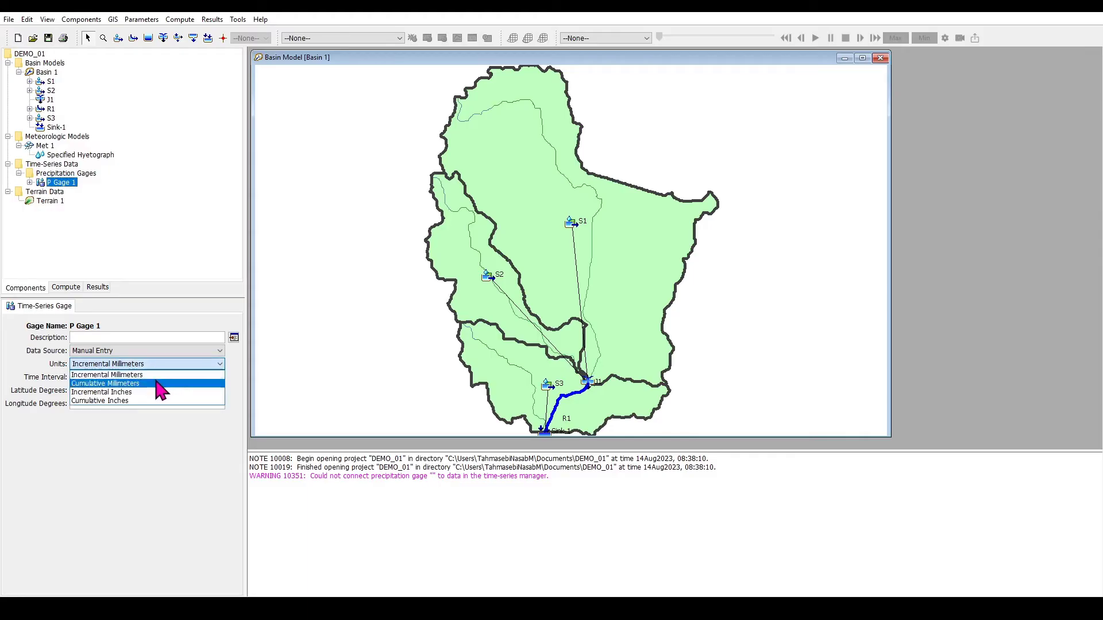
left_click(158, 393)
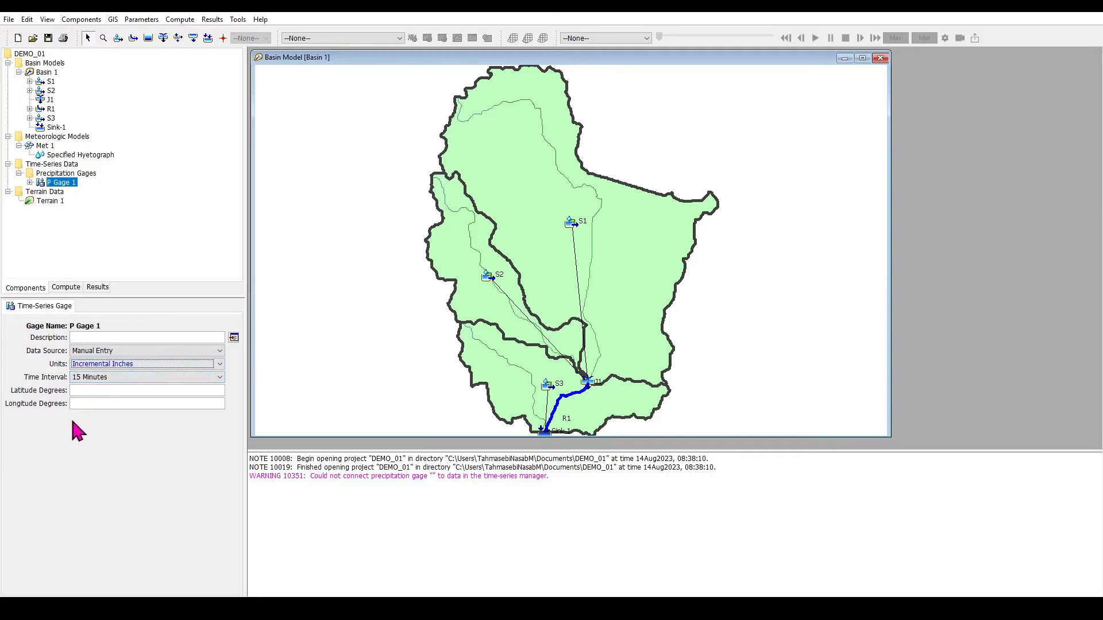
left_click(47, 38)
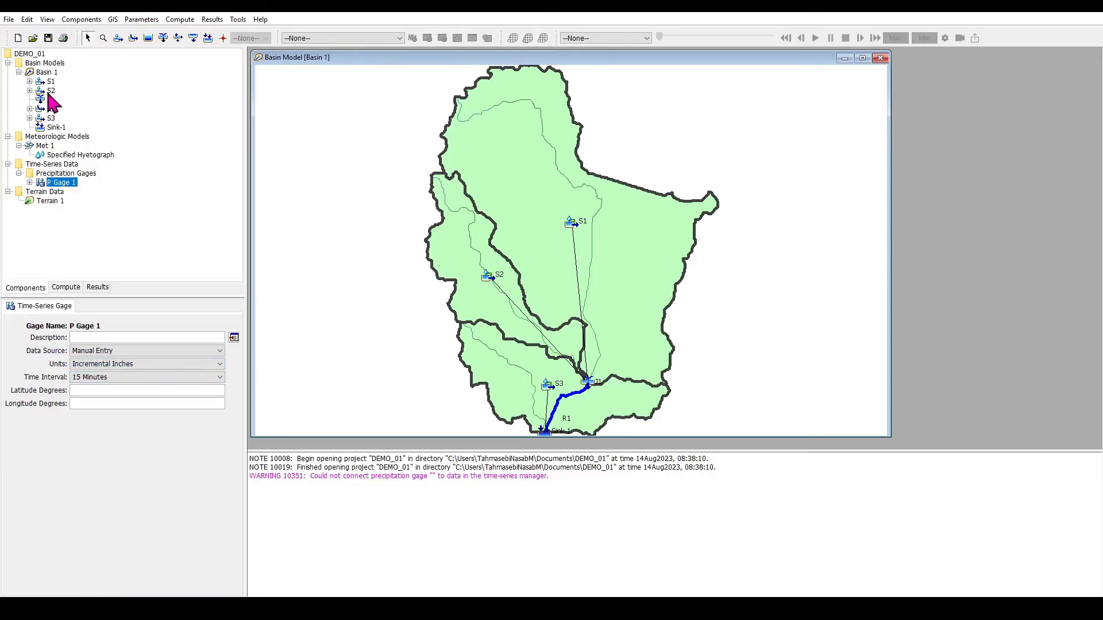
Set the start of P Gage 1's time window to 04Apr2011 at 08:30.
left_click(29, 183)
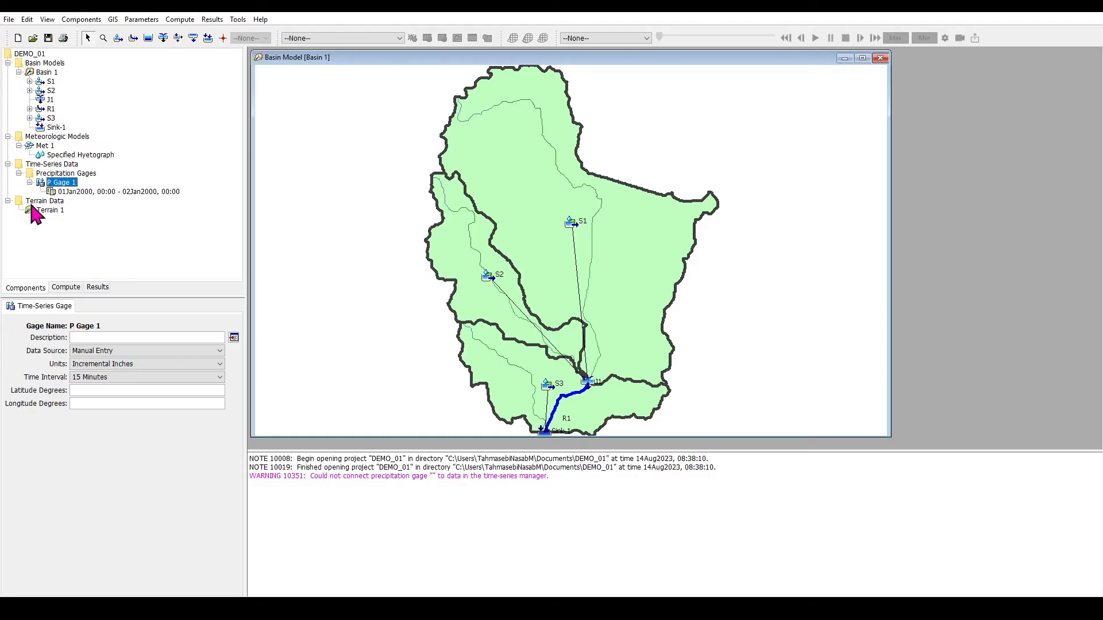
left_click(164, 190)
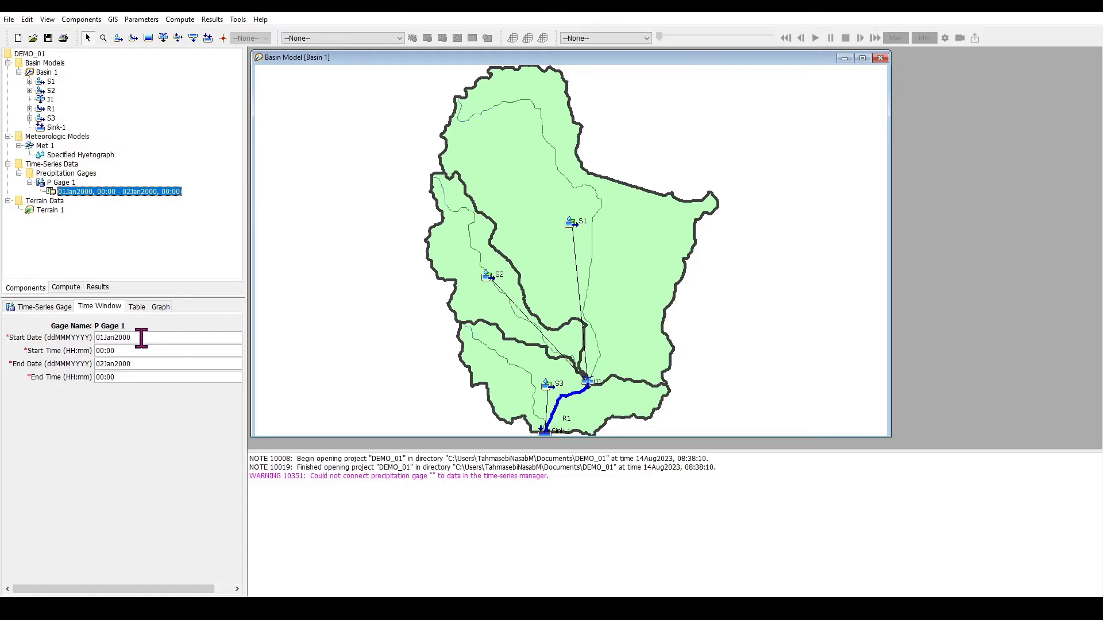
left_click_drag(140, 338, 72, 340)
type("04Apr2011")
key("Tab")
type("08:30")
Set the end of P Gage 1's time window to 06Apr2011 at 08:45 and save the project.
left_click_drag(144, 369, 85, 364)
key("BackSpace")
type("04A")
key("BackSpace")
type("Apr2011")
double_click(124, 382)
type("08:45")
left_click(48, 39)
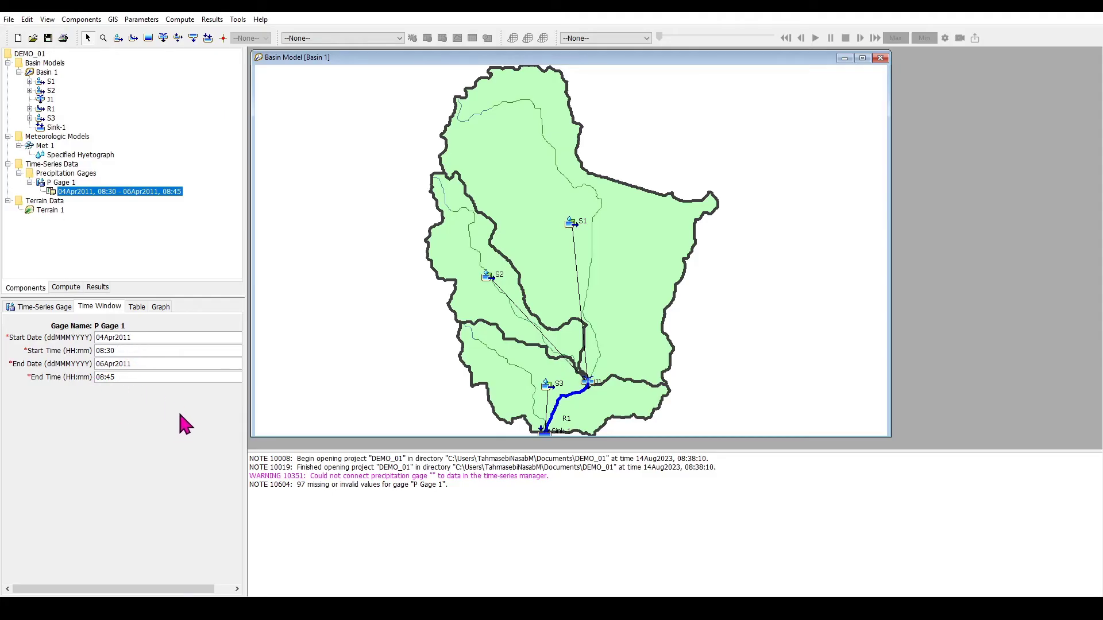
Paste the copied precipitation series into P Gage 1's table starting at 04Apr2011, 08:45, save, and display its graph.
left_click(137, 308)
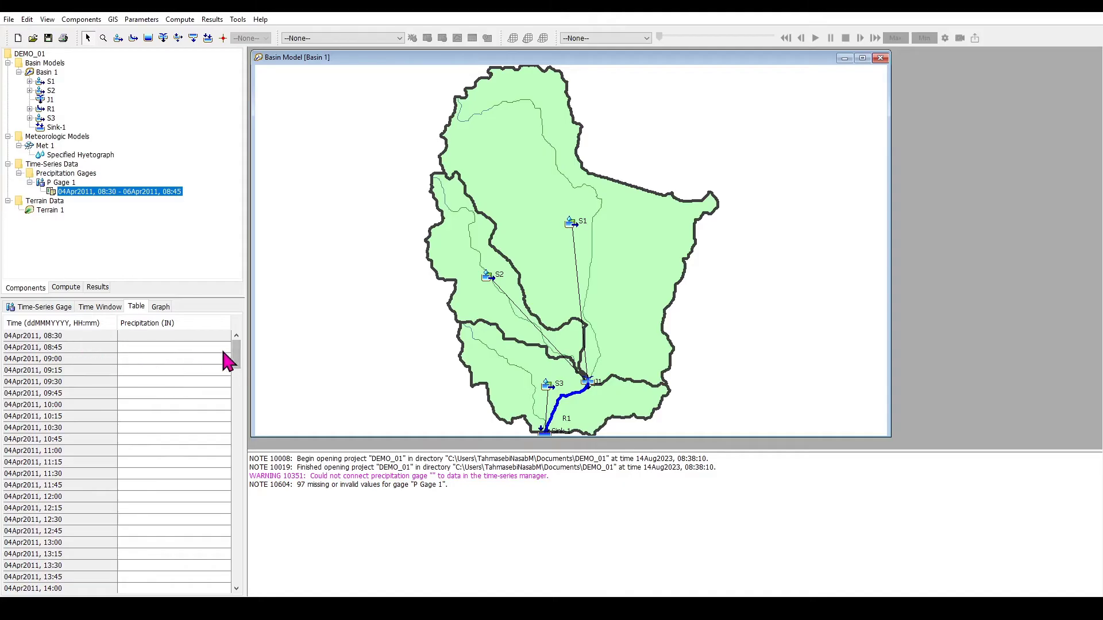
mouse_move(235, 354)
left_mouse_down()
mouse_move(250, 568)
mouse_move(240, 345)
left_mouse_up()
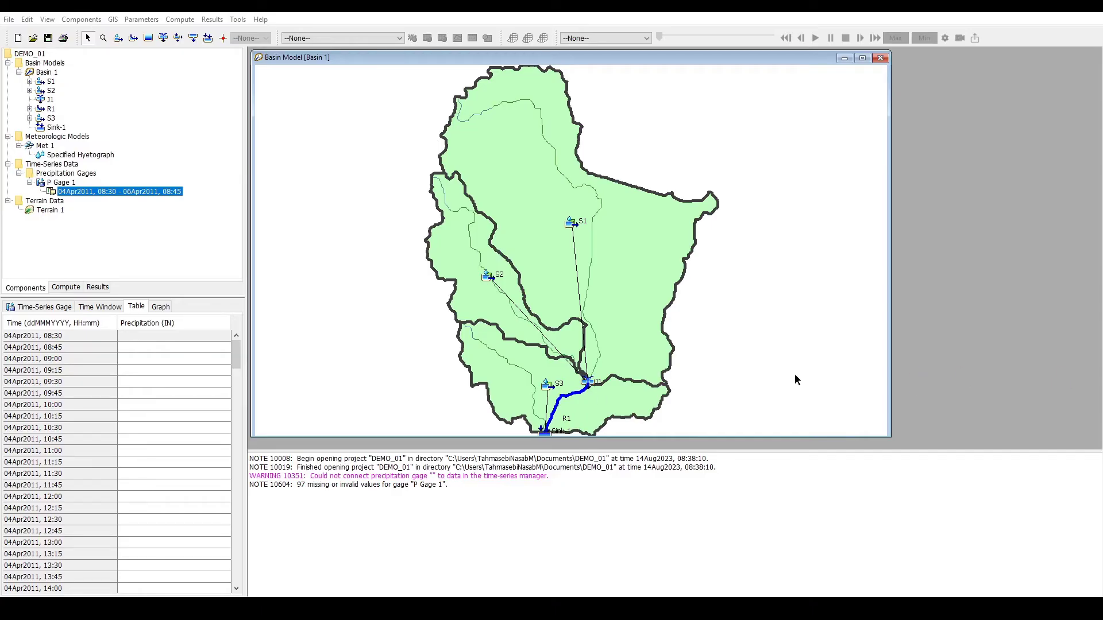
left_click(168, 347)
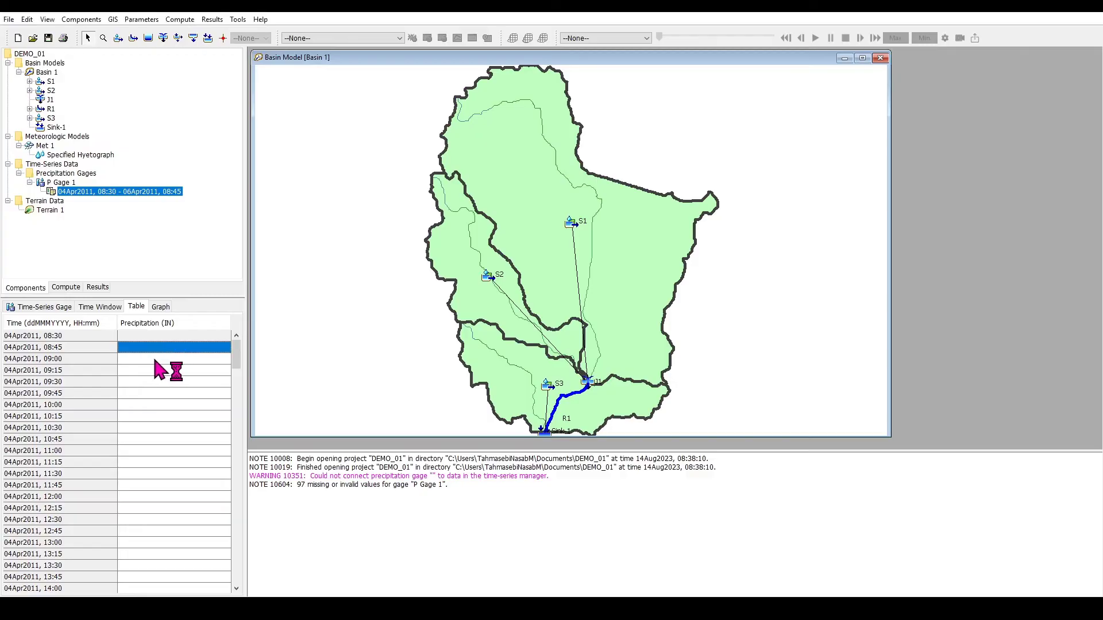
key("ctrl+v")
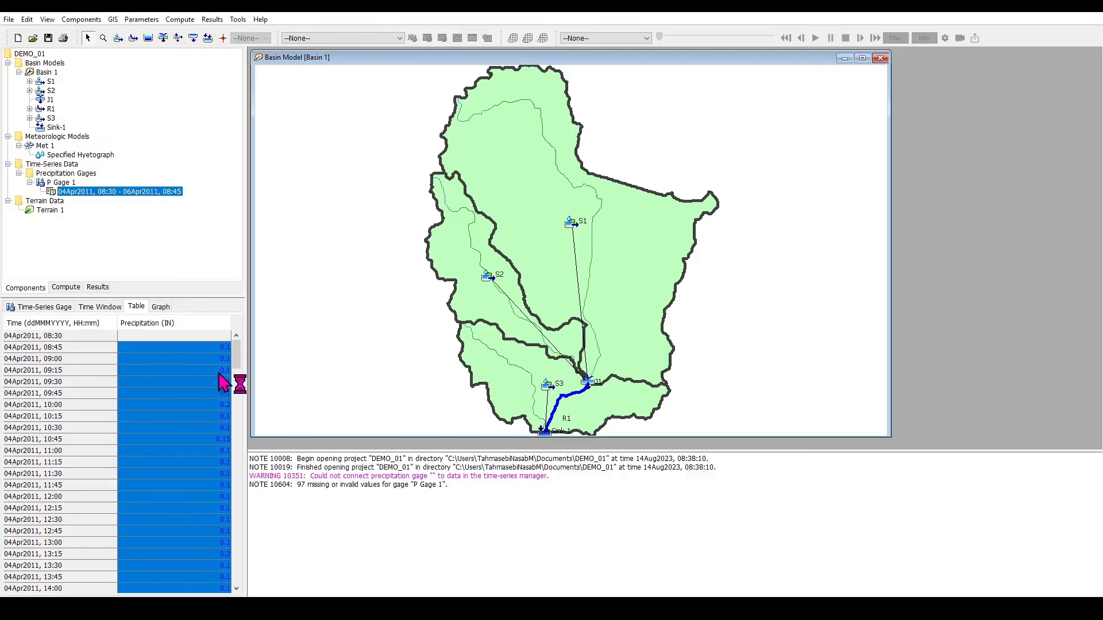
mouse_move(240, 354)
left_mouse_down()
mouse_move(242, 553)
mouse_move(241, 353)
left_mouse_up()
left_click(49, 37)
left_click(89, 337)
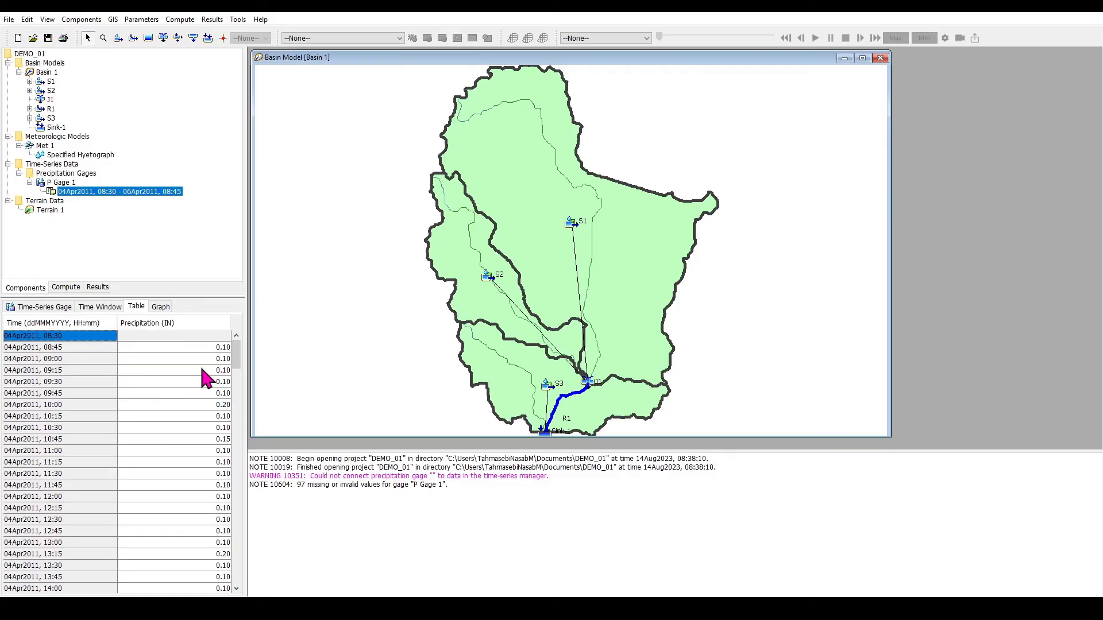
mouse_move(239, 365)
left_mouse_down()
mouse_move(253, 558)
mouse_move(239, 352)
left_mouse_up()
left_click(161, 308)
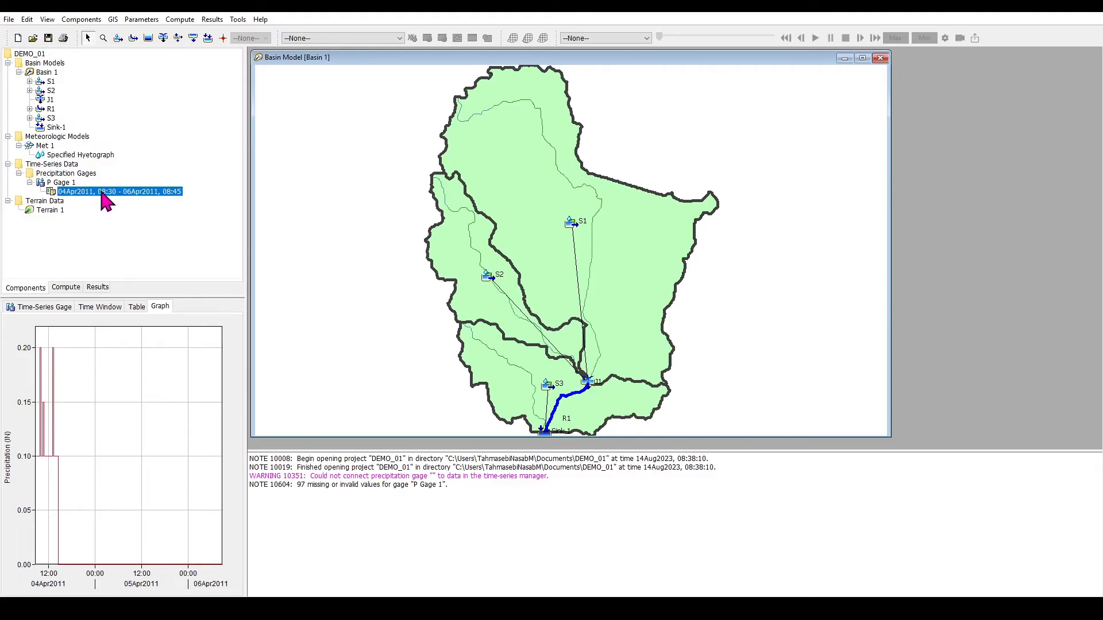
Assign P Gage 1 to subbasins S1, S2 and S3 in Met 1's Specified Hyetograph and save the project.
left_click(88, 156)
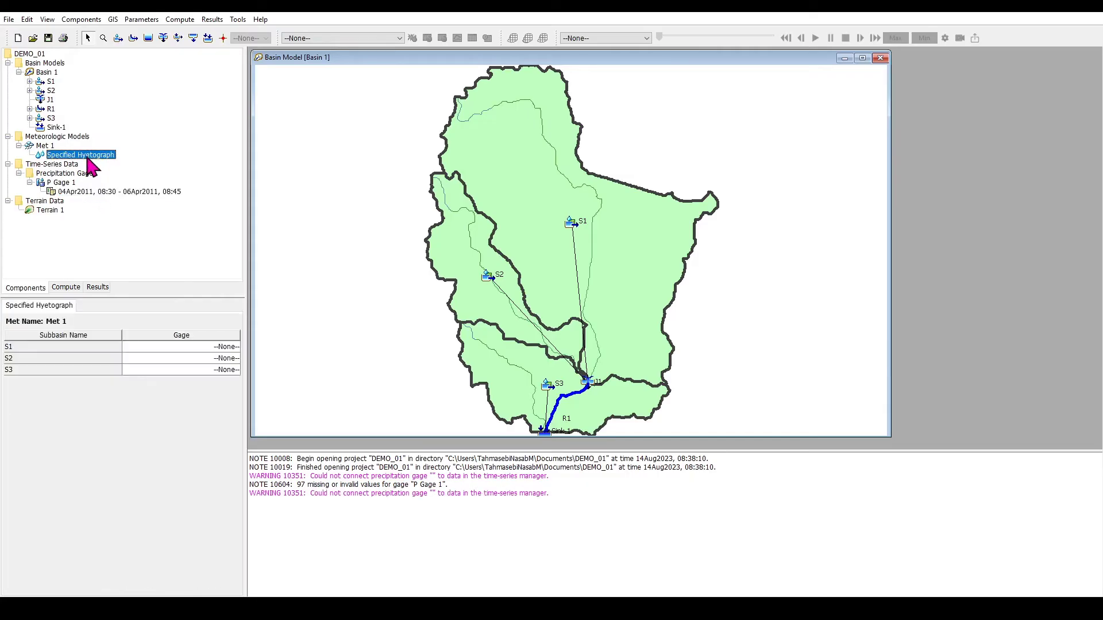
left_click(217, 347)
left_click(218, 366)
left_click(220, 359)
left_click(219, 377)
left_click(219, 370)
left_click(221, 389)
left_click(48, 38)
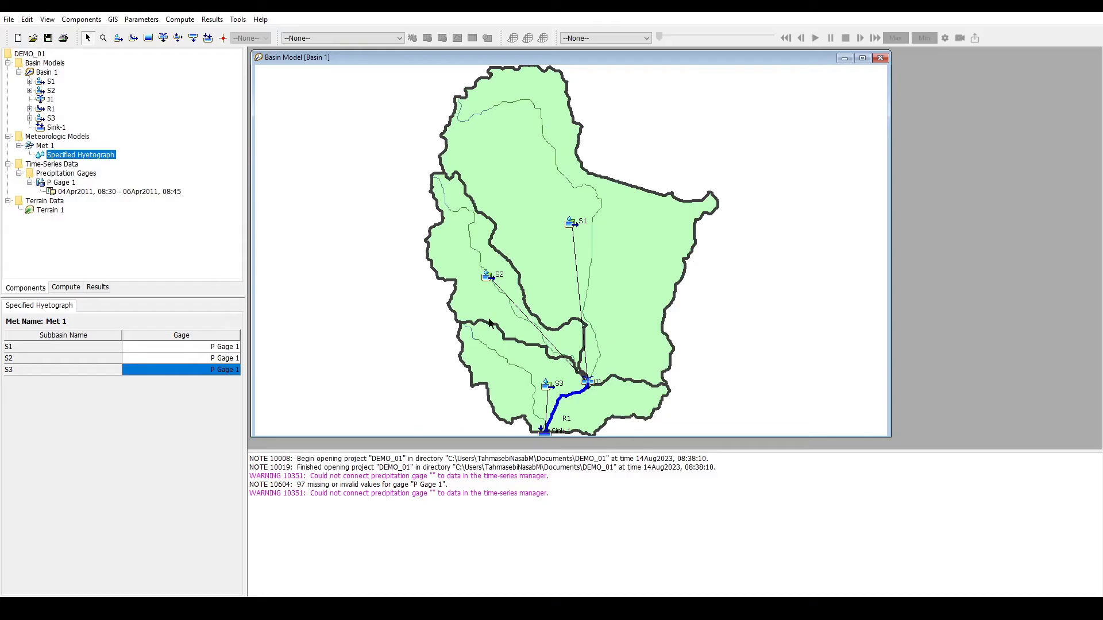
scroll(485, 323, "down", 1)
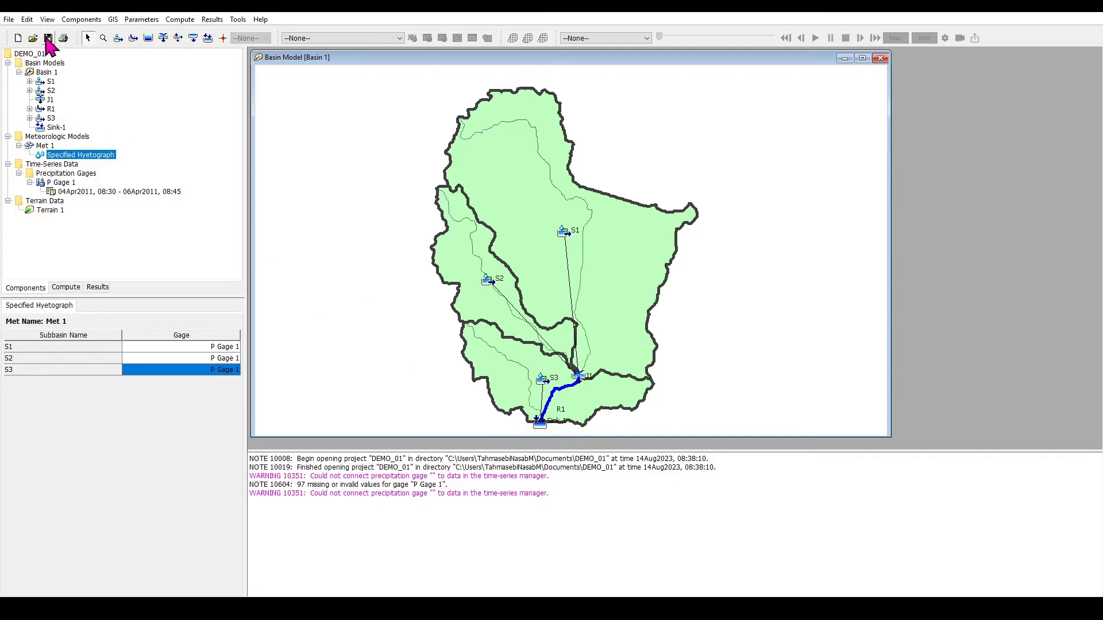
Create a discharge gage named D Gage 1 in the Time-Series Data Manager and close the manager.
left_click(81, 19)
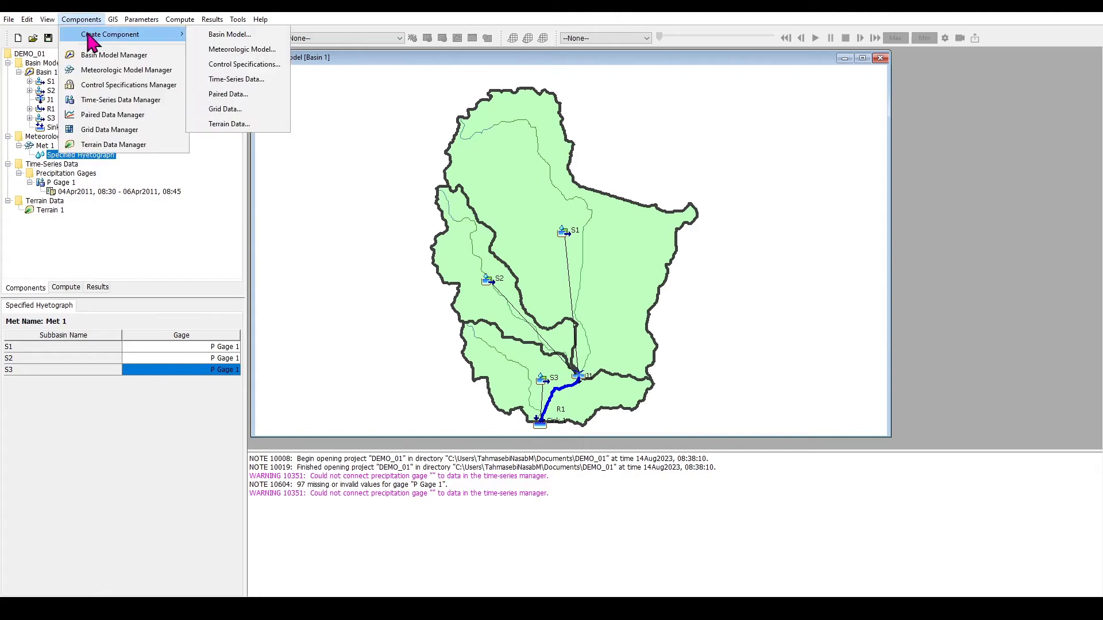
left_click(122, 100)
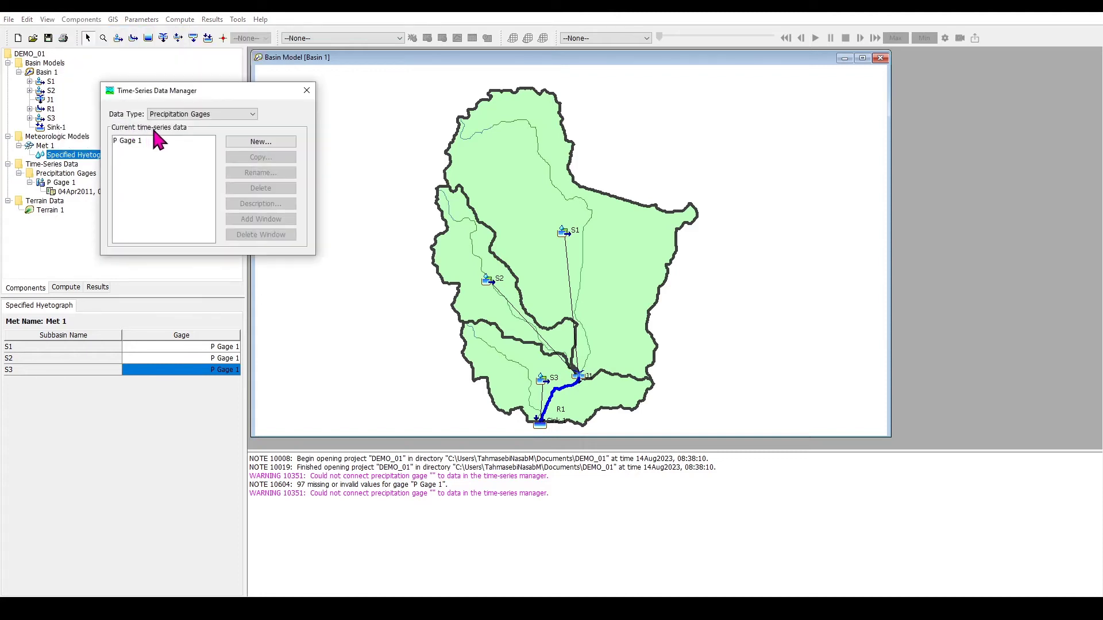
left_click(209, 114)
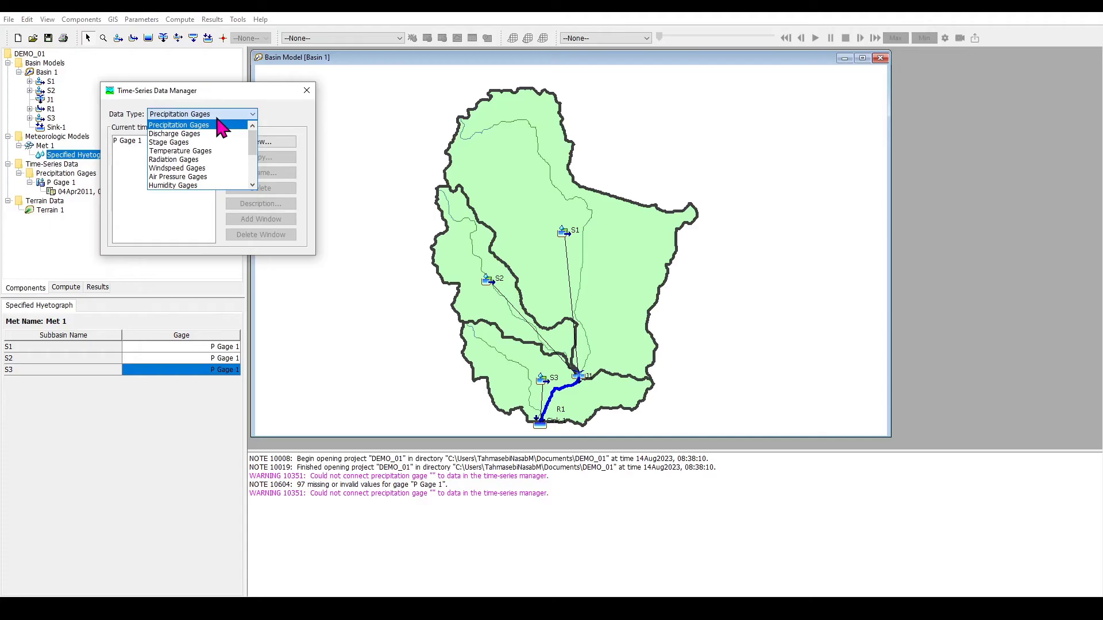
left_click(214, 134)
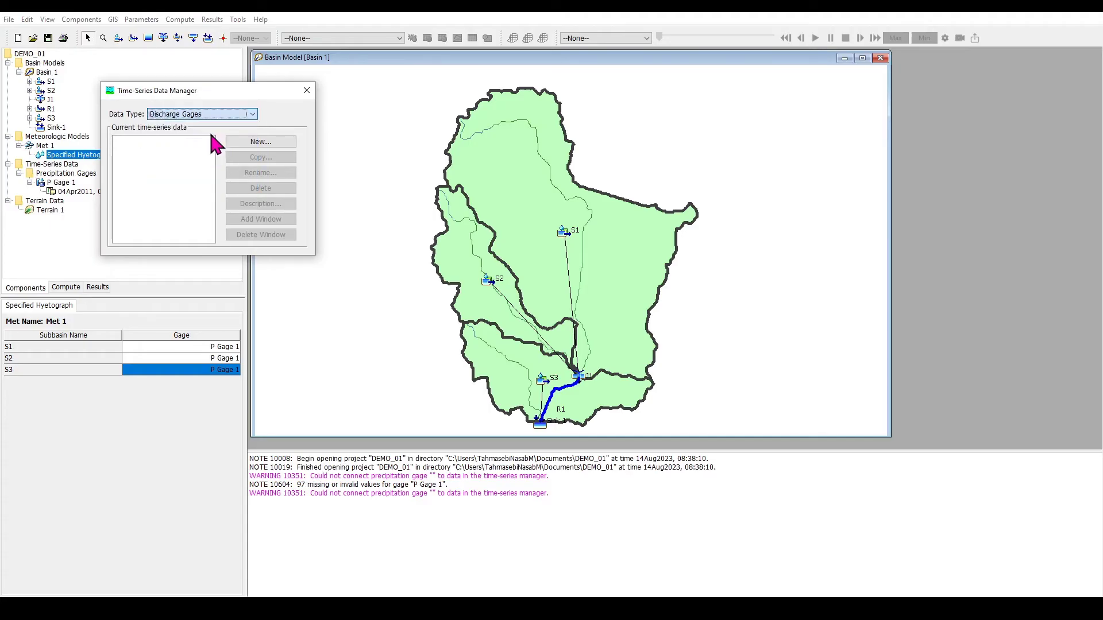
left_click(254, 143)
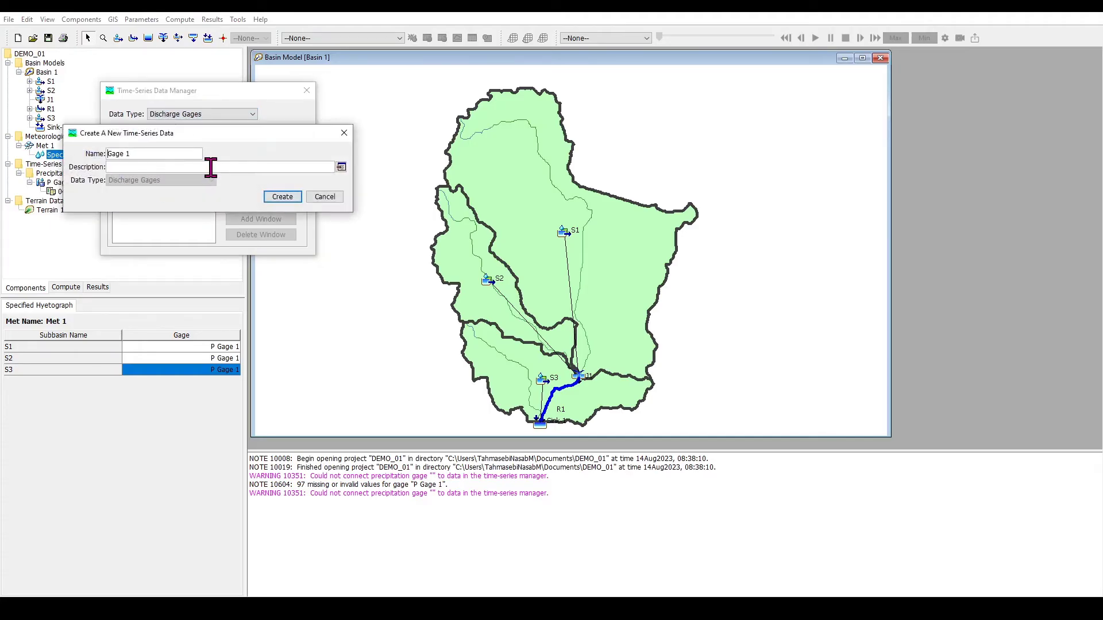
type("D")
left_click(282, 197)
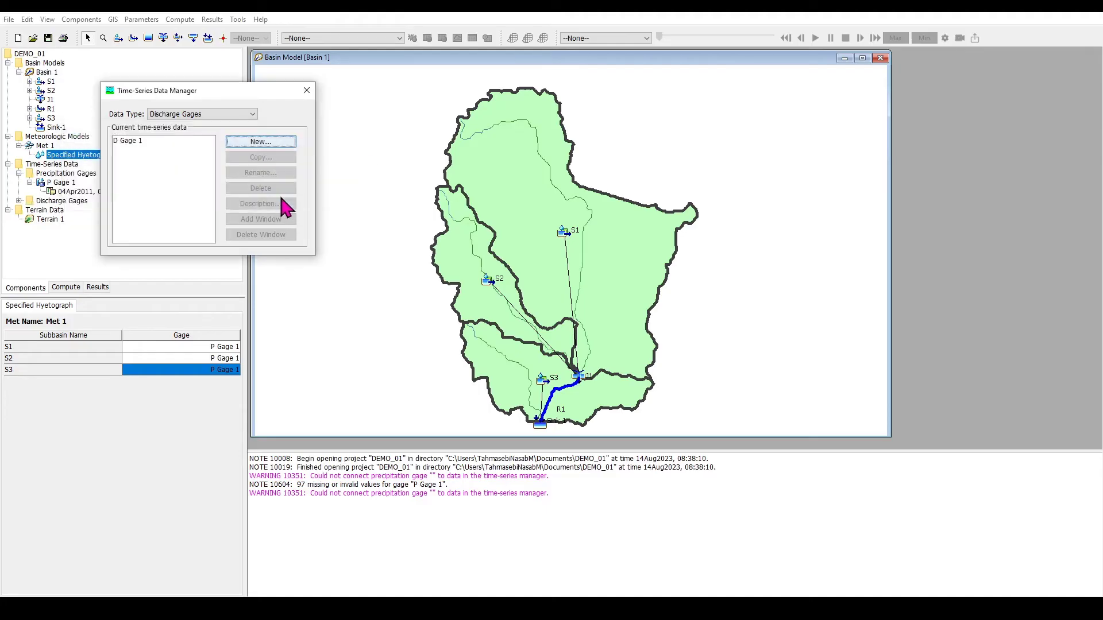
left_click(306, 91)
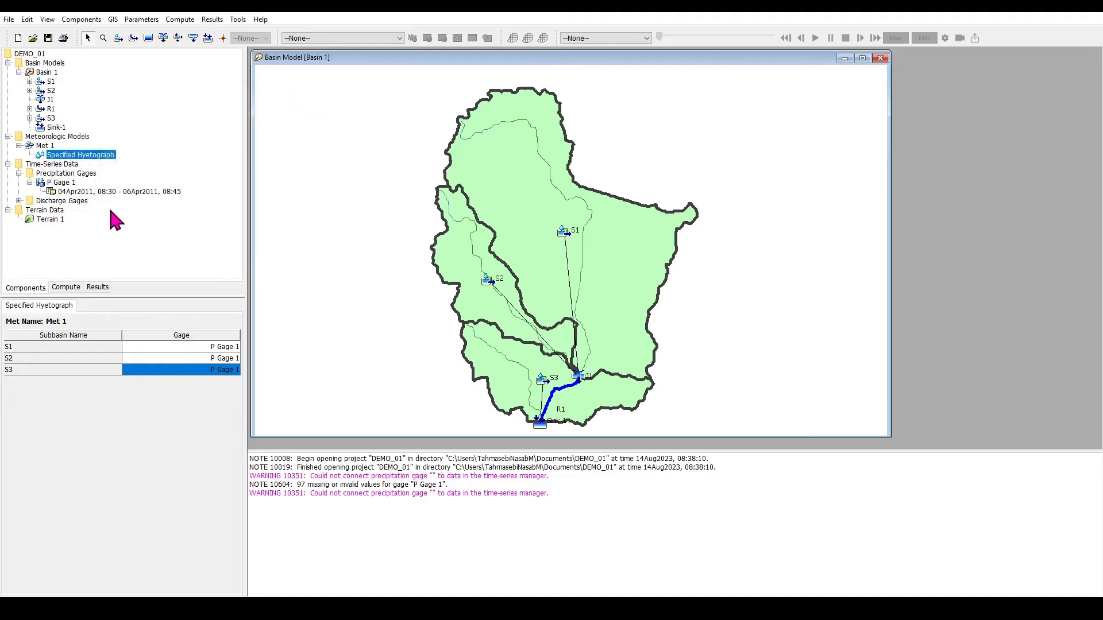
Set the units of discharge gage D Gage 1 to Cubic Feet Per Second and save the project.
left_click(19, 201)
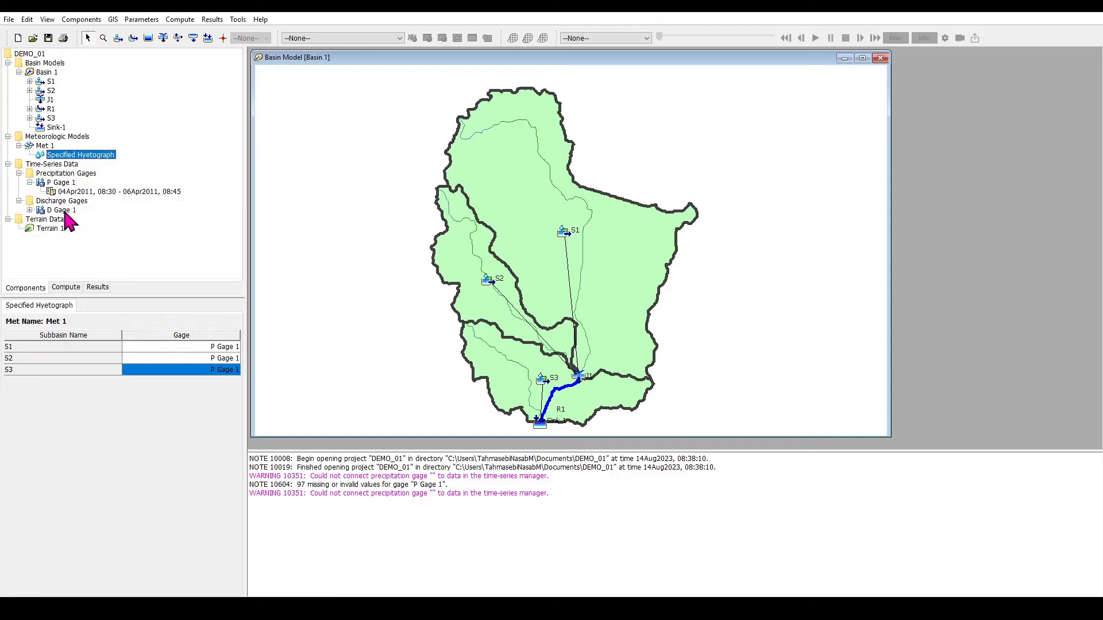
left_click(63, 210)
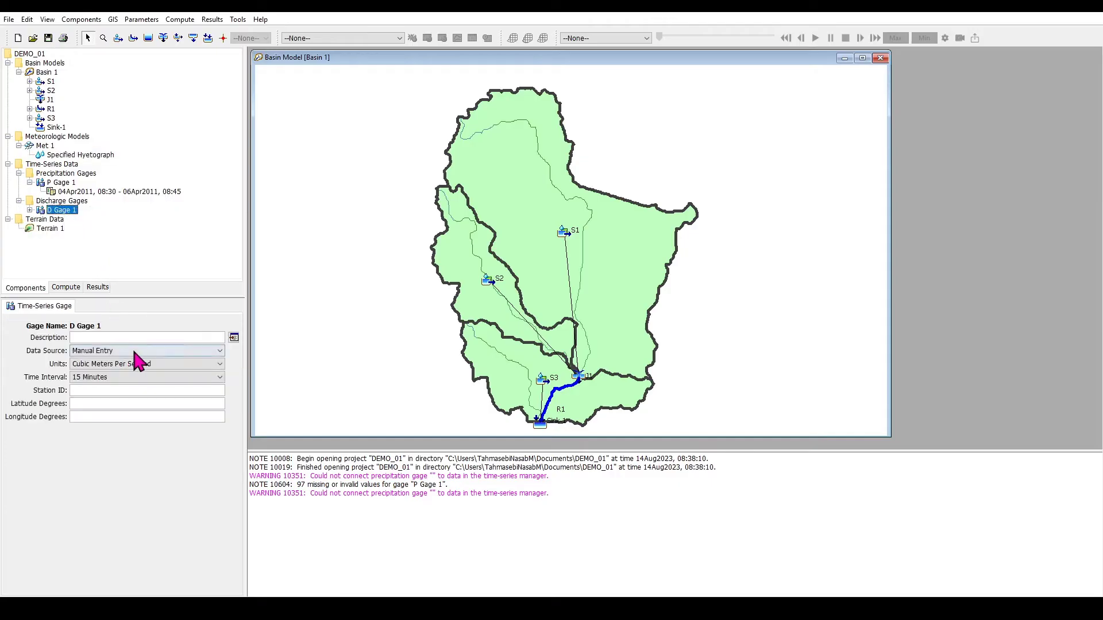
left_click(175, 365)
left_click(153, 383)
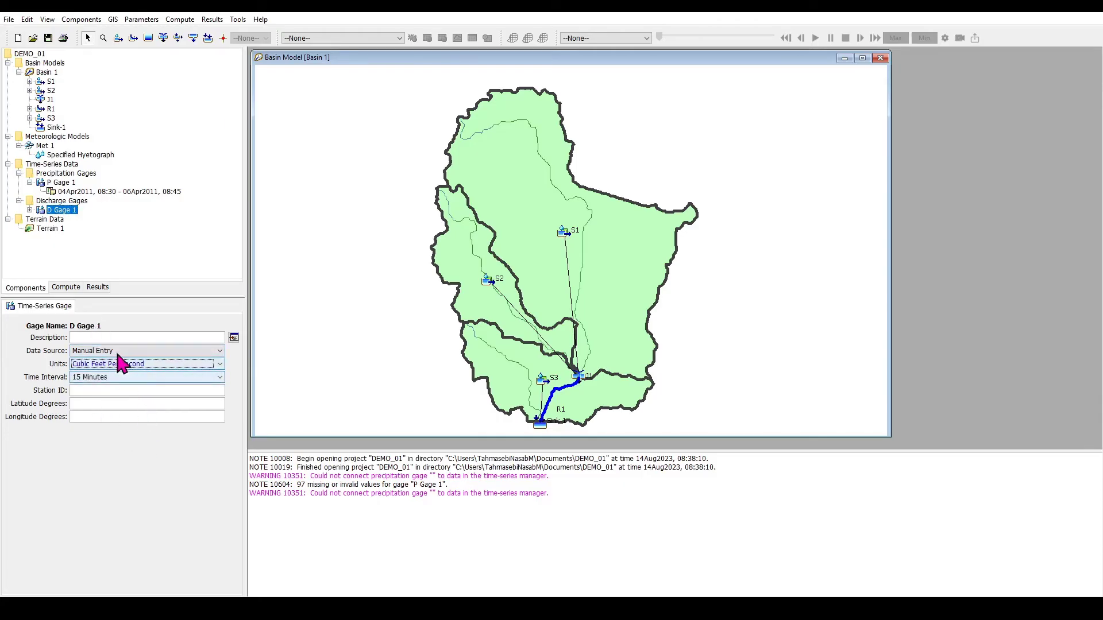
left_click(49, 37)
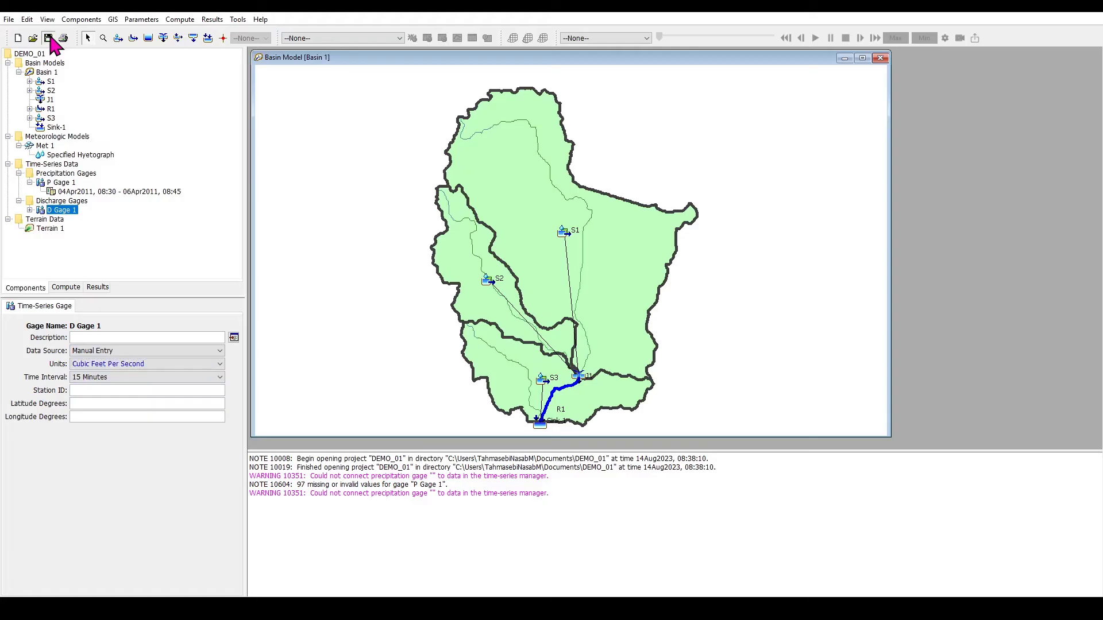
Set the start of D Gage 1's time window to 04Apr2011 at 08:30.
left_click(29, 210)
left_click(77, 217)
double_click(138, 339)
type("04Apr2011")
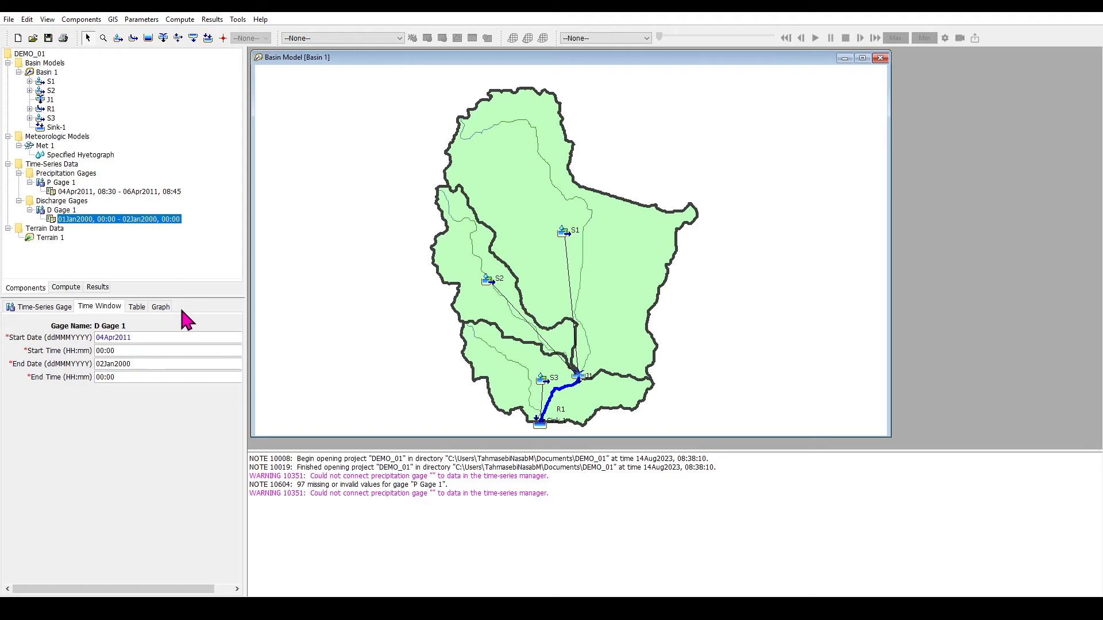
double_click(132, 350)
type("08:30")
Set the end of D Gage 1's time window to 06Apr2011 at 08:45 and save the project.
double_click(152, 364)
type("06Ap")
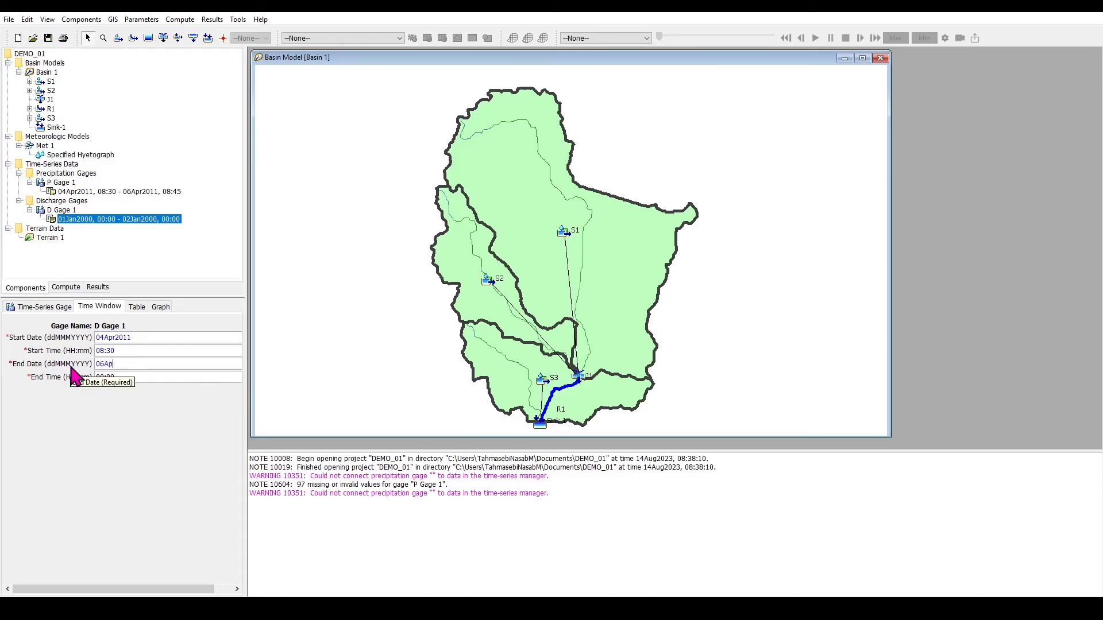
type("r2011")
left_click_drag(123, 378, 94, 378)
type("08:45")
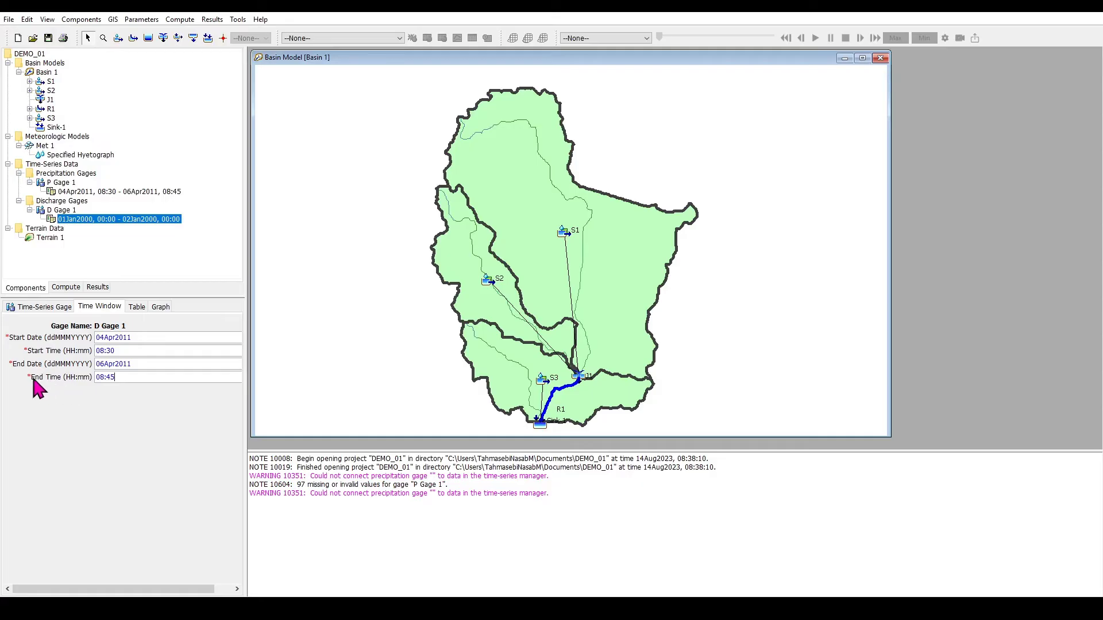
left_click(48, 40)
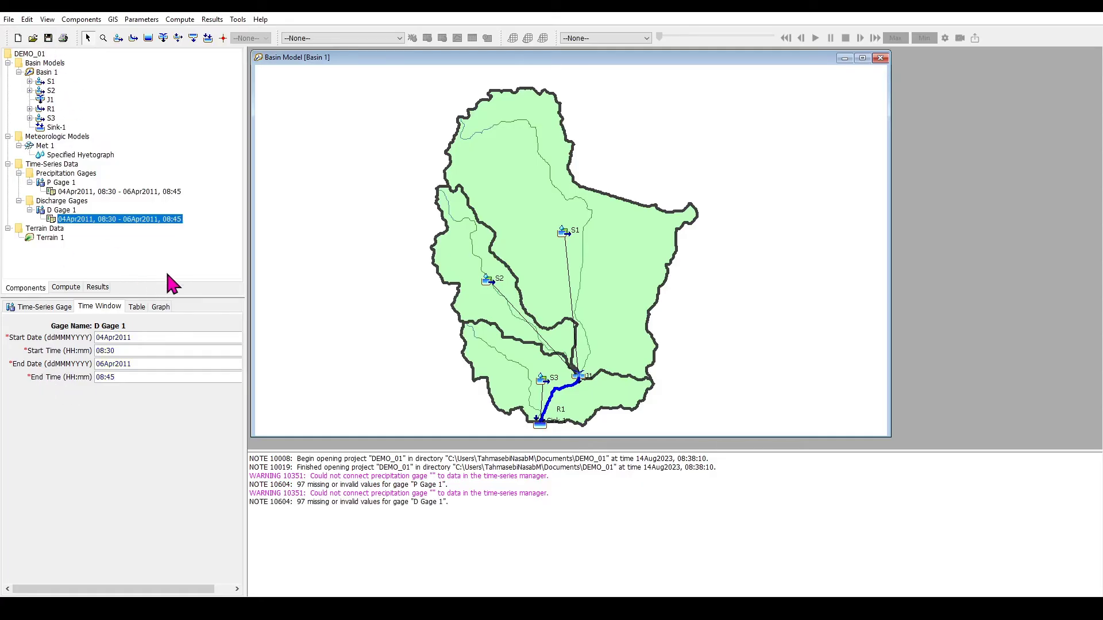
Paste the copied discharge series into D Gage 1's table starting at 04Apr2011, 08:30, and save the project.
left_click(138, 308)
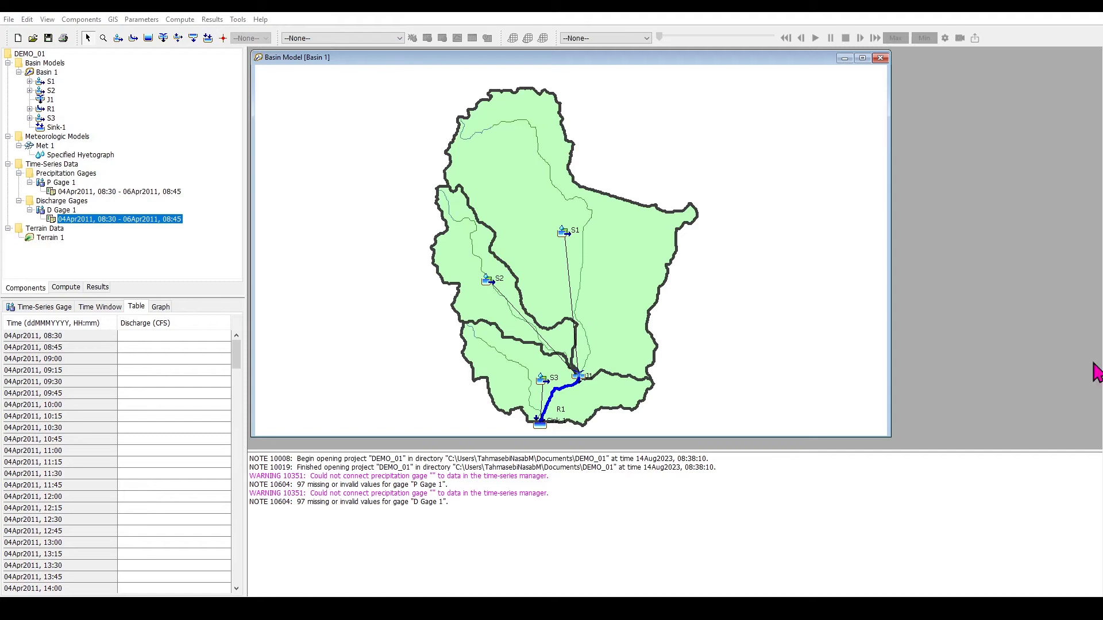
left_click(176, 336)
key("ctrl+v")
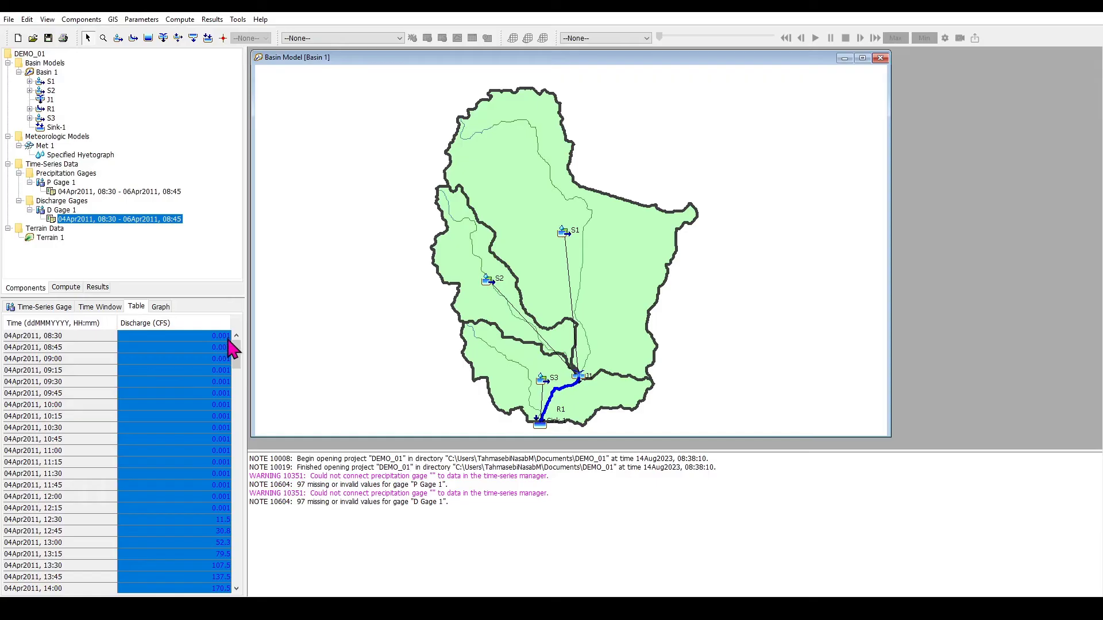
mouse_move(237, 364)
left_mouse_down()
mouse_move(229, 589)
mouse_move(238, 352)
left_mouse_up()
left_click(223, 336)
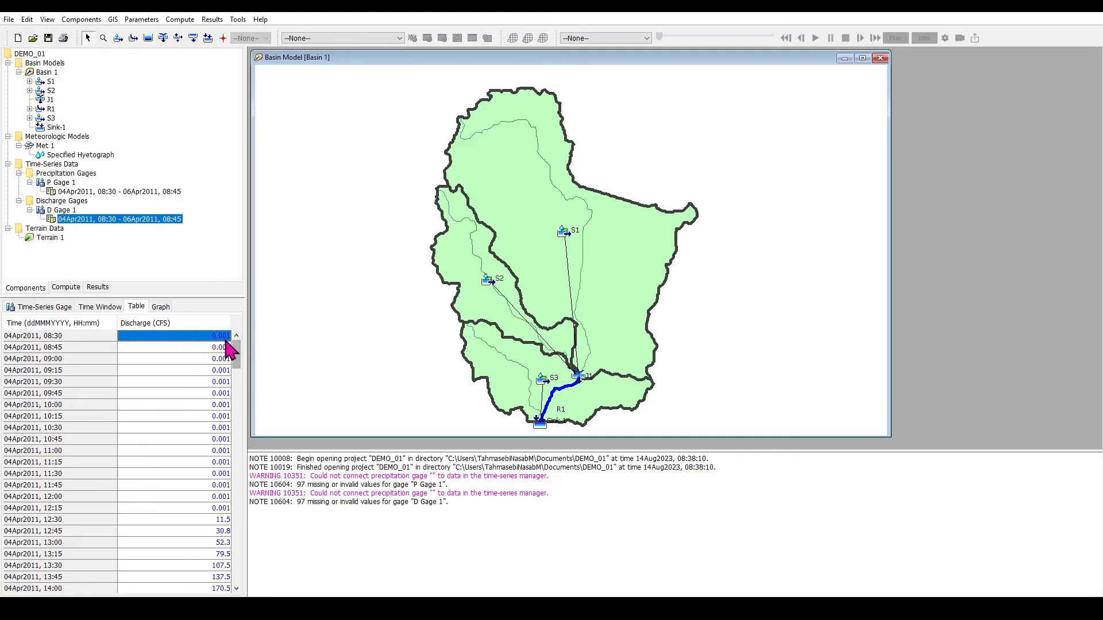
left_click(48, 39)
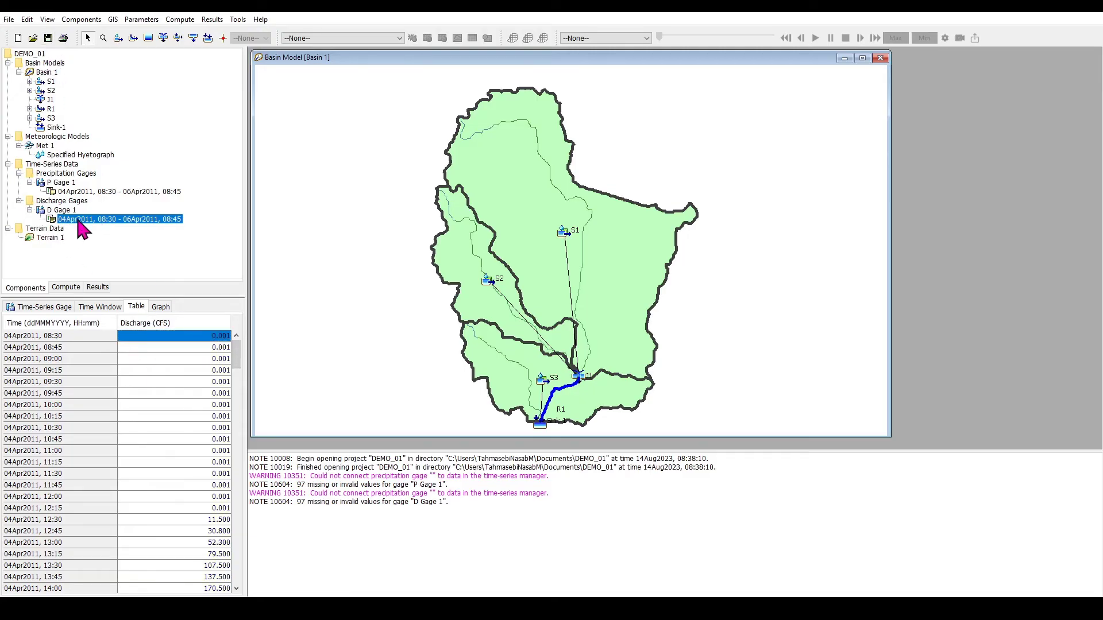
Assign D Gage 1 as the observed flow of Sink-1 in Basin 1 and save the project.
left_click(58, 129)
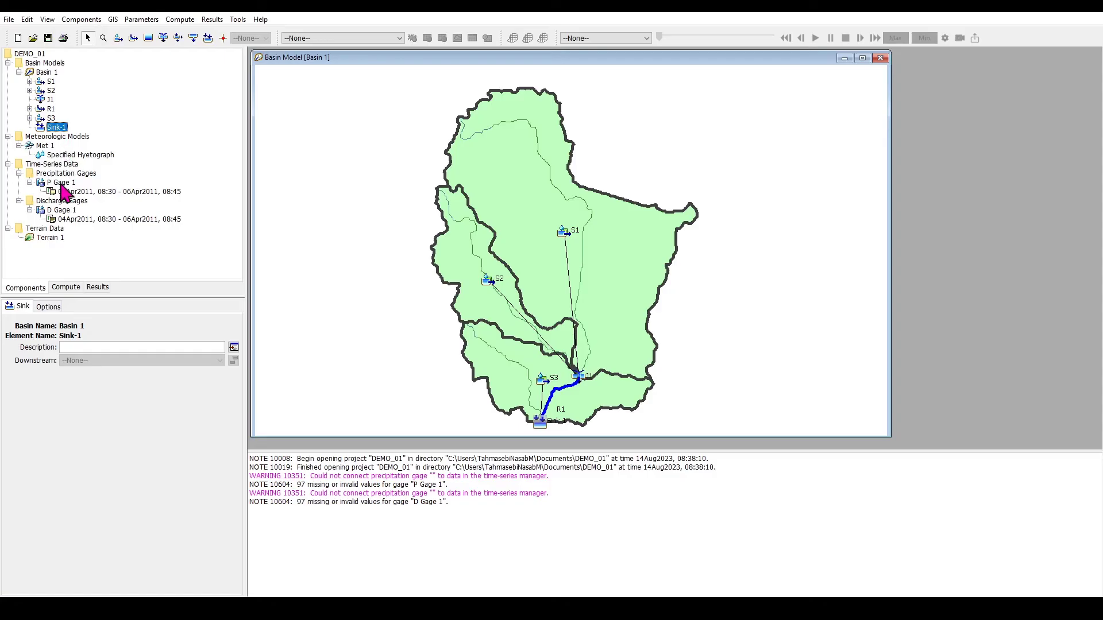
left_click(50, 307)
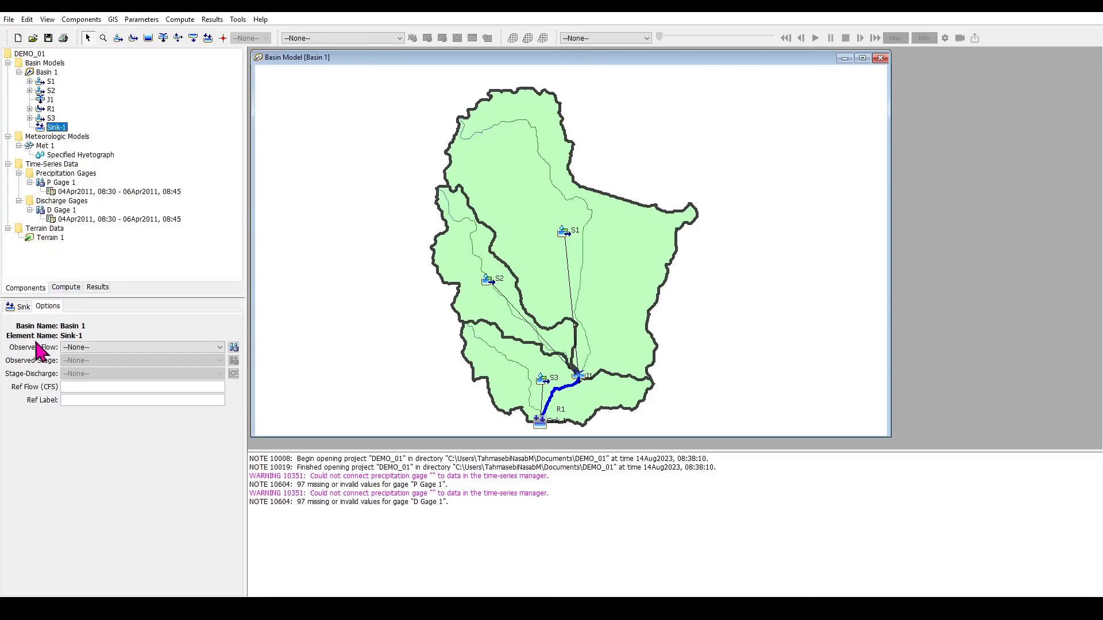
left_click(220, 348)
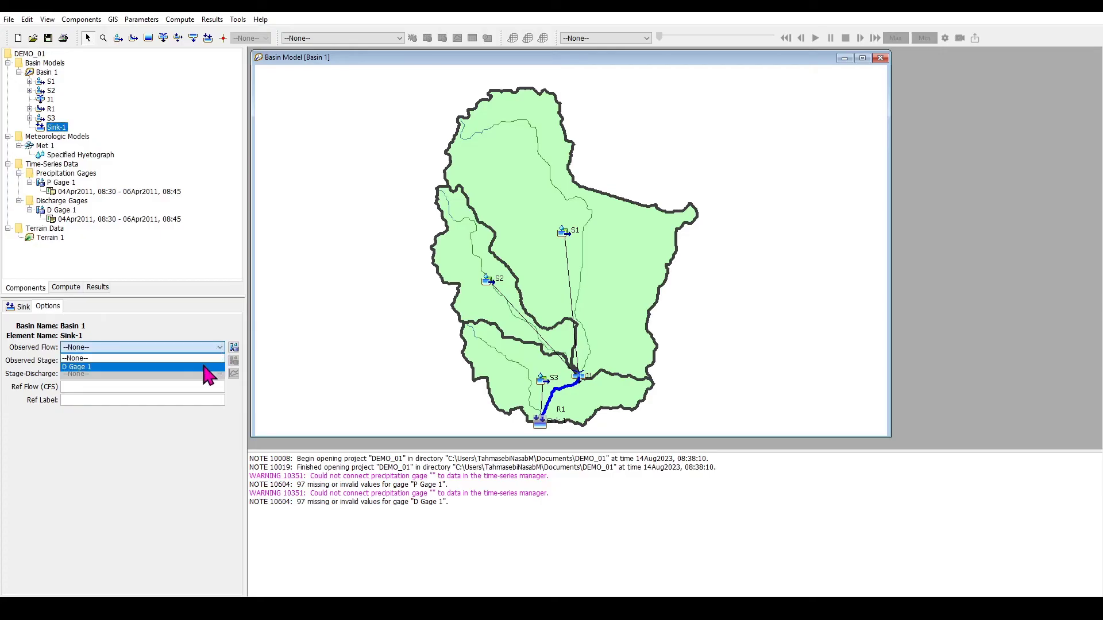
left_click(205, 368)
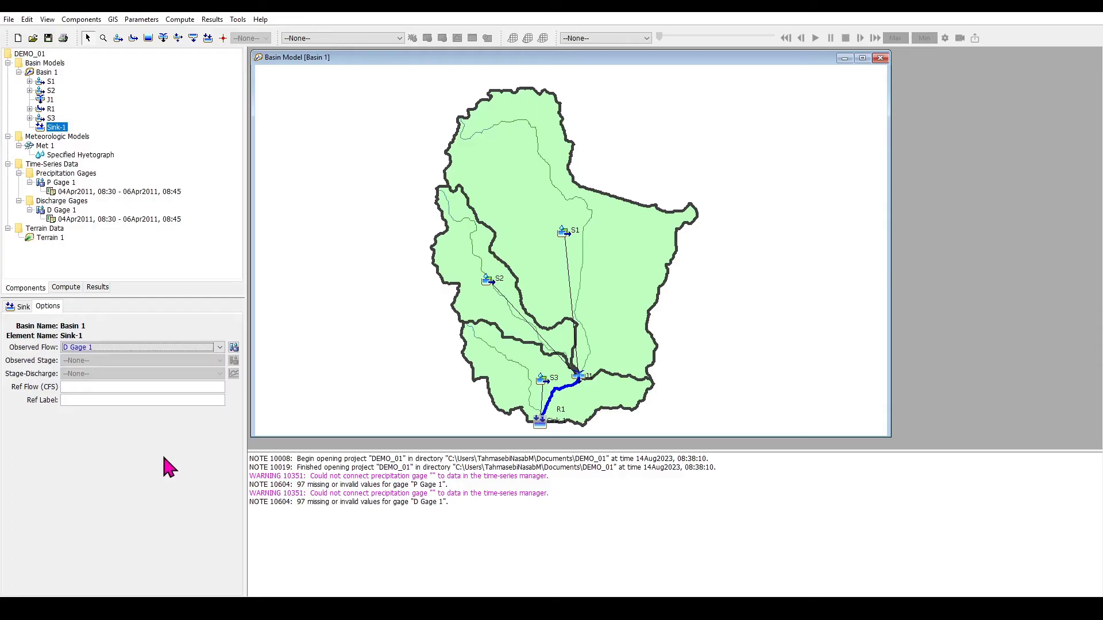
left_click(48, 38)
Create control specifications named Control 1 in the Control Specifications Manager and close the manager.
left_click(89, 22)
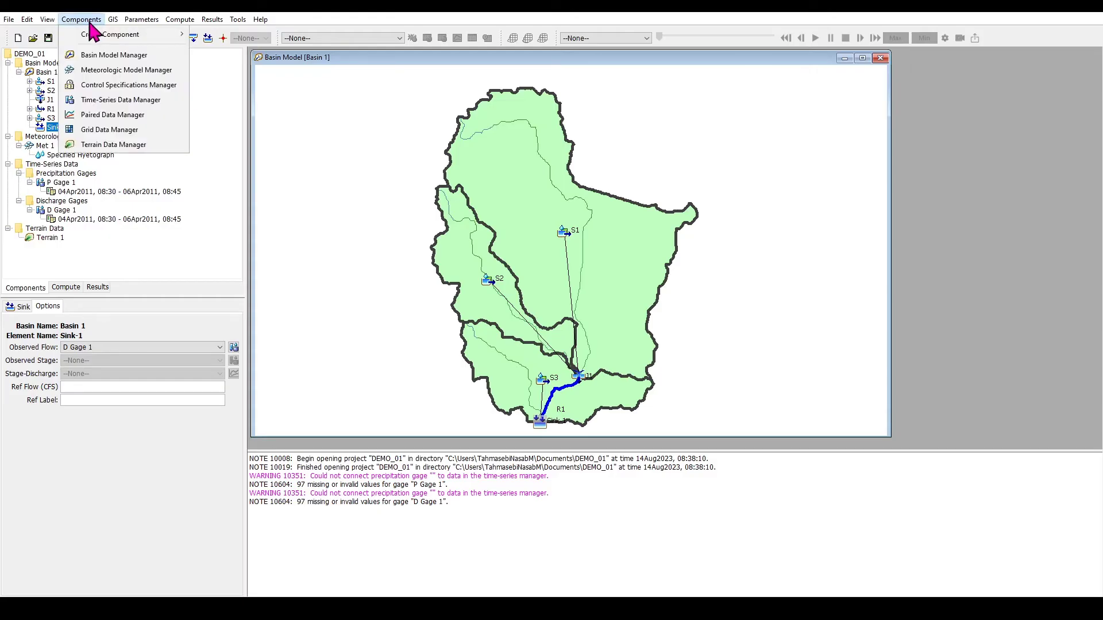
left_click(115, 86)
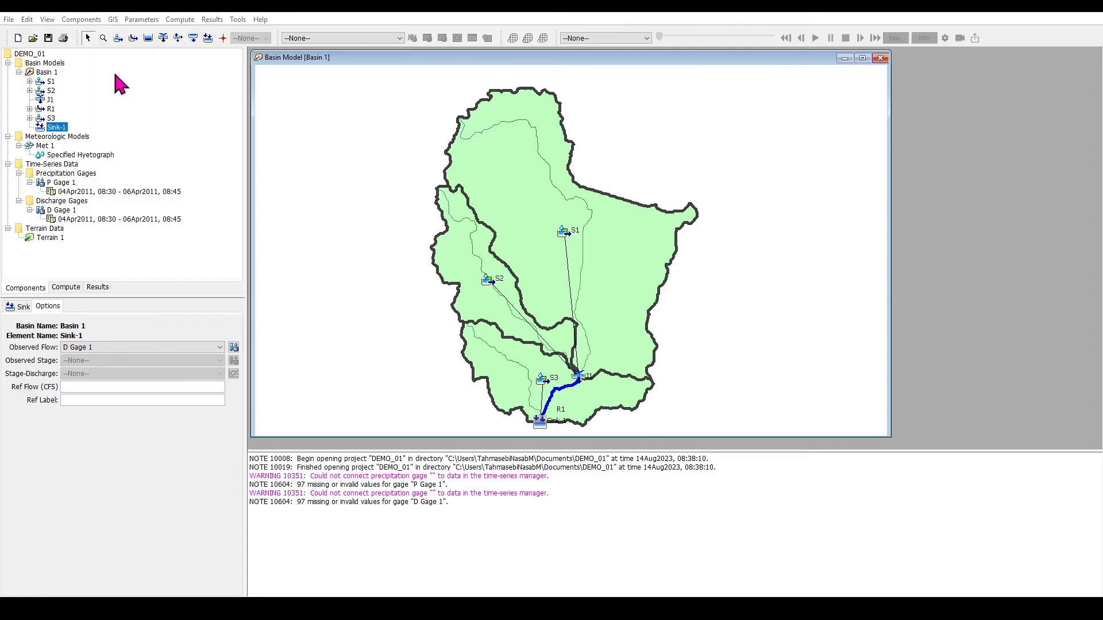
left_click(258, 131)
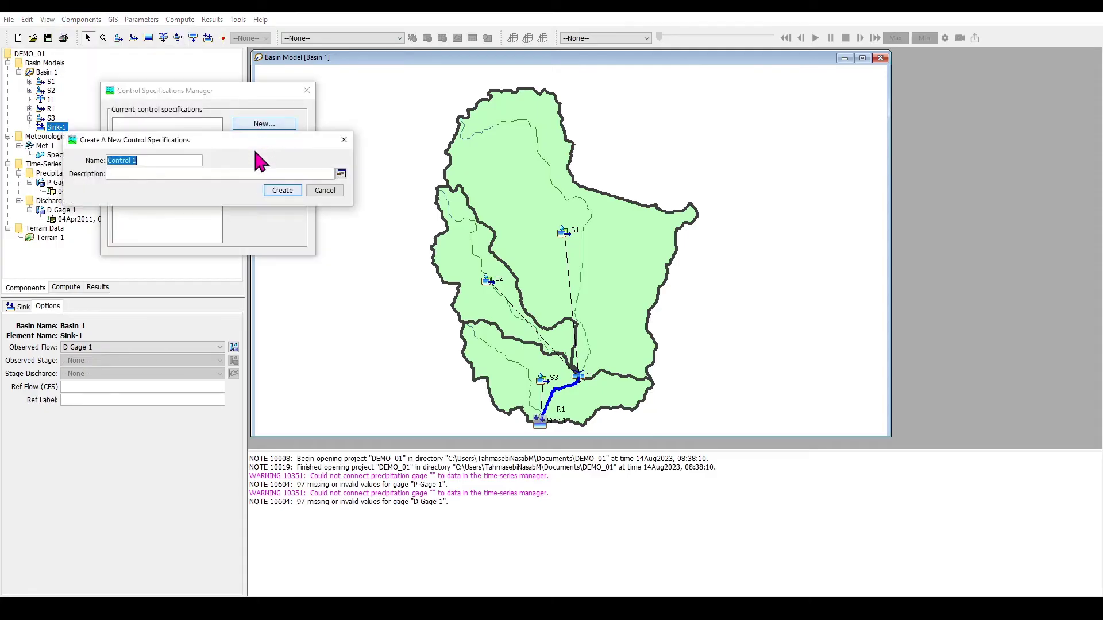
left_click(284, 190)
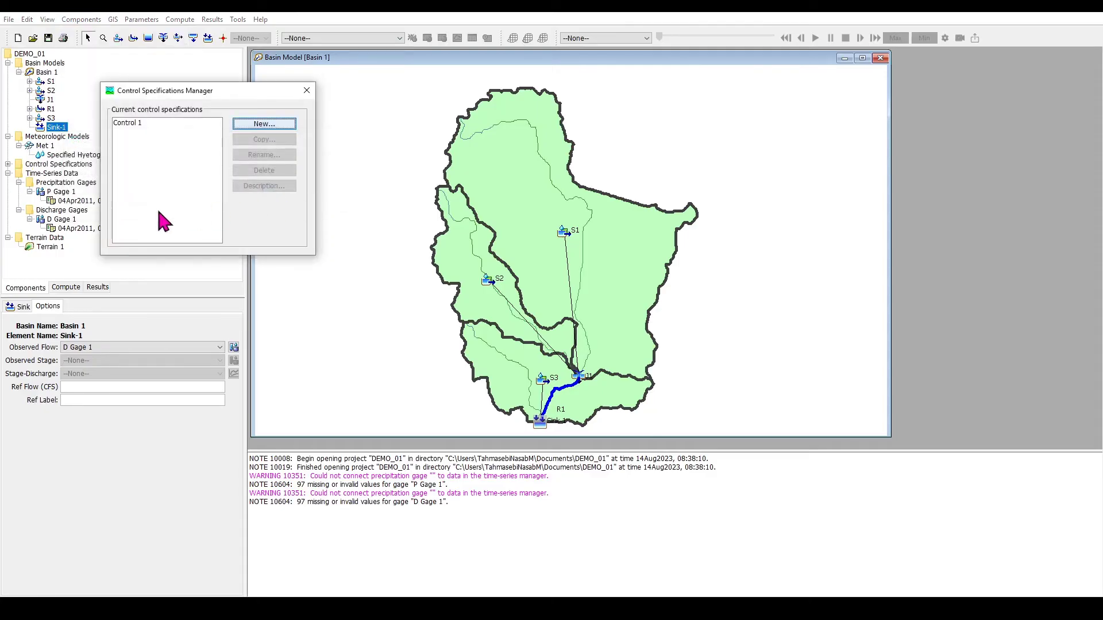
left_click(307, 90)
Set Control 1 to start on 04Apr2011 at 08:30 and end on 04Apr2011 at 08:45, and save the project.
left_click(8, 164)
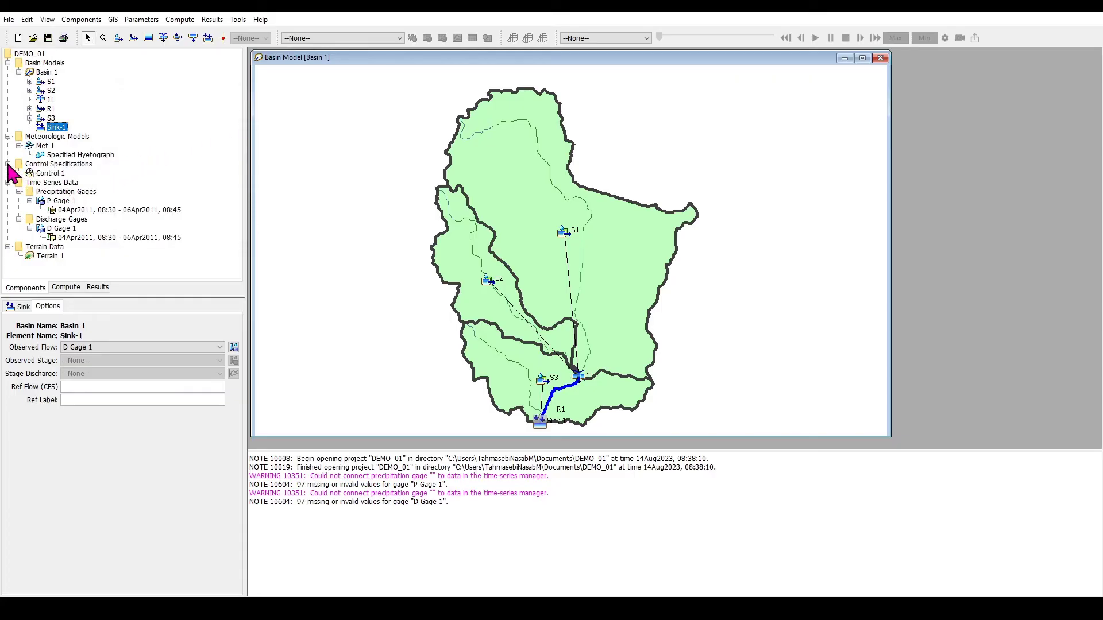
left_click(51, 175)
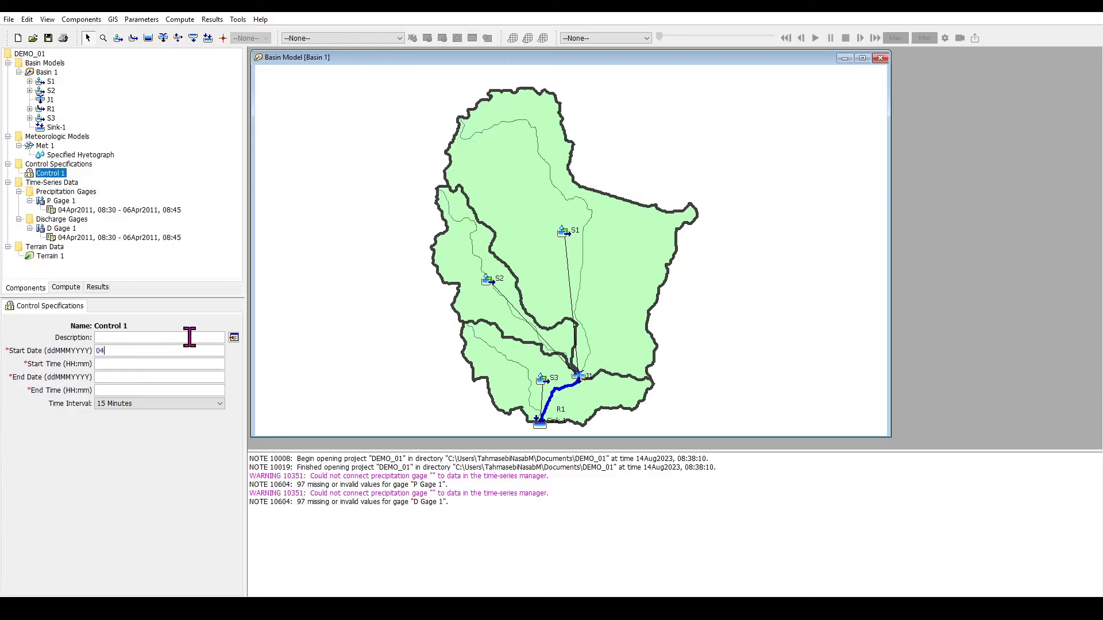
type("201")
type(":")
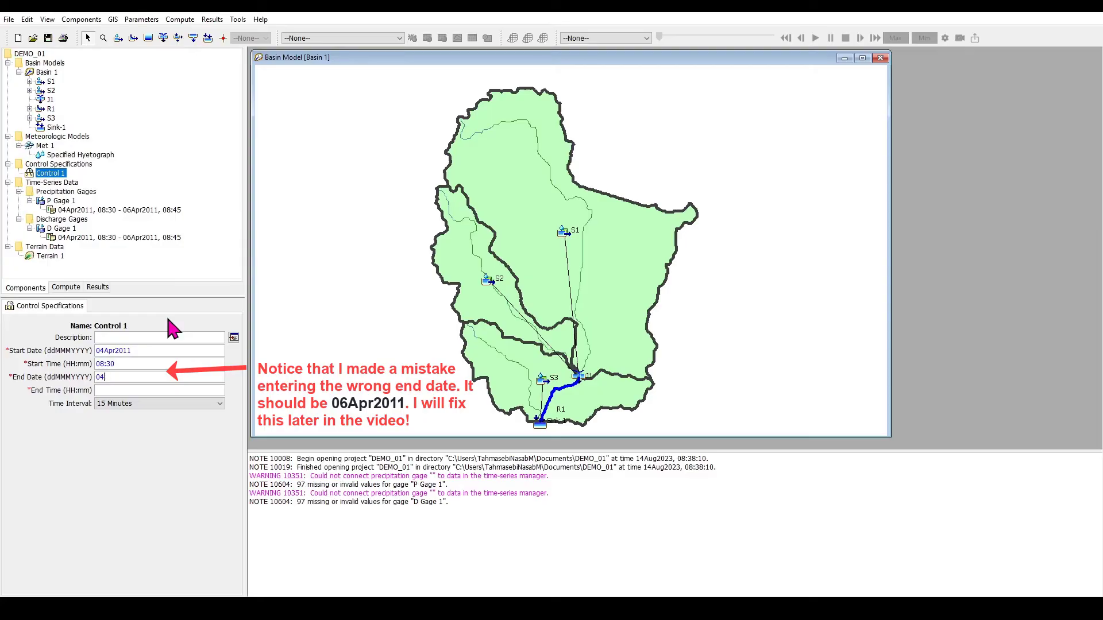
type("Apr2011")
left_click(49, 36)
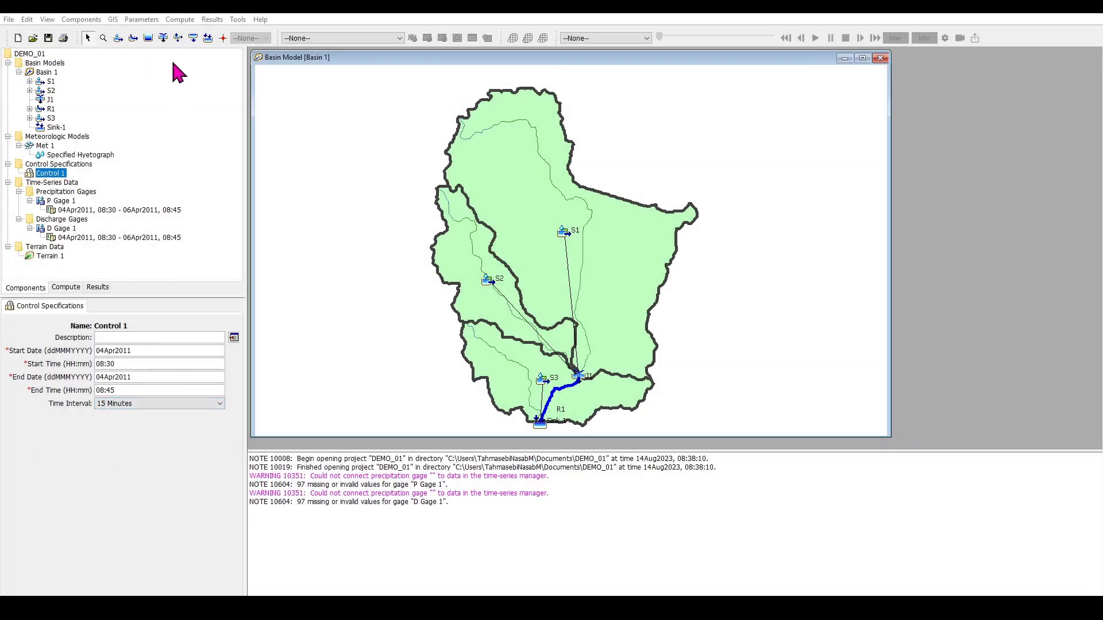
Create simulation run Run 1 from Basin 1, Met 1 and Control 1, and close the Simulation Run Manager.
left_click(188, 22)
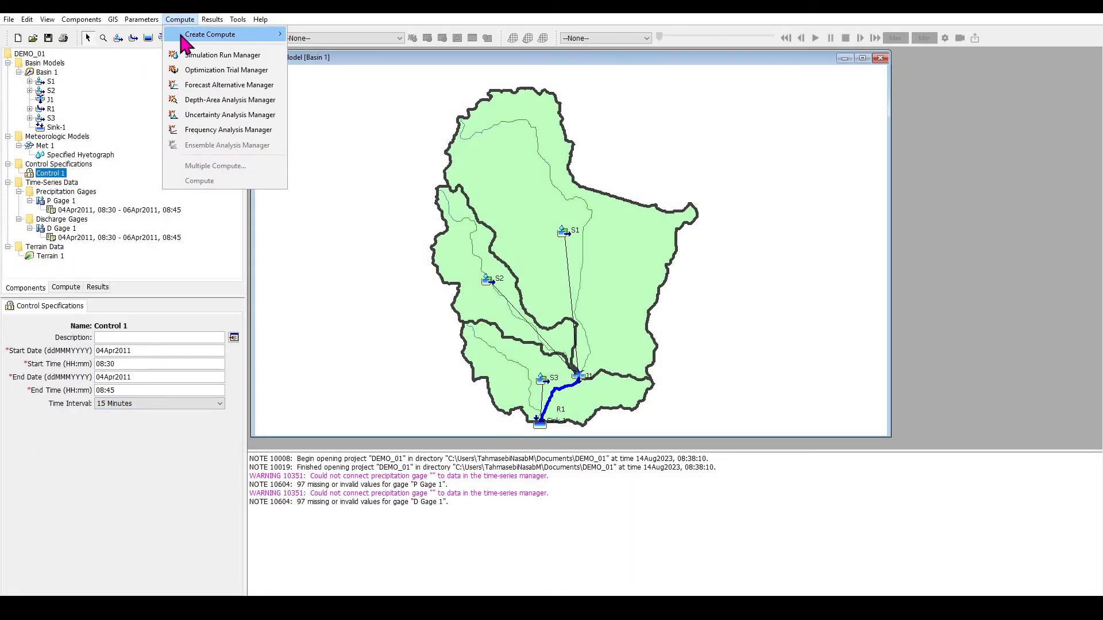
left_click(194, 58)
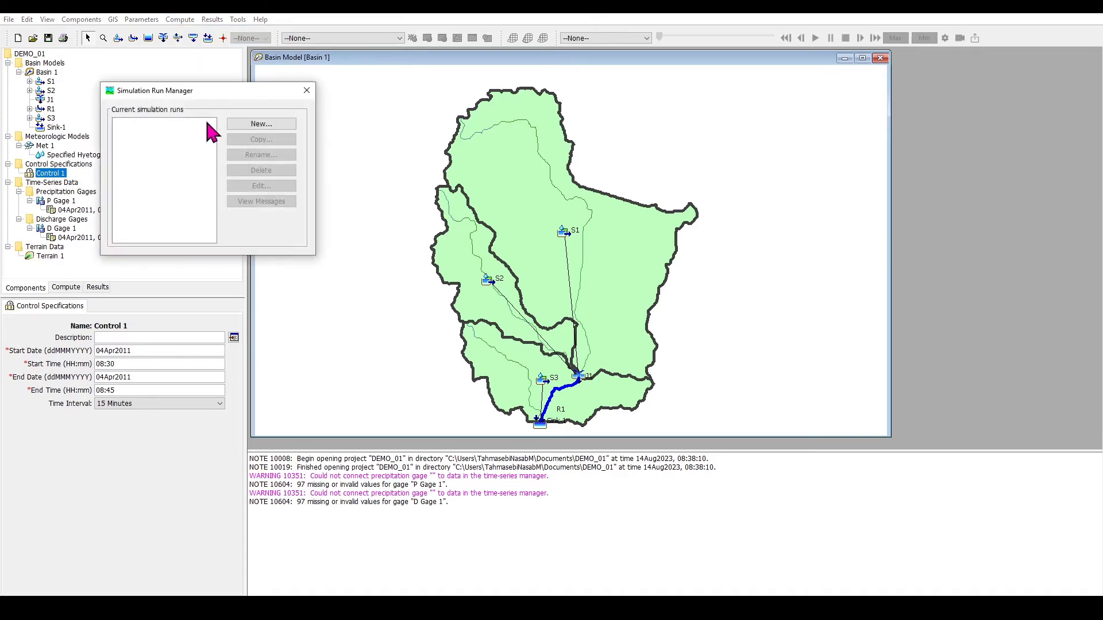
left_click(242, 124)
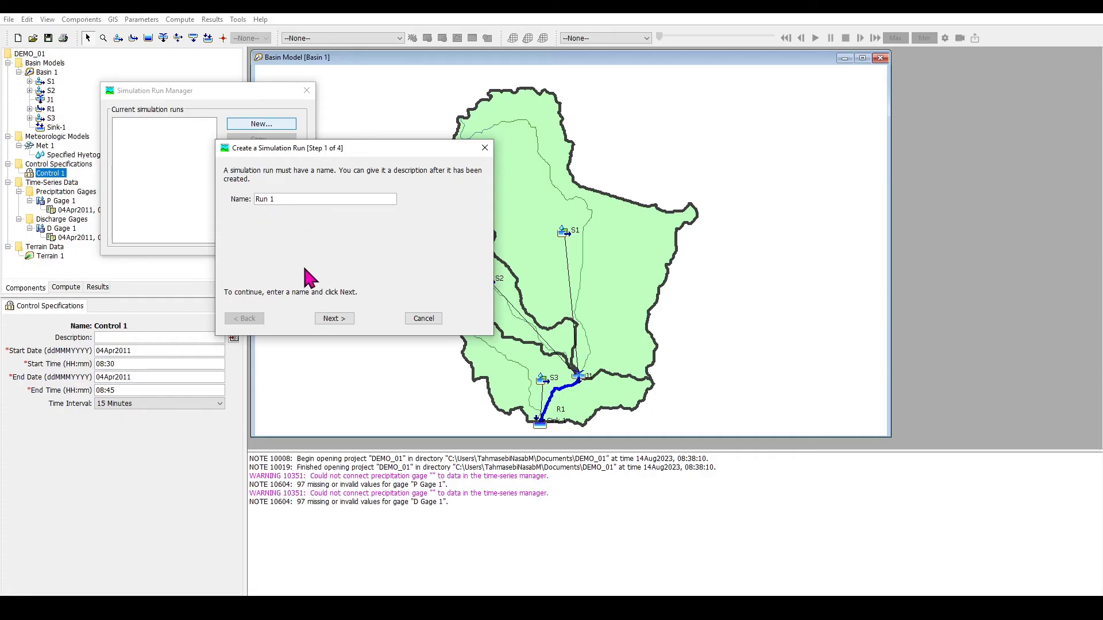
left_click(332, 320)
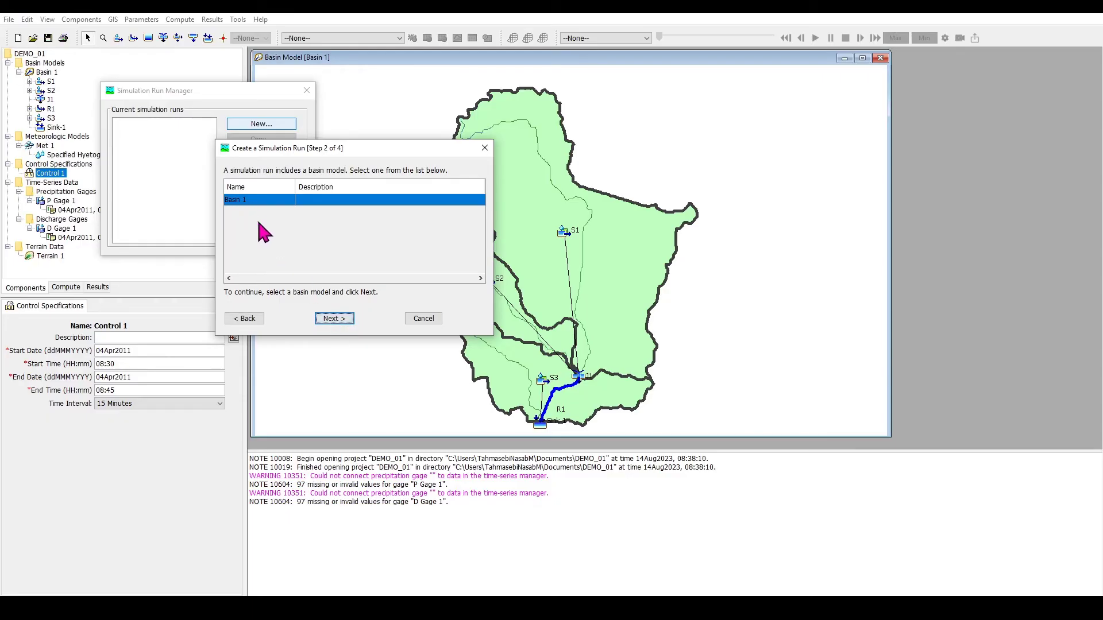
left_click(321, 319)
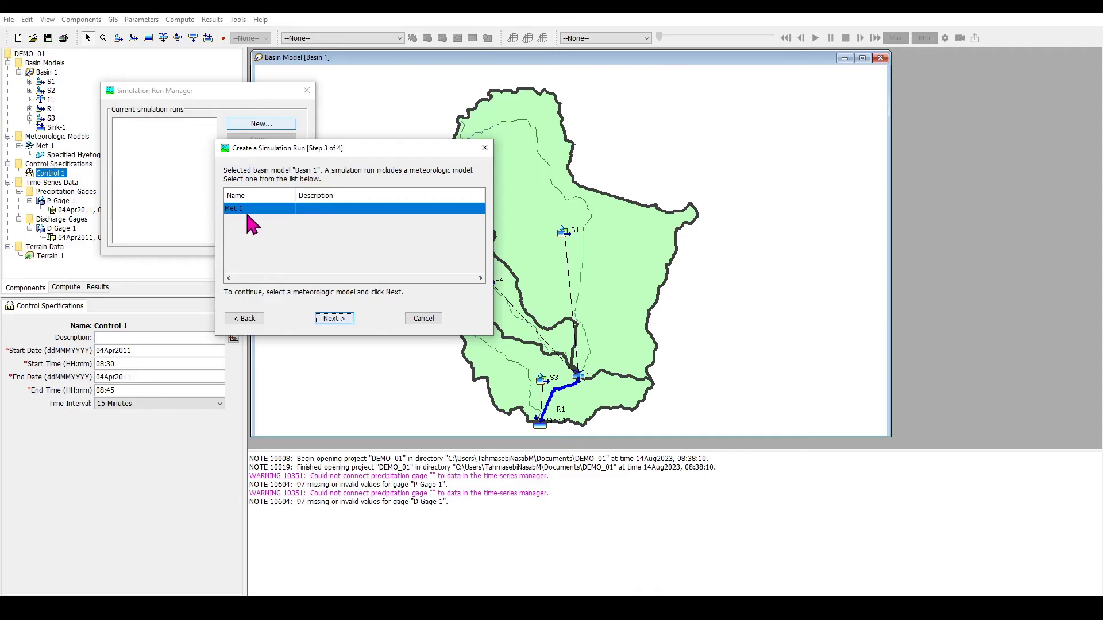
left_click(334, 318)
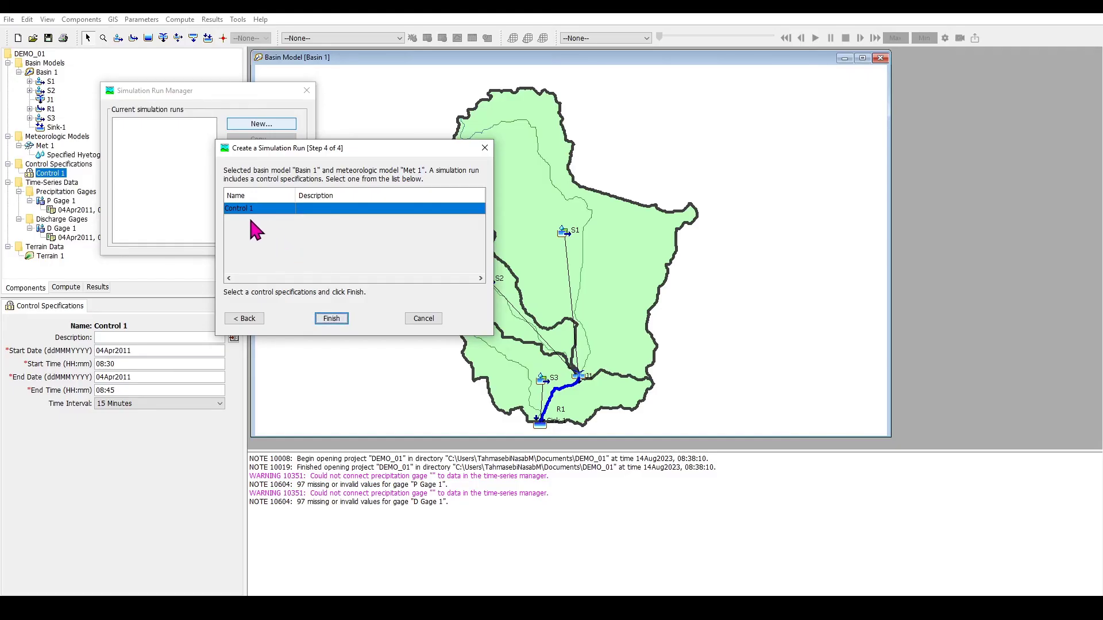
left_click(332, 319)
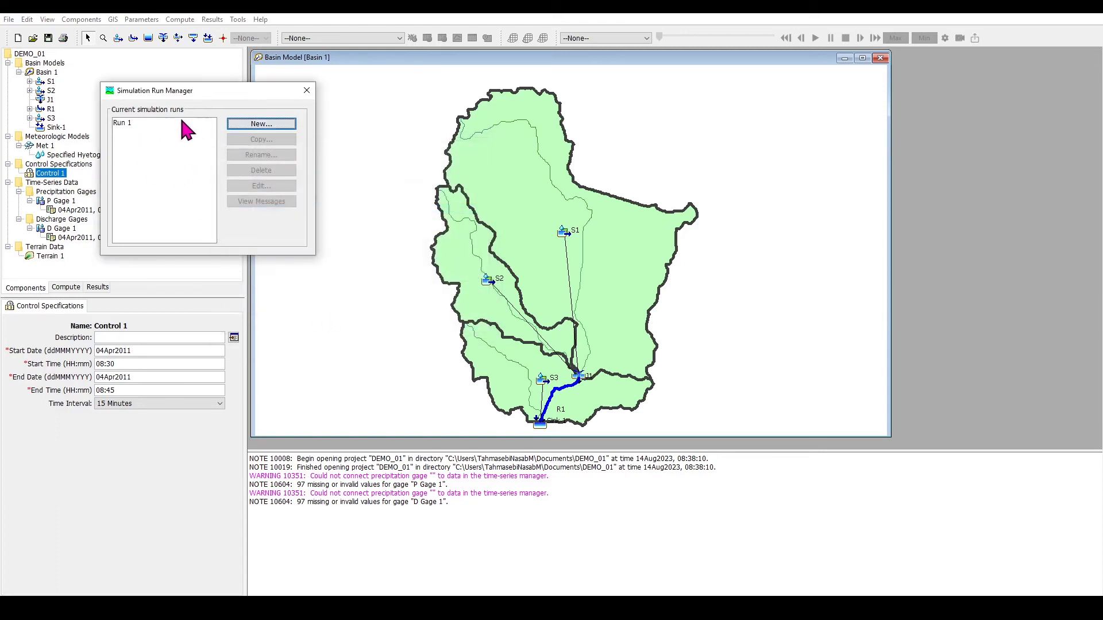
left_click(307, 93)
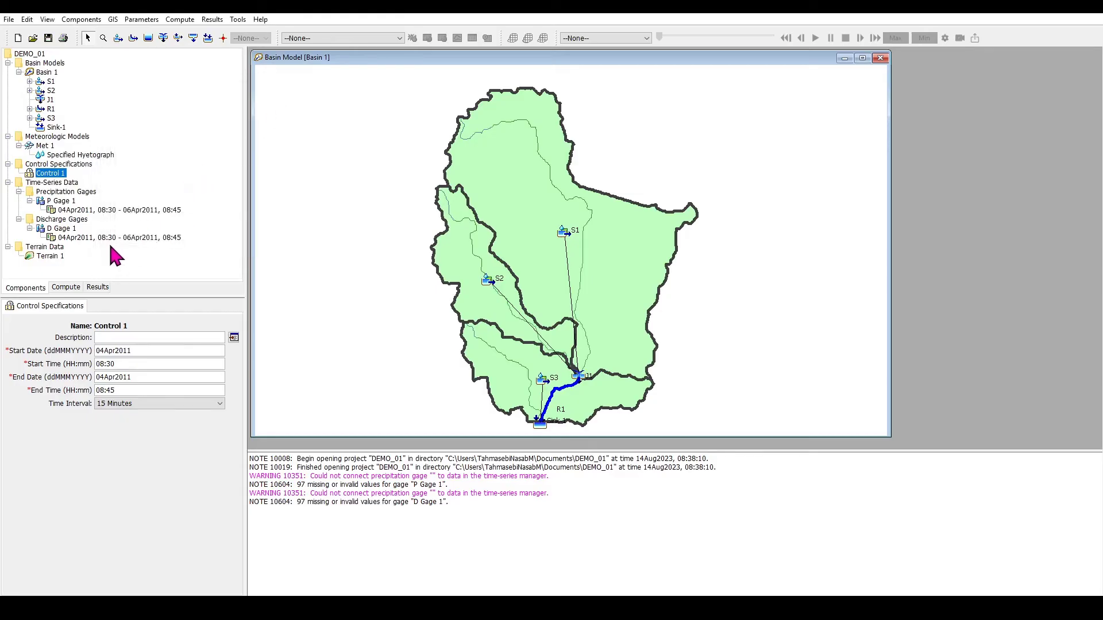
Try to compute simulation run Run 1 and close its compute progress window.
left_click(65, 287)
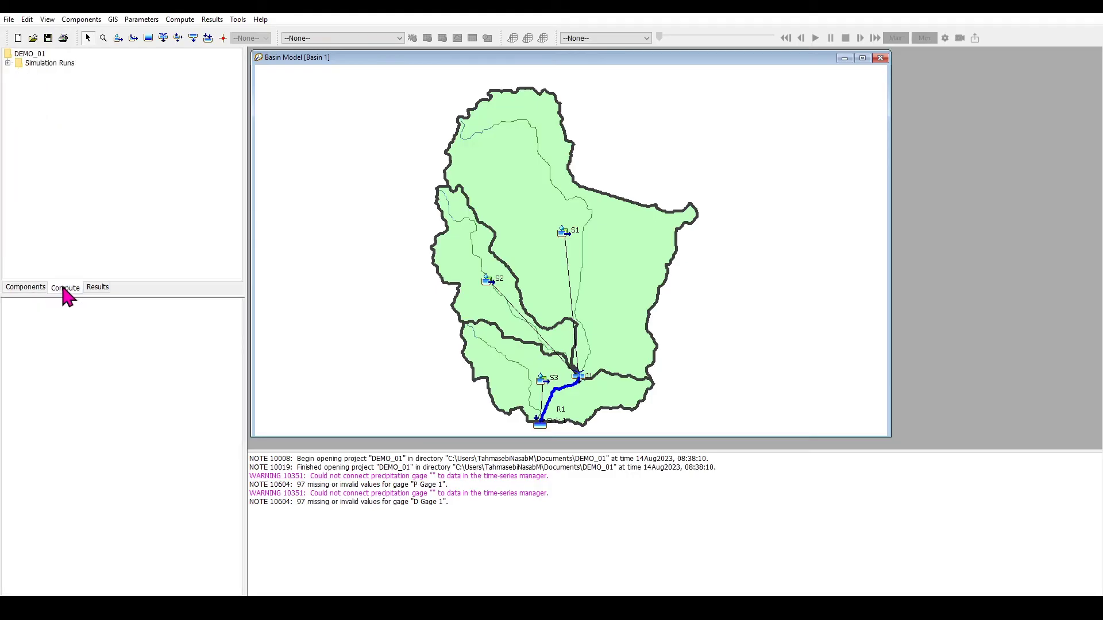
left_click(8, 63)
left_click(44, 72)
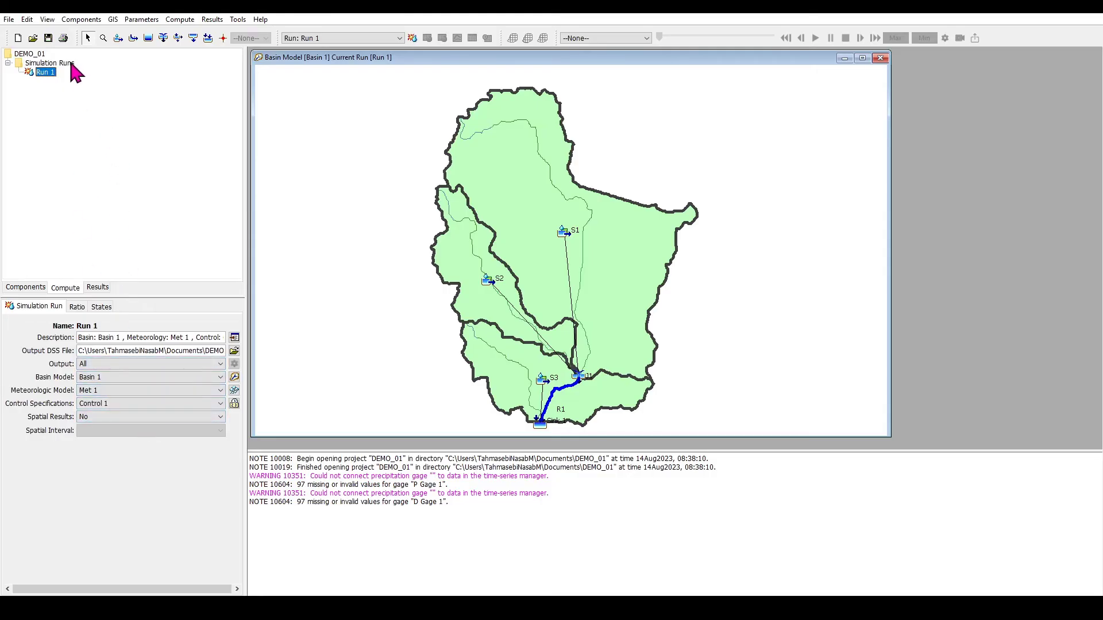
right_click(49, 74)
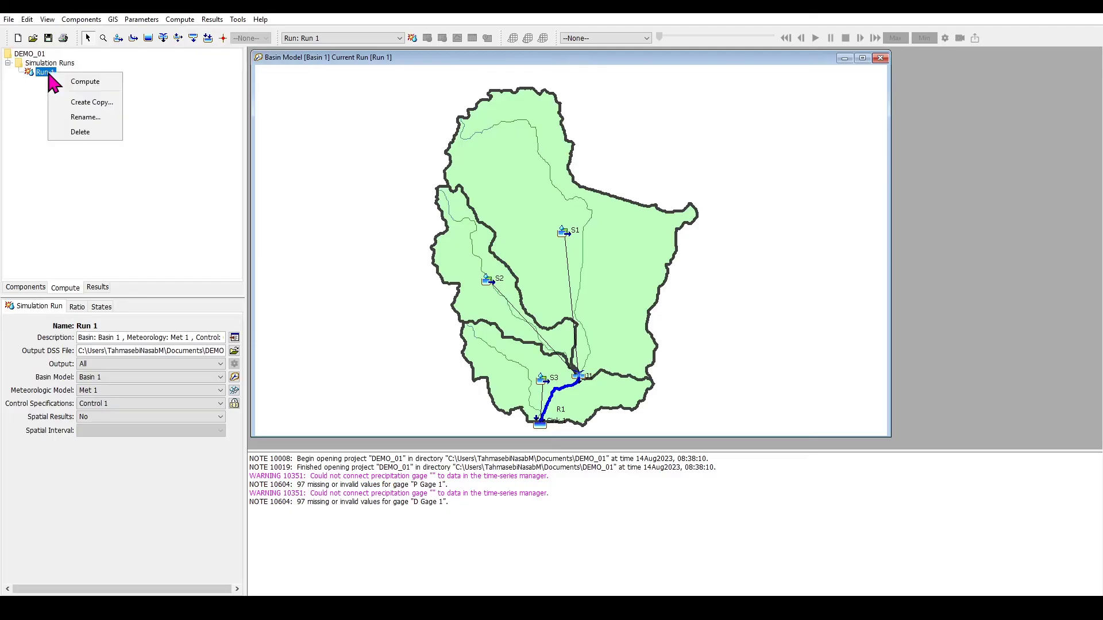
left_click(64, 83)
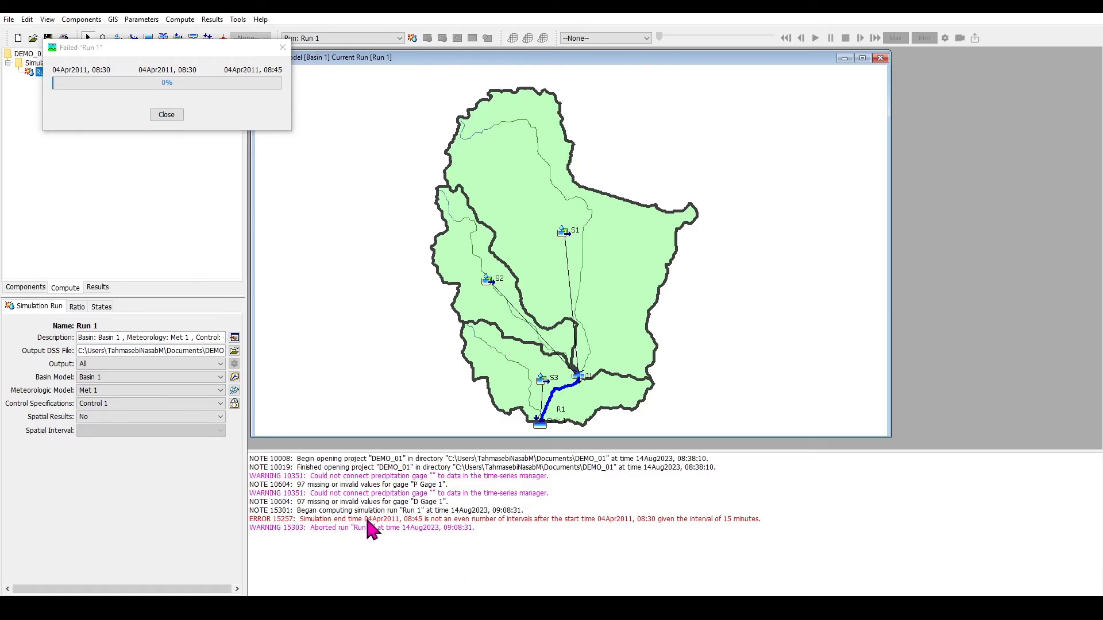
left_click(171, 115)
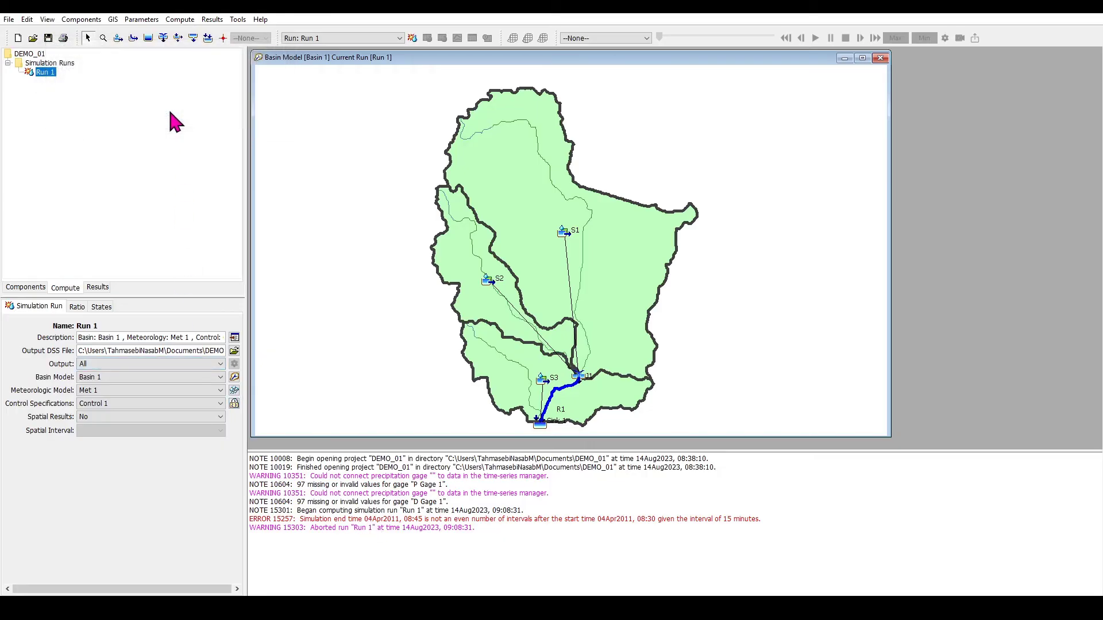
Set the end date of control specifications Control 1 to 06Apr2011.
left_click(34, 287)
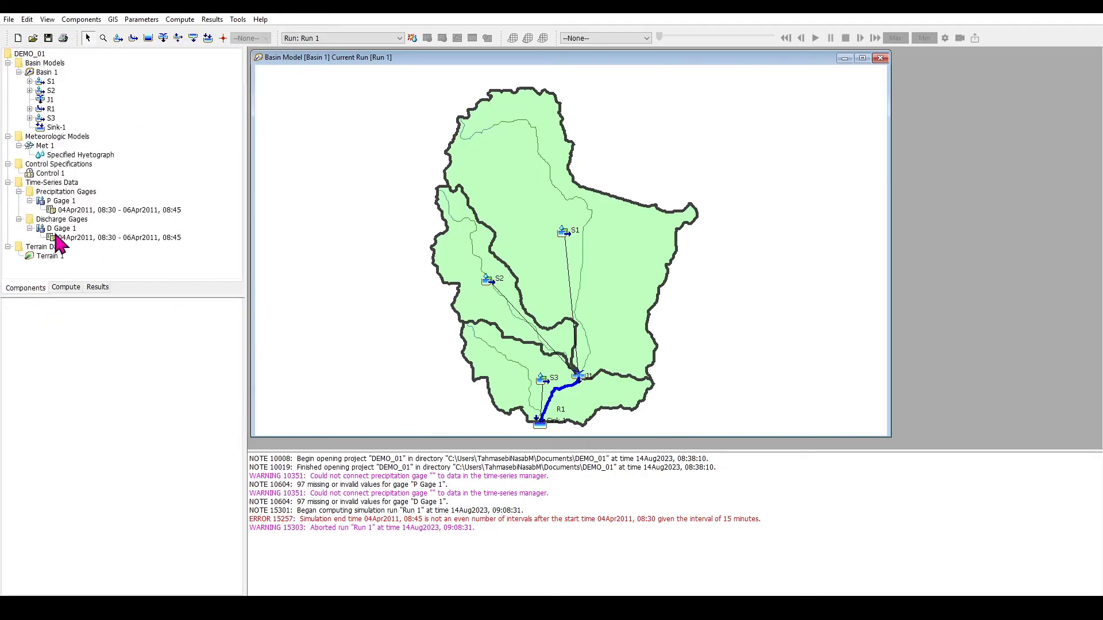
left_click(54, 175)
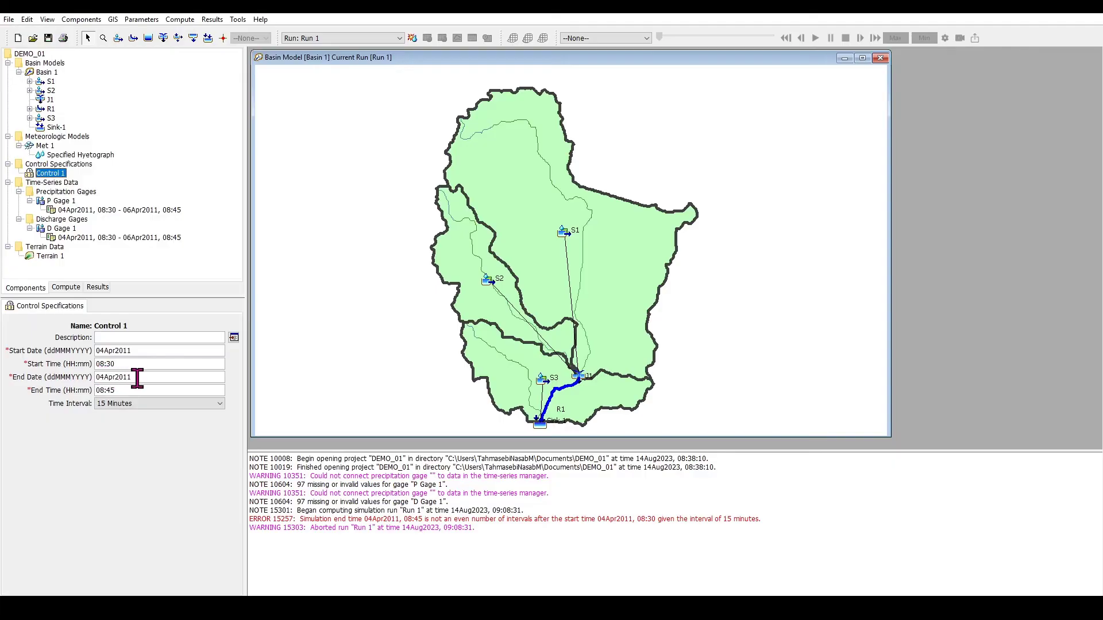
double_click(118, 377)
left_click(103, 377)
Compute simulation run Run 1 again with the corrected control specifications.
left_click(66, 287)
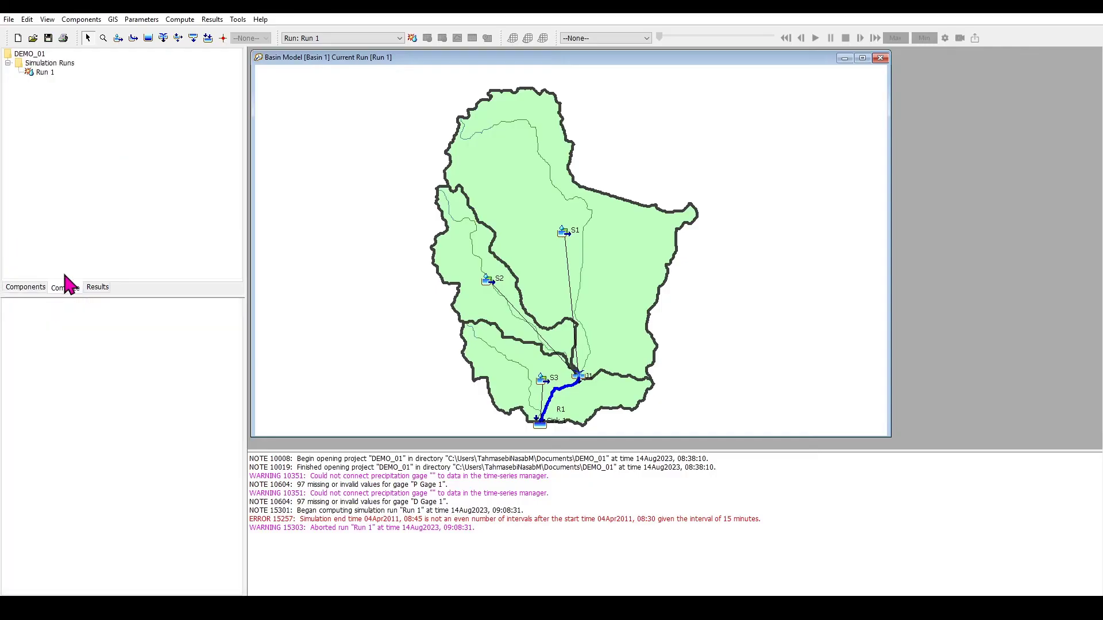
right_click(43, 73)
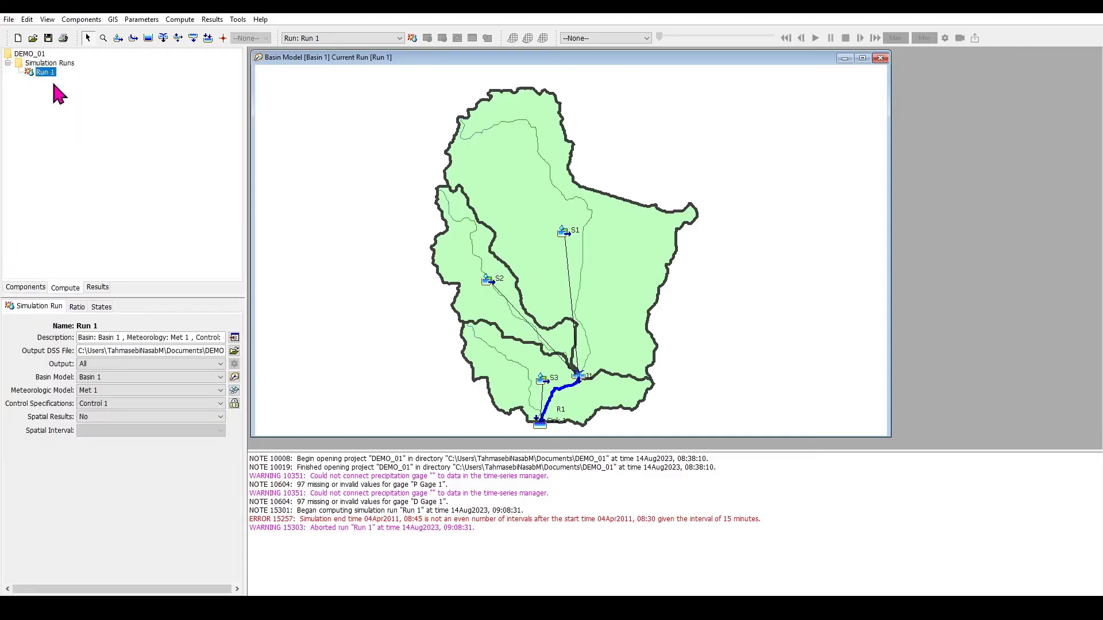
left_click(51, 81)
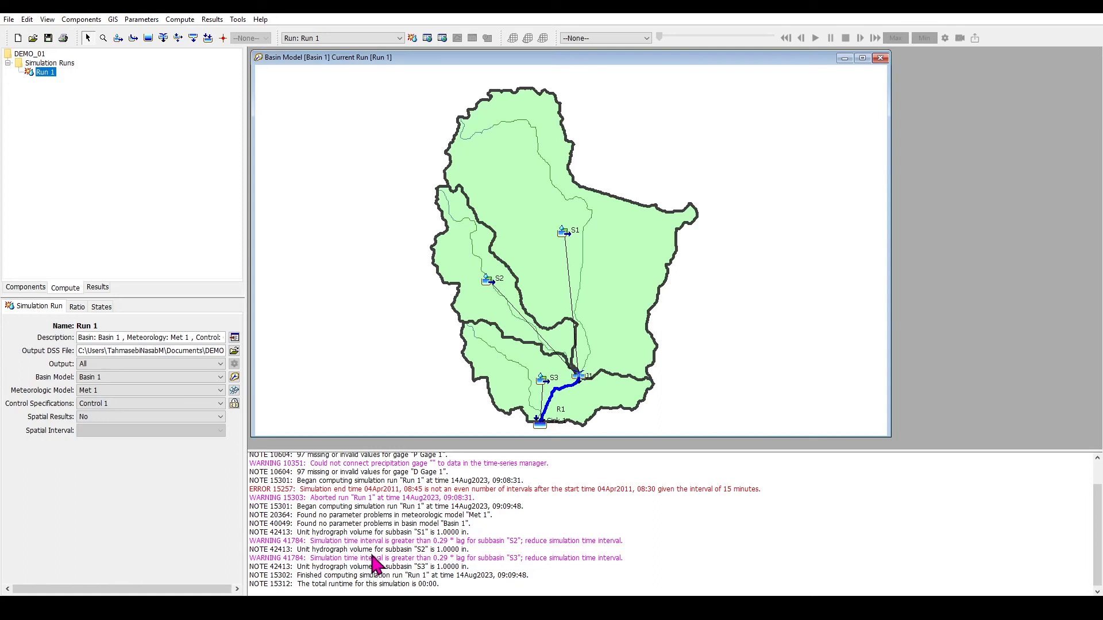
Review the Global Summary and Calibration Summary results of Run 1 and close them.
left_click(99, 287)
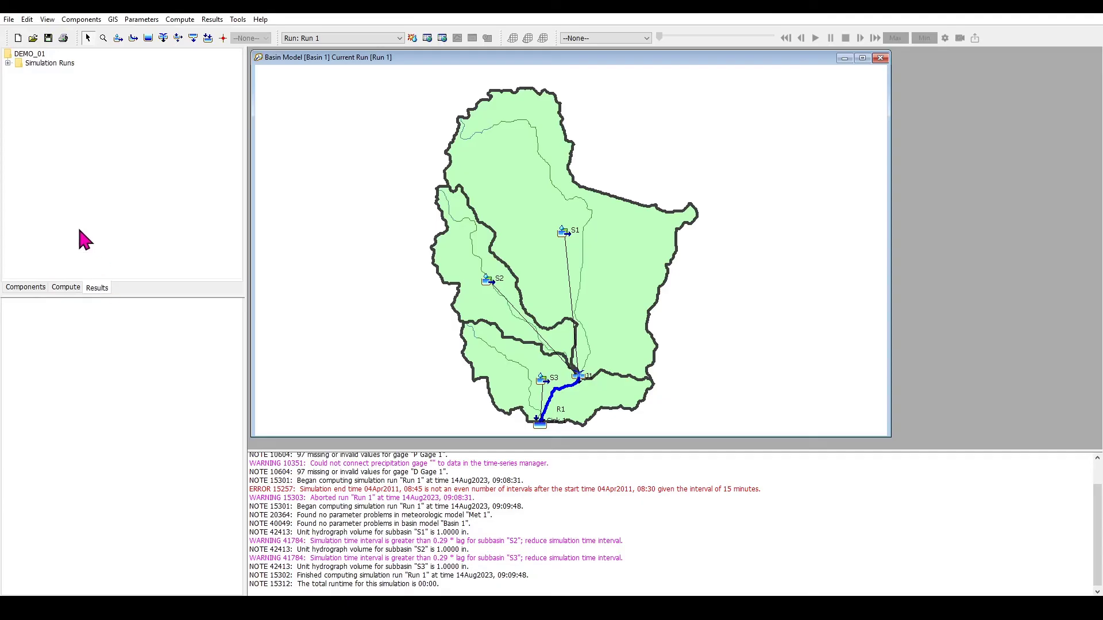
left_click(8, 63)
double_click(38, 73)
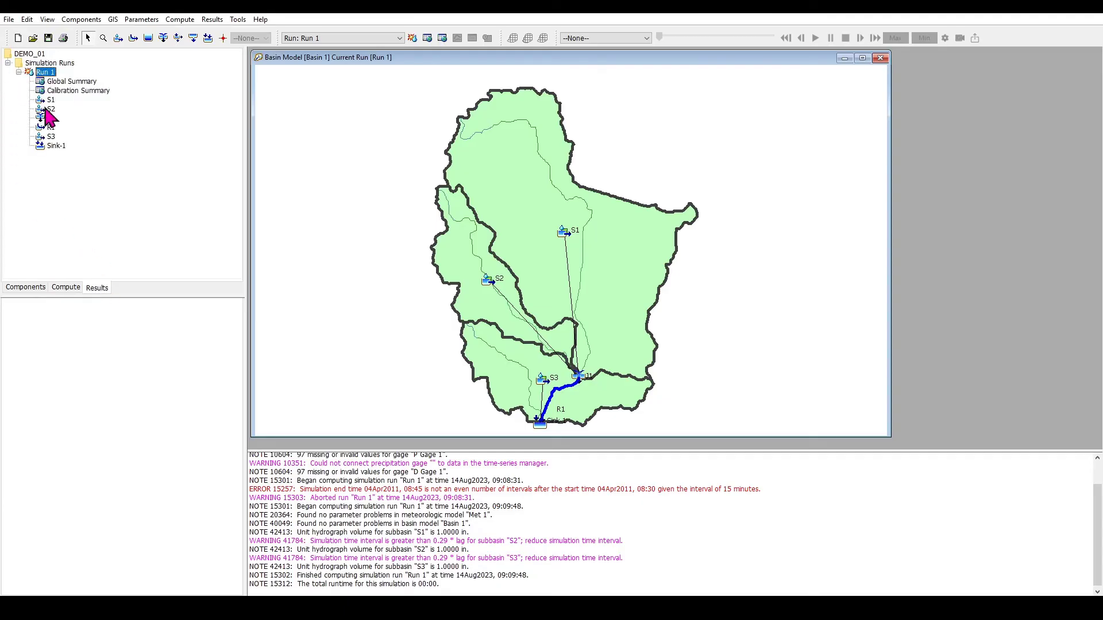
left_click(70, 81)
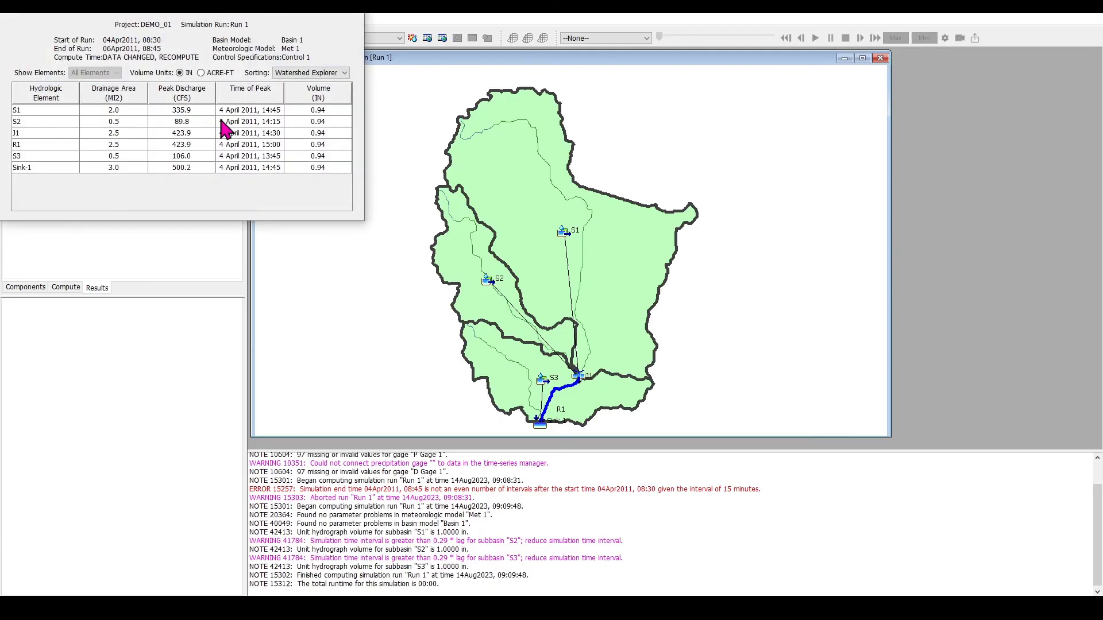
left_click(113, 89)
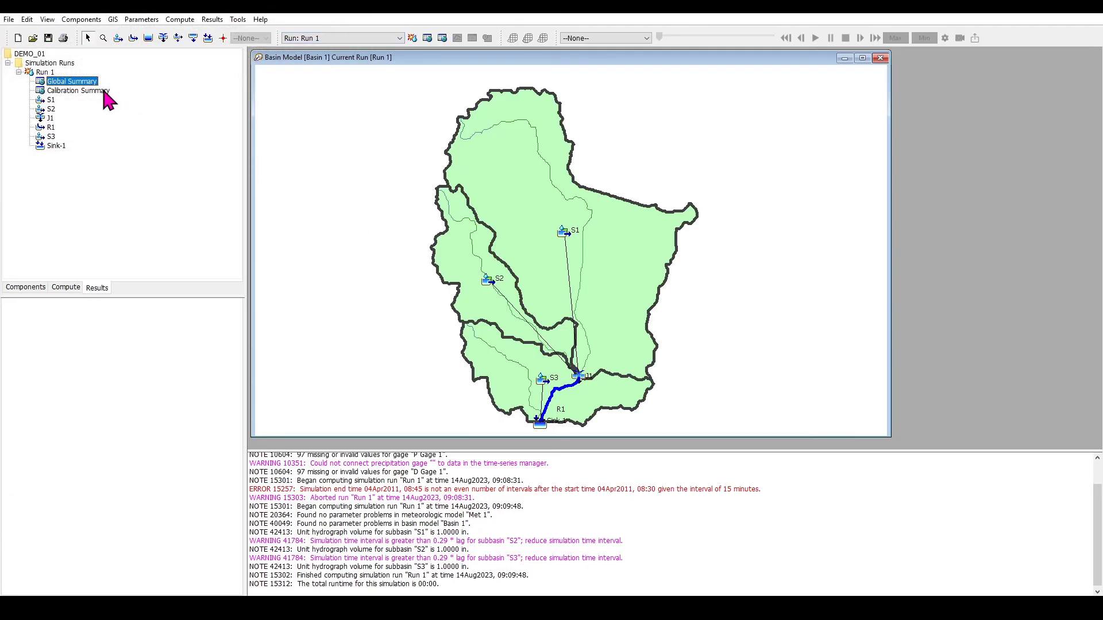
left_click(354, 15)
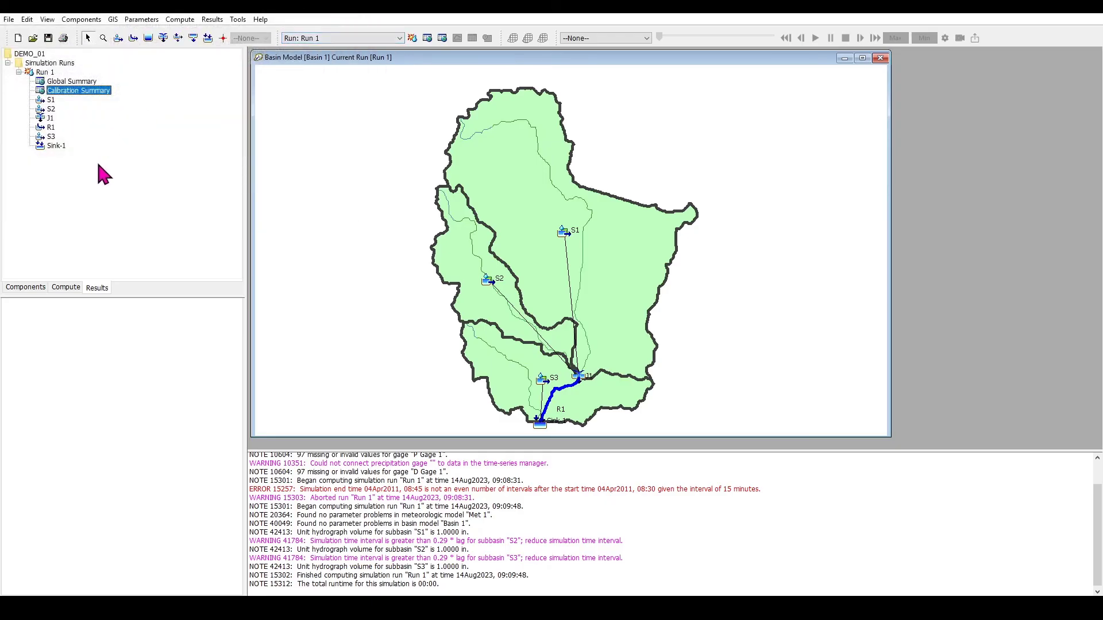
Compare simulated outflow with observed flow in the Sink-1 result graph of Run 1, and close the graph.
double_click(55, 146)
left_click(64, 155)
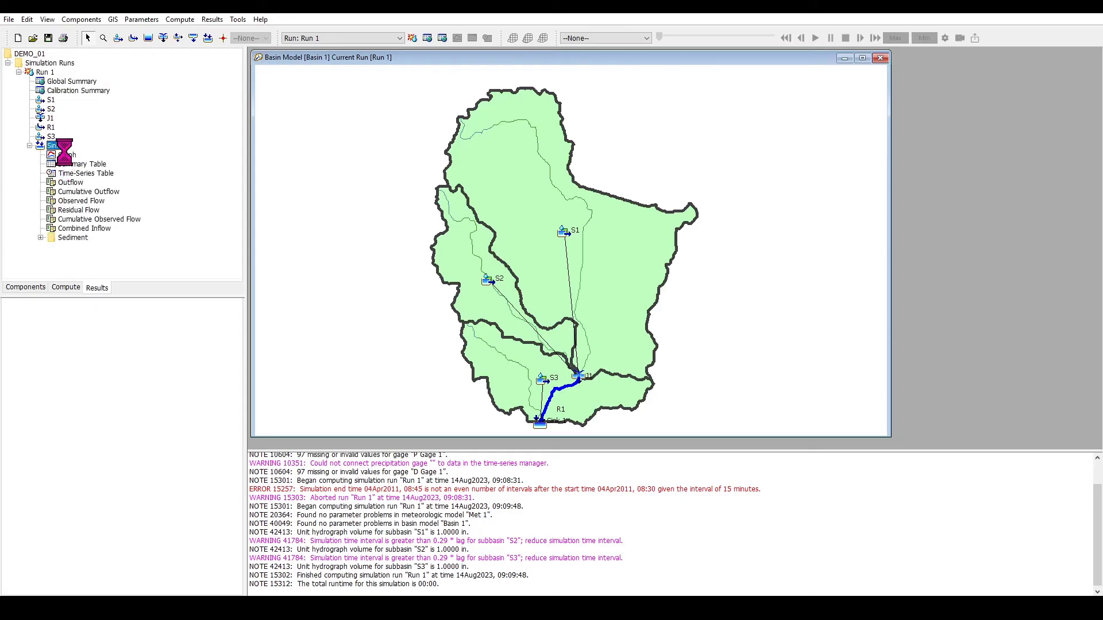
left_click_drag(107, 26, 195, 86)
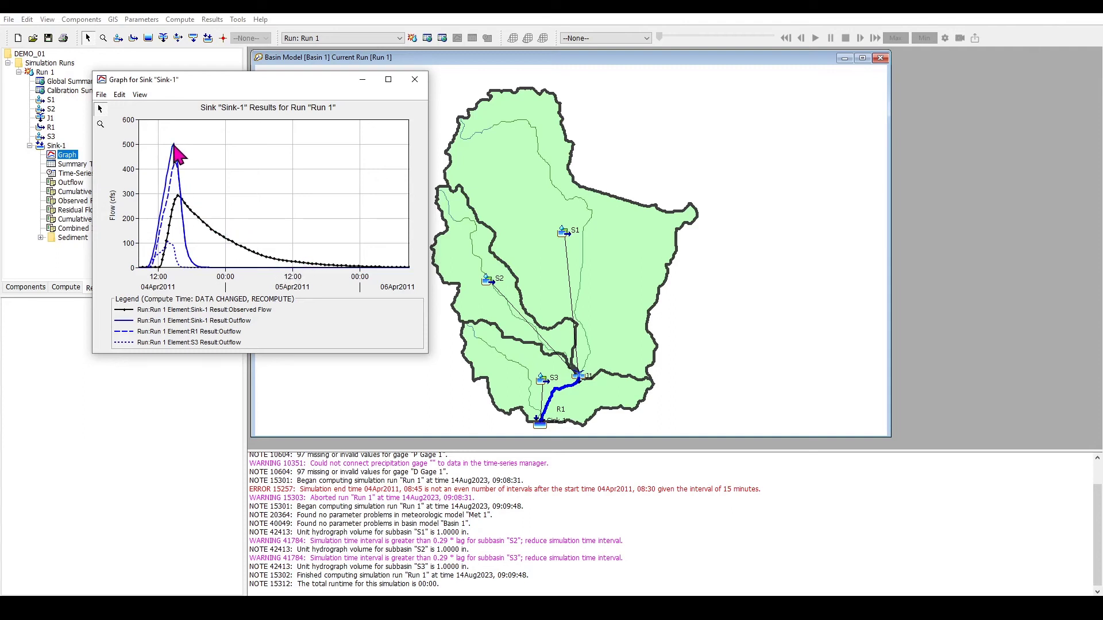
mouse_move(179, 200)
left_click(415, 79)
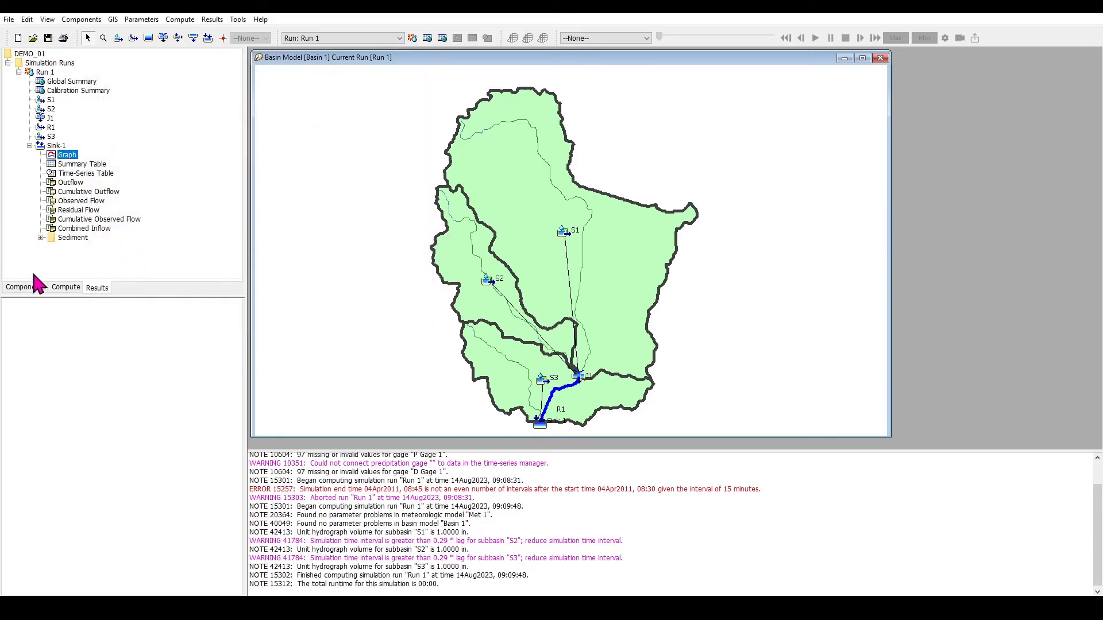
In Basin 1's SCS Unit Hydrograph transform parameters, set the graph type of subbasin S1 to Peak Rate Factor 150.
left_click(39, 289)
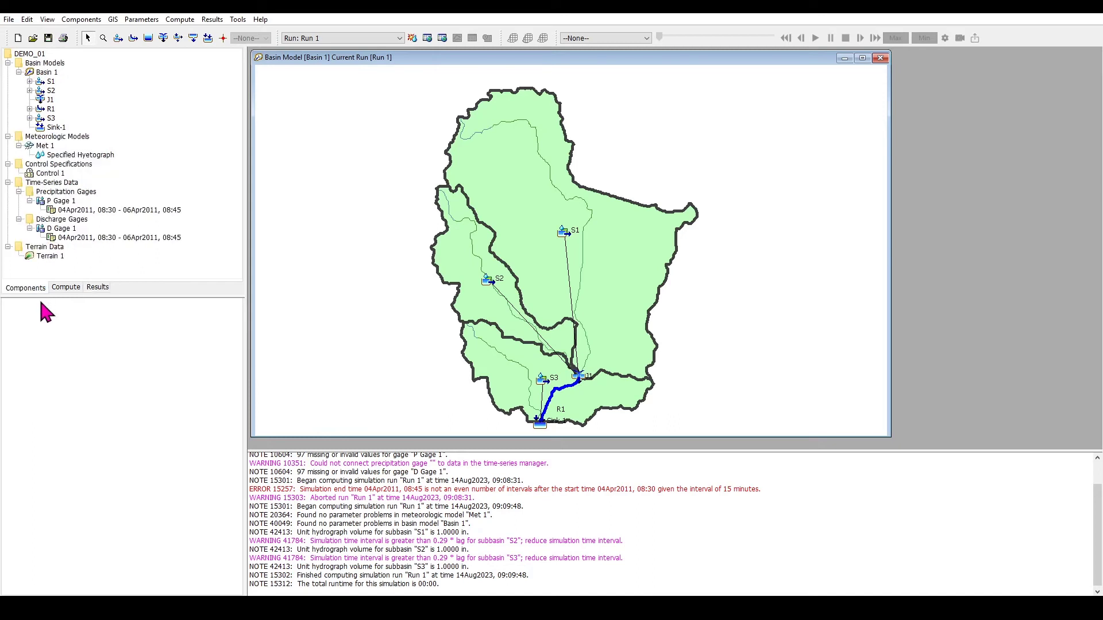
left_click(47, 73)
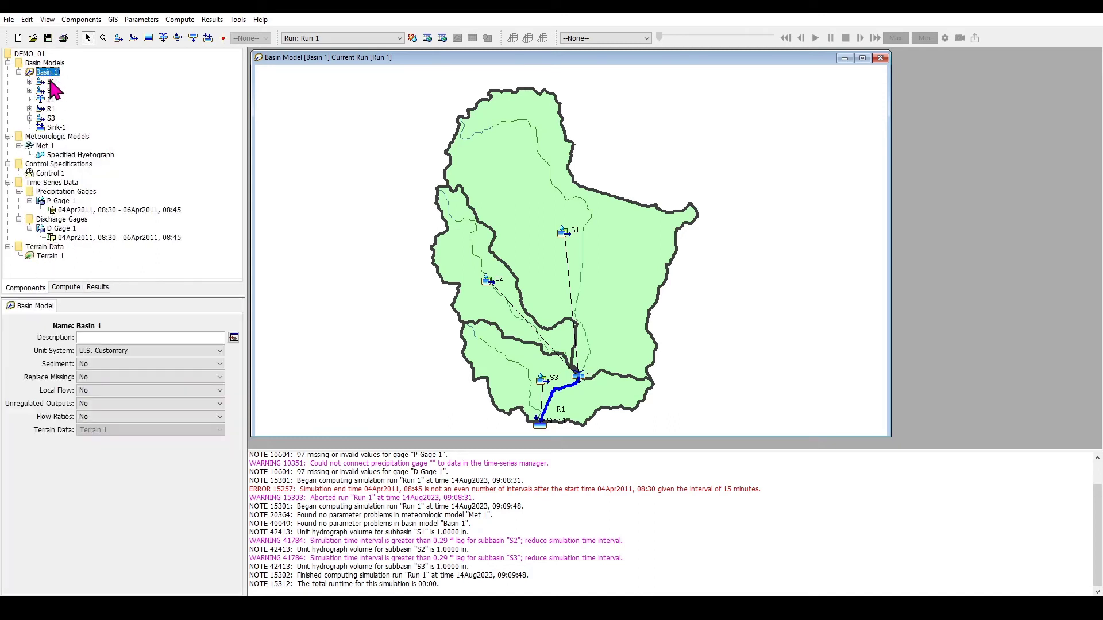
left_click(147, 19)
mouse_move(176, 128)
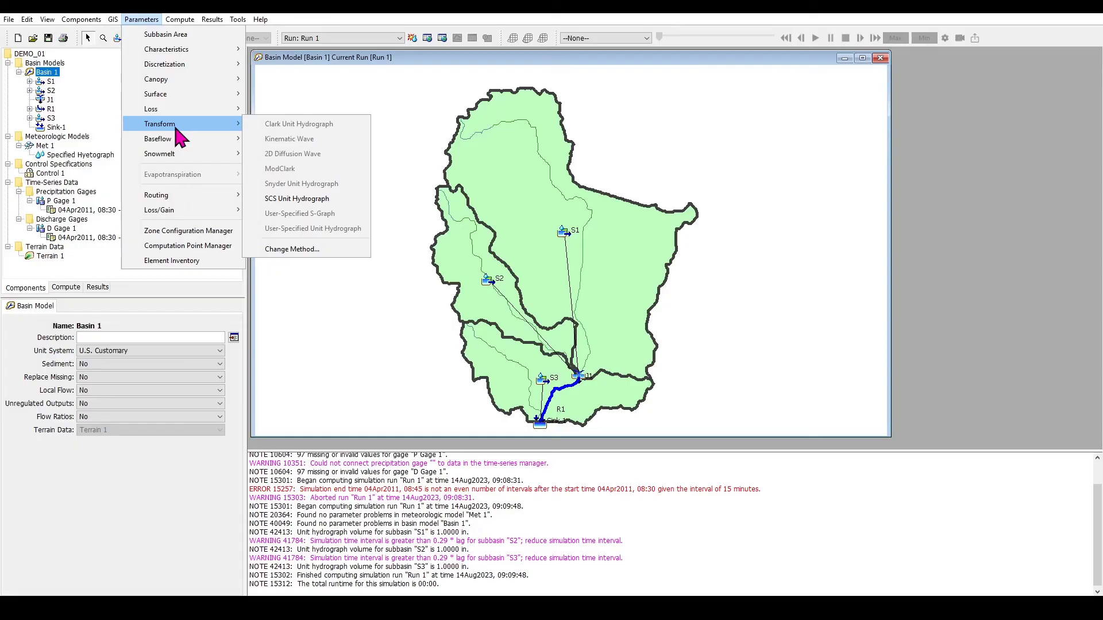
left_click(311, 199)
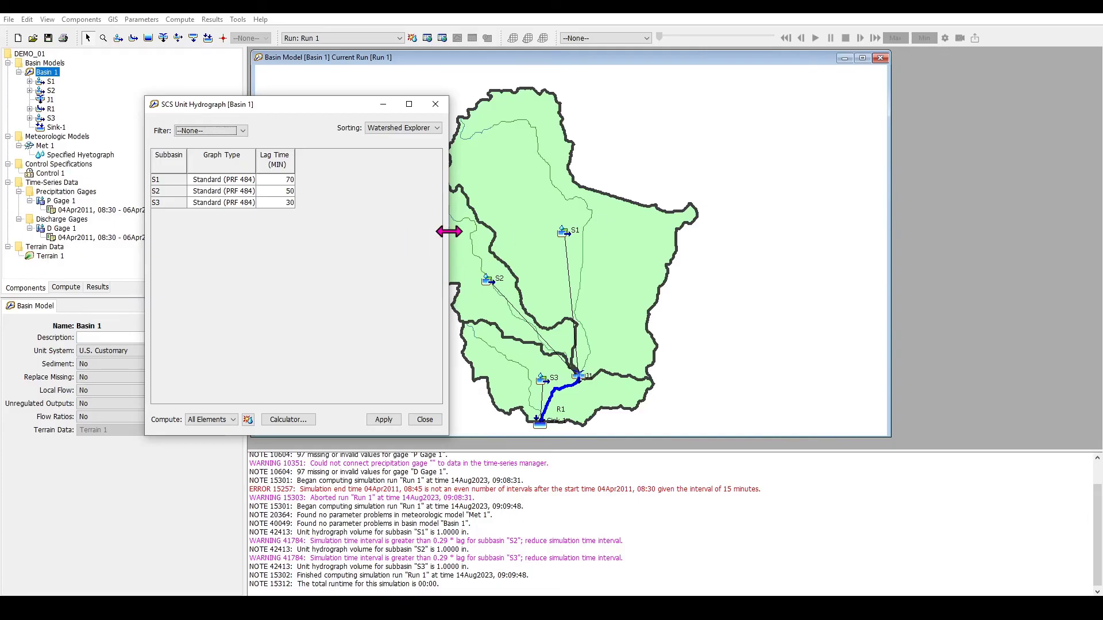
left_click_drag(448, 231, 834, 230)
left_click_drag(256, 159, 377, 159)
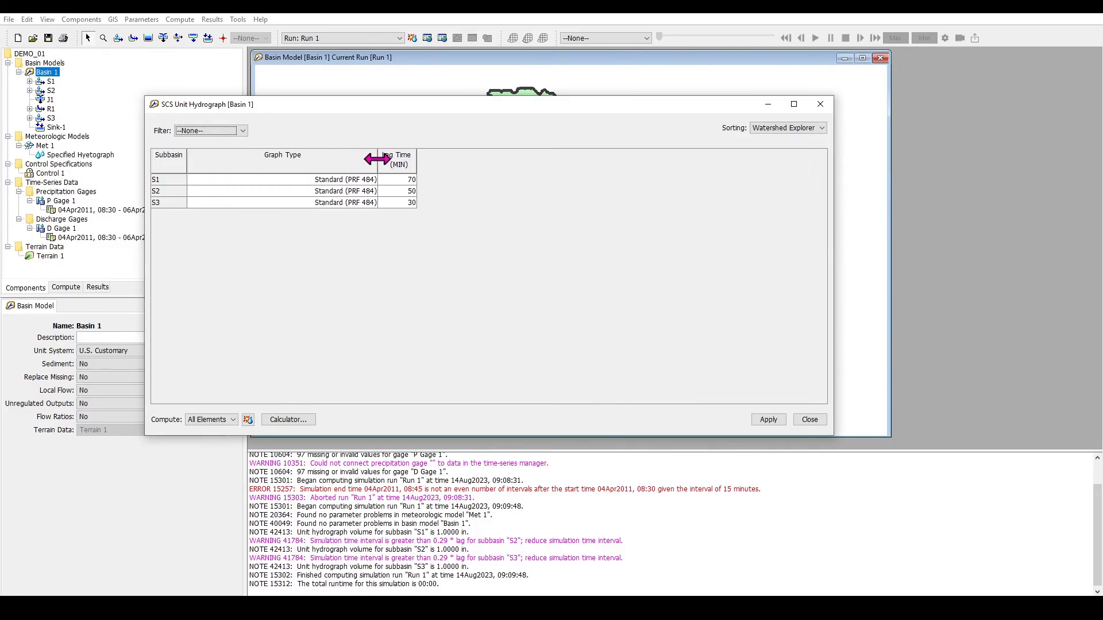
left_click(359, 180)
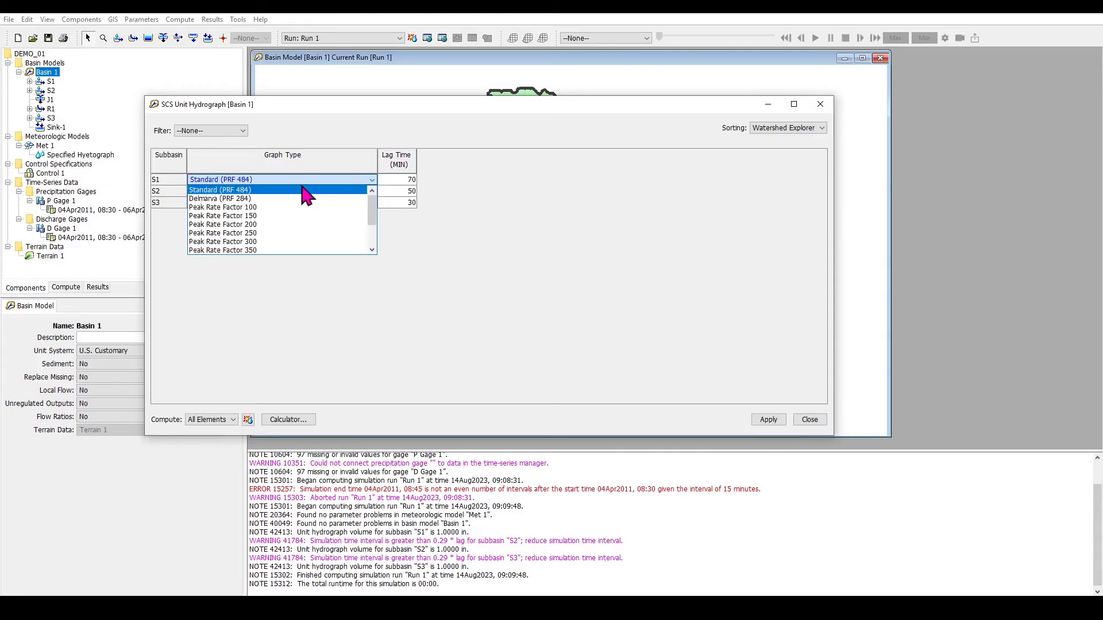
left_click(256, 216)
Set the graph type of subbasins S2 and S3 to Peak Rate Factor 150, apply the changes and close the parameter table.
left_click(254, 193)
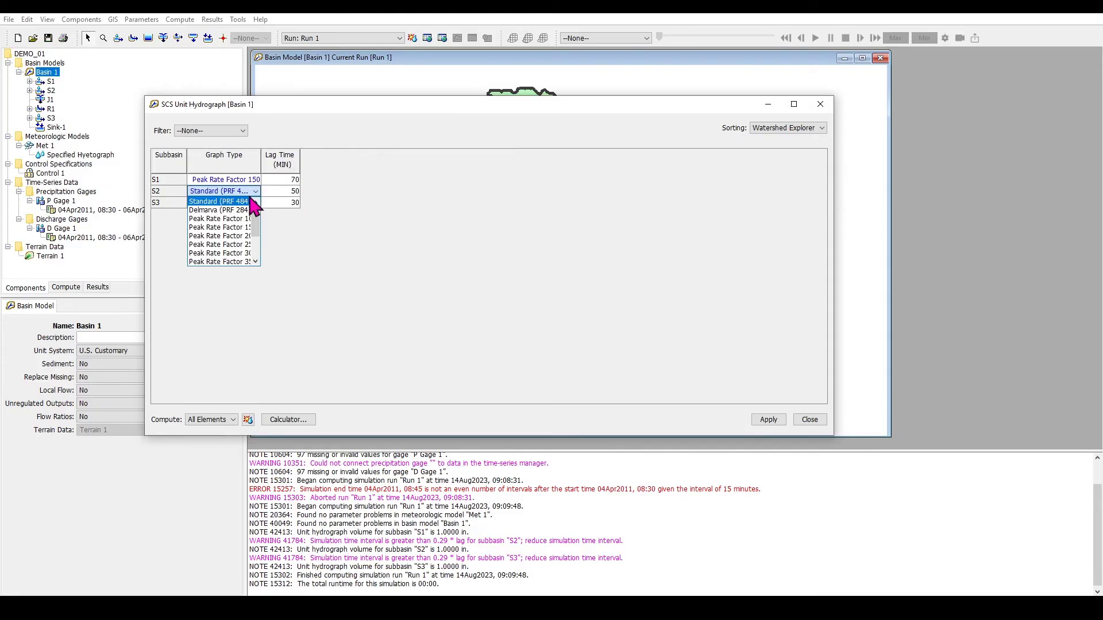
left_click(245, 228)
left_click(253, 202)
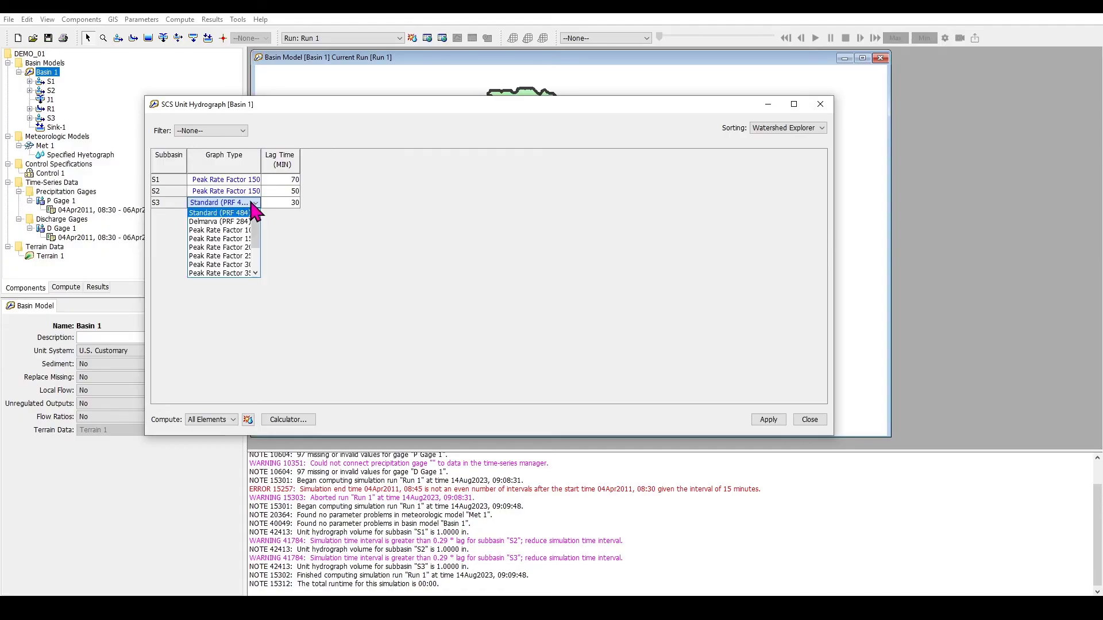
left_click(245, 239)
left_click(768, 420)
left_click(820, 104)
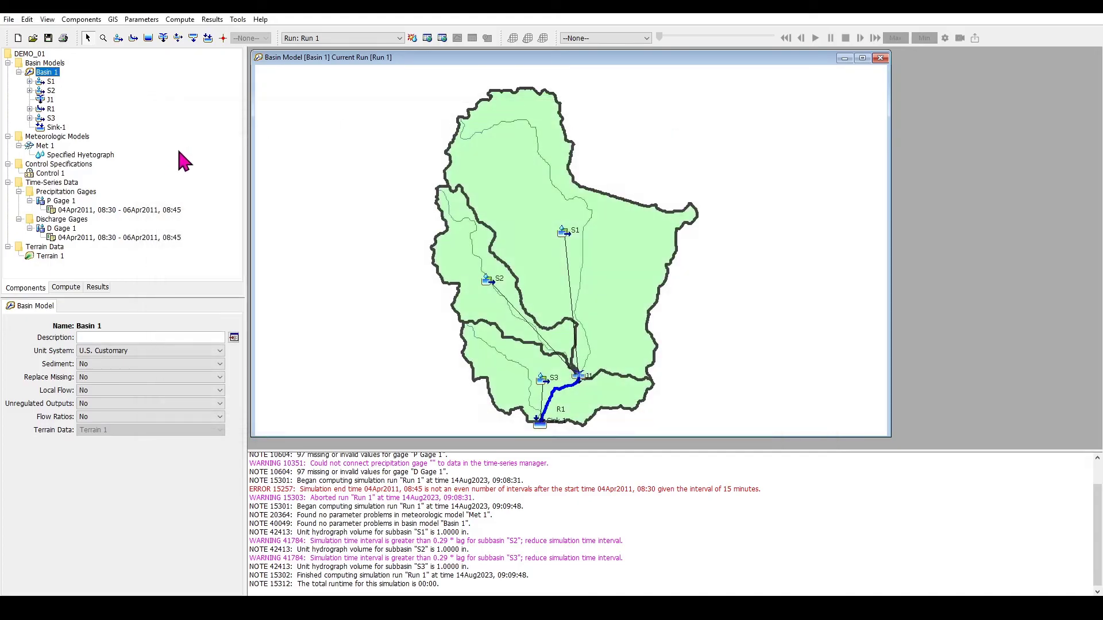
Recompute Run 1 with the modified unit hydrograph graph types and close the compute progress window.
left_click(63, 288)
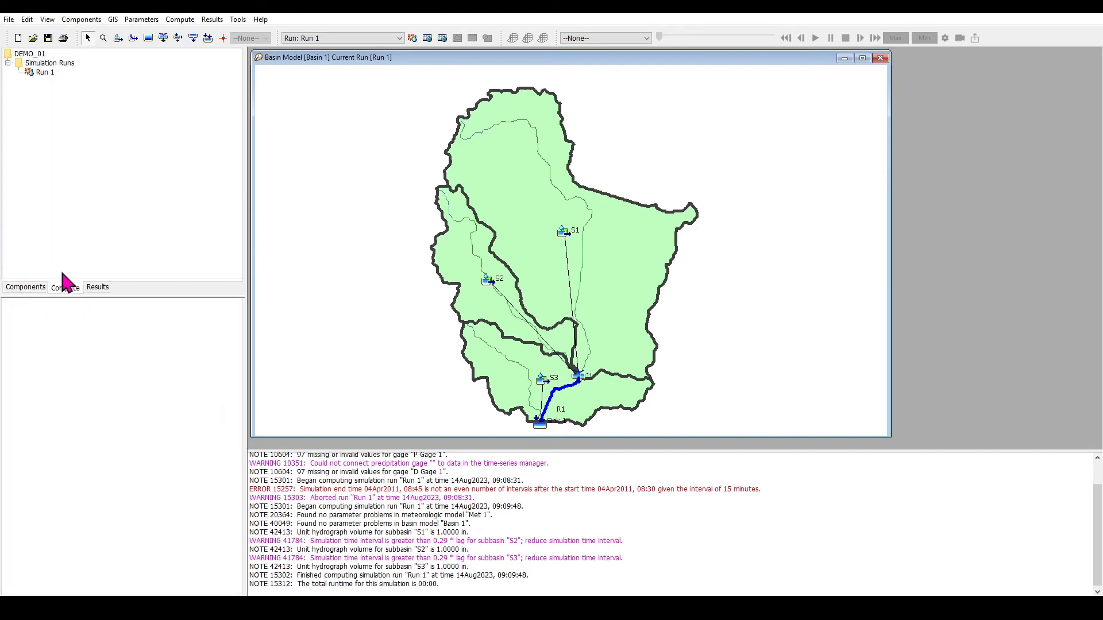
right_click(44, 72)
left_click(68, 82)
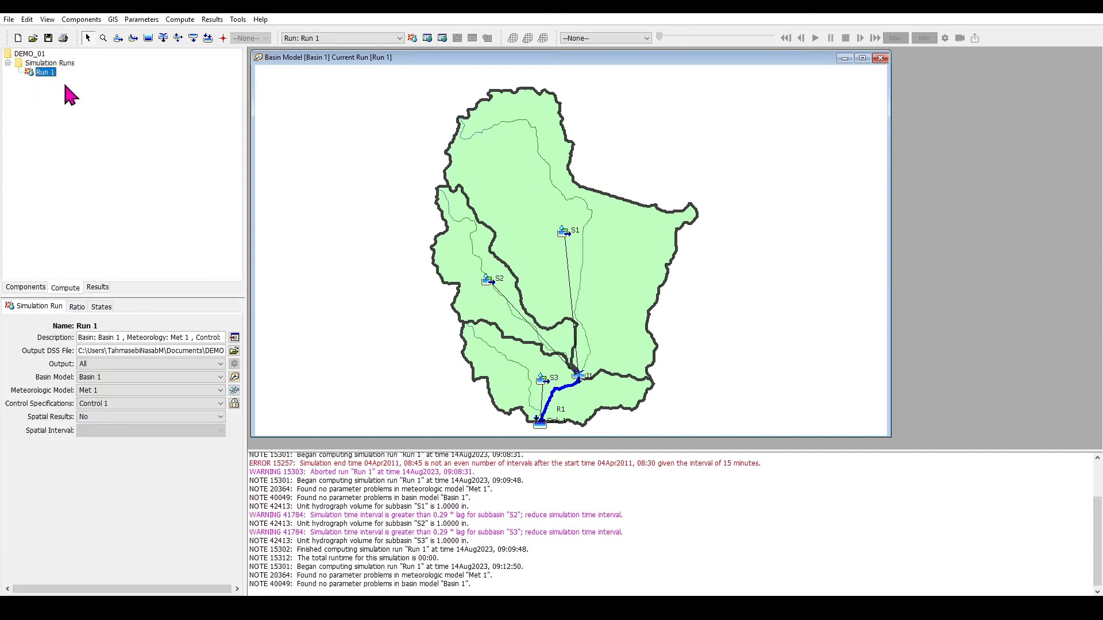
left_click(166, 115)
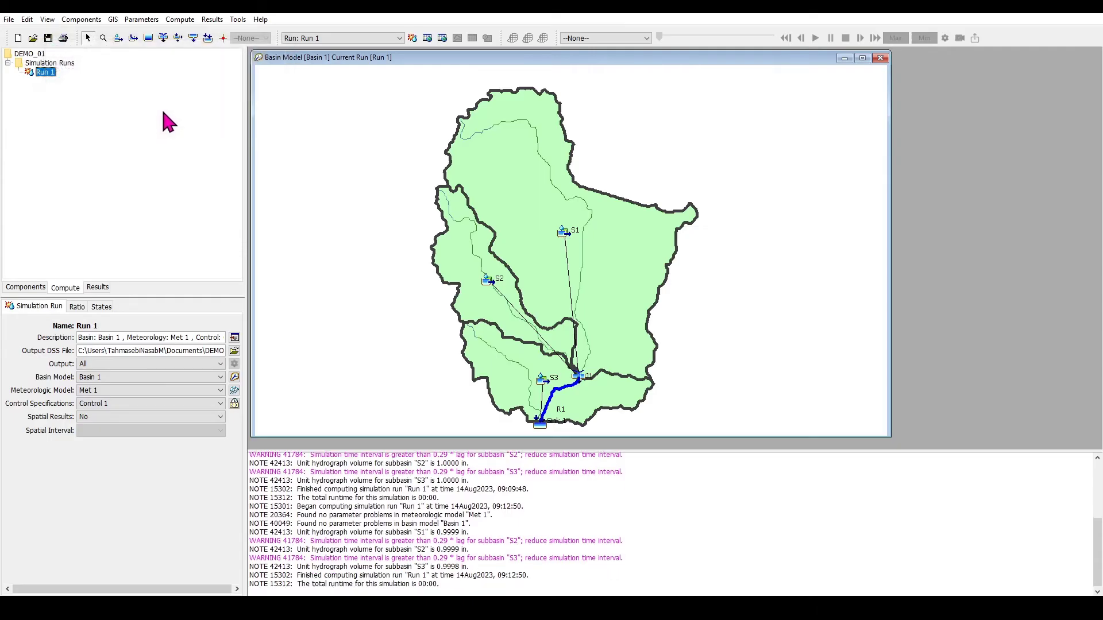
Examine the recomputed Sink-1 graph against the observed flow, close it and collapse the Run 1 results.
left_click(97, 287)
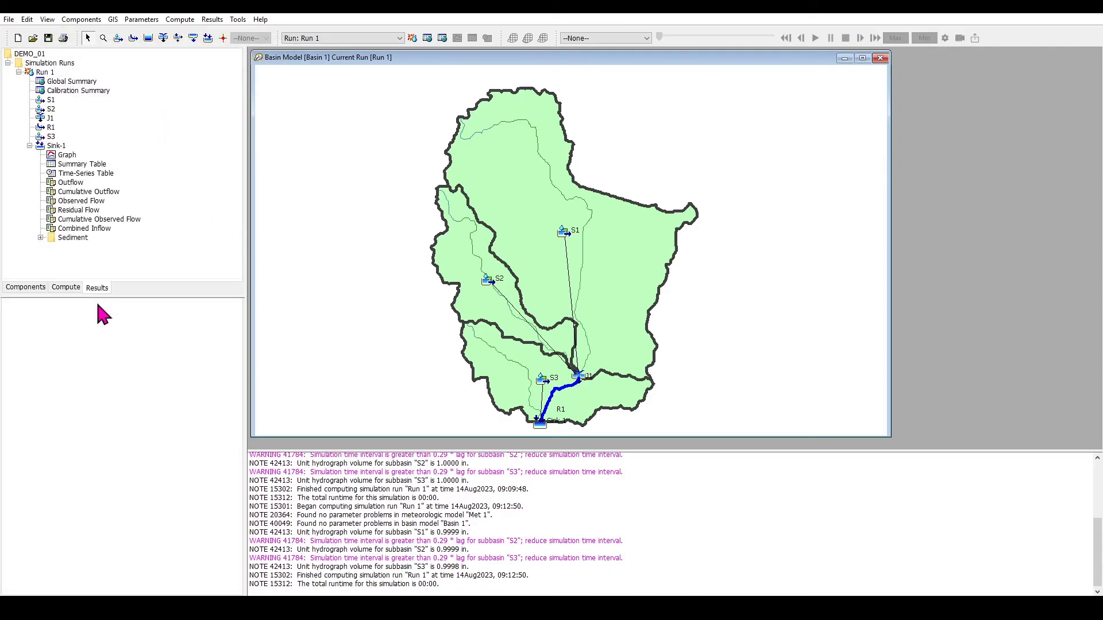
left_click(66, 153)
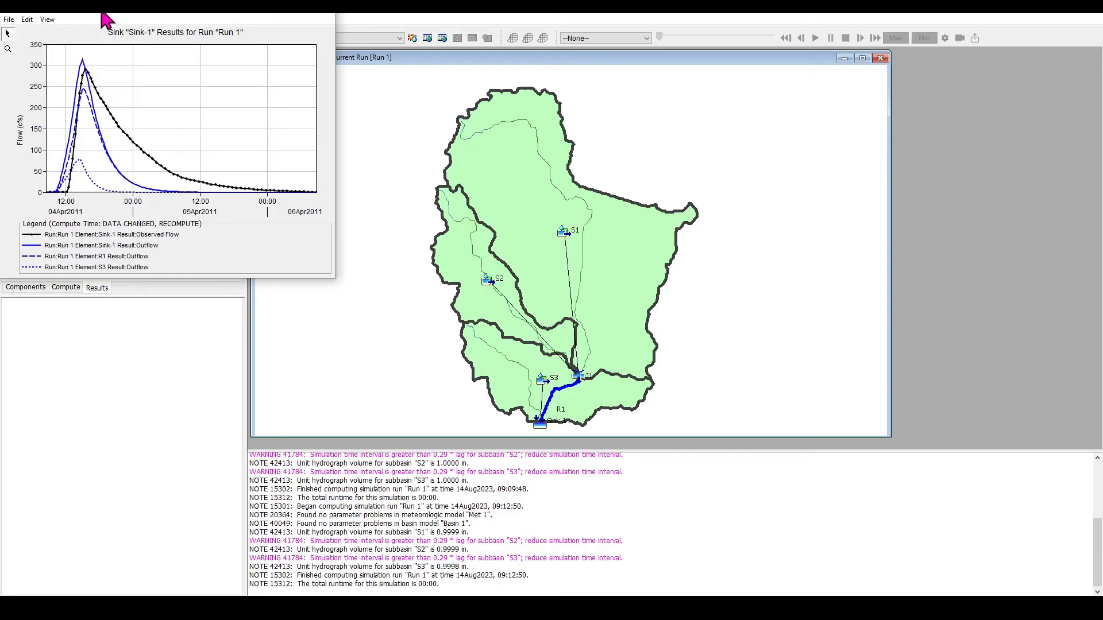
left_click_drag(106, 7, 202, 115)
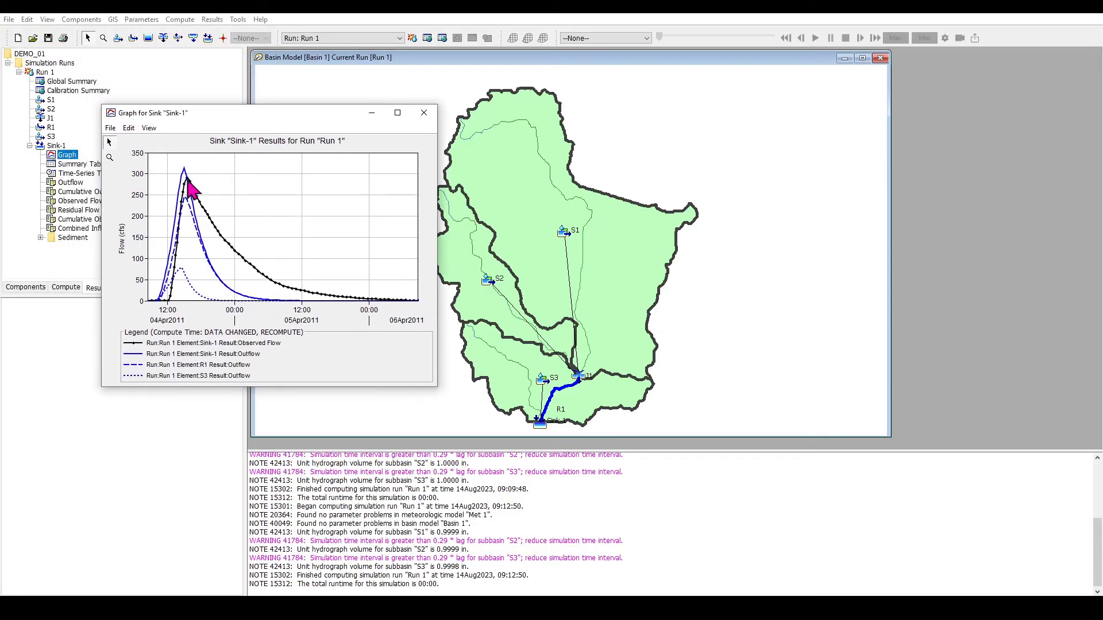
mouse_move(185, 179)
left_click(424, 113)
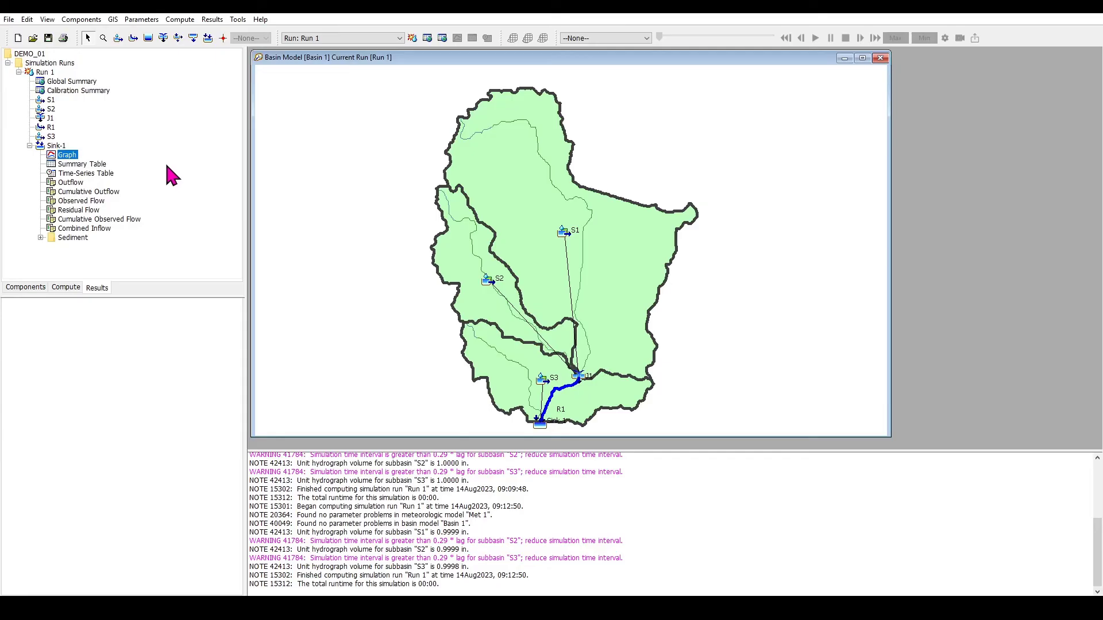
left_click(18, 71)
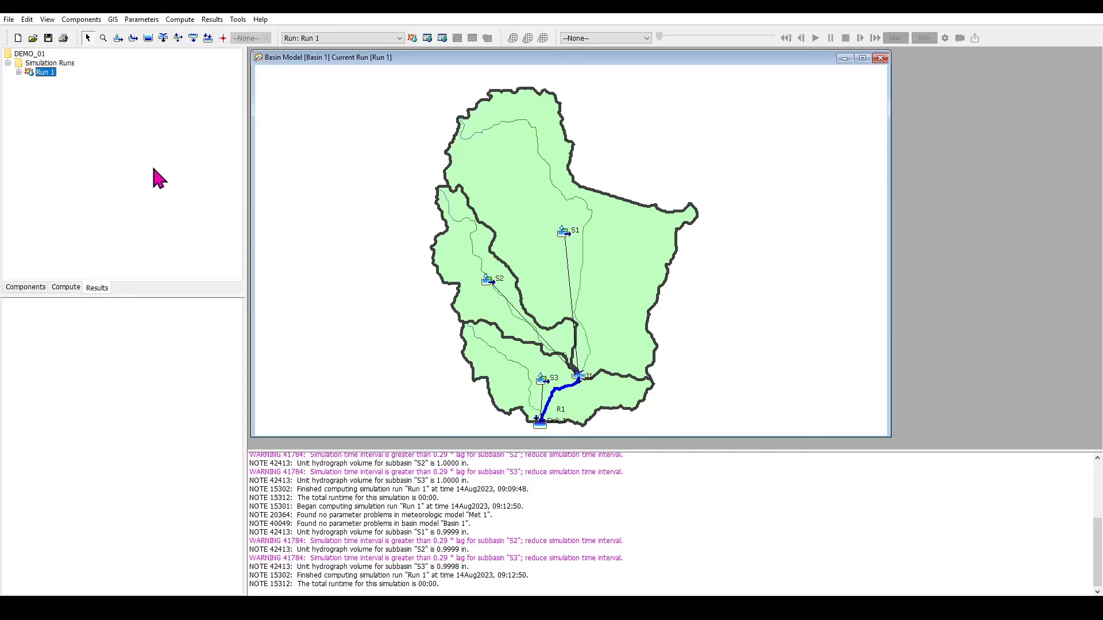
Create an optimization trial named Optimization 1 using Basin 1 and close the trial manager.
left_click(179, 21)
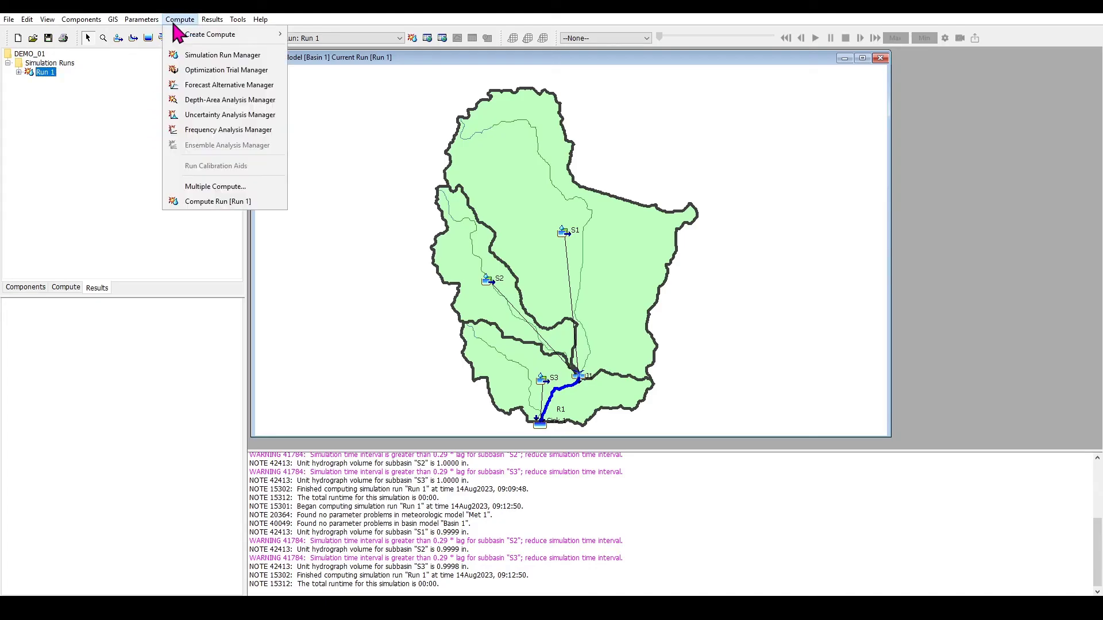
left_click(240, 74)
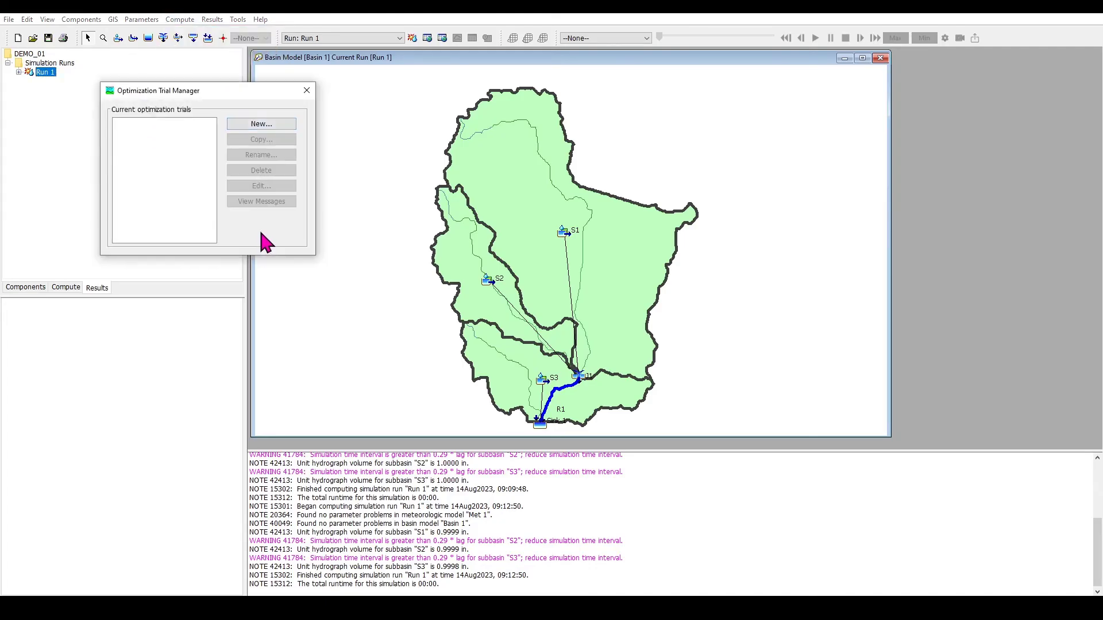
left_click(270, 127)
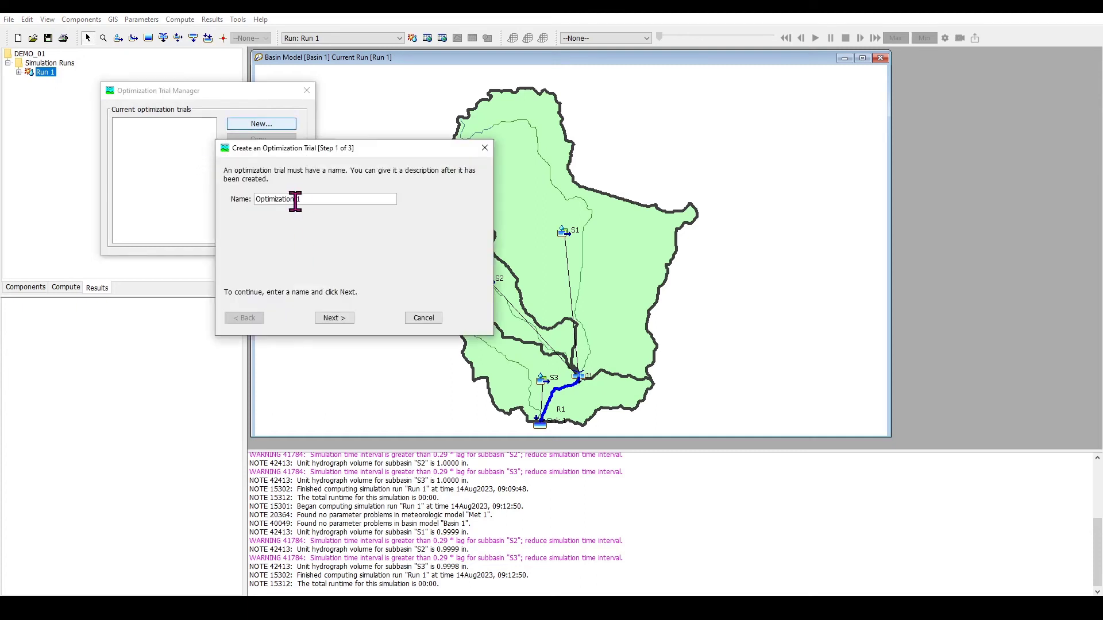
left_click(338, 319)
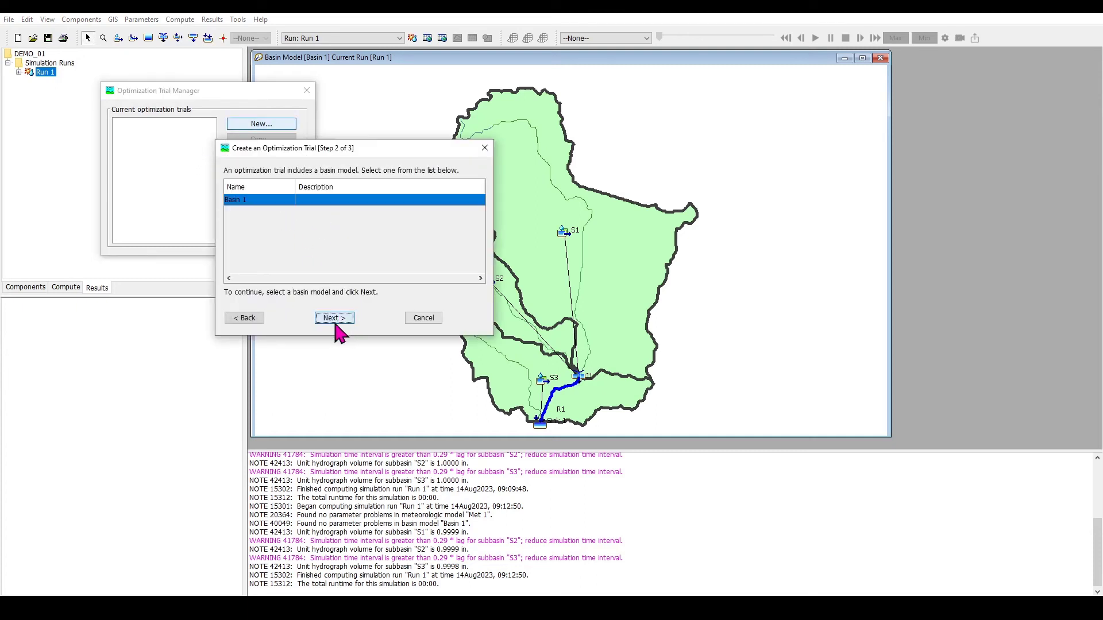
left_click(343, 321)
left_click(343, 321)
left_click(307, 91)
Set the Optimization 1 trial window from 04Apr2011 08:30 to 06Apr2011 08:45.
left_click(74, 289)
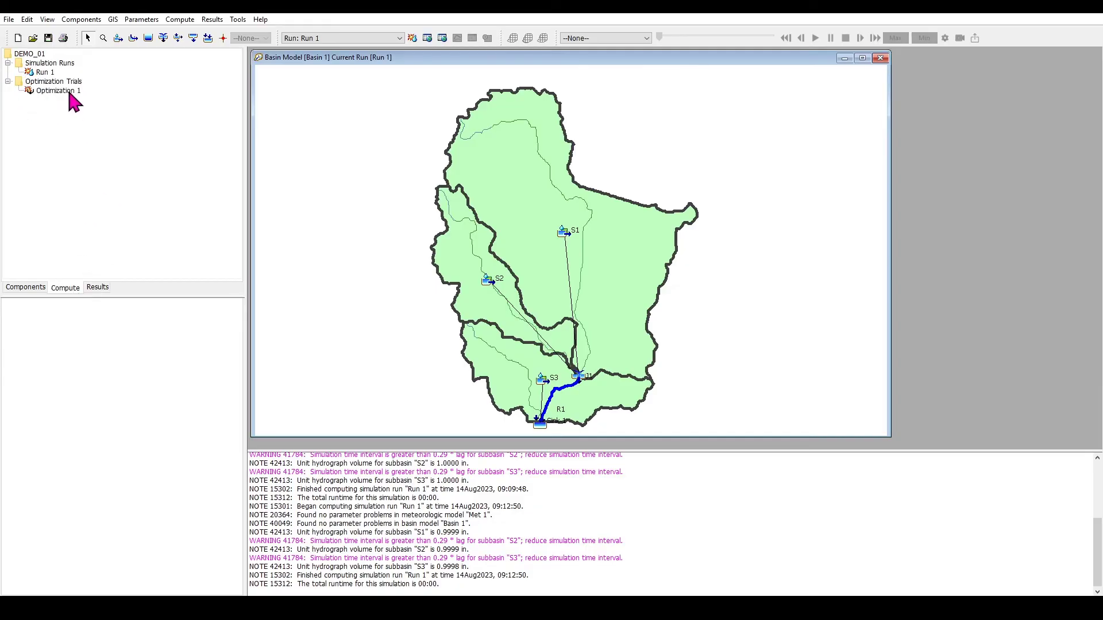
left_click(58, 91)
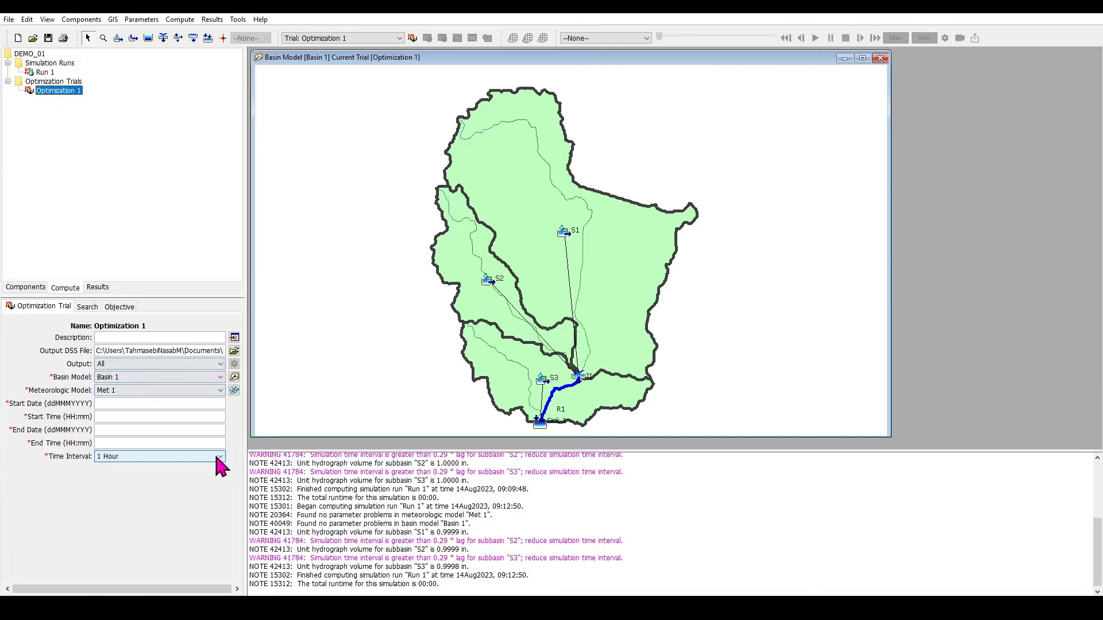
left_click(127, 403)
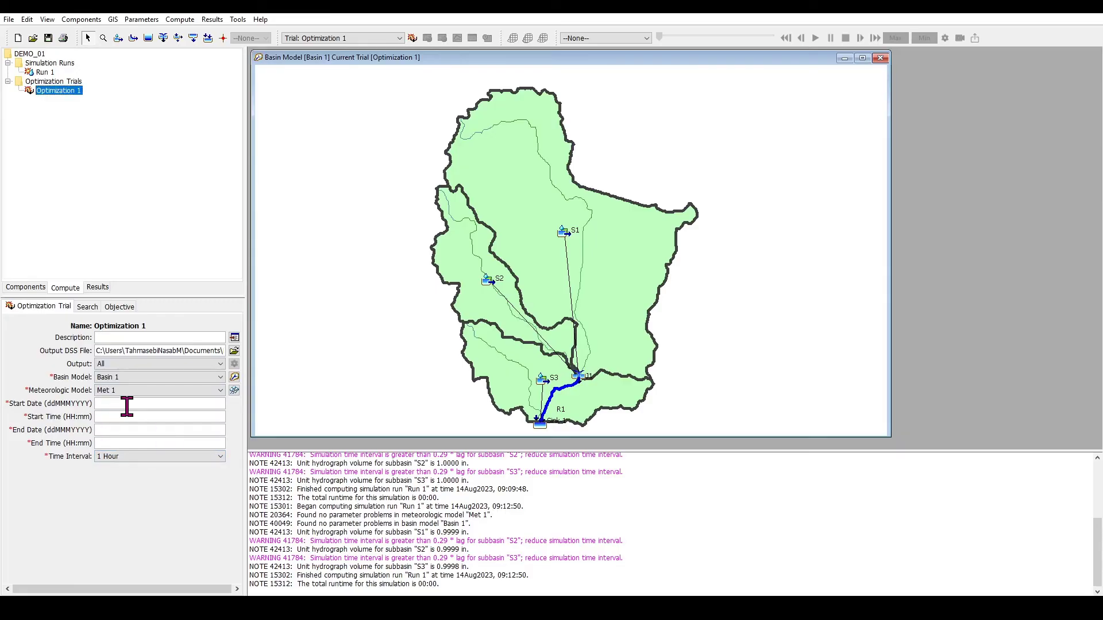
type("04Apr2011")
left_click(112, 432)
type("06Apr32011")
left_click(174, 417)
type("08:30")
left_click(204, 442)
type("08:45")
Set the Optimization 1 time interval to 15 Minutes and save the project.
left_click(151, 457)
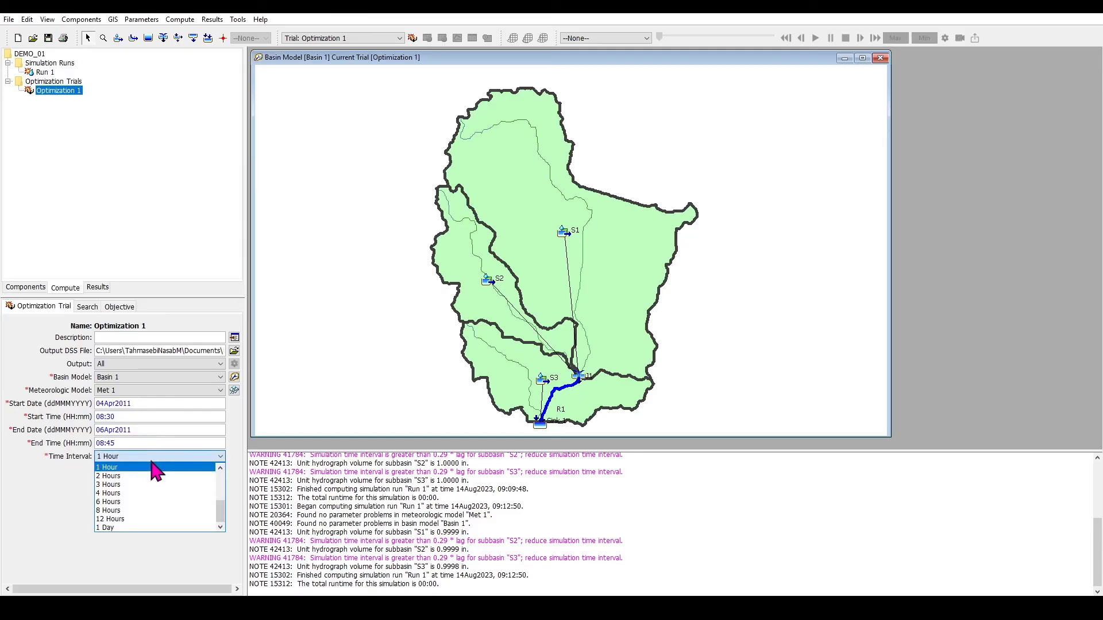
scroll(158, 500, "up", 3)
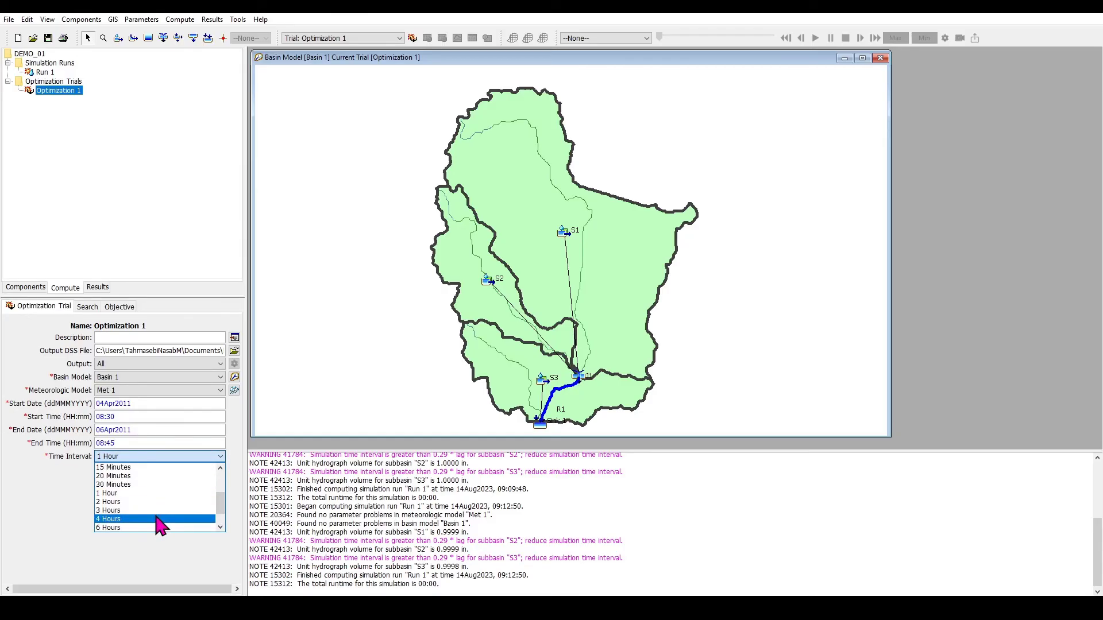
left_click(153, 478)
left_click(48, 38)
Set the objective function's evaluation window in Optimization 1 from 04Apr2011 08:30 to 06Apr2011 08:45.
left_click_drag(154, 402, 91, 403)
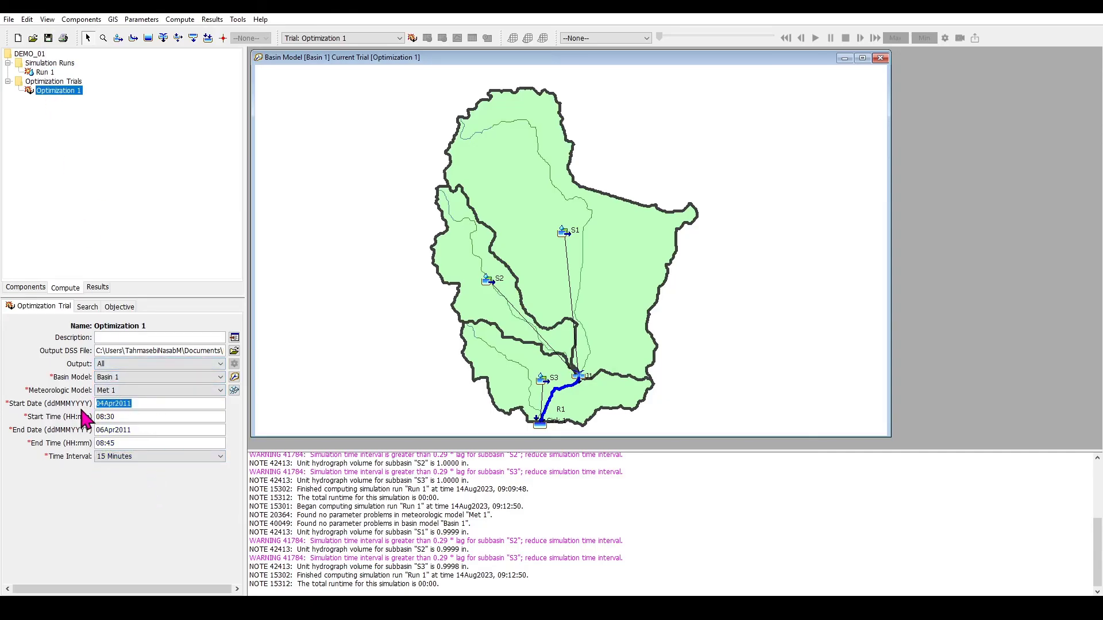
left_click(90, 308)
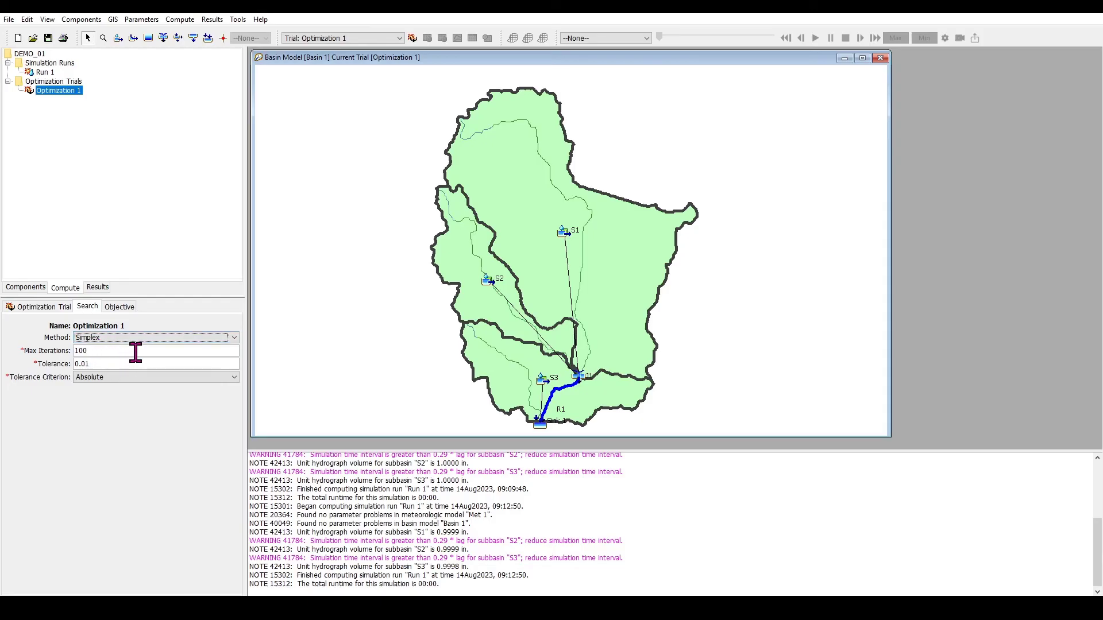
left_click(121, 307)
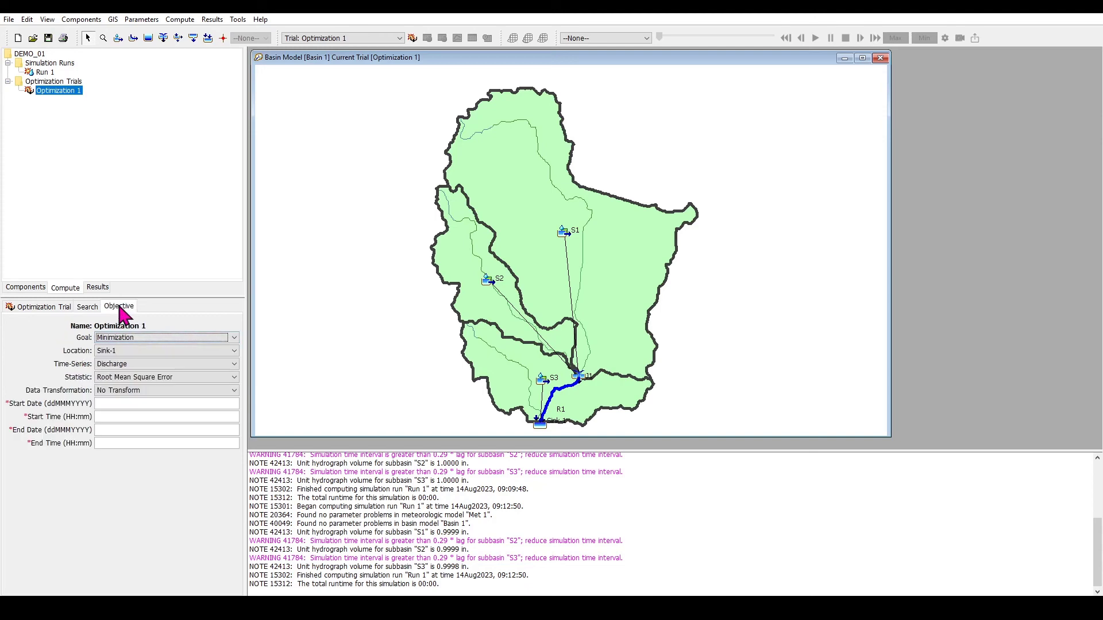
left_click(115, 406)
left_click(114, 430)
key("BackSpace")
type("6")
left_click(160, 416)
type("08:30")
left_click(150, 443)
type("08:45")
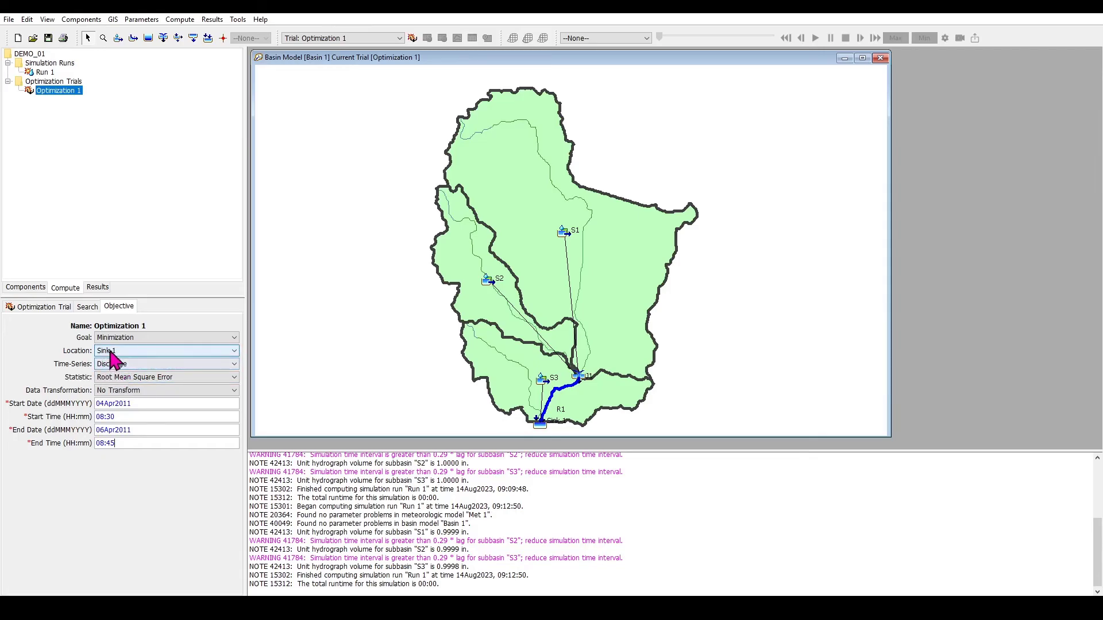
Choose Root Mean Square Error as the objective statistic for Optimization 1 and save the project.
left_click(187, 379)
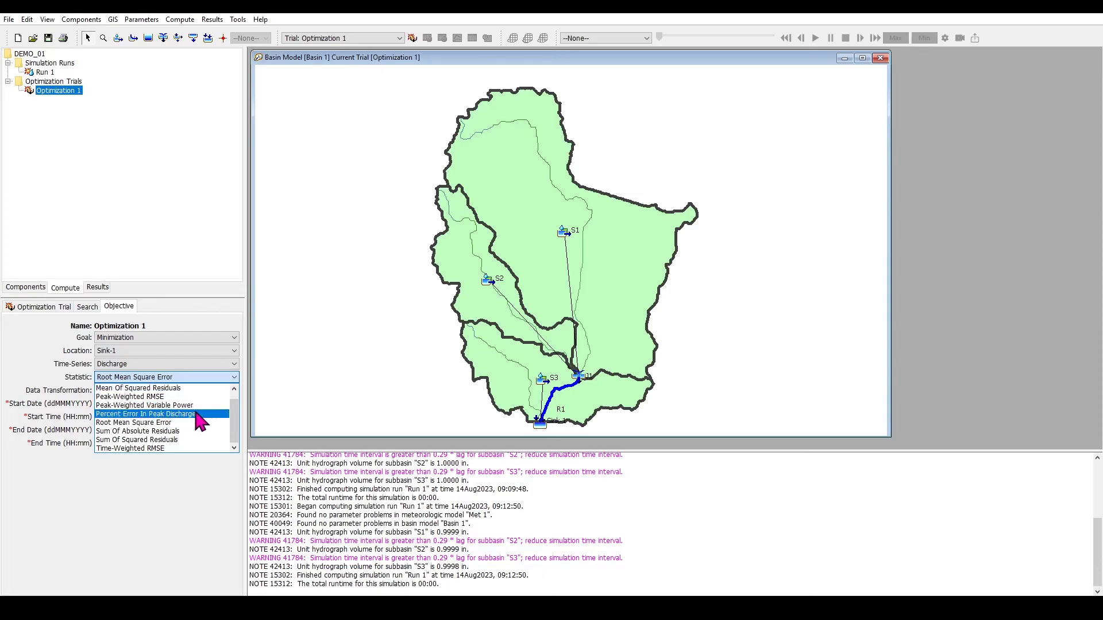
left_click(175, 424)
left_click(48, 38)
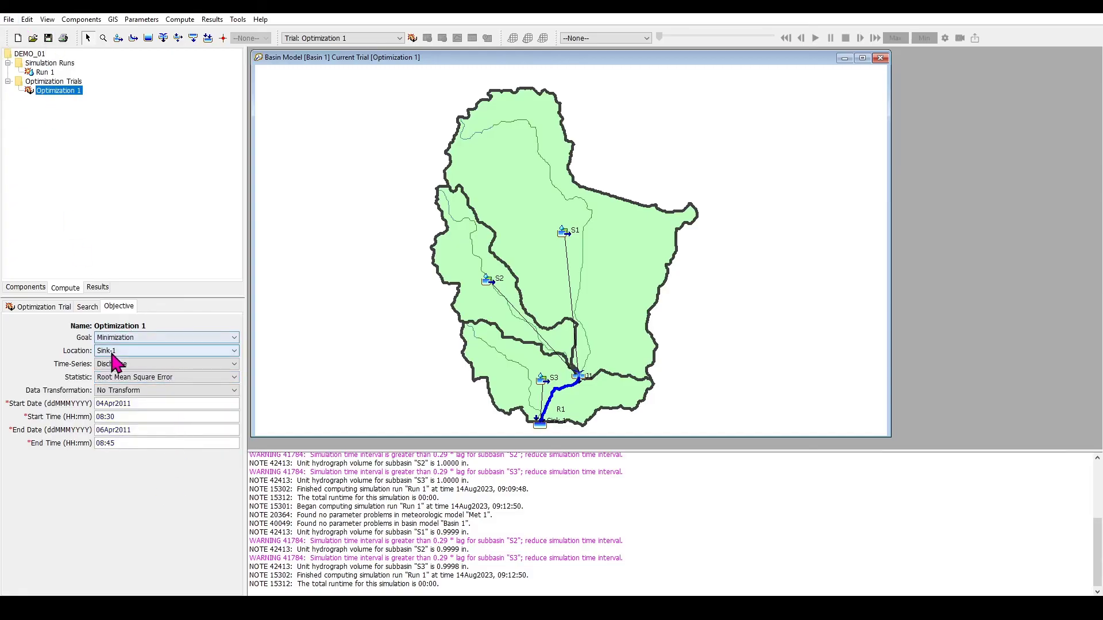
Choose Simplex as the search method for Optimization 1 and save the project.
left_click(89, 308)
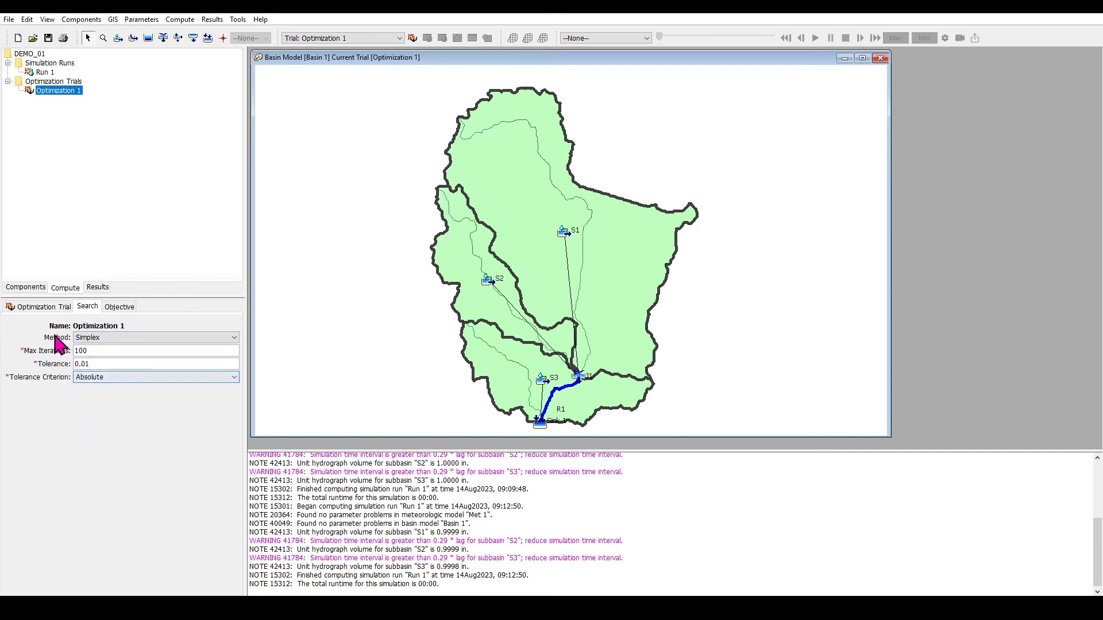
left_click(118, 338)
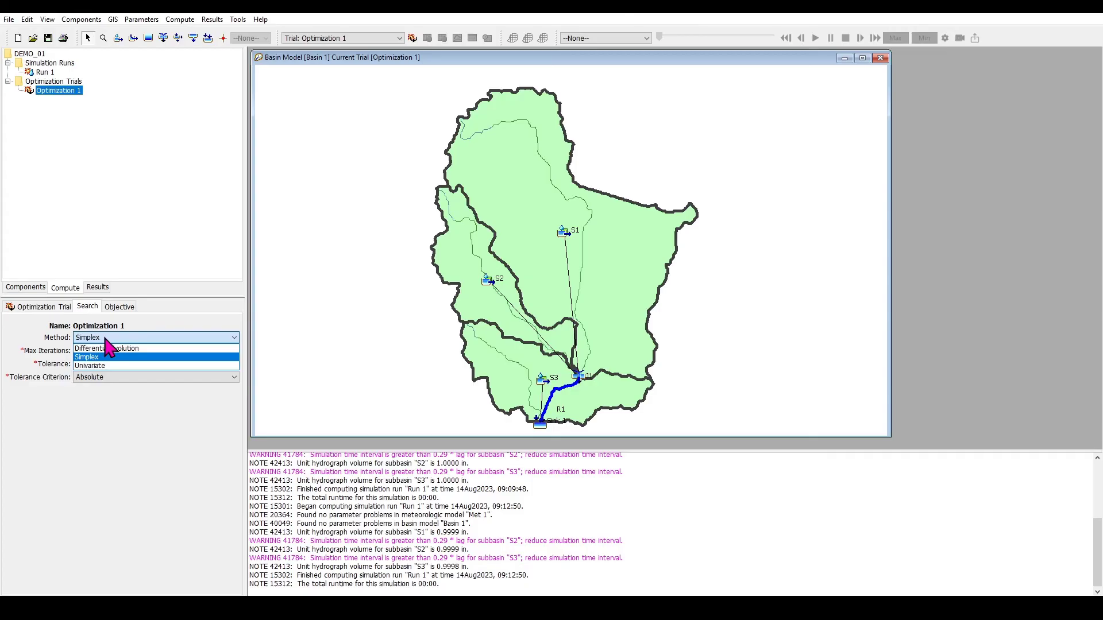
left_click(142, 357)
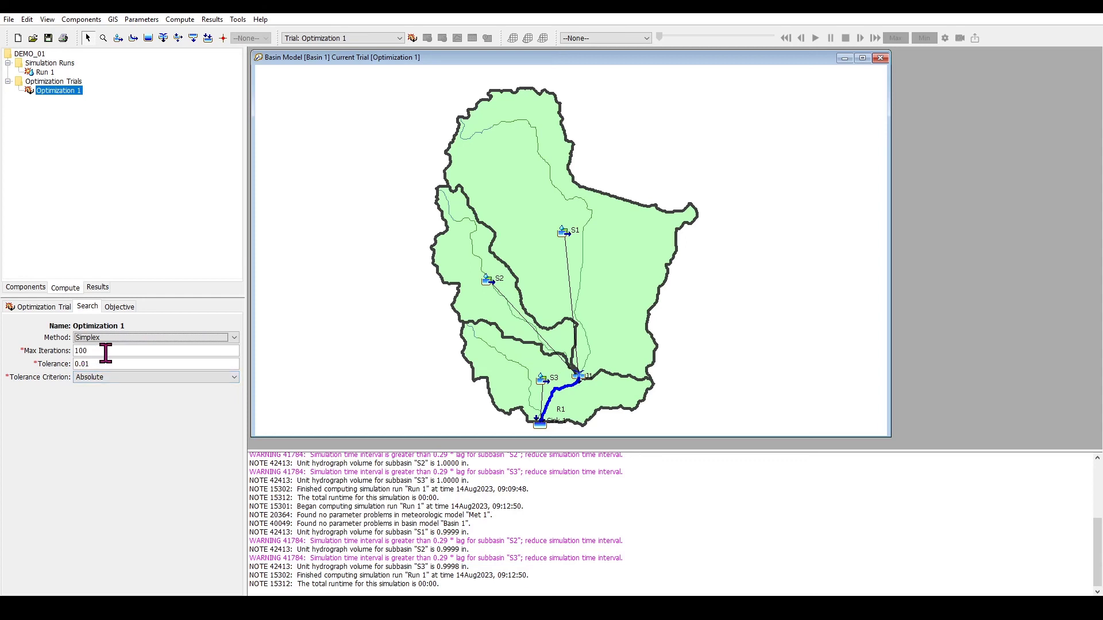
left_click(48, 39)
Add a parameter to Optimization 1 for element S1 using SCS Curve Number - Curve Number.
right_click(56, 92)
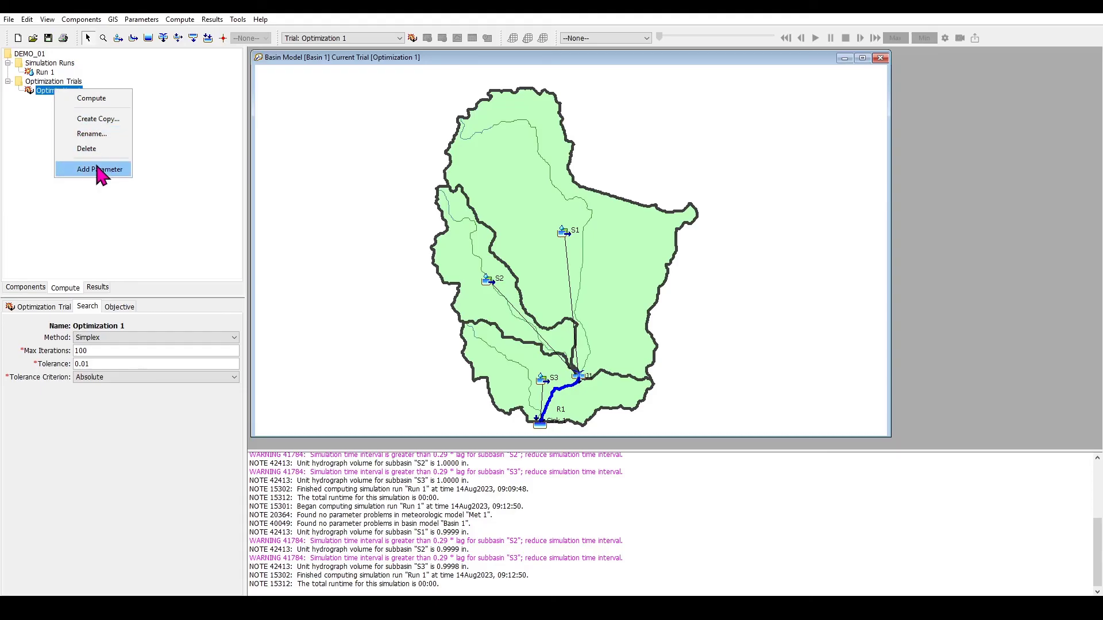
left_click(98, 169)
left_click(64, 103)
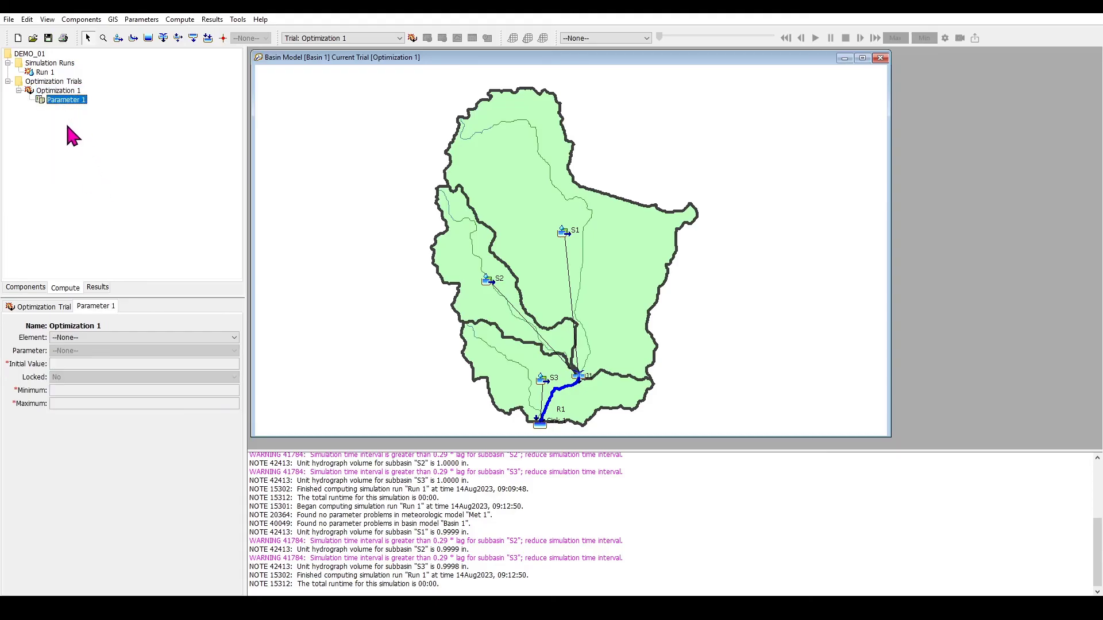
left_click(138, 338)
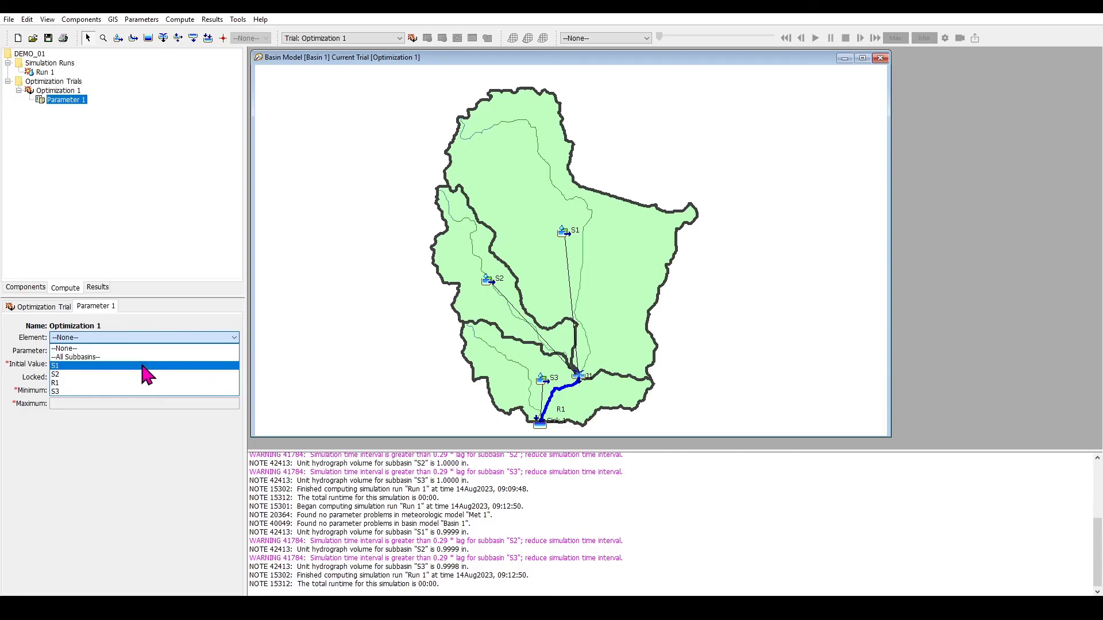
left_click(140, 366)
left_click(93, 352)
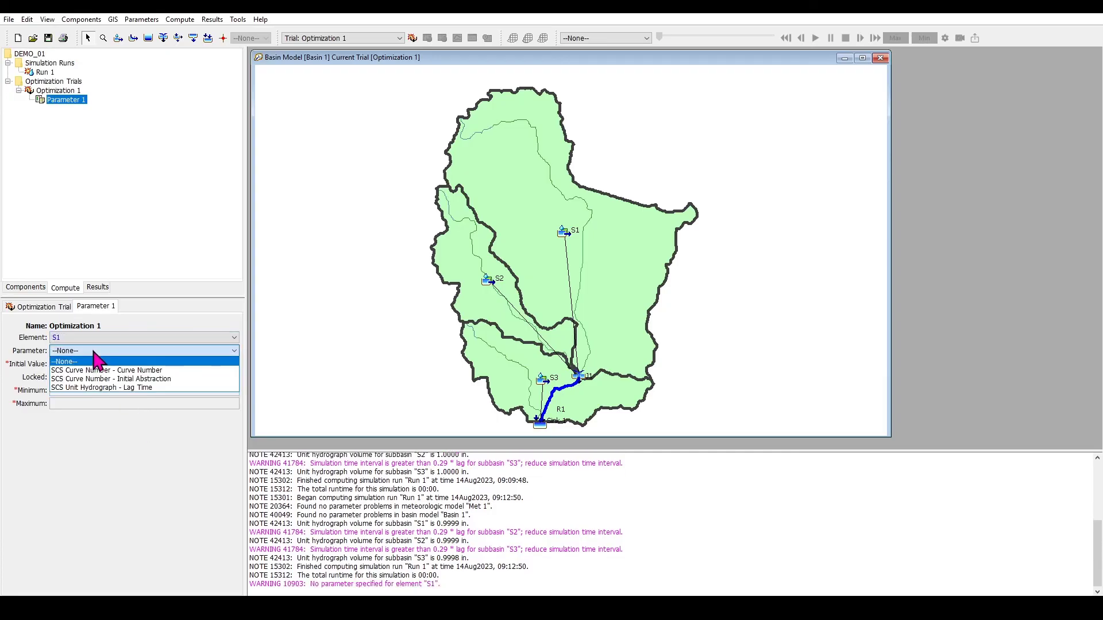
left_click(142, 371)
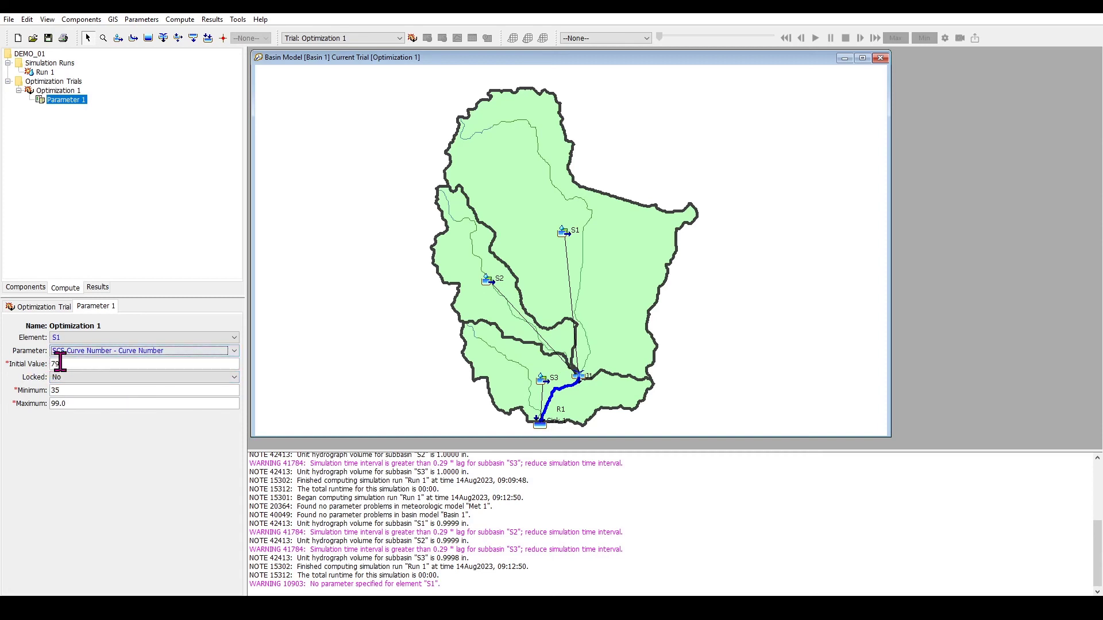
Set the S1 curve number parameter's minimum to 65 and maximum to 85.
left_click(69, 391)
type("65")
left_click(67, 404)
left_click(62, 417)
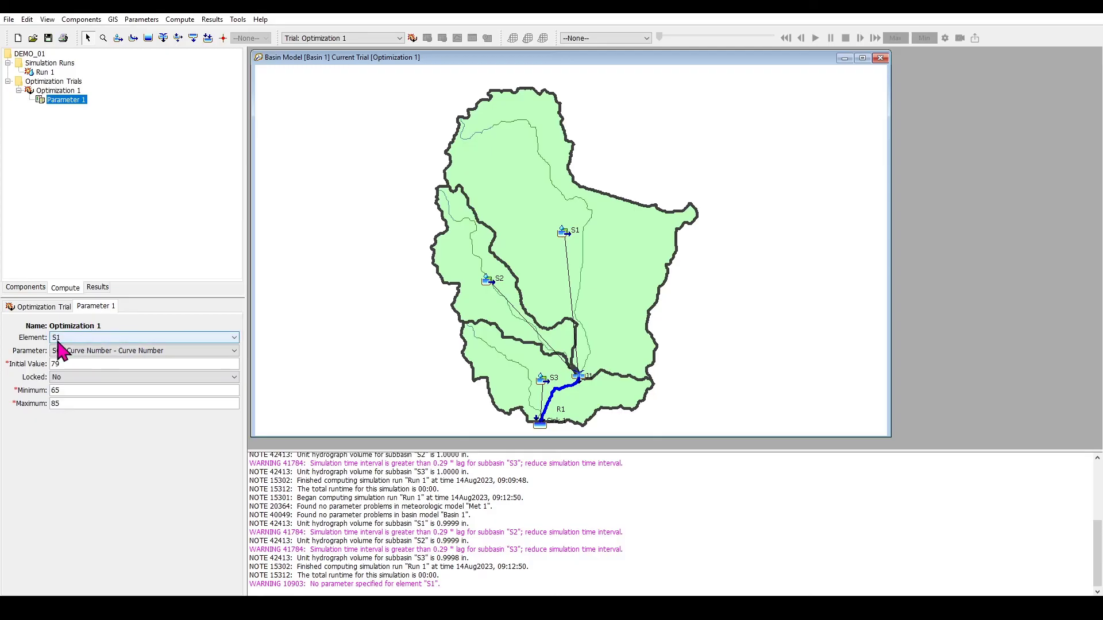
Add a second parameter to Optimization 1 for element S2 using SCS Curve Number - Curve Number.
right_click(60, 91)
left_click(95, 169)
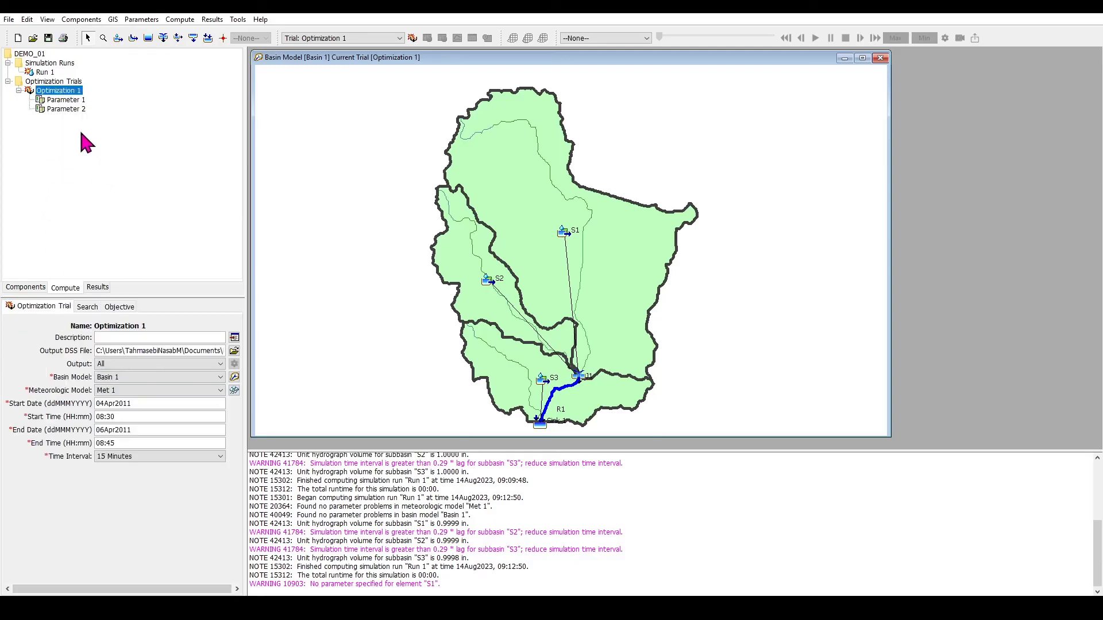
left_click(70, 110)
left_click(85, 337)
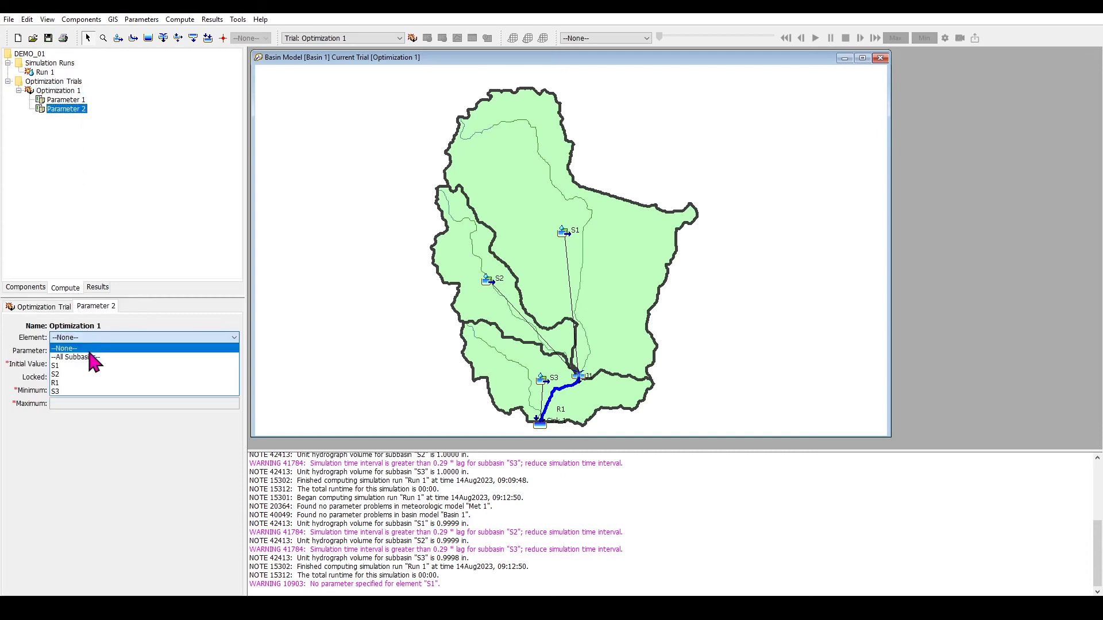
left_click(95, 374)
left_click(88, 351)
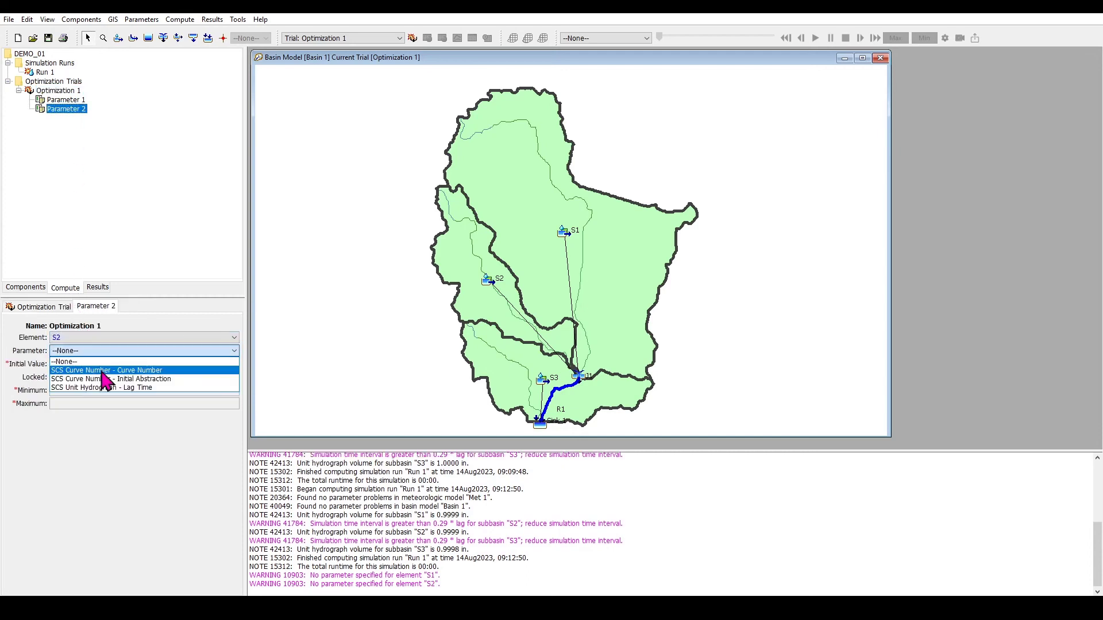
left_click(102, 371)
Set the S2 curve number parameter's minimum to 65 and maximum to 85.
double_click(54, 390)
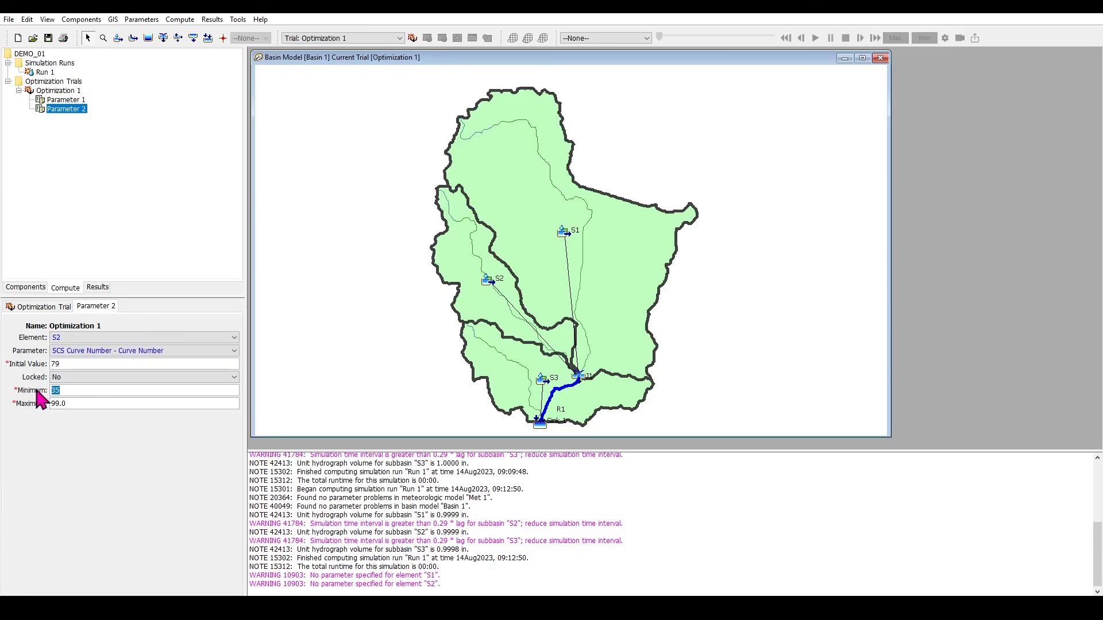
type("65")
key("Tab")
type("8")
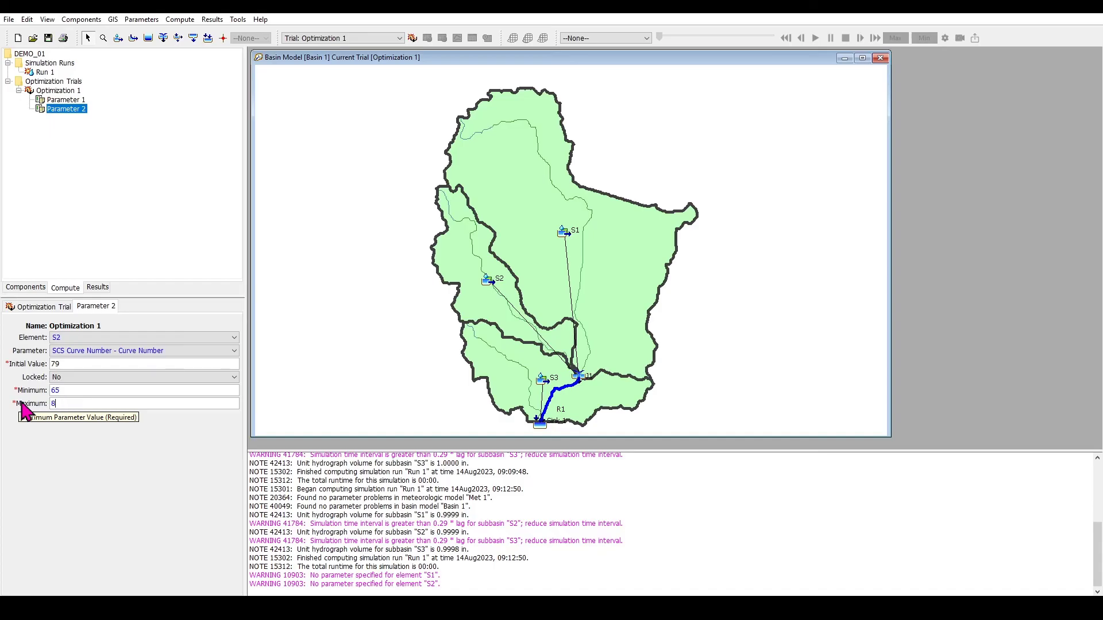
type("5")
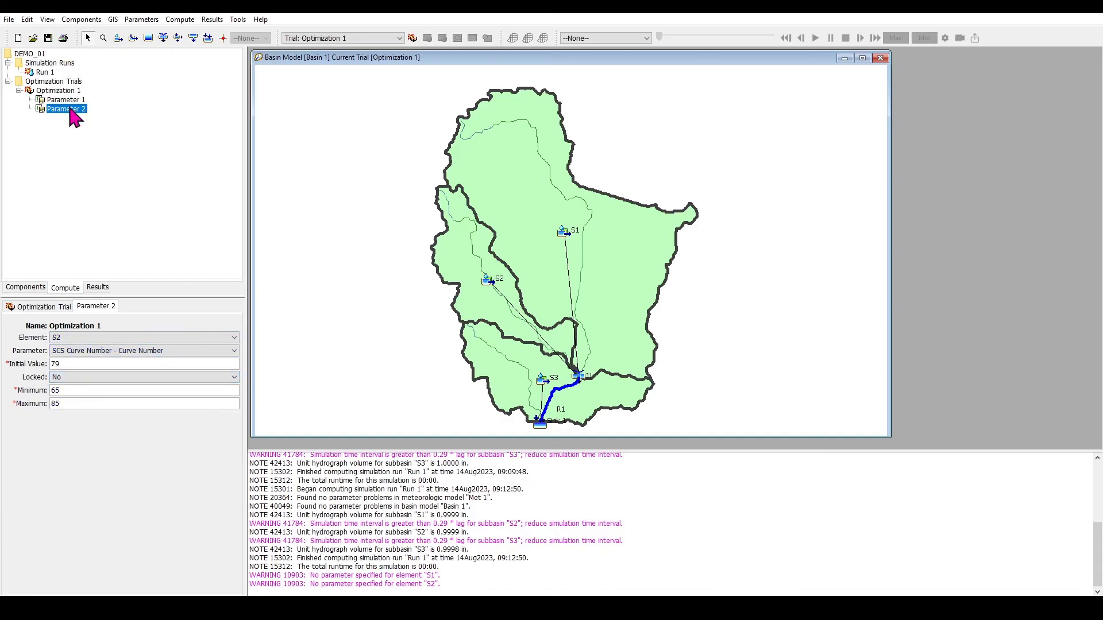
Add a third parameter to Optimization 1 for element S3 using SCS Curve Number - Curve Number.
left_click(57, 90)
right_click(63, 90)
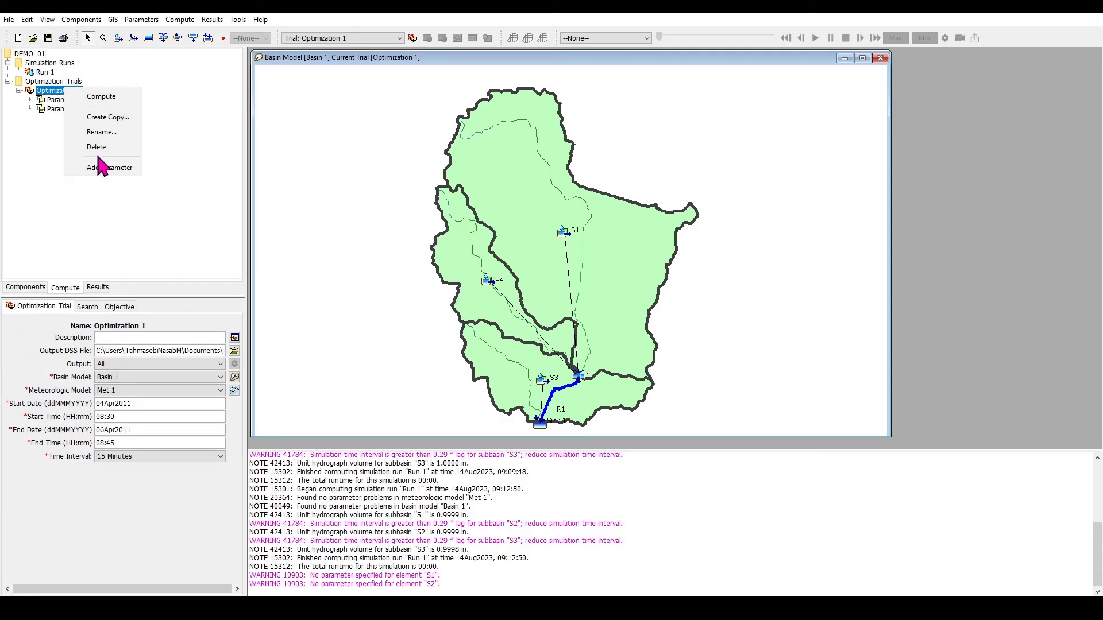
left_click(106, 168)
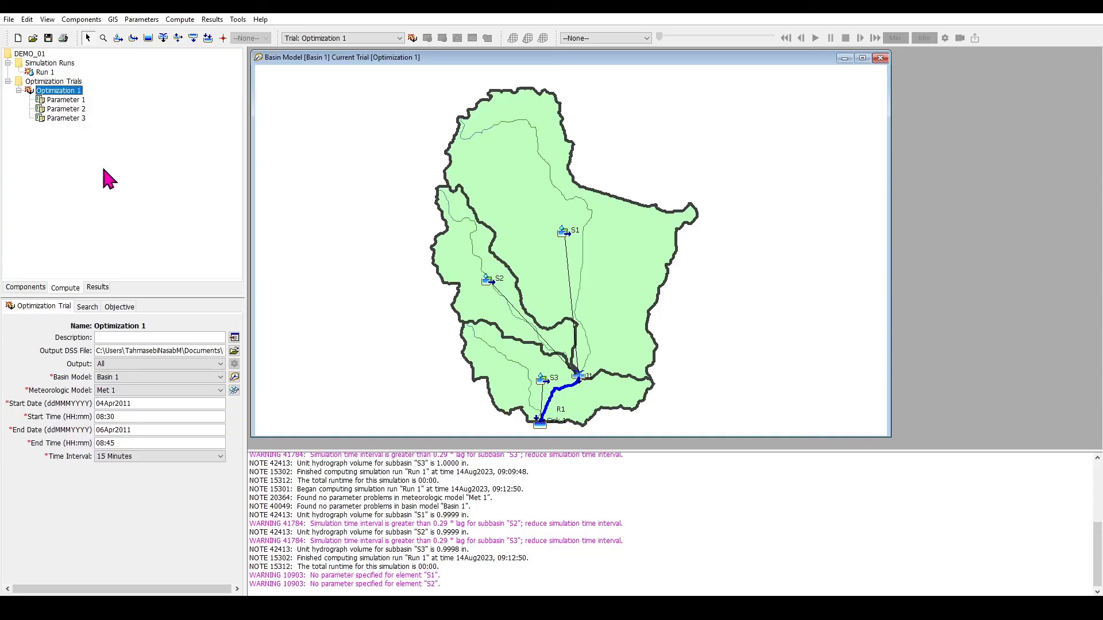
left_click(67, 117)
left_click(90, 339)
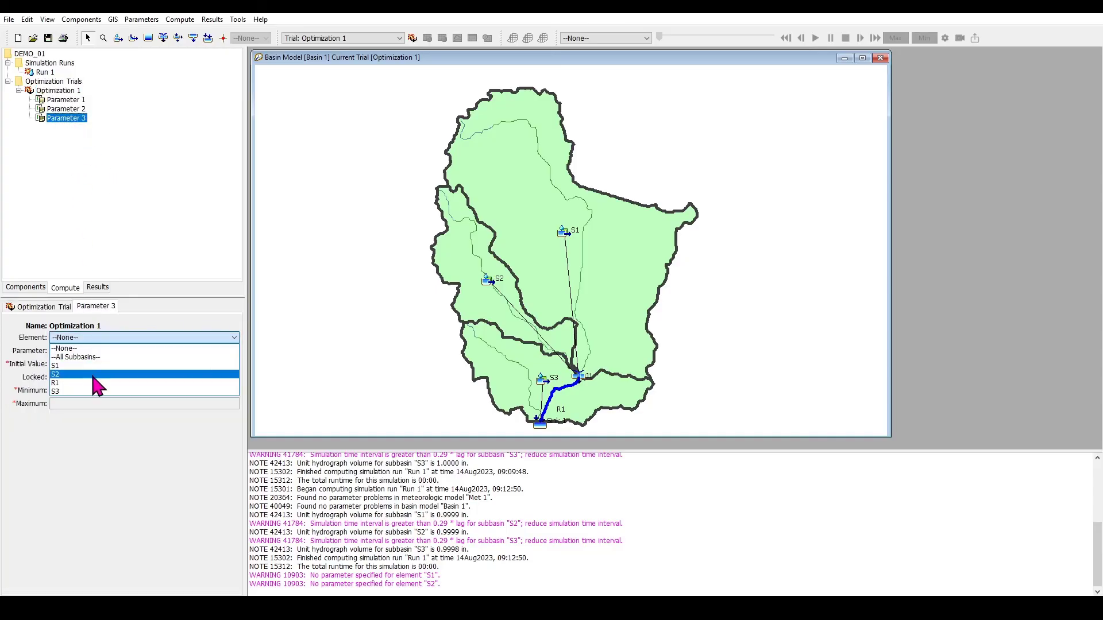
left_click(106, 391)
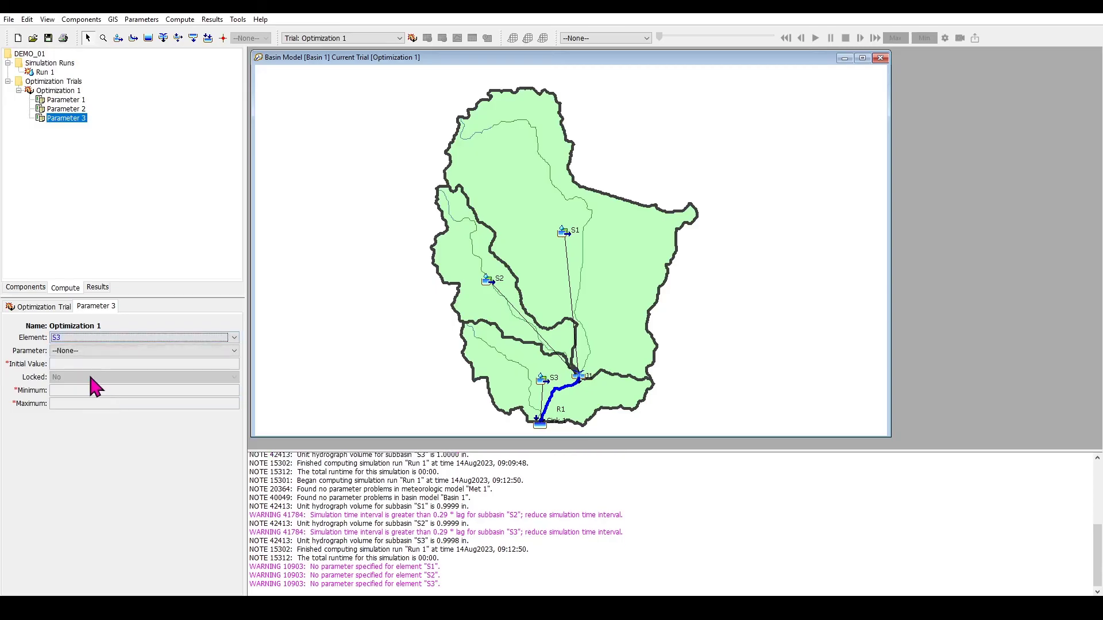
left_click(101, 351)
left_click(112, 371)
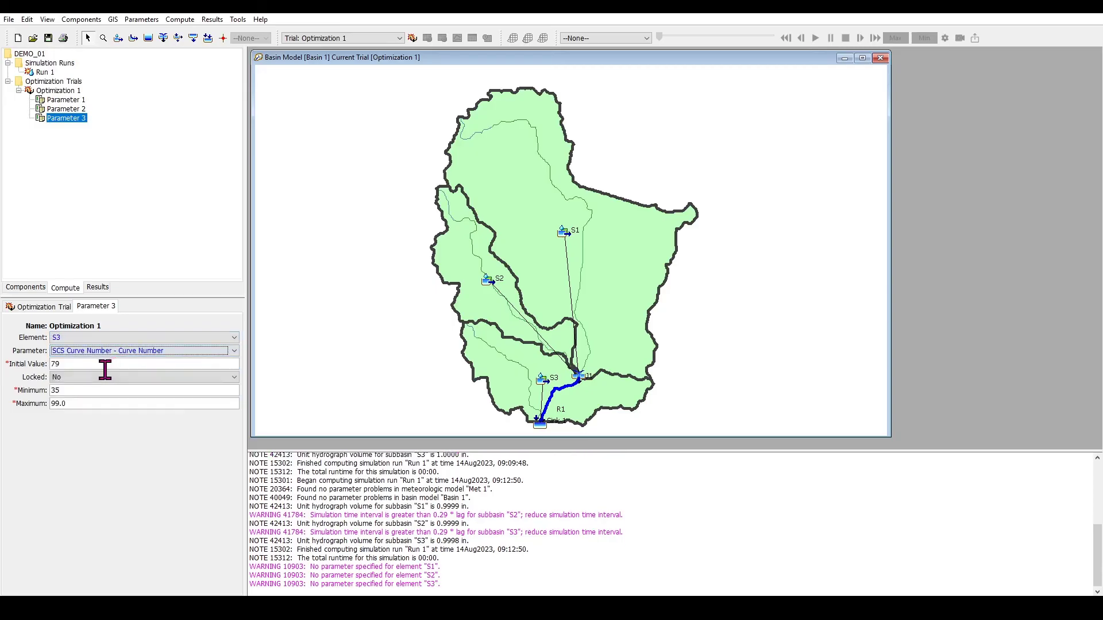
Set the S3 curve number parameter's minimum to 65 and maximum to 85.
left_click(79, 390)
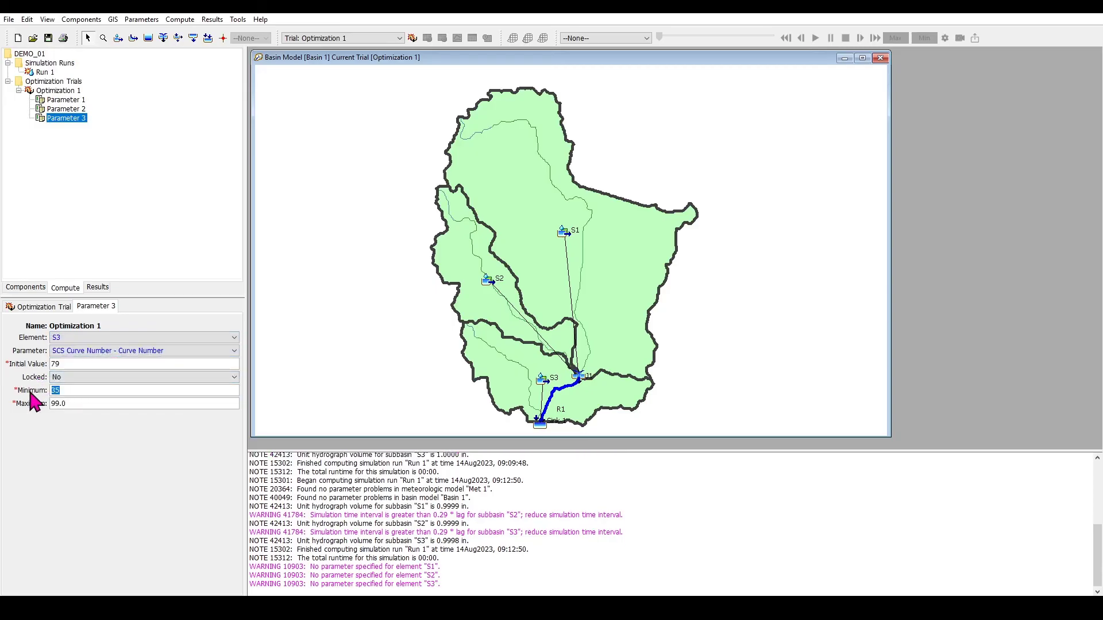
type("65")
left_click(77, 403)
type("85")
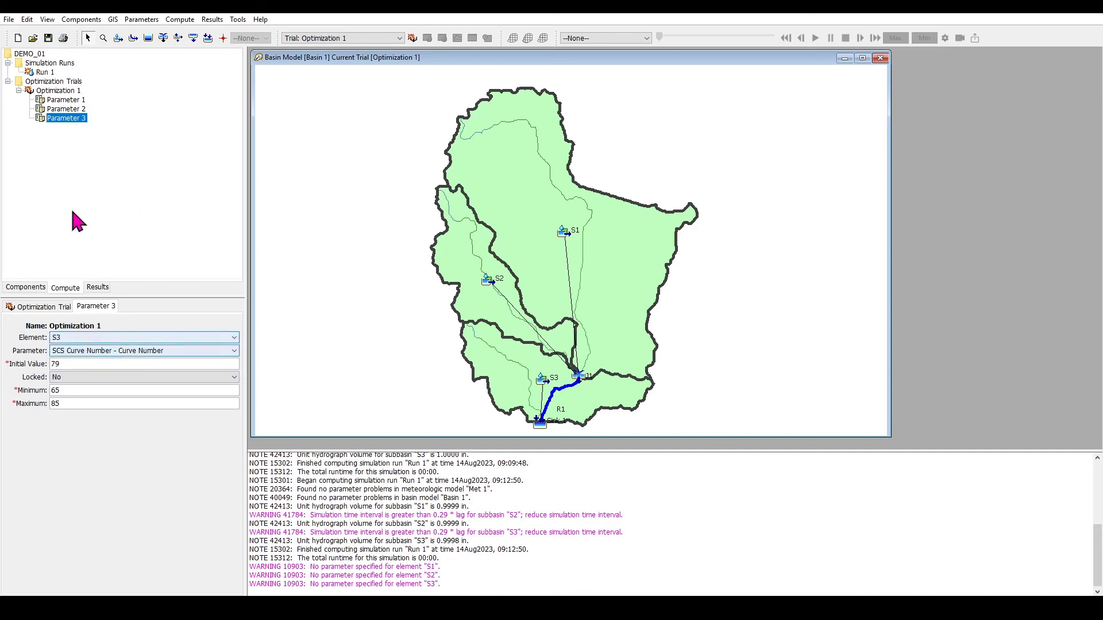
Add a fourth parameter to Optimization 1 for element S1 using SCS Unit Hydrograph - Lag Time.
left_click(58, 90)
right_click(59, 89)
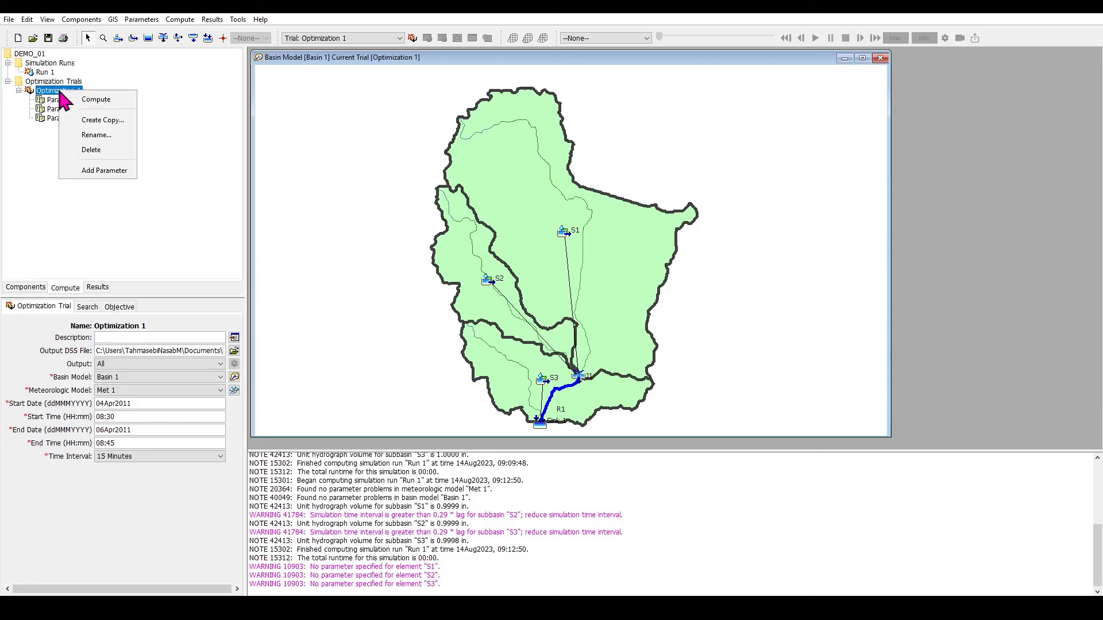
left_click(98, 185)
left_click(66, 127)
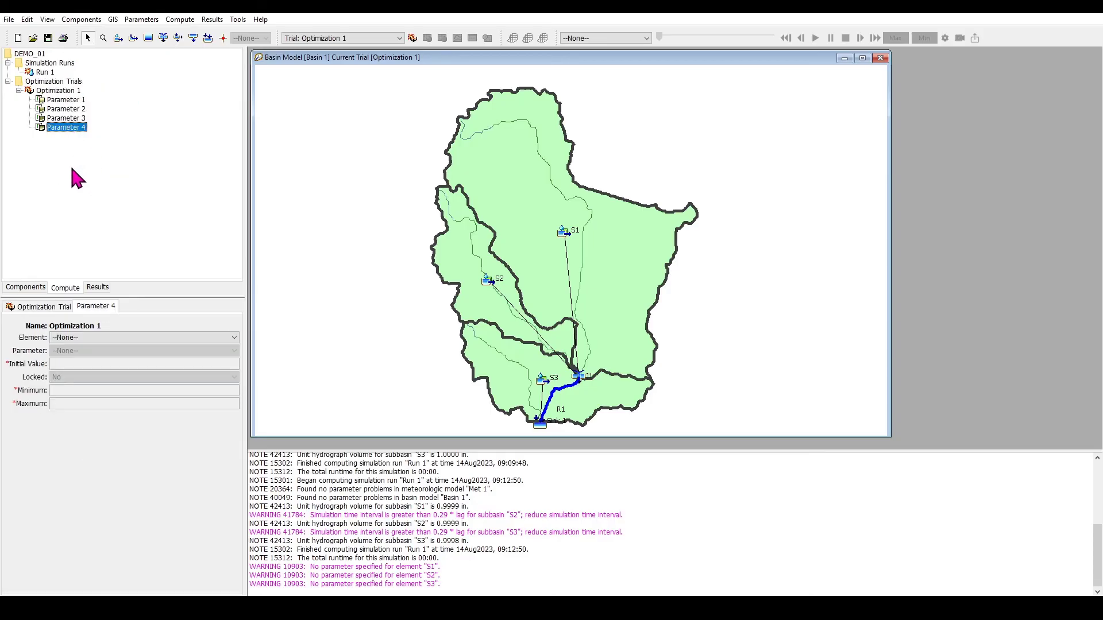
left_click(104, 339)
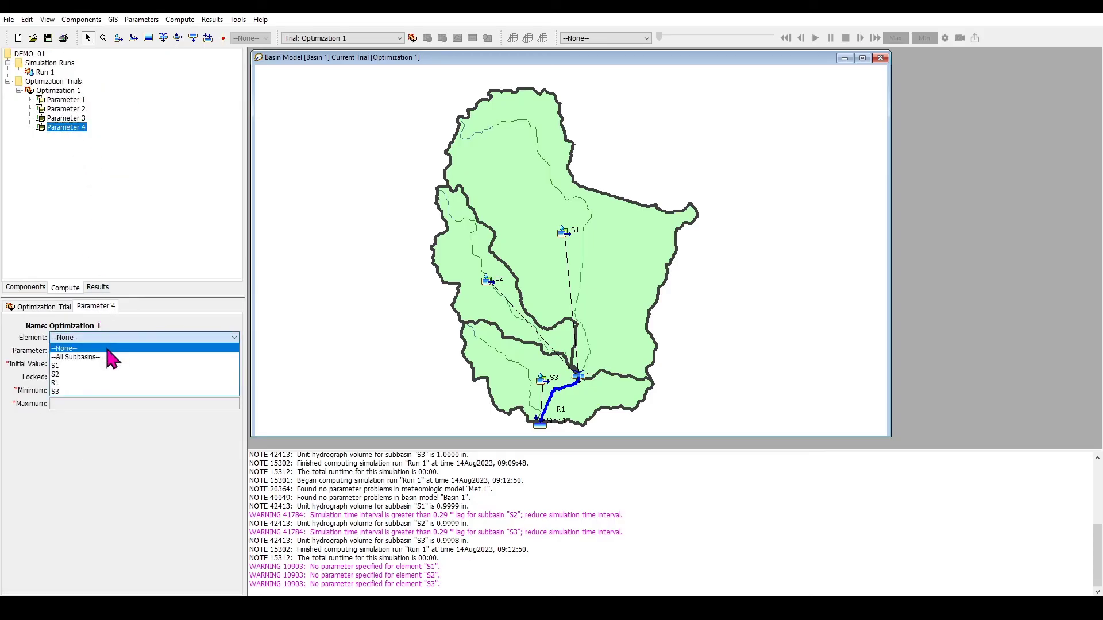
left_click(113, 366)
left_click(132, 351)
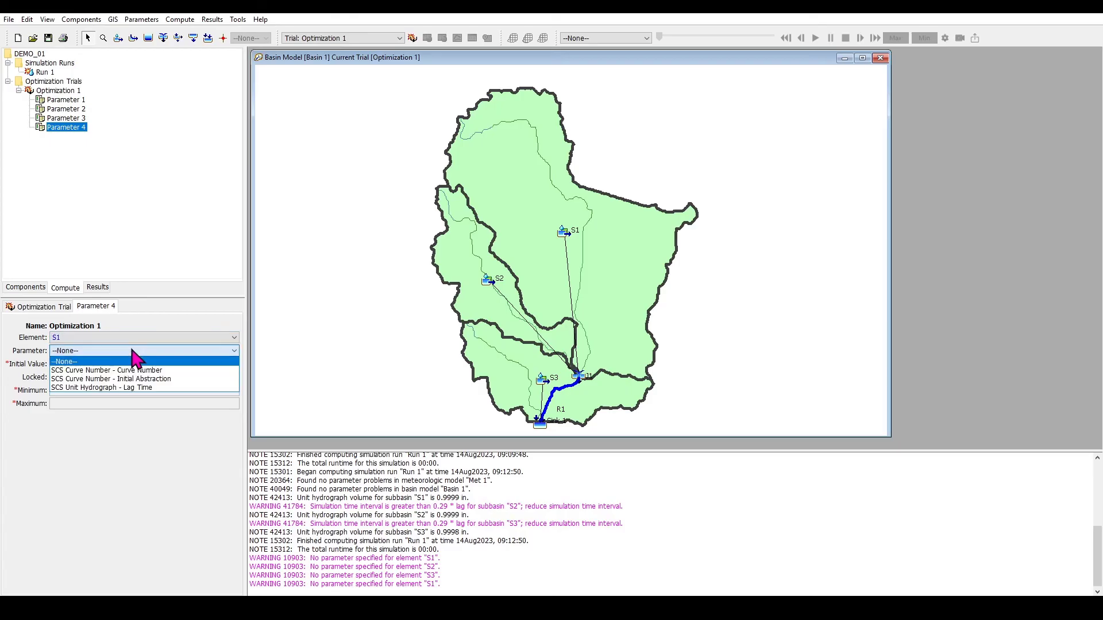
left_click(171, 388)
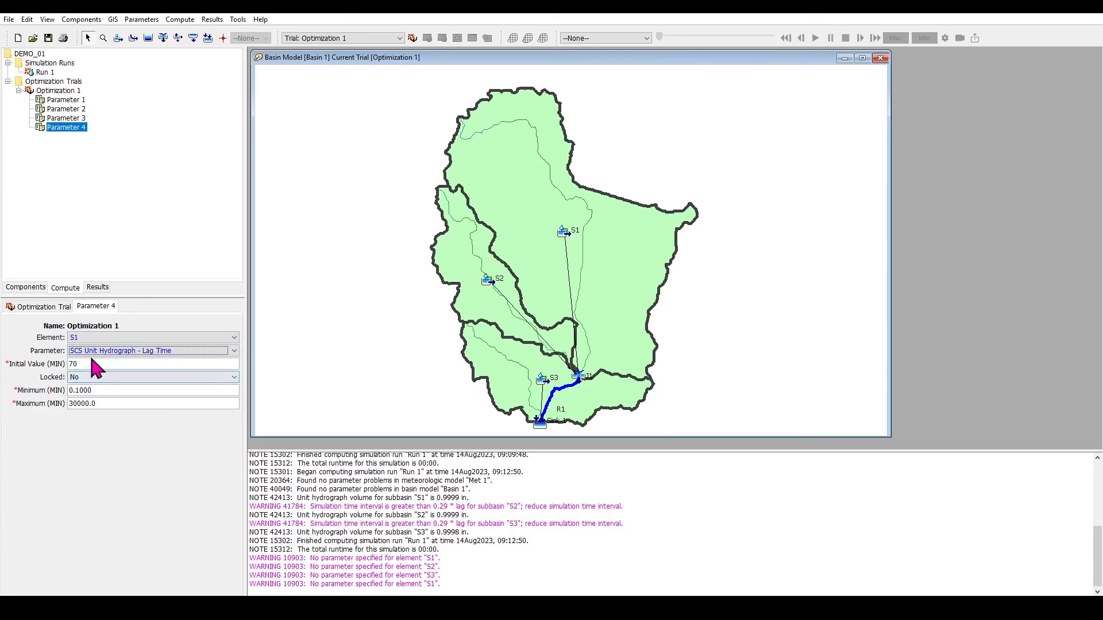
Set the S1 lag time parameter's minimum to 50 and maximum to 300 minutes.
double_click(94, 390)
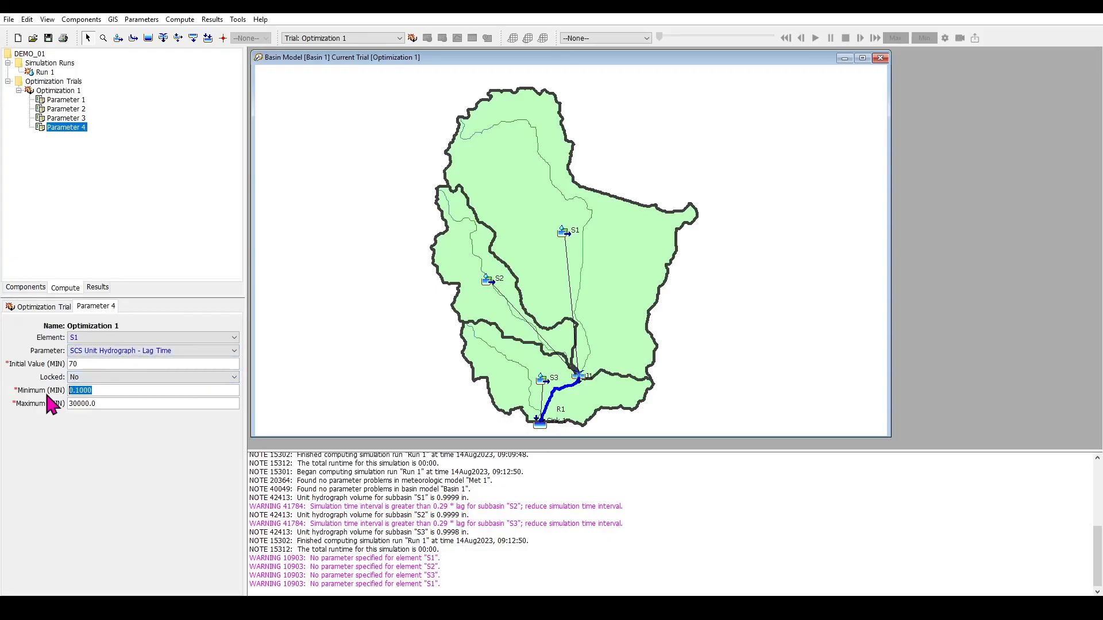
type("50")
double_click(117, 406)
type("300")
left_click(97, 415)
Add a fifth parameter to Optimization 1 for element S2 using SCS Unit Hydrograph - Lag Time.
right_click(59, 90)
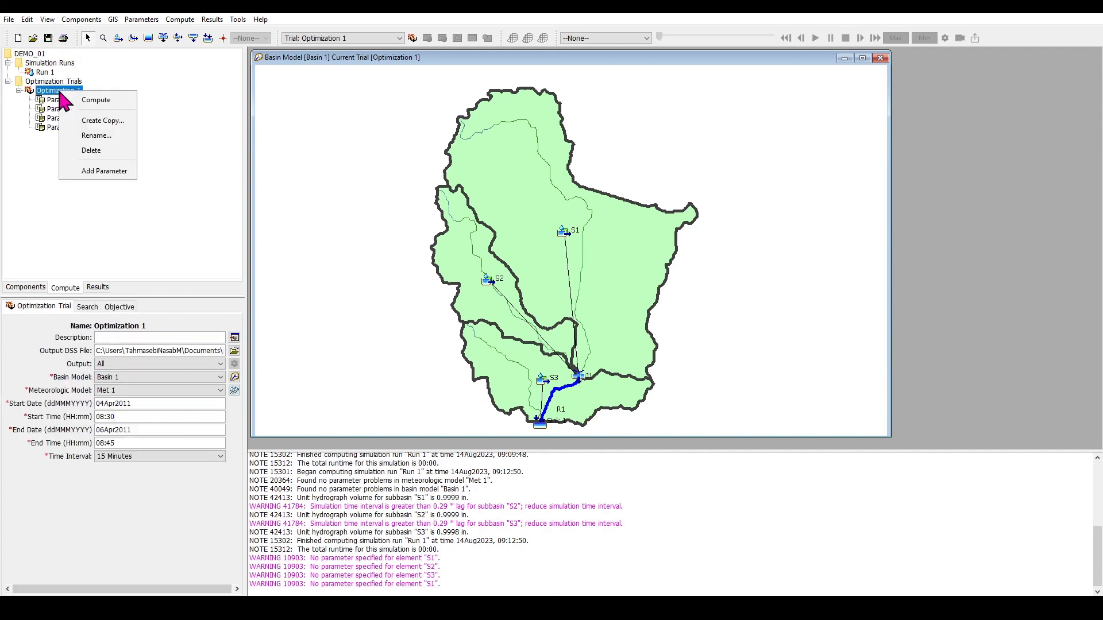
left_click(97, 170)
left_click(92, 339)
left_click(118, 382)
left_click(150, 351)
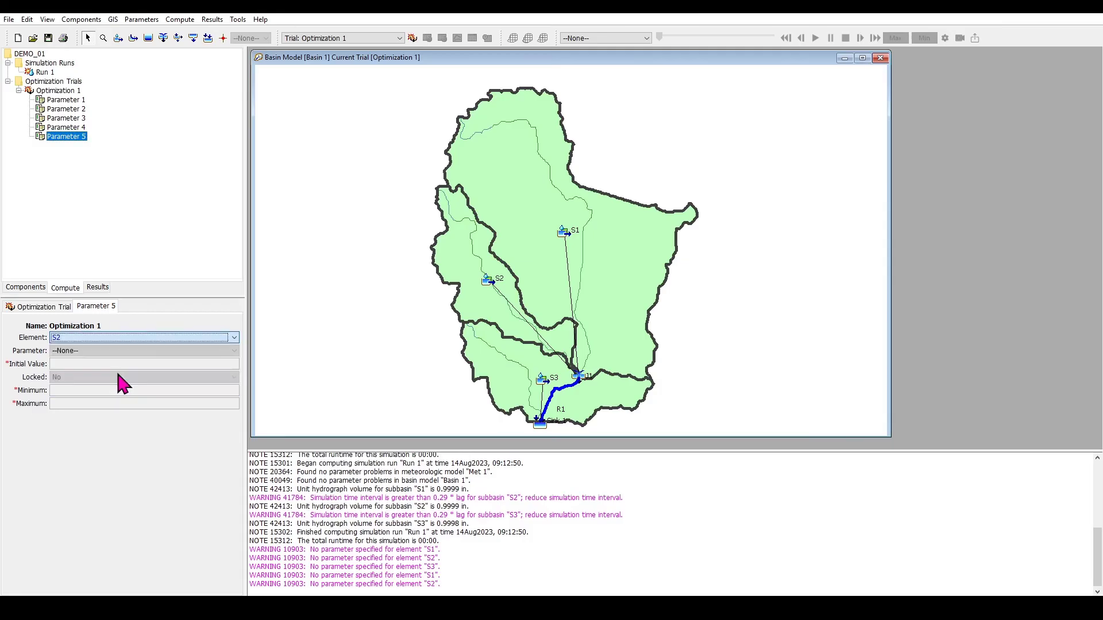
left_click(118, 388)
Set the S2 lag time parameter's minimum to 40 and maximum to 300 minutes.
type("40")
left_click_drag(97, 392, 30, 401)
type("300")
Add a sixth parameter to Optimization 1 for element S3 using SCS Unit Hydrograph - Lag Time.
right_click(60, 90)
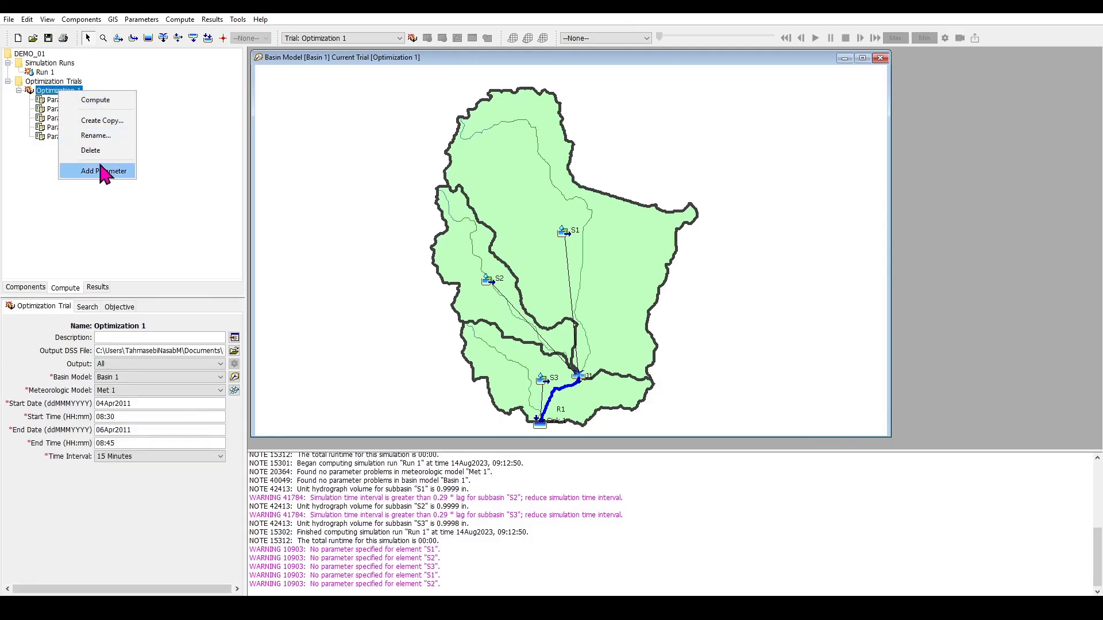
left_click(96, 170)
left_click(105, 339)
left_click(105, 392)
left_click(105, 351)
left_click(109, 387)
Set the S3 lag time parameter's minimum to 20 minutes and replace its default maximum.
type("20")
mouse_move(110, 391)
left_mouse_down()
mouse_move(36, 392)
mouse_move(38, 402)
left_mouse_up()
type("3")
Add a seventh parameter to Optimization 1 for reach R1 using Lag - Lag.
left_click(63, 91)
right_click(66, 92)
left_click(101, 170)
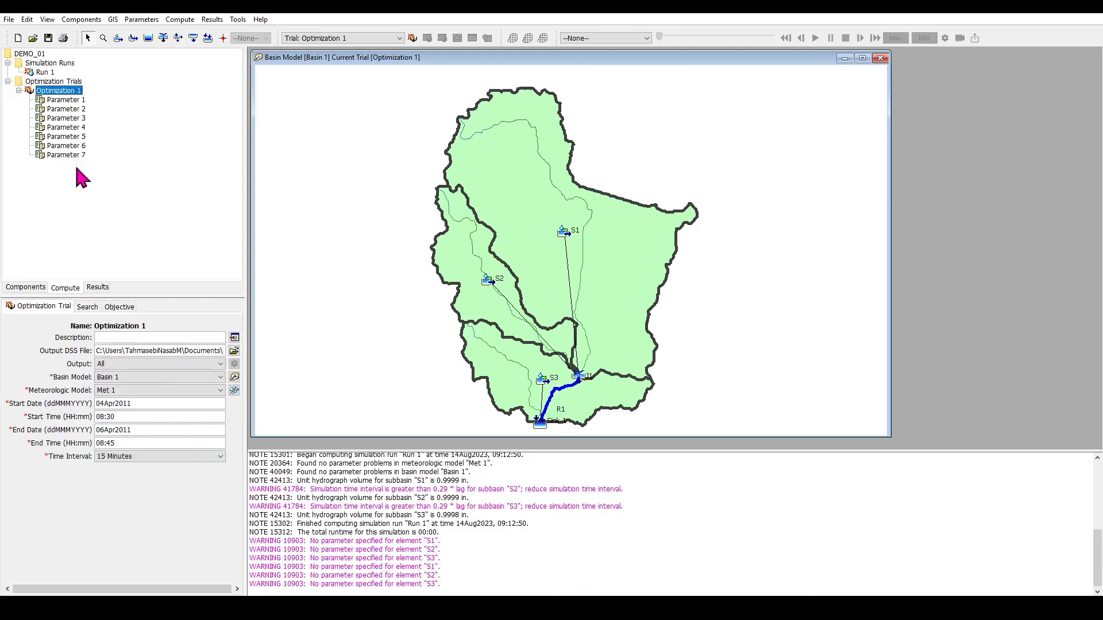
left_click(172, 338)
left_click(138, 379)
left_click(118, 351)
left_click(118, 376)
Set the R1 lag parameter's minimum to 20 and maximum to 300 minutes, and compute the Optimization 1 trial.
left_click_drag(119, 390, 61, 395)
type("300")
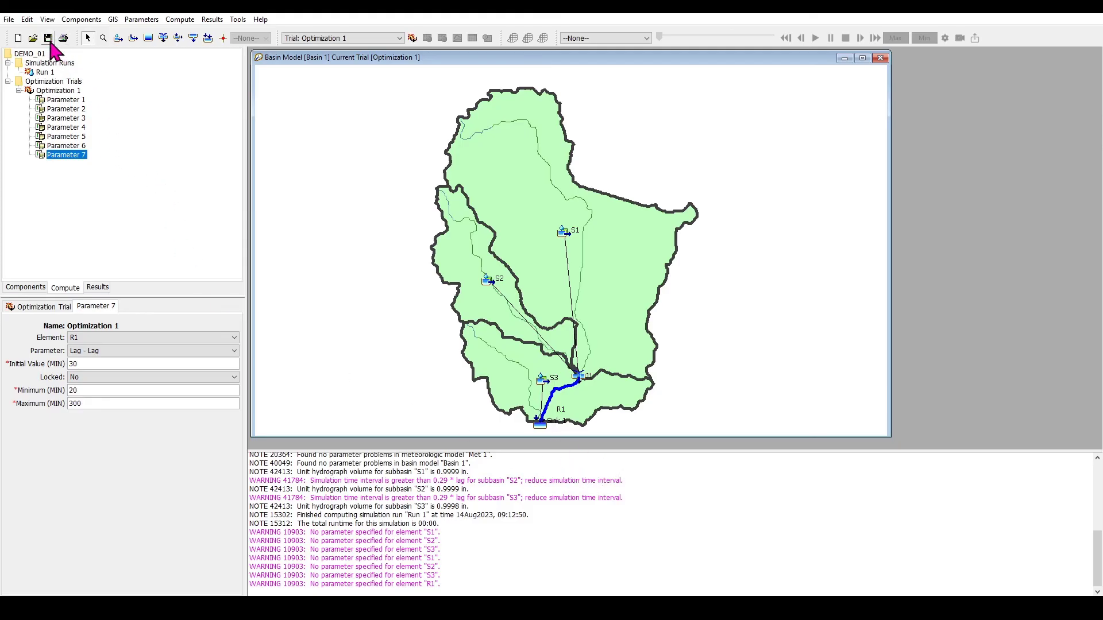
right_click(72, 96)
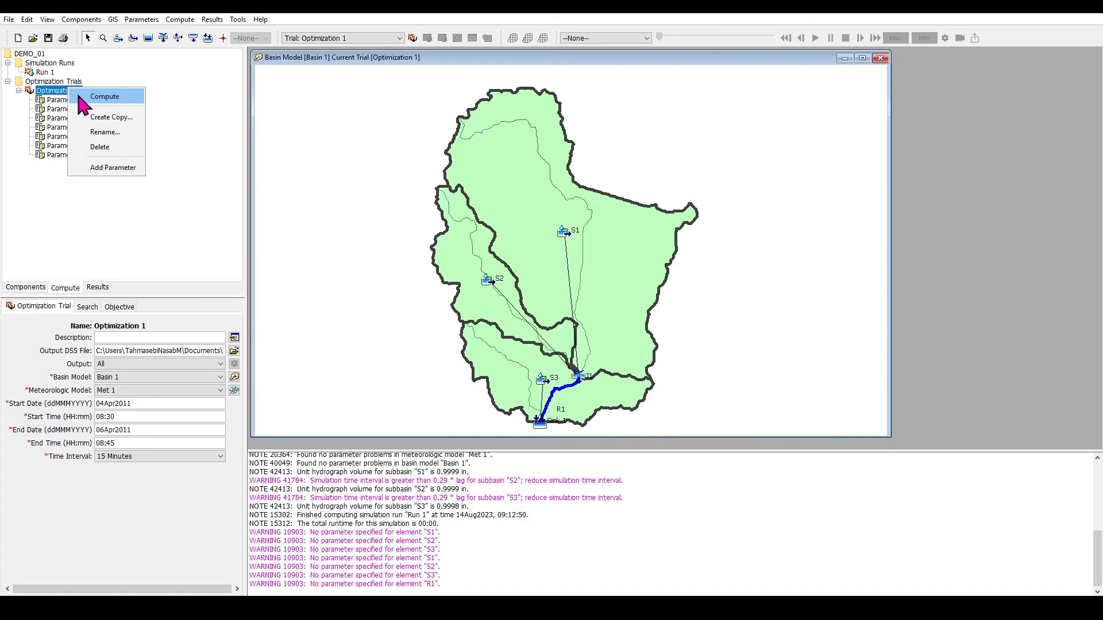
left_click(79, 98)
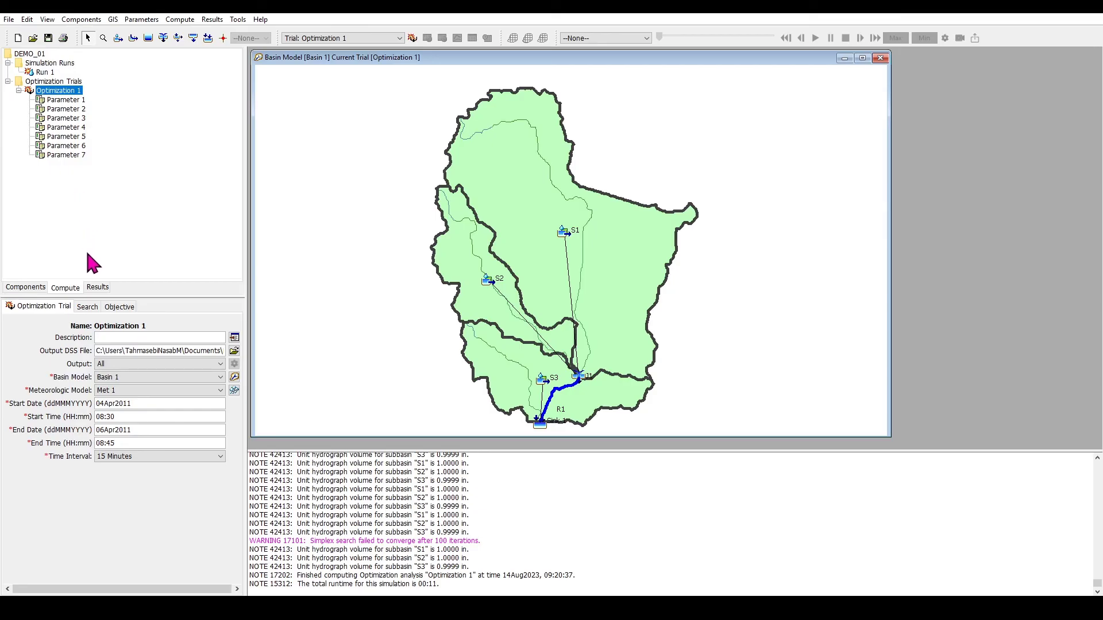
Examine the Sink-1 result graph of Run 1 for observed flow against simulated outflow, and close it.
left_click(99, 289)
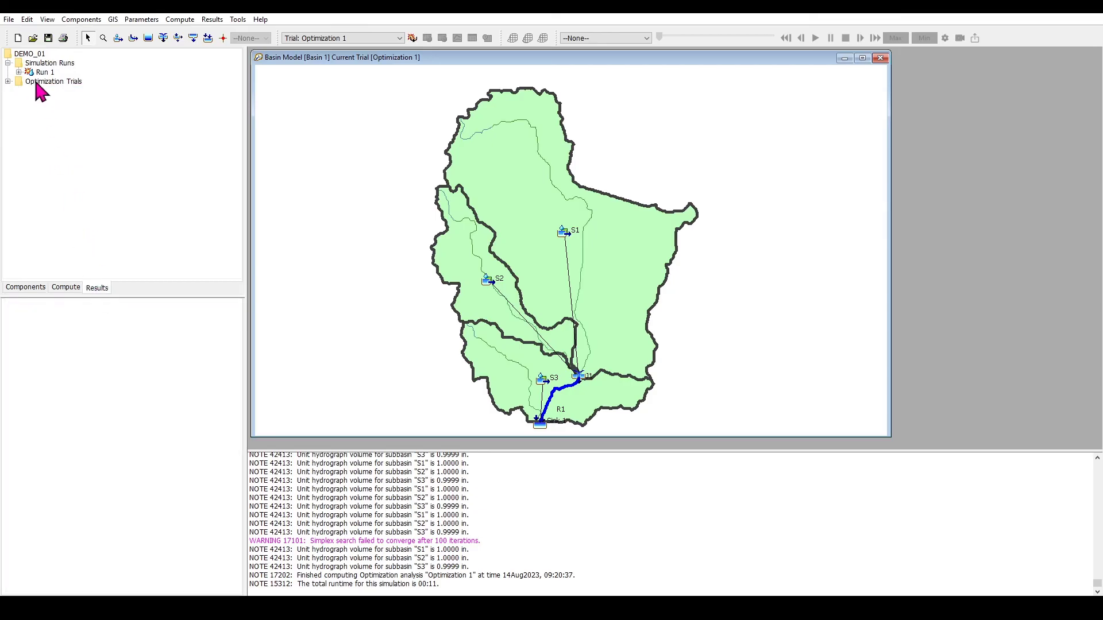
left_click(19, 72)
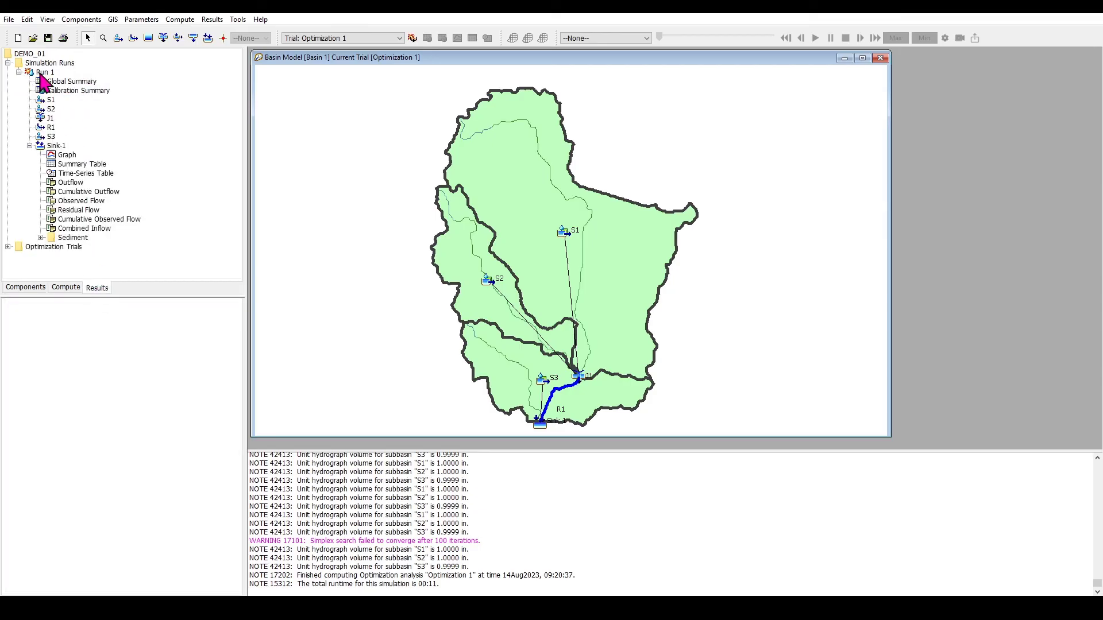
left_click(79, 155)
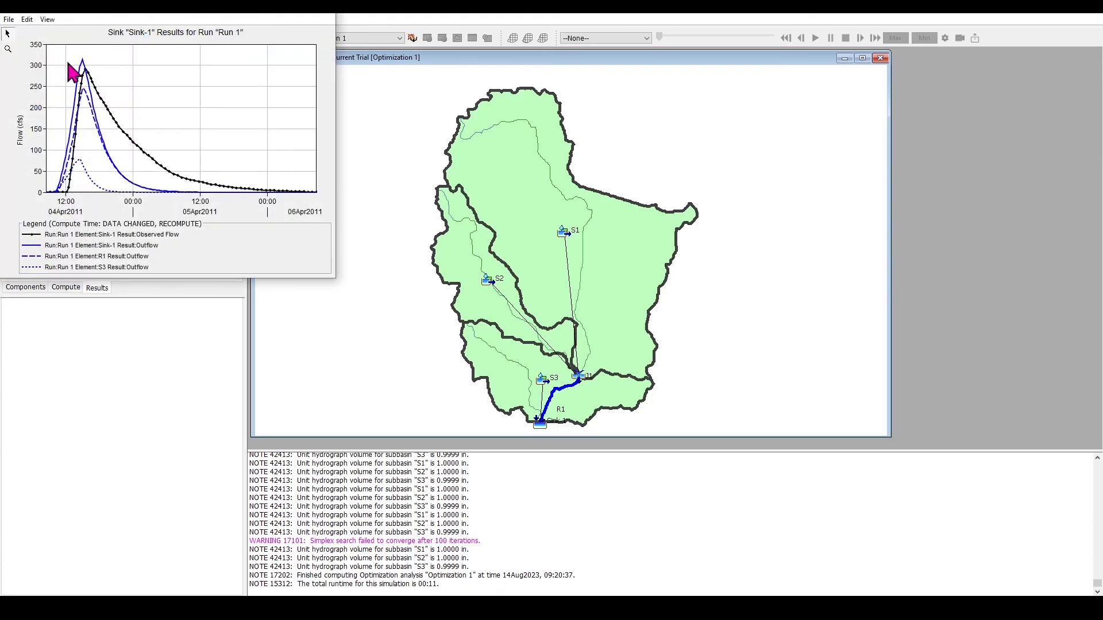
left_click_drag(170, 4, 244, 70)
left_click(399, 70)
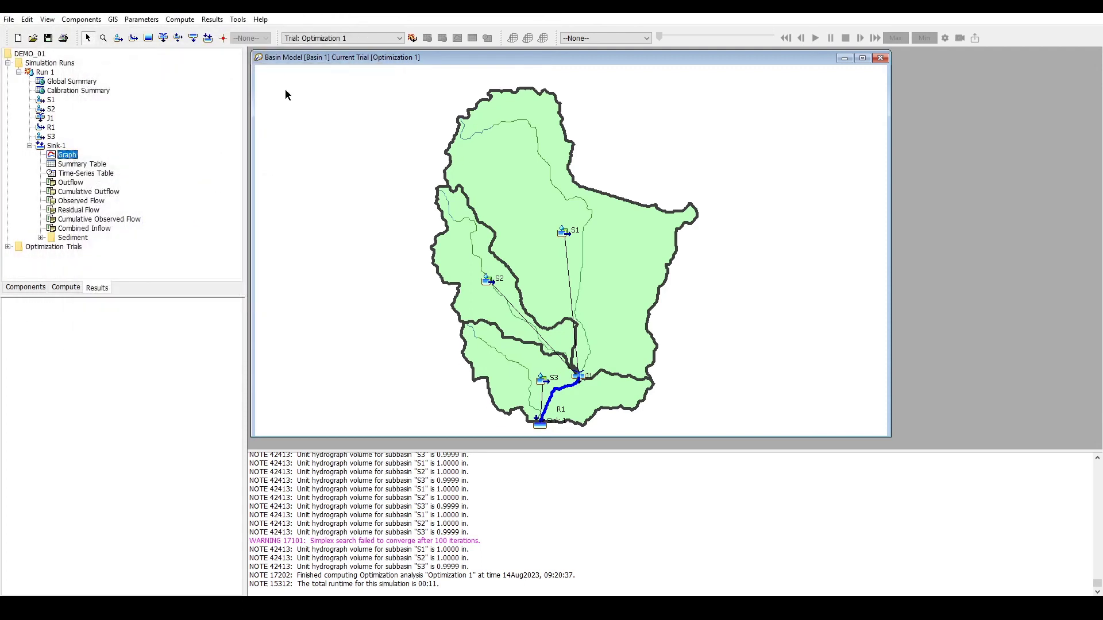
Review the Optimized Parameters table in the results of Optimization 1 and close it.
left_click(19, 72)
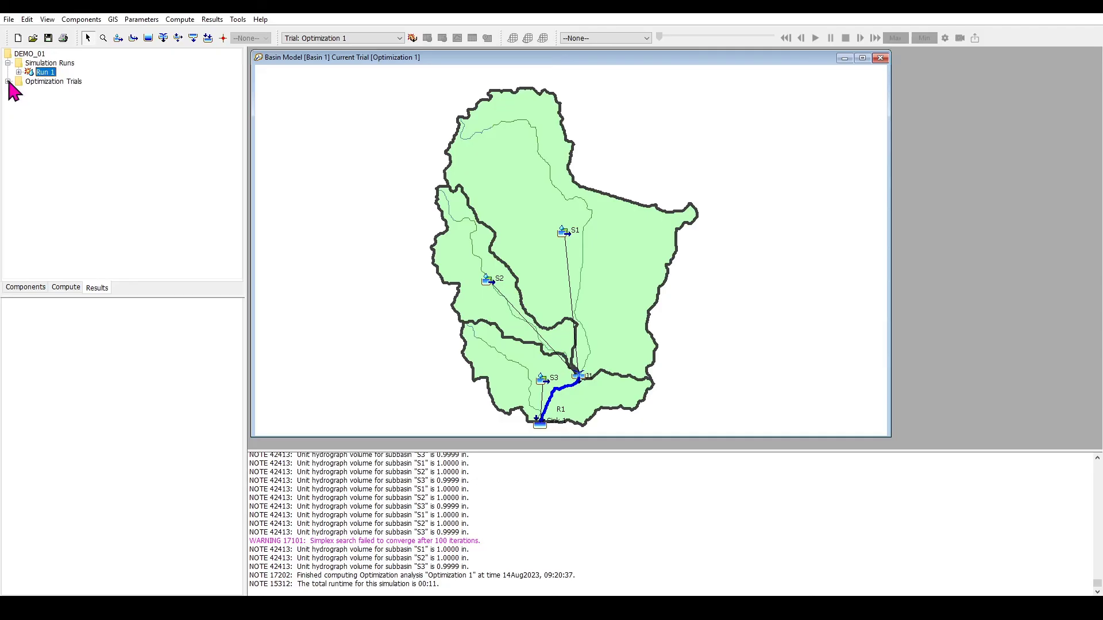
left_click(8, 82)
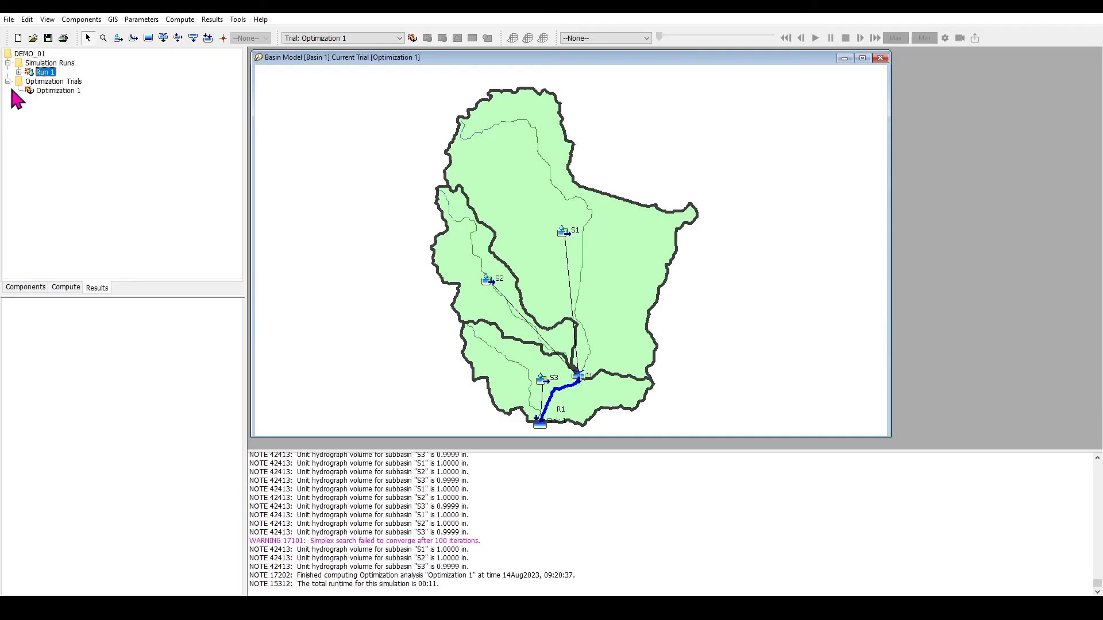
double_click(56, 92)
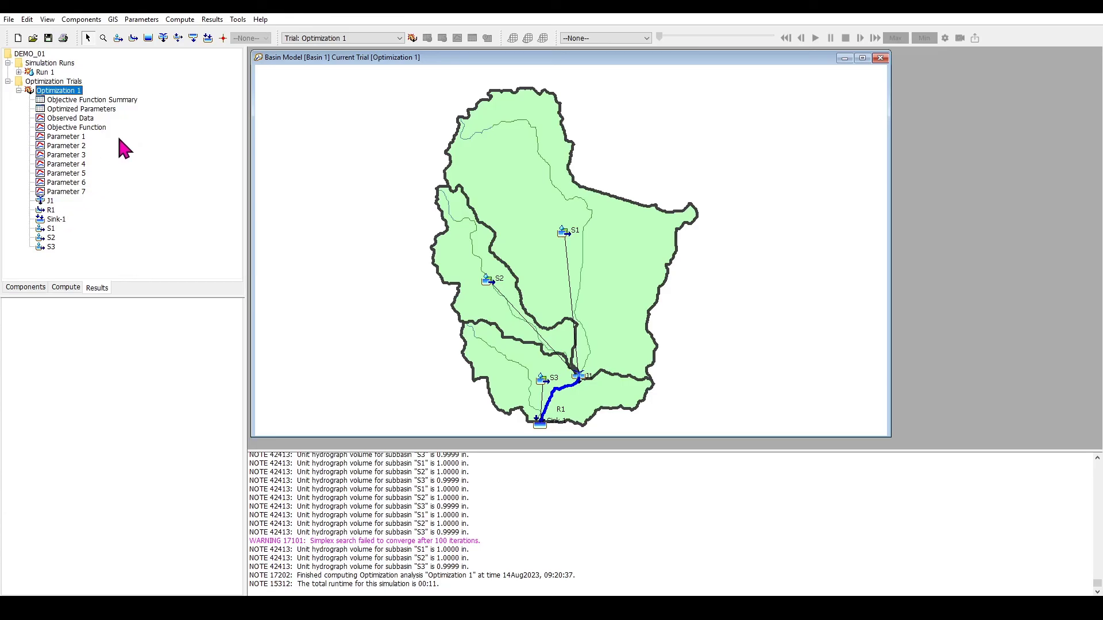
left_click(112, 117)
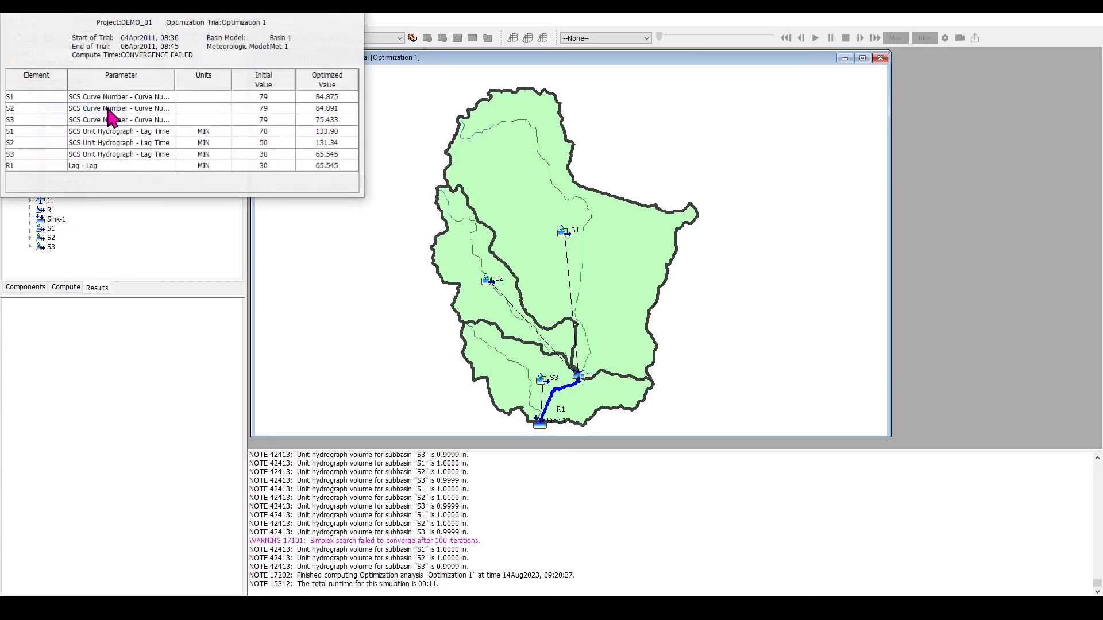
left_click_drag(148, 15, 197, 98)
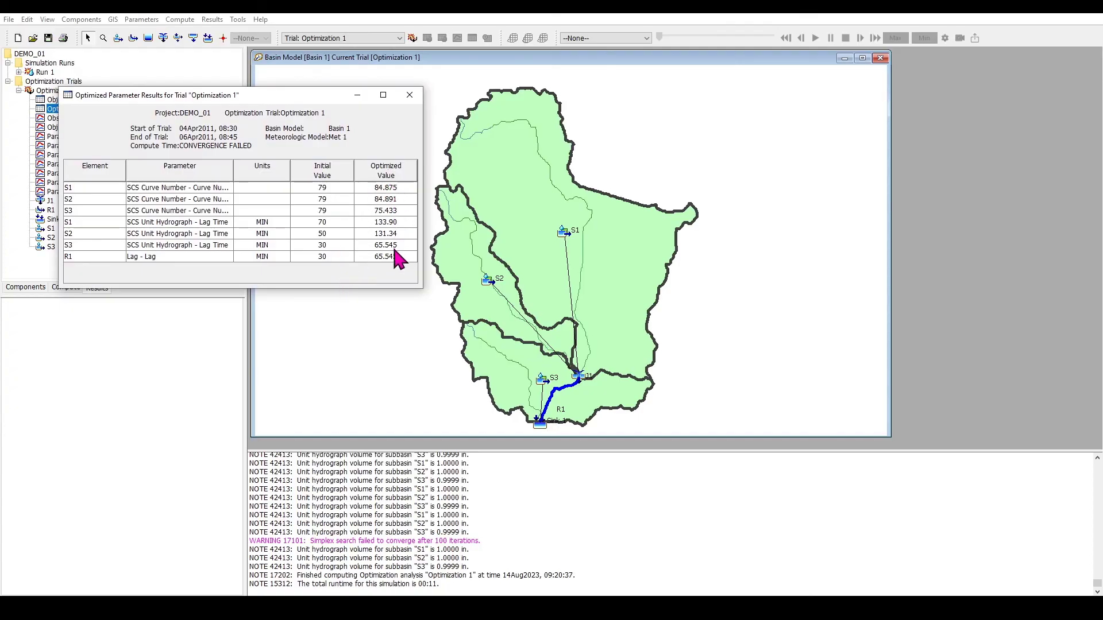
left_click(409, 95)
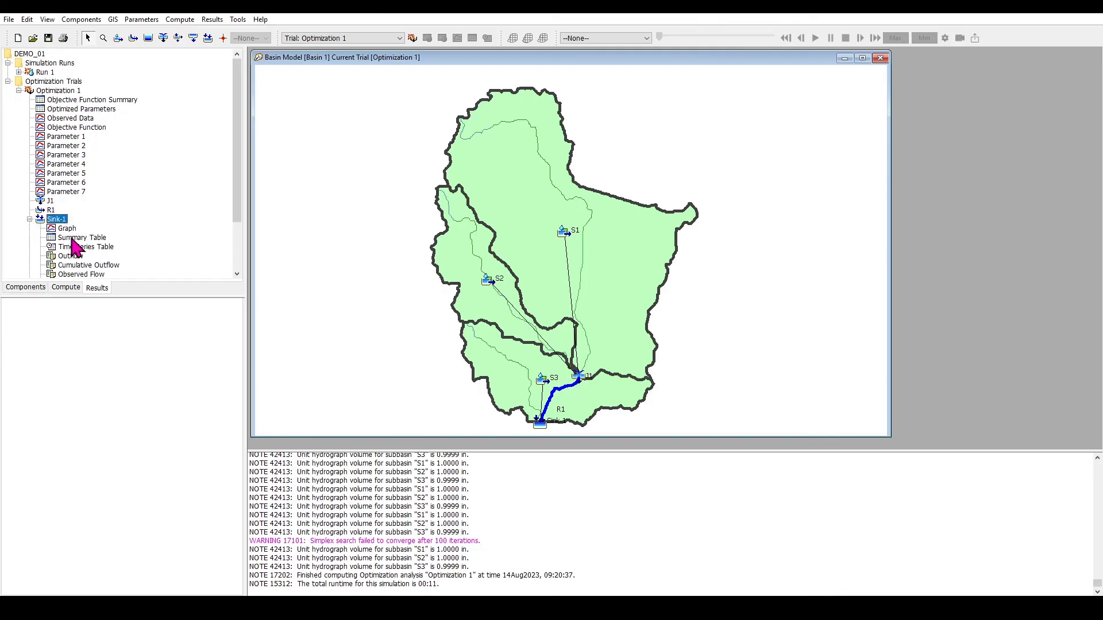
Examine the Sink-1 result graph of Optimization 1 for the fit to observed flow, and close it.
left_click(64, 229)
left_click_drag(158, 13, 273, 176)
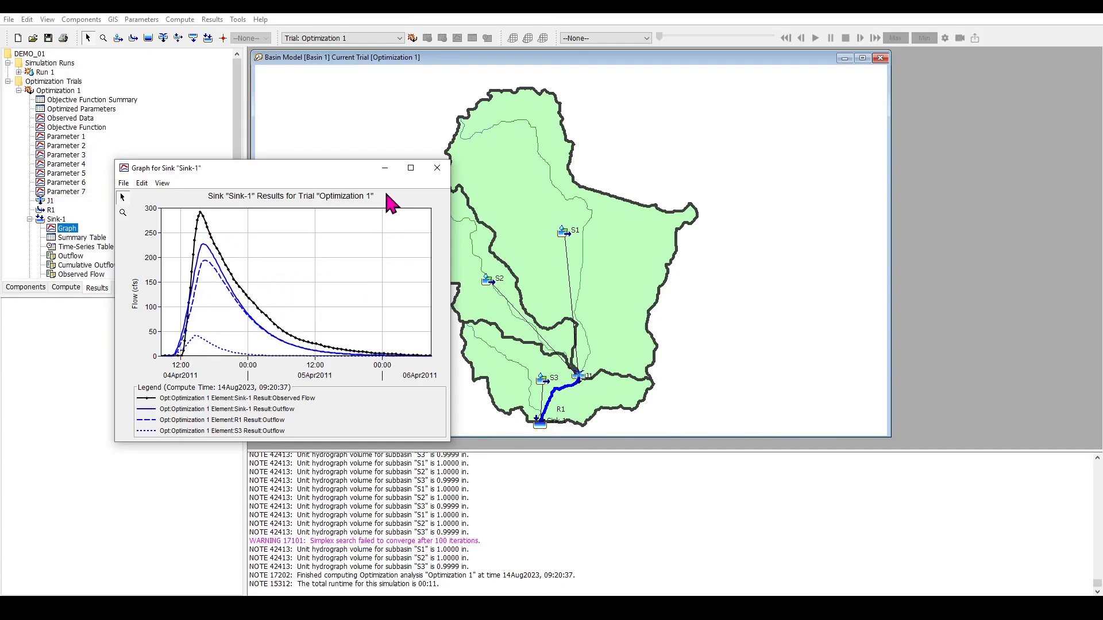
left_click(438, 170)
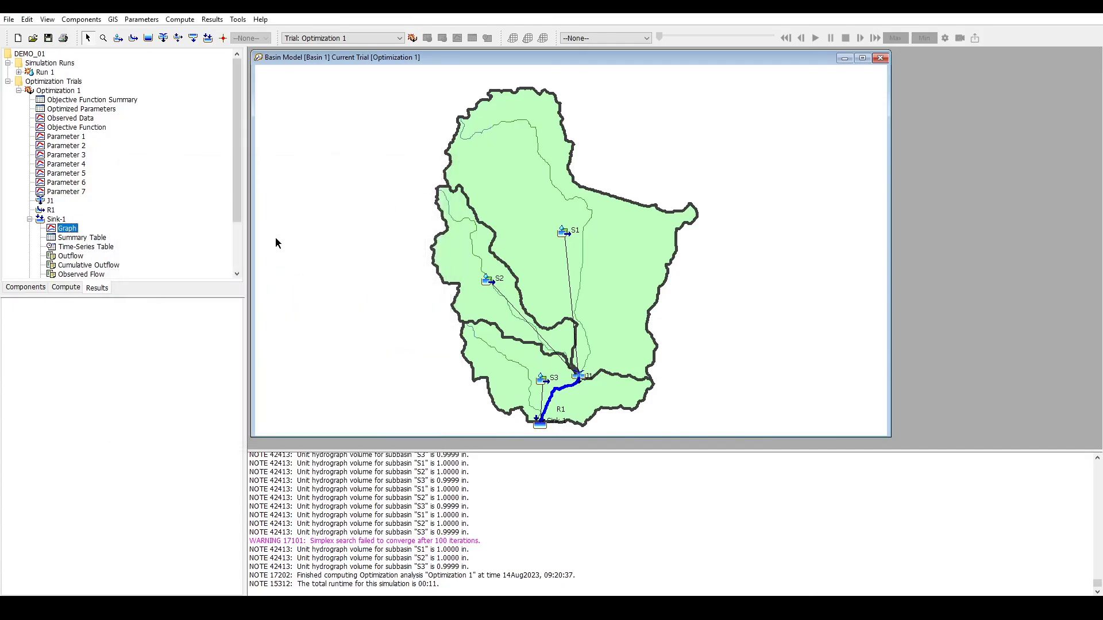
Change the objective statistic of Optimization 1 to Percent Error In Peak Discharge.
left_click(68, 287)
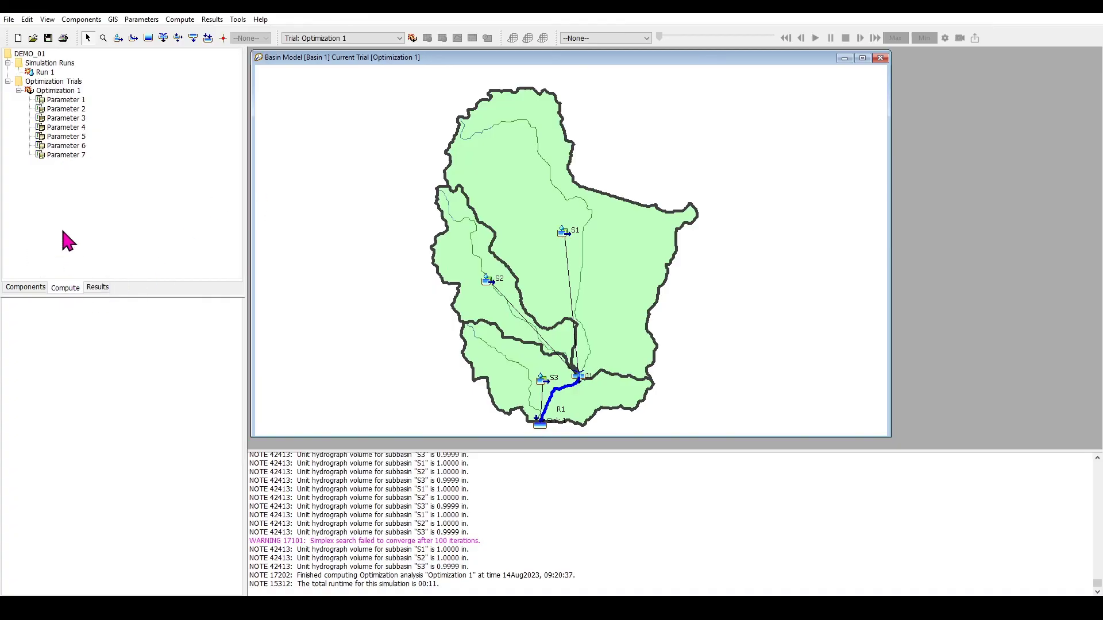
left_click(69, 91)
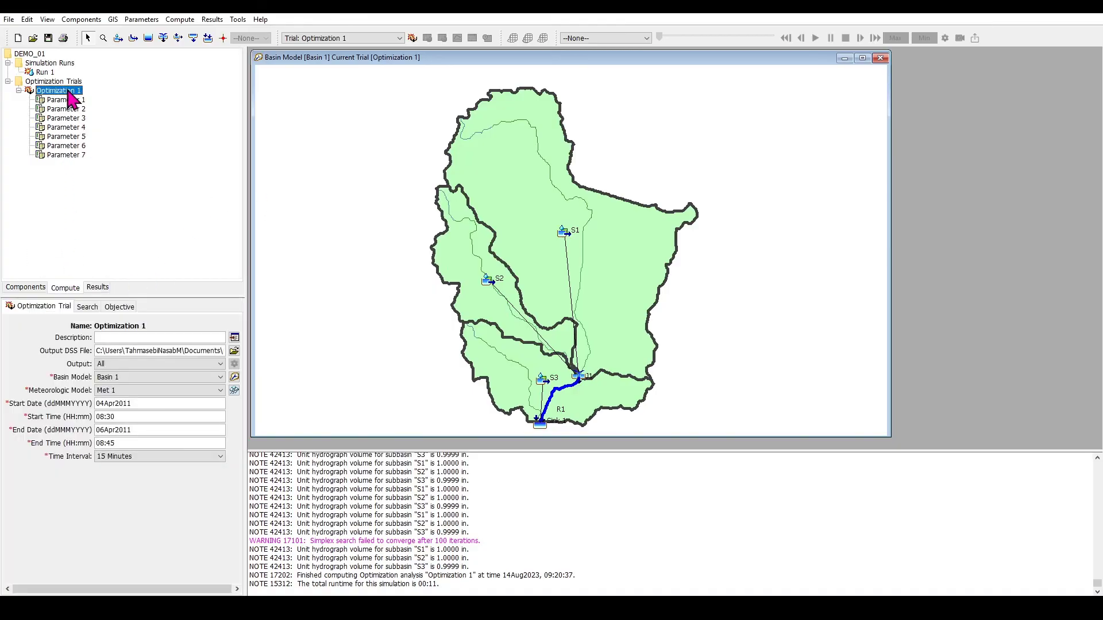
left_click(114, 309)
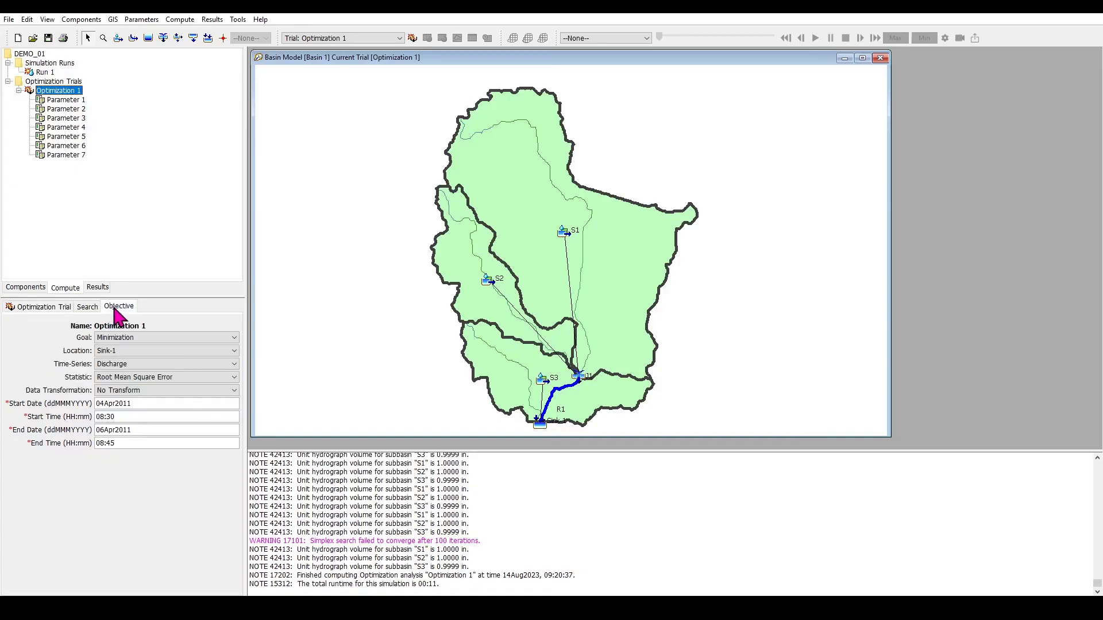
left_click(178, 377)
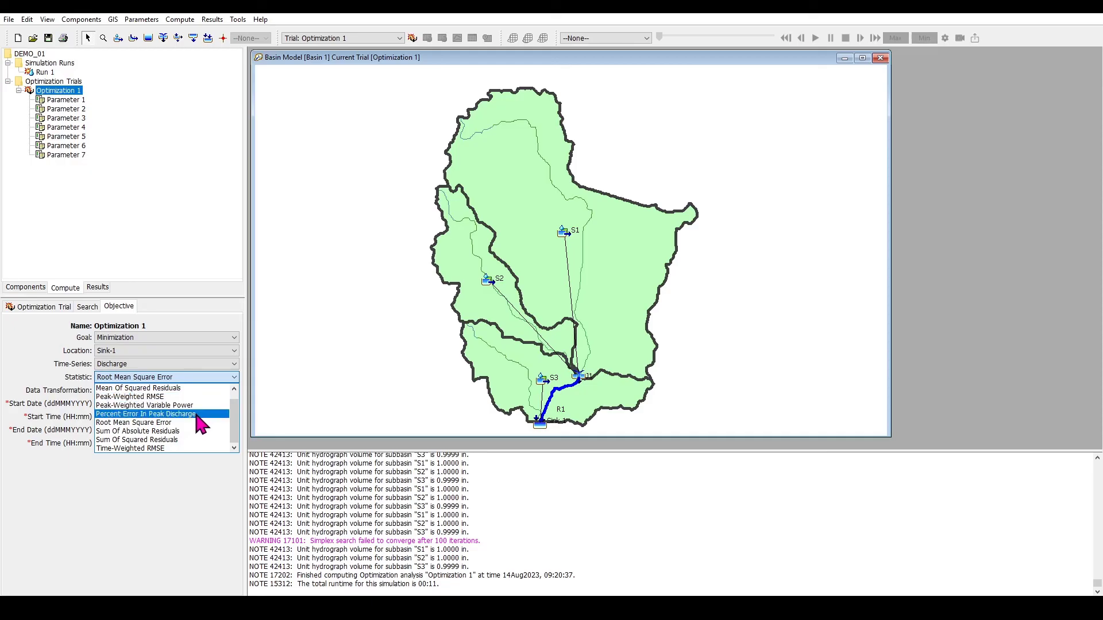
left_click(197, 414)
Save the project and recompute the Optimization 1 trial.
left_click(48, 39)
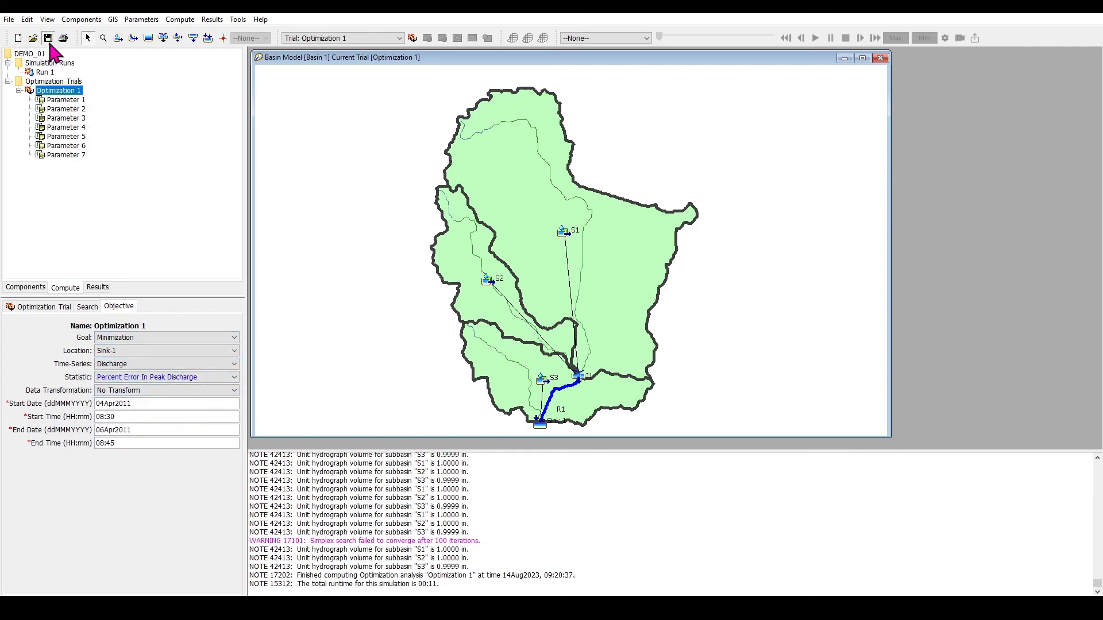
right_click(61, 91)
left_click(78, 99)
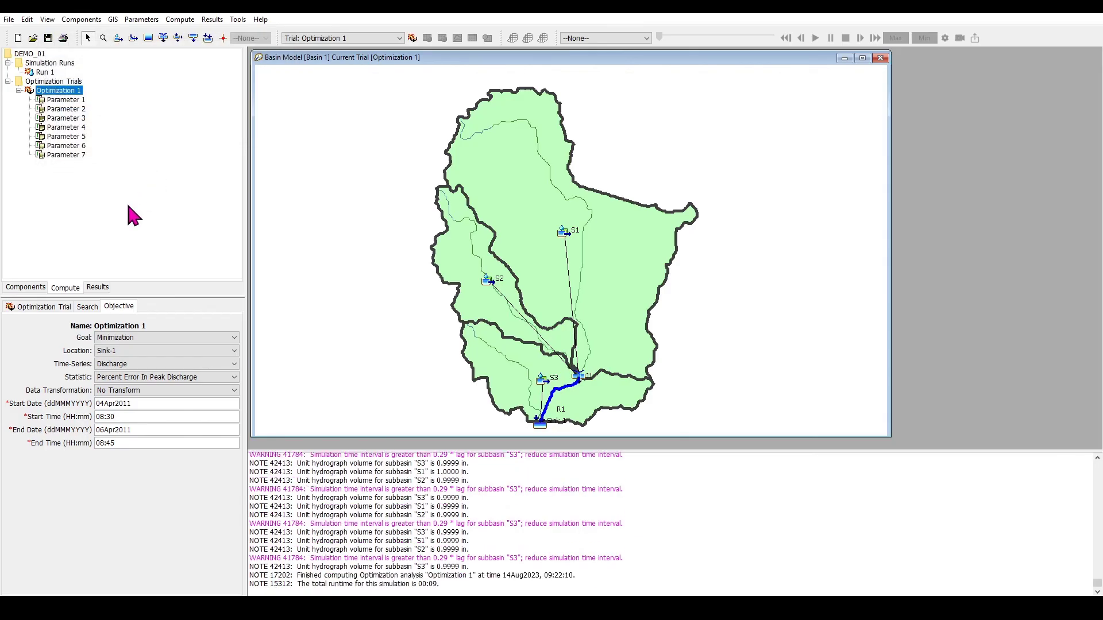
Open the recomputed Sink-1 graph of Optimization 1 to compare peak outflow with observed flow.
left_click(98, 288)
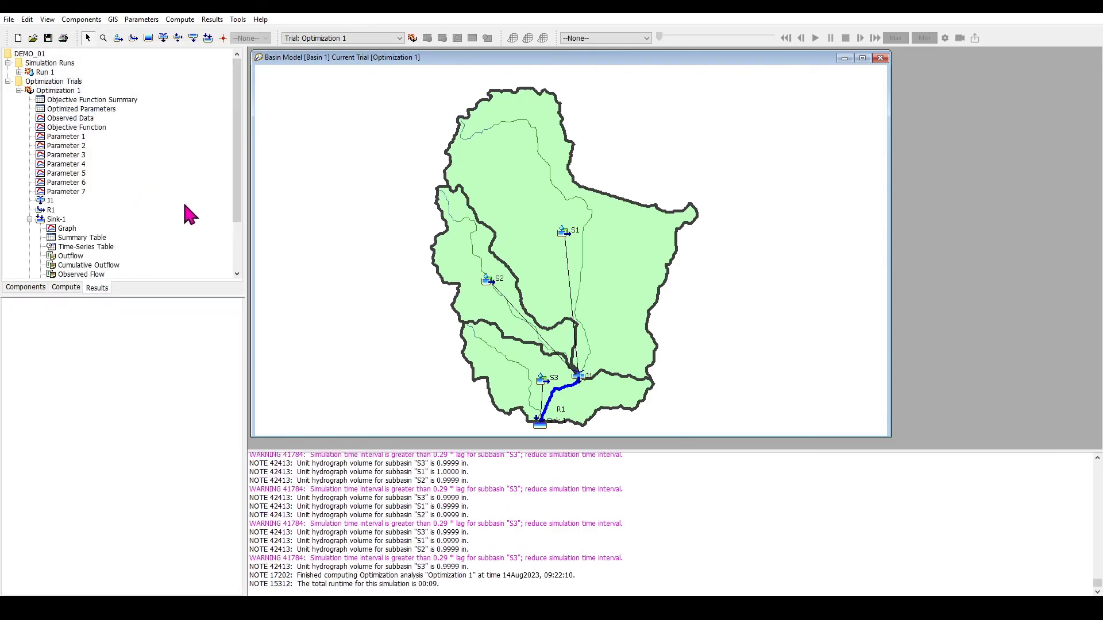
left_click(68, 229)
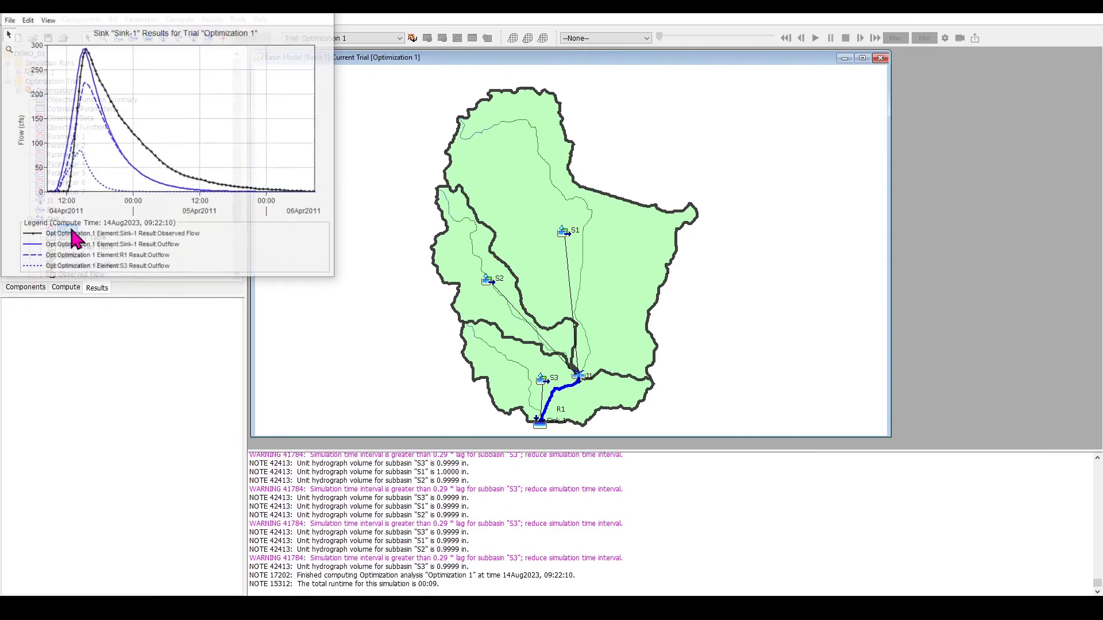
Compare the simulated and observed peaks in the Sink-1 graph of Optimization 1, and close the graph.
left_click_drag(111, 18, 202, 197)
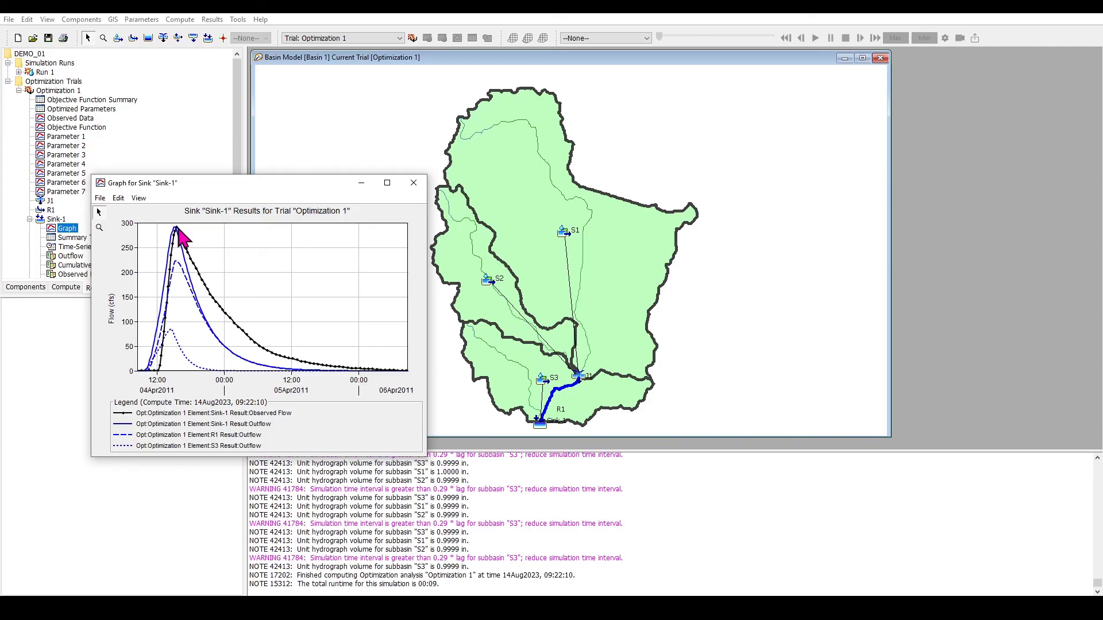
mouse_move(176, 228)
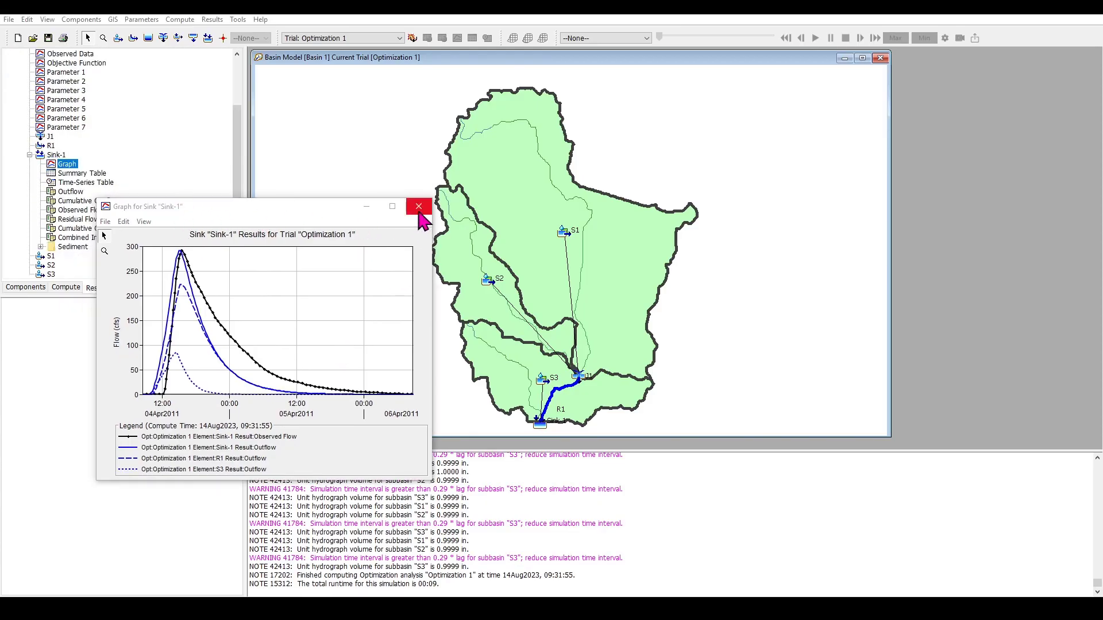
left_click(420, 206)
Change the search method of Optimization 1 to Differential Evolution with a maximum of 200 iterations.
left_click(66, 287)
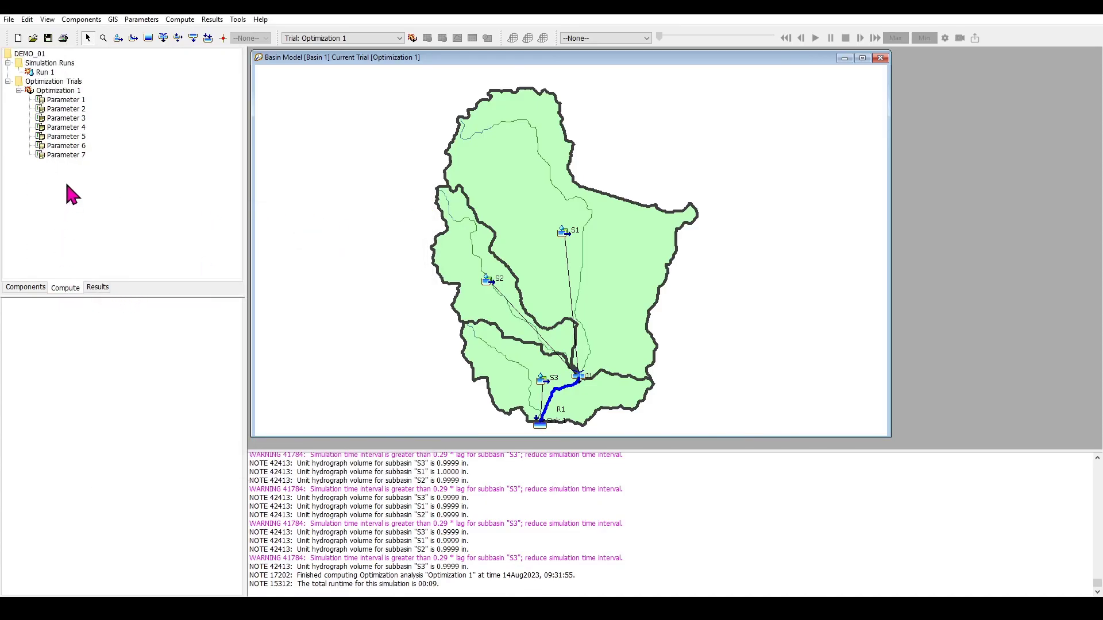
left_click(62, 91)
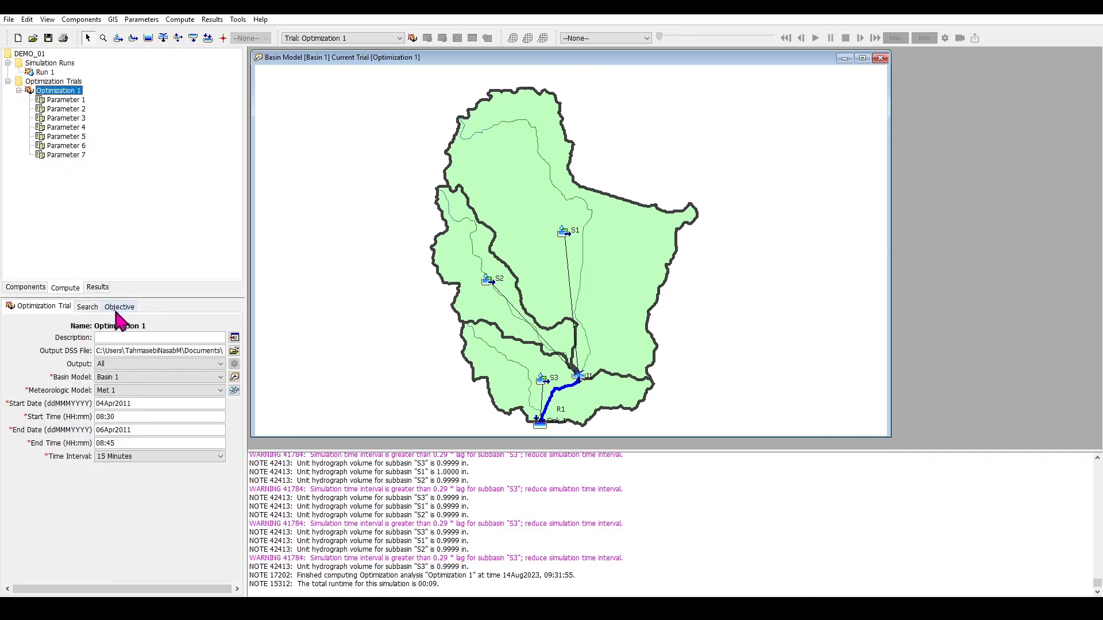
left_click(87, 308)
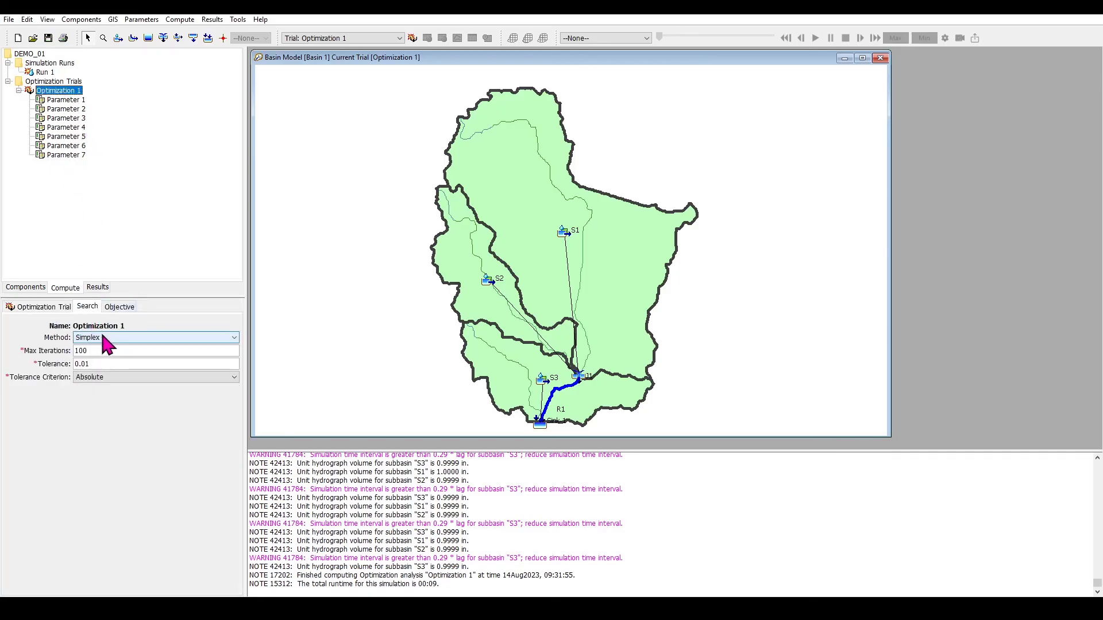
left_click(111, 340)
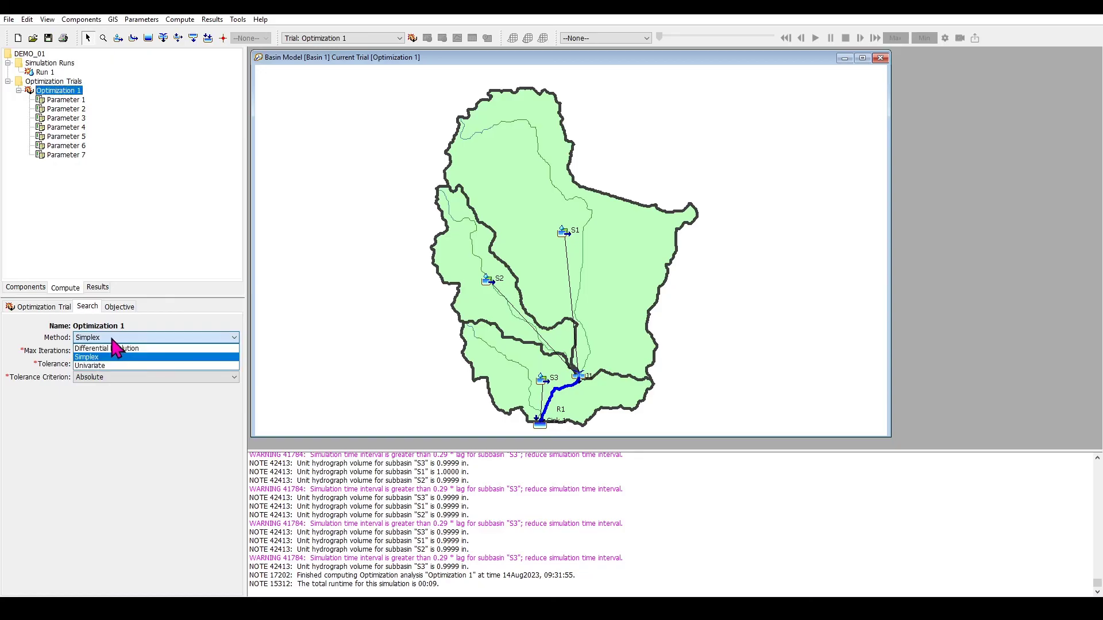
left_click(152, 350)
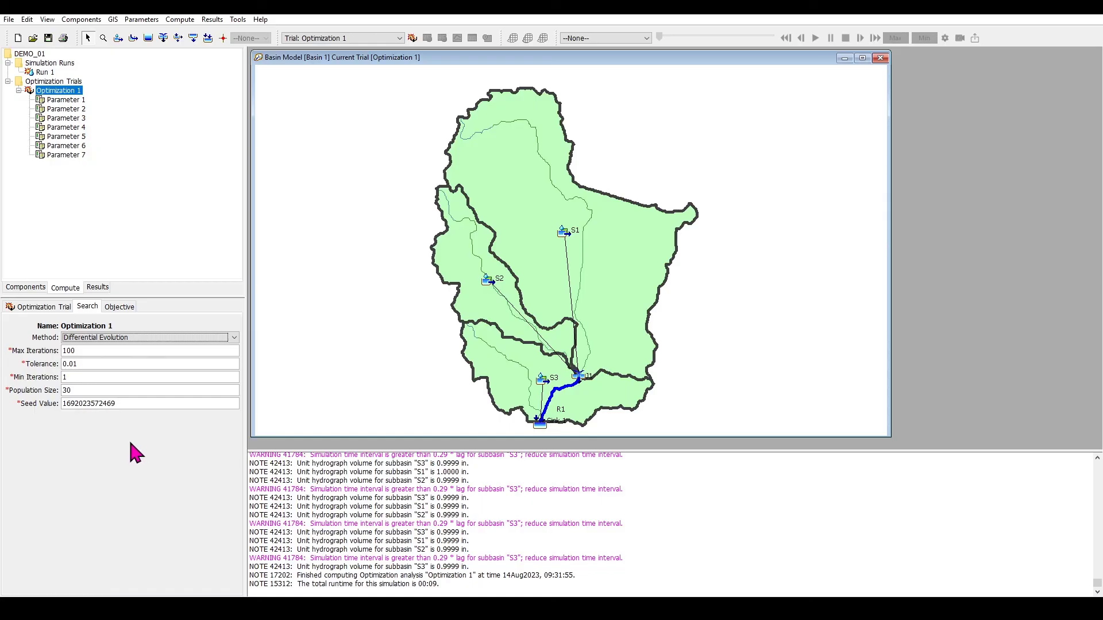
double_click(85, 351)
type("200")
Change the objective statistic of Optimization 1 to Root Mean Square Error.
left_click(130, 308)
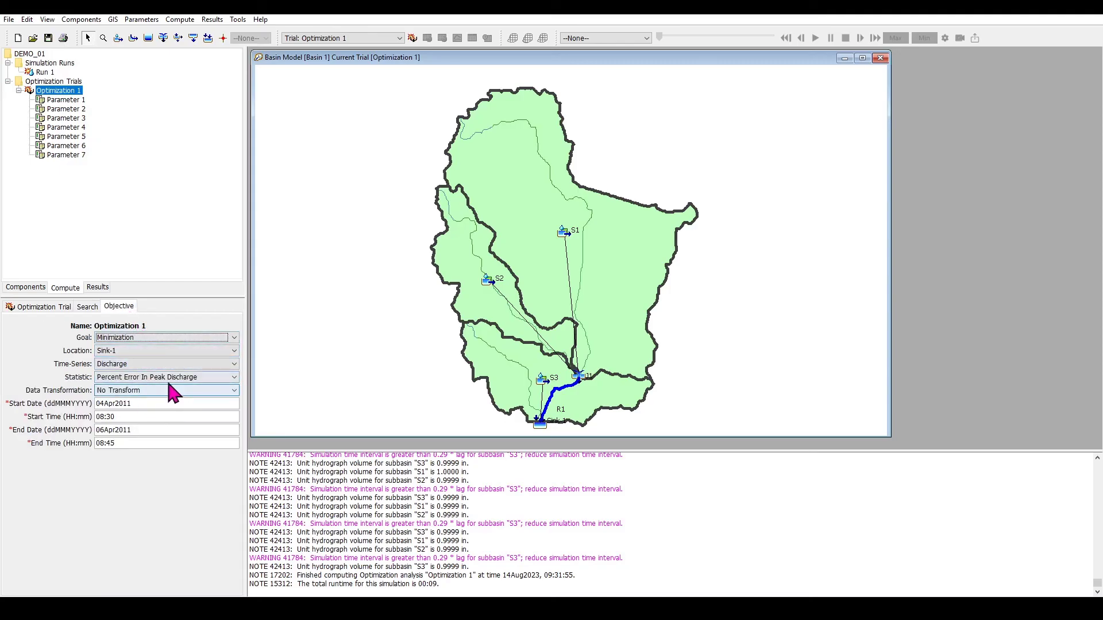
left_click(224, 379)
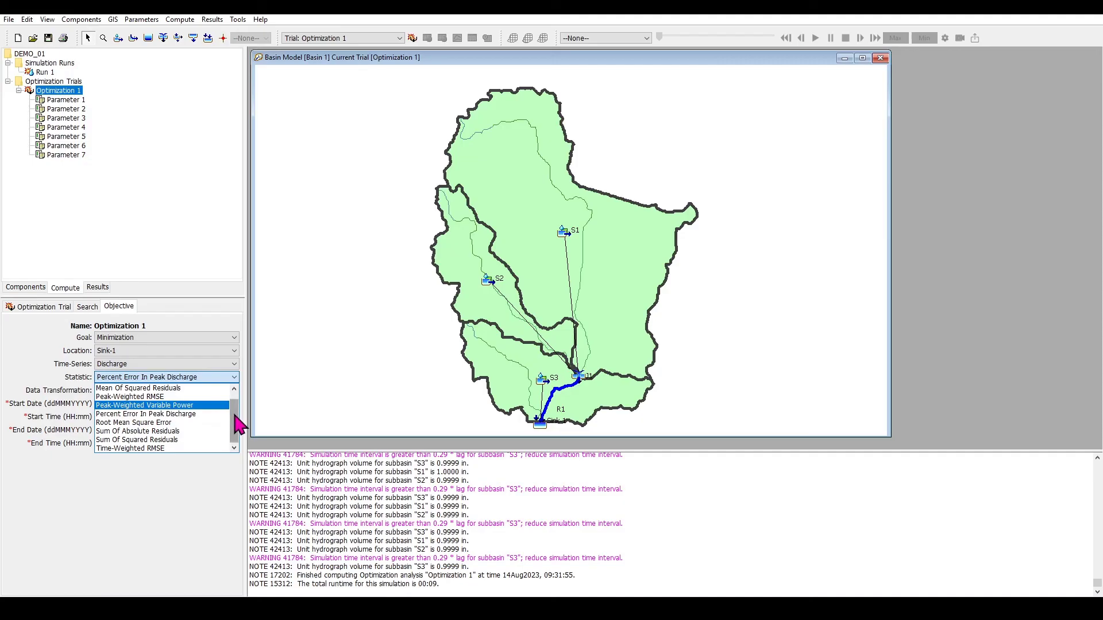
scroll(240, 412, "up", 1)
scroll(239, 416, "down", 1)
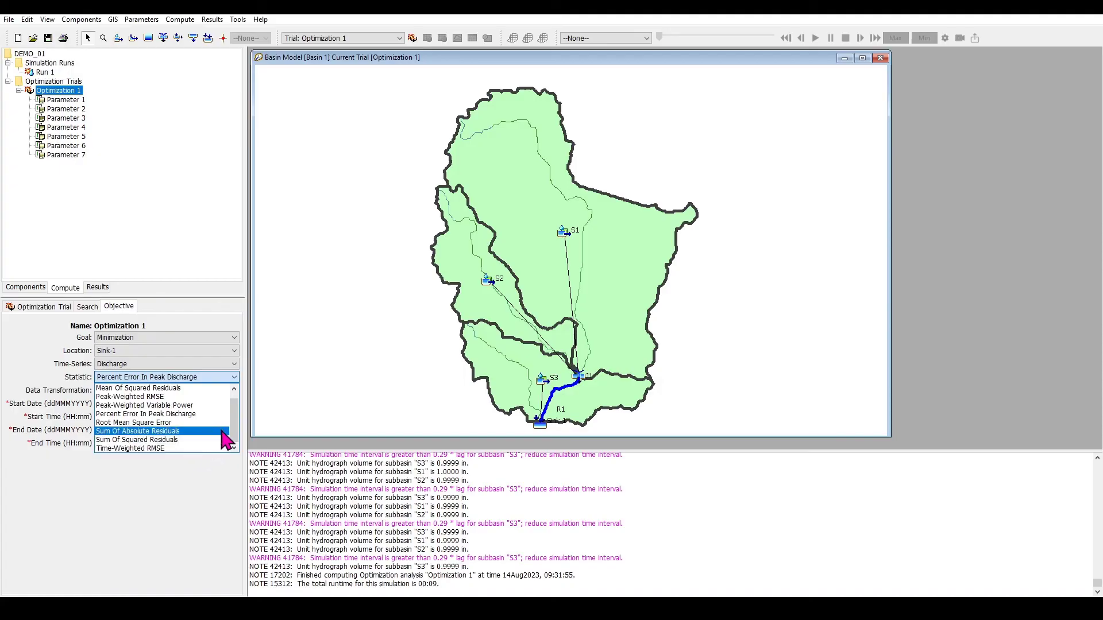
left_click(176, 424)
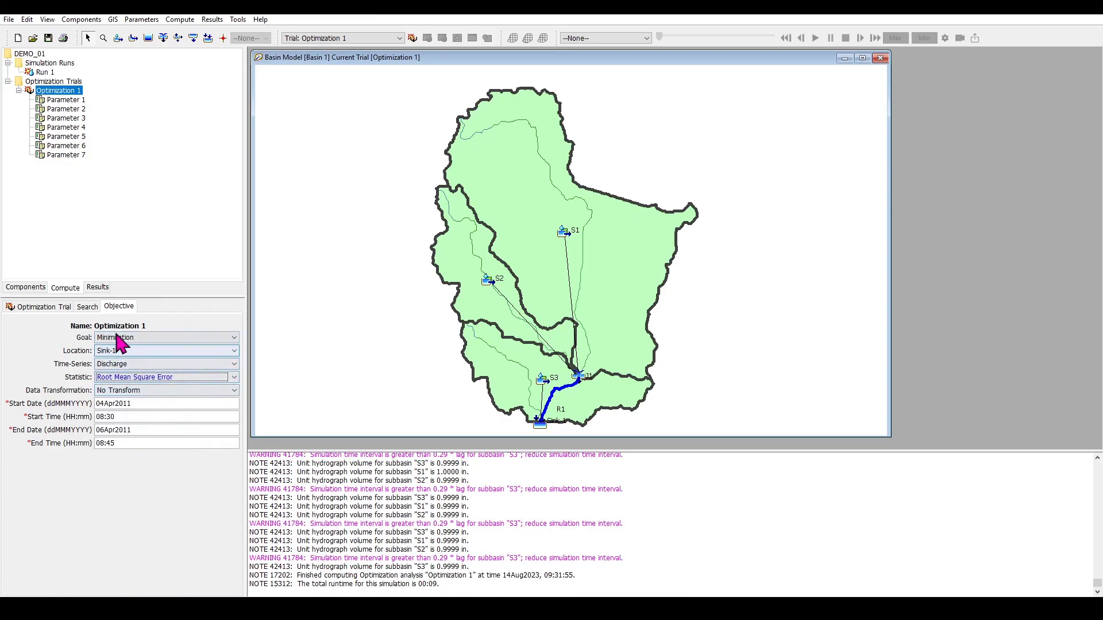
Save the project and recompute the Optimization 1 trial with the new search and objective settings.
left_click(49, 38)
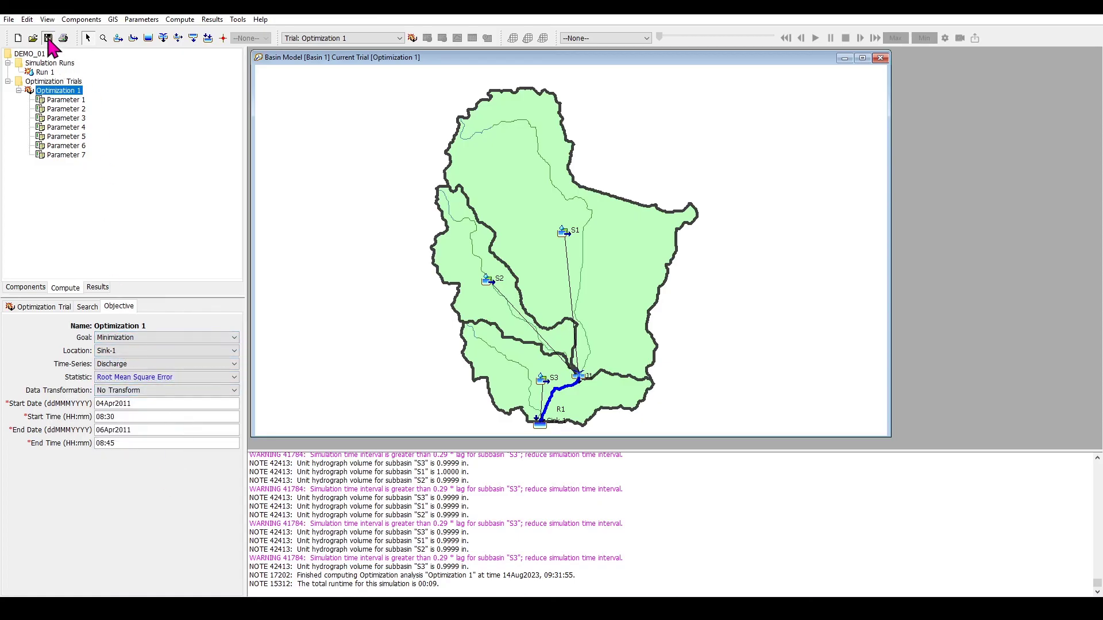
right_click(63, 91)
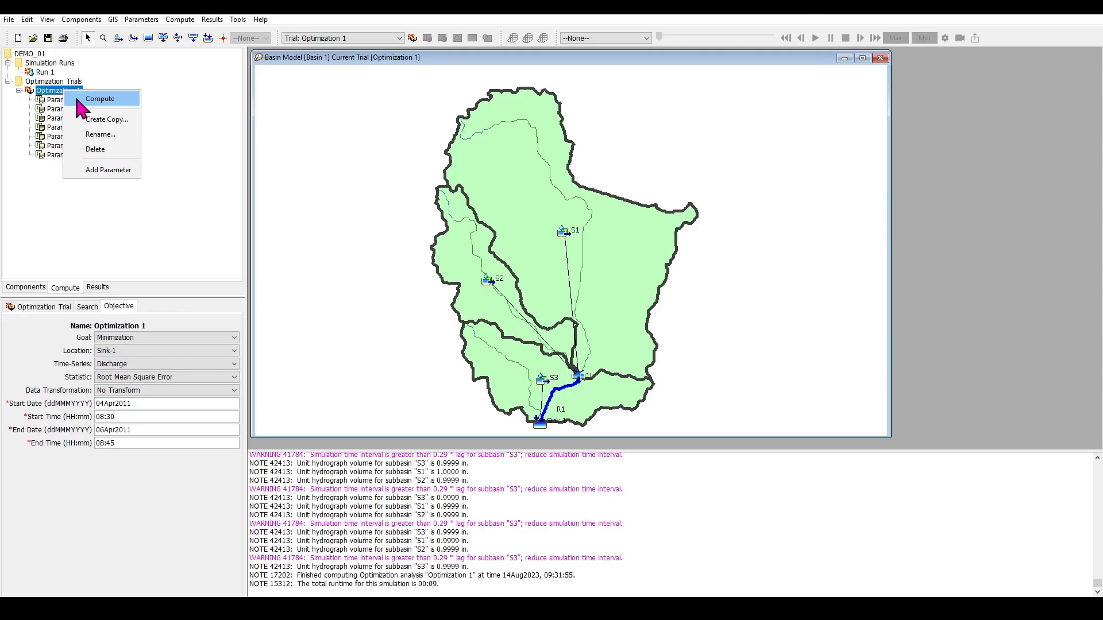
left_click(77, 99)
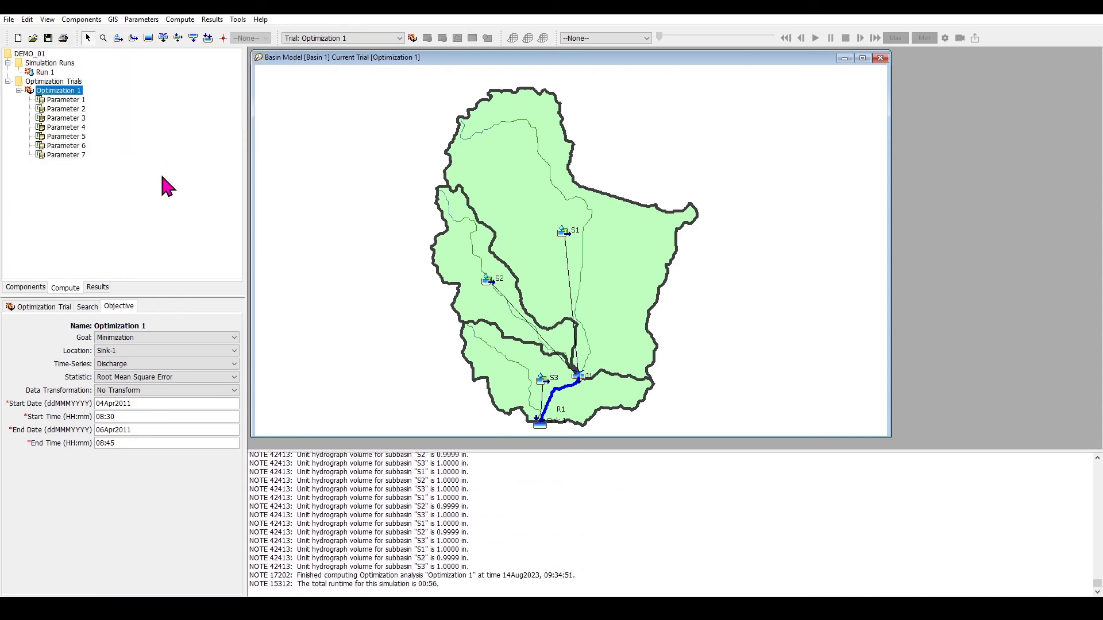
Examine the Sink-1 result graph of simulation Run 1 as the uncalibrated reference, and close it.
left_click(101, 288)
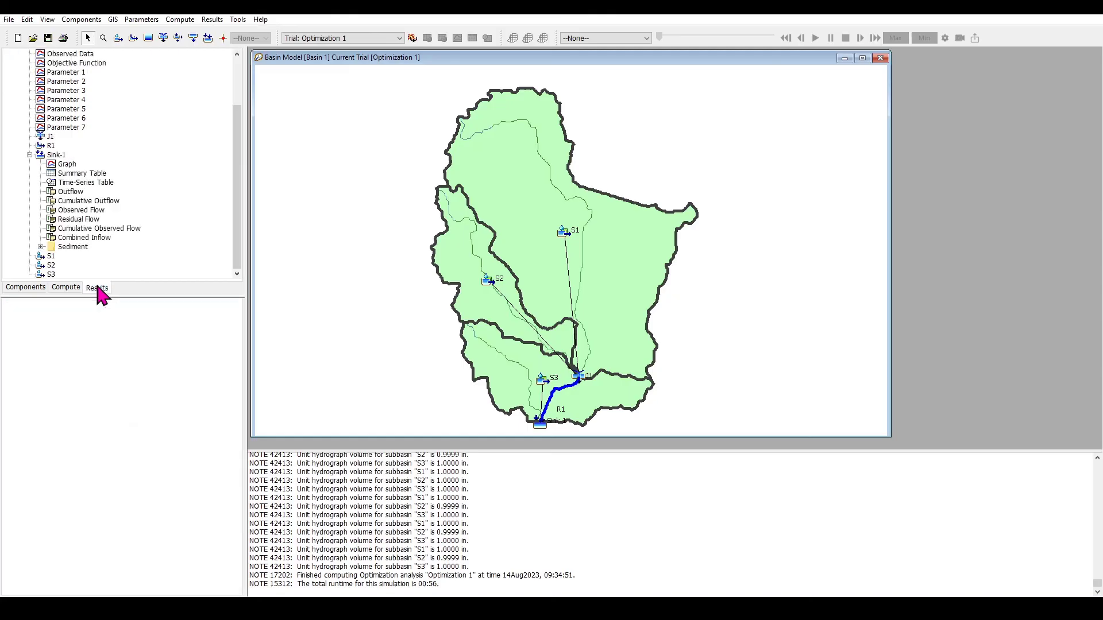
scroll(107, 230, "up", 3)
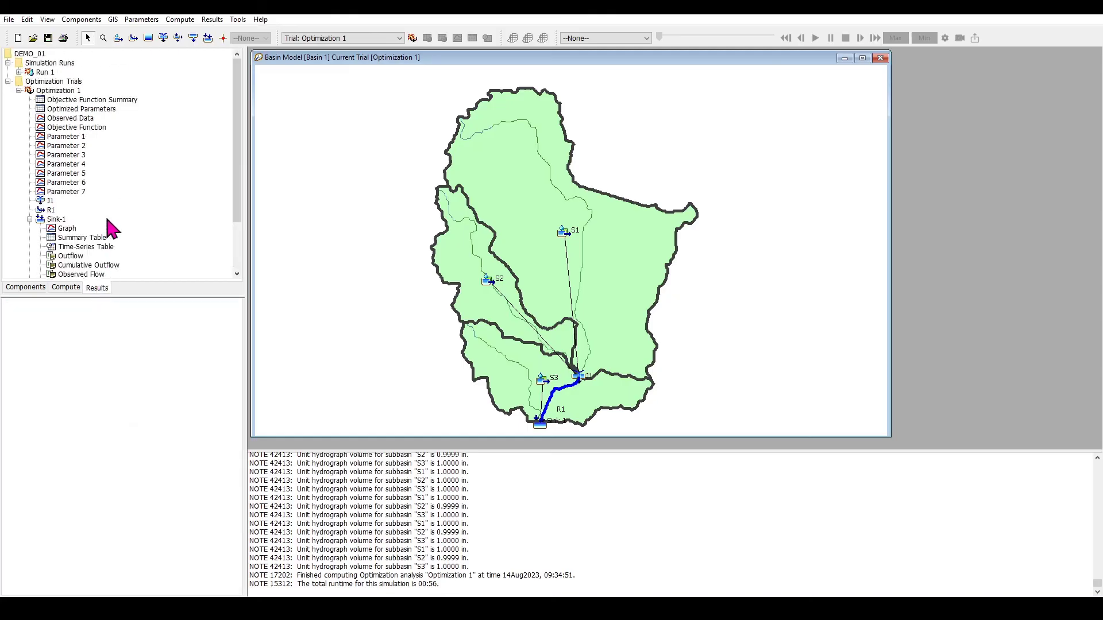
left_click(19, 72)
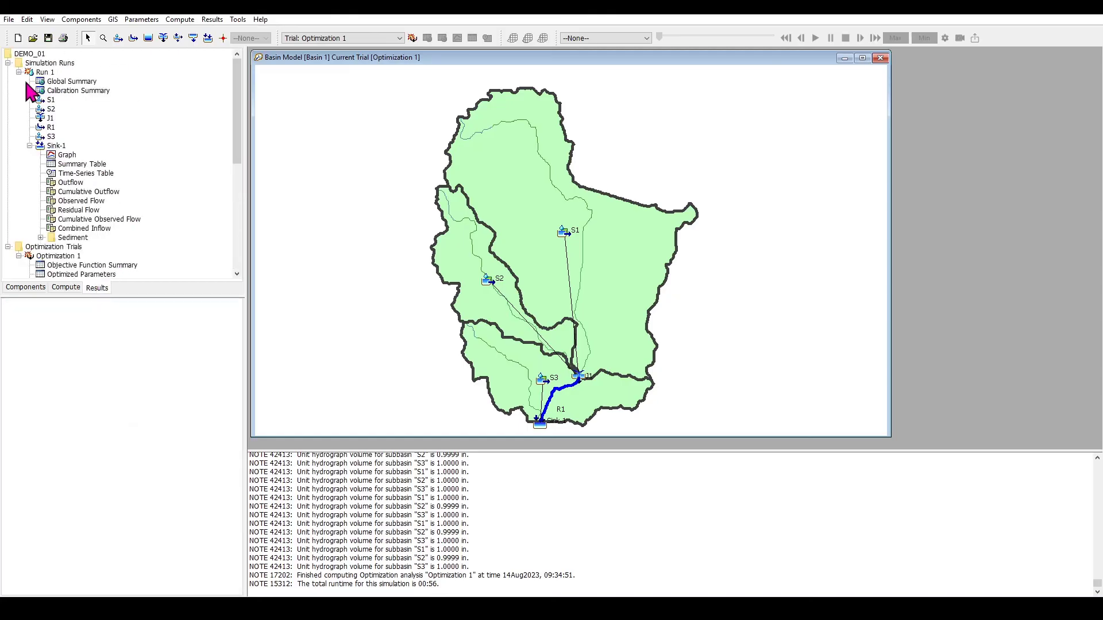
left_click(67, 156)
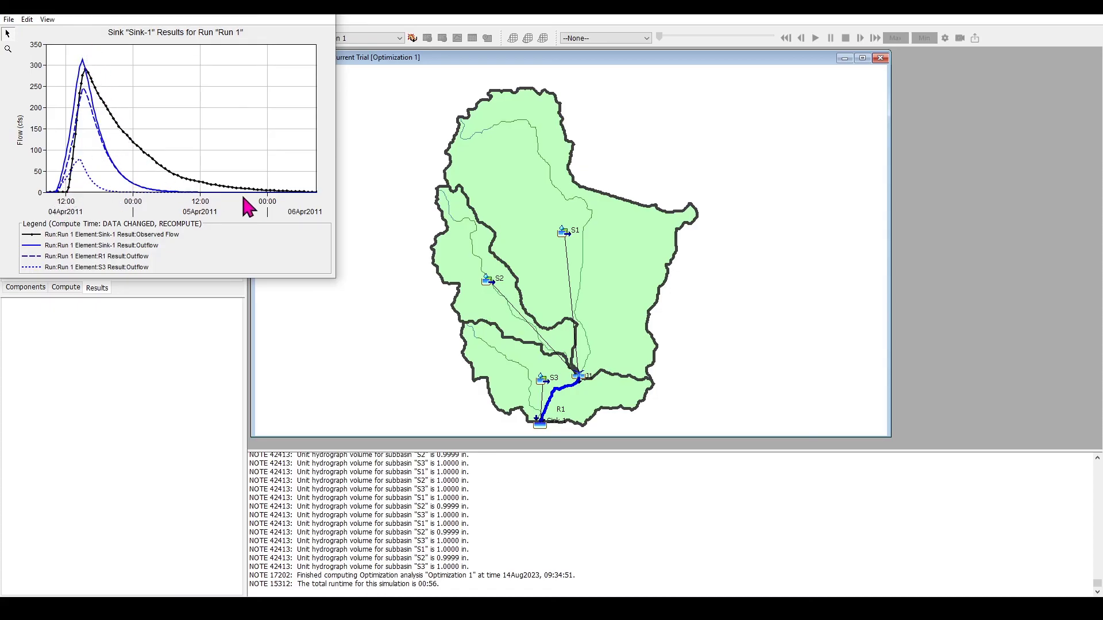
left_click_drag(230, 8, 245, 69)
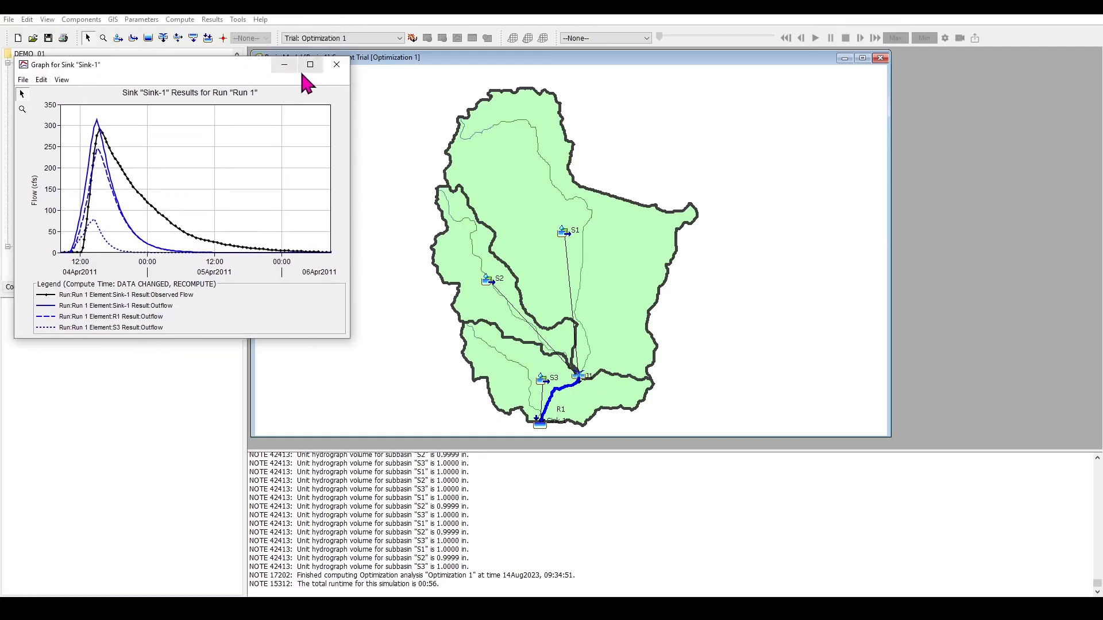
left_click(338, 71)
Open the Sink-1 graph of Optimization 1 to compare the optimized outflow with observed flow.
scroll(114, 163, "down", 3)
scroll(86, 175, "down", 4)
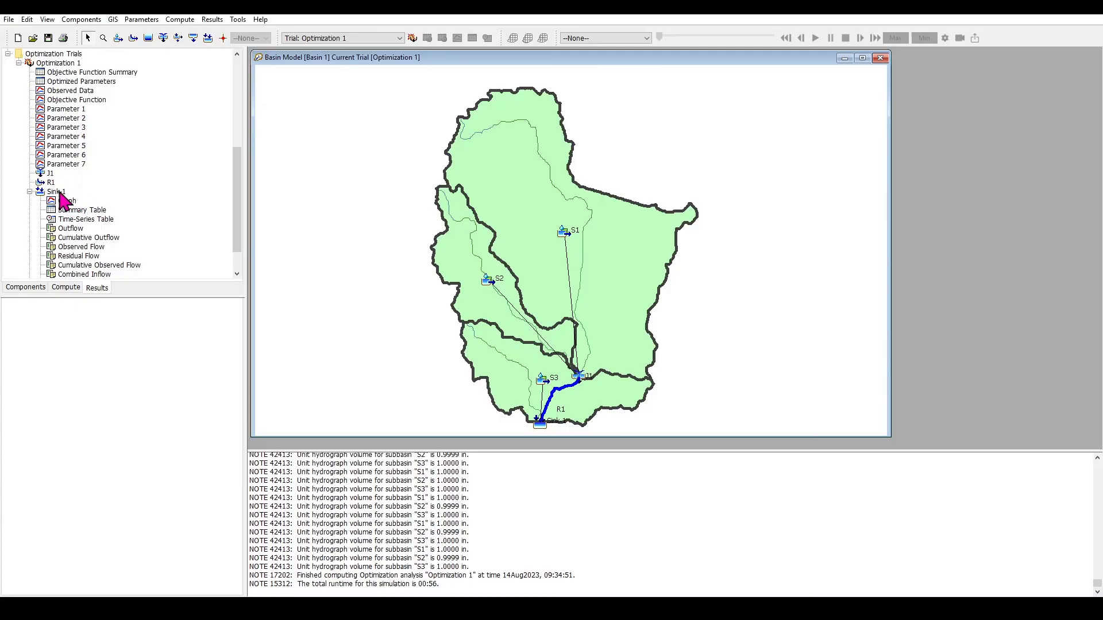
left_click(71, 202)
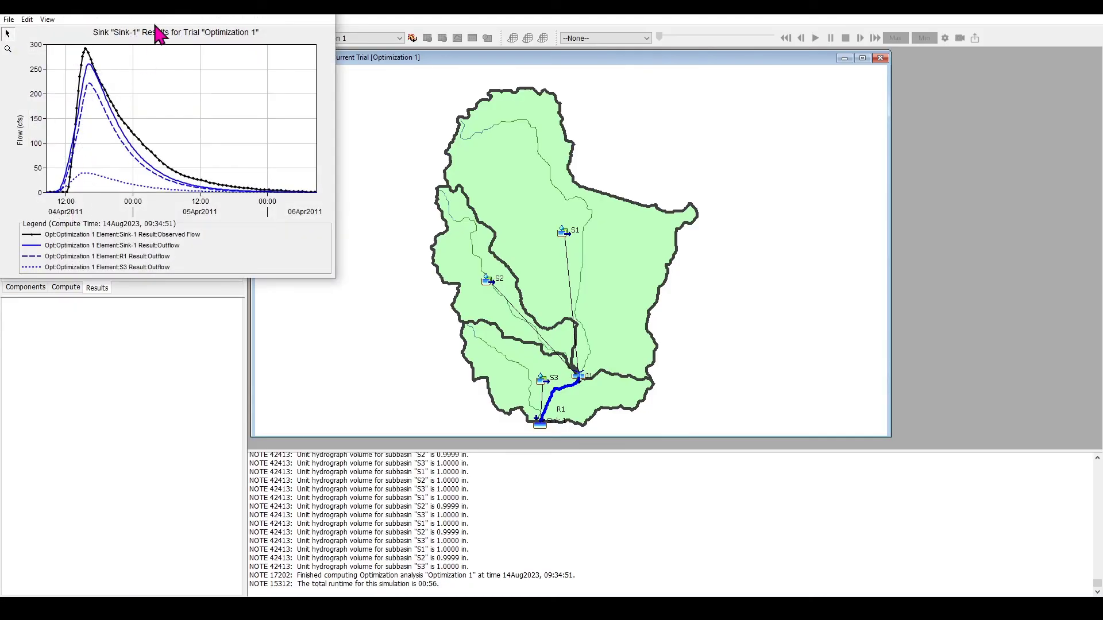
left_click_drag(155, 19, 368, 122)
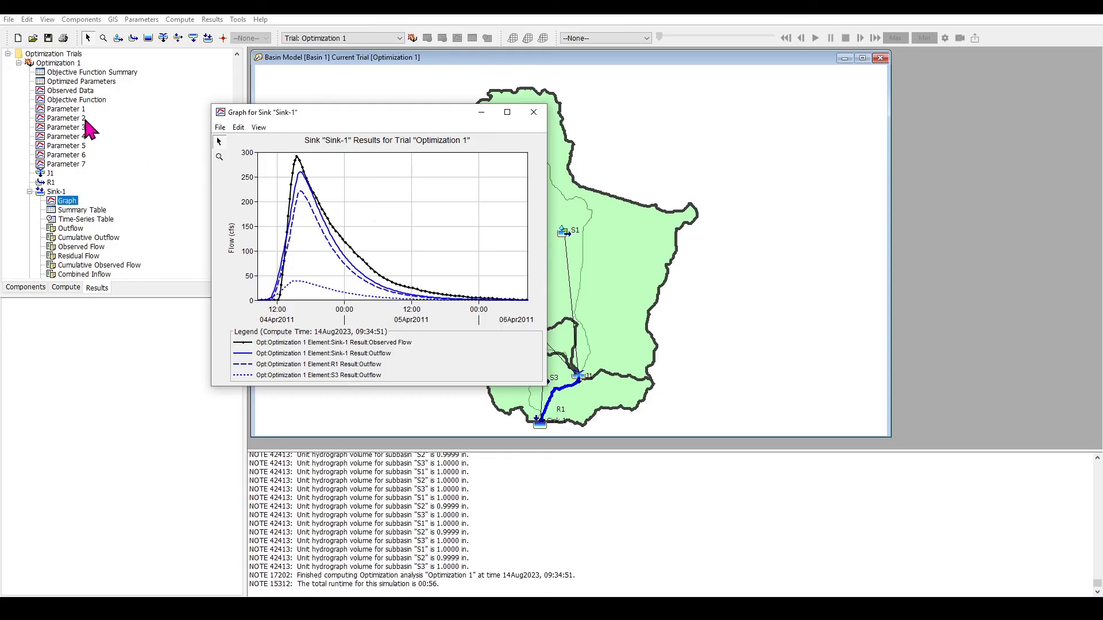
Examine the by-evaluation graphs of Parameter 1 and Parameter 5 for Optimization 1, closing each one.
left_click(74, 109)
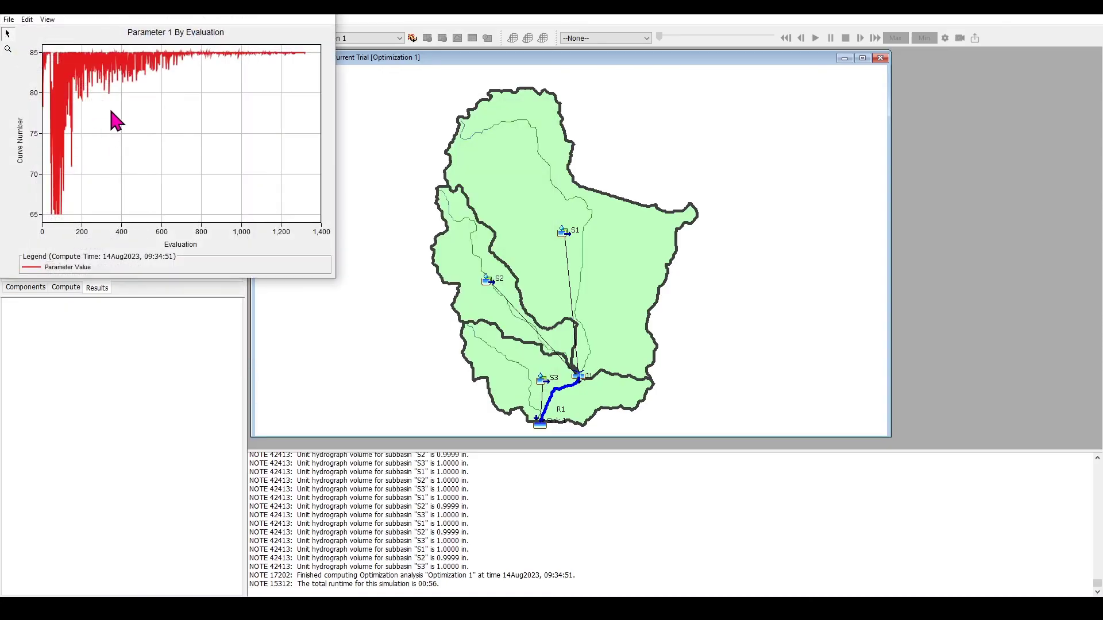
left_click_drag(130, 15, 273, 202)
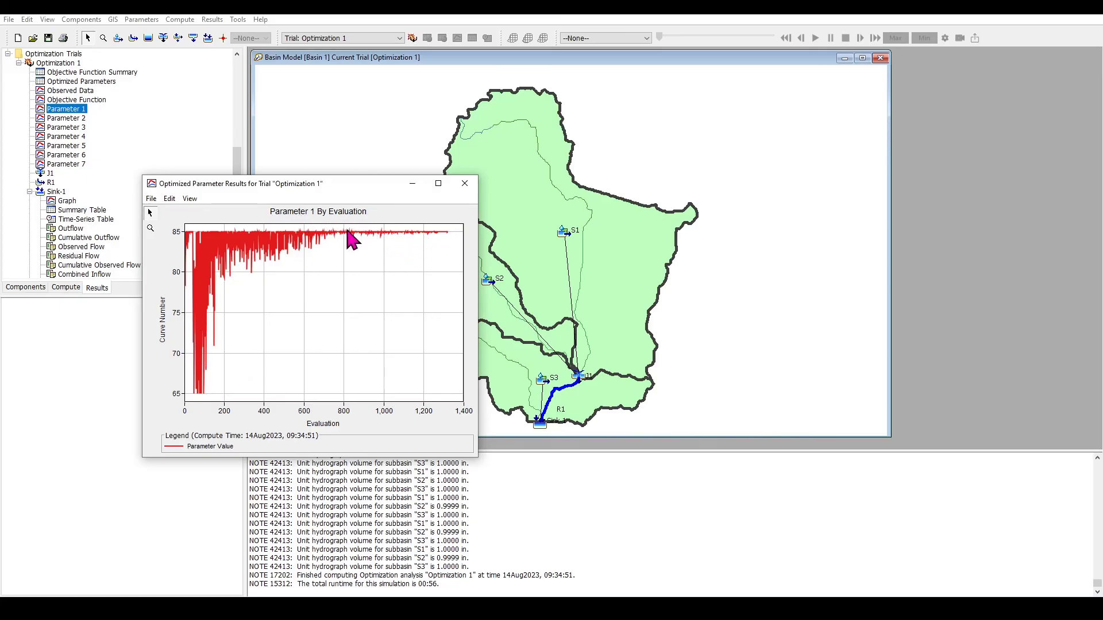
left_click(465, 183)
left_click(72, 146)
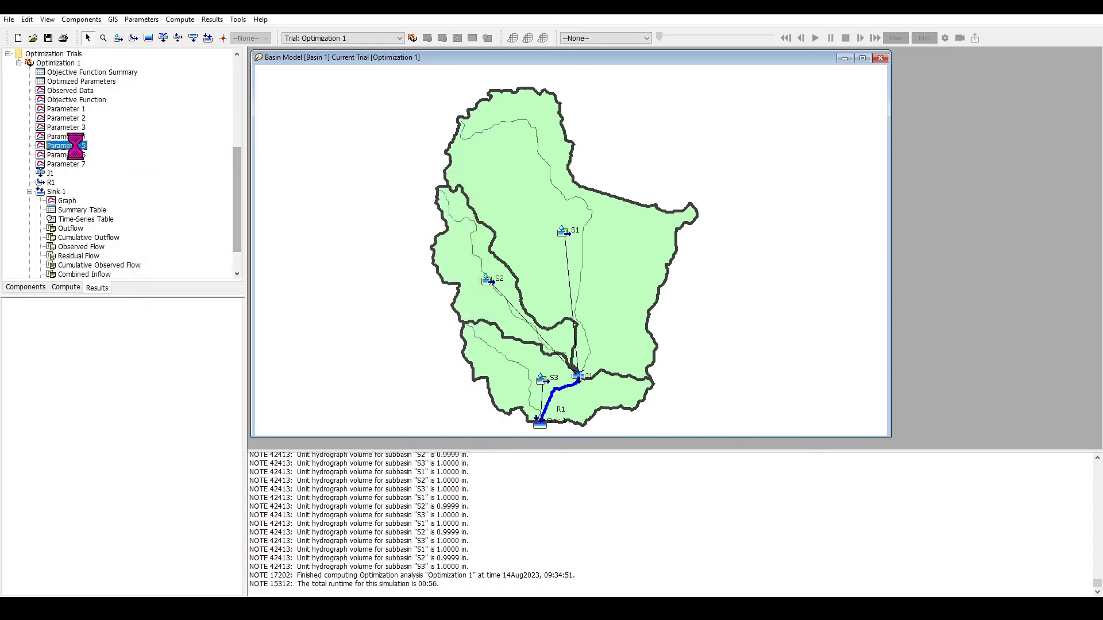
left_click(320, 15)
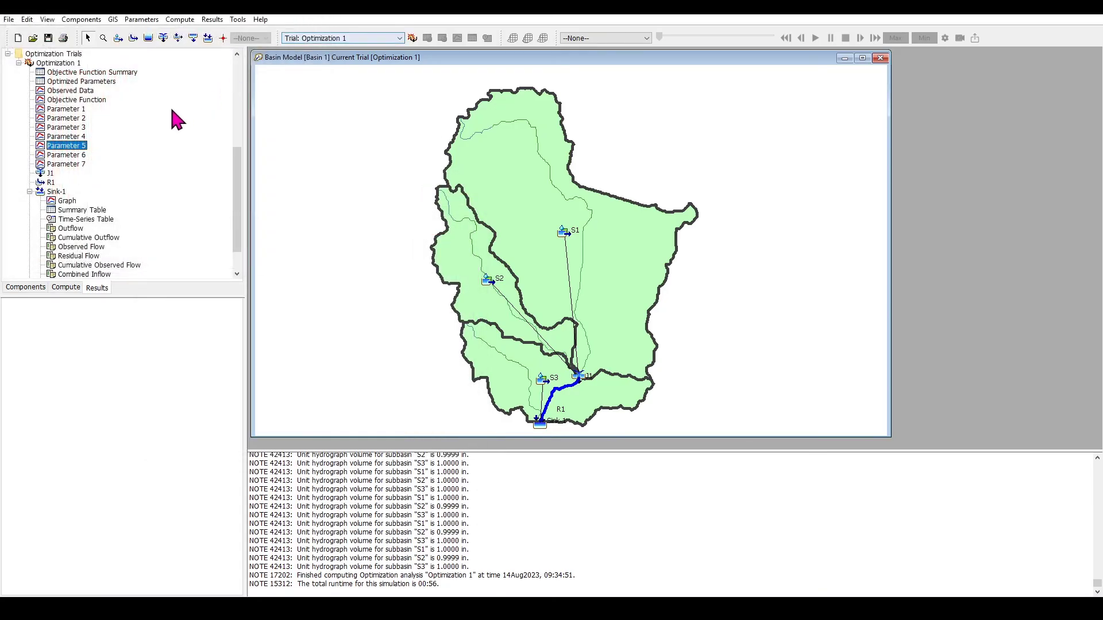
Review the initial and optimized values in the Optimized Parameters table of Optimization 1, and close it.
left_click(107, 85)
left_click_drag(212, 15, 278, 198)
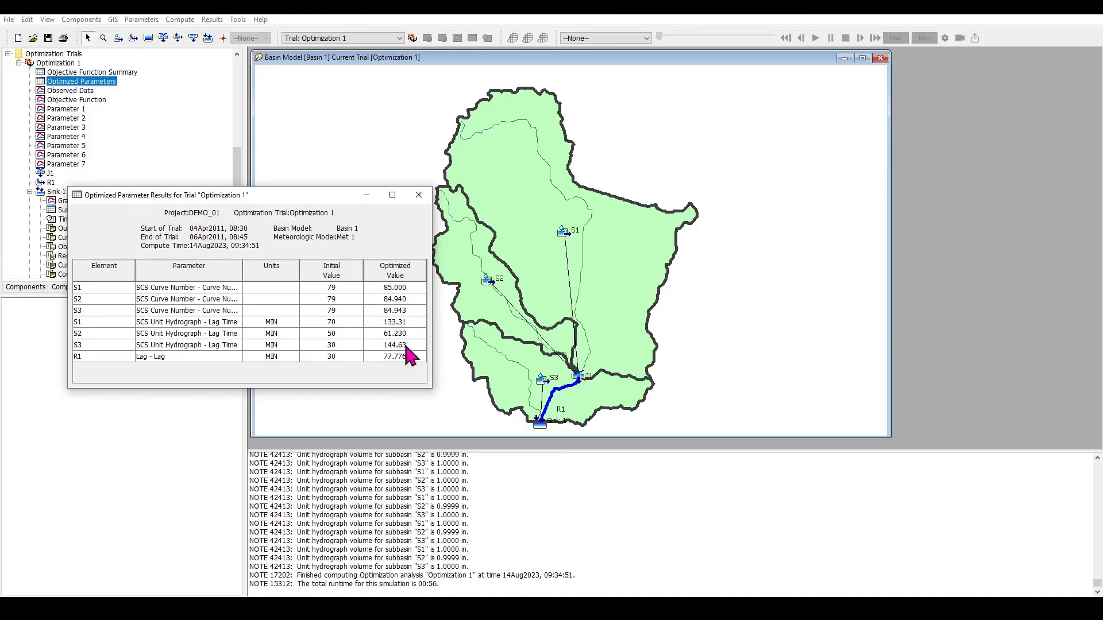
left_click(419, 195)
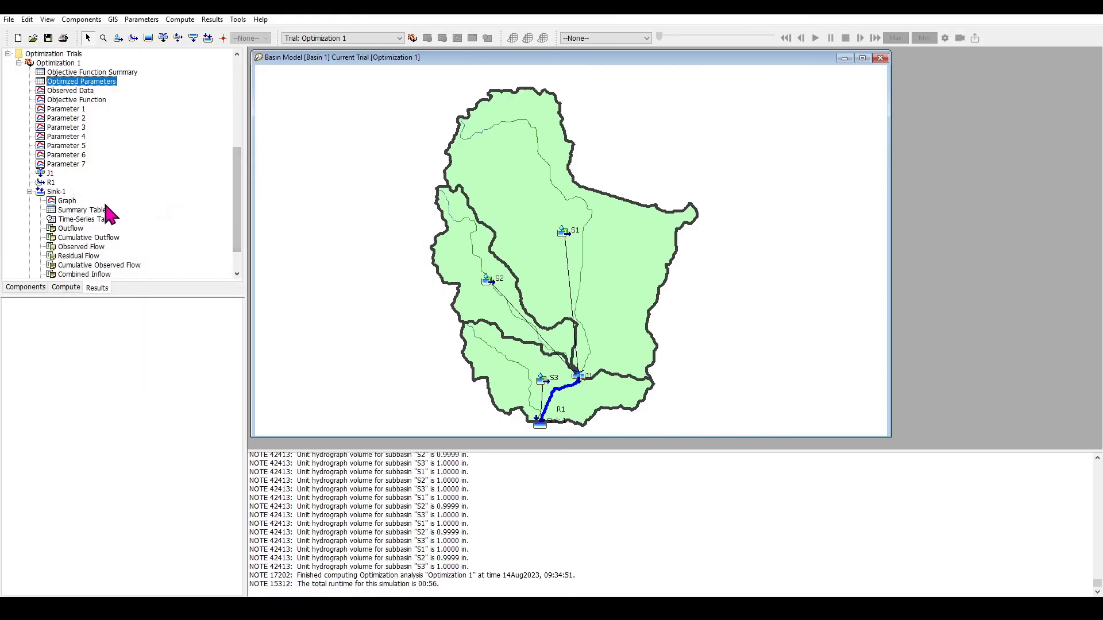
Review the Sink-1 graph and the Objective Function graph of Optimization 1, closing each one.
left_click(67, 201)
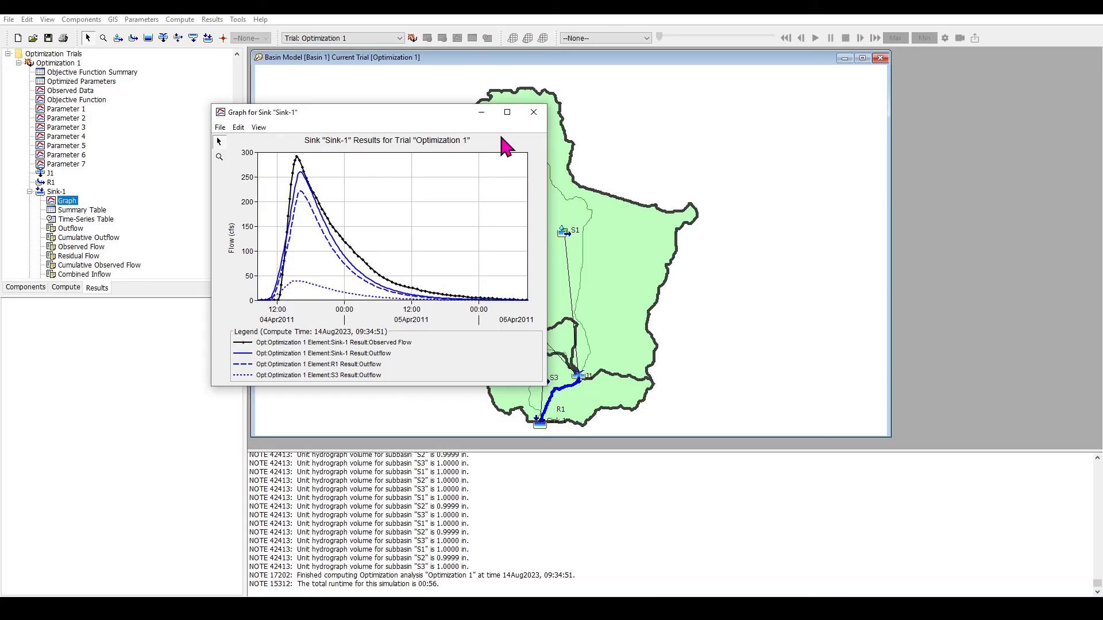
left_click(533, 112)
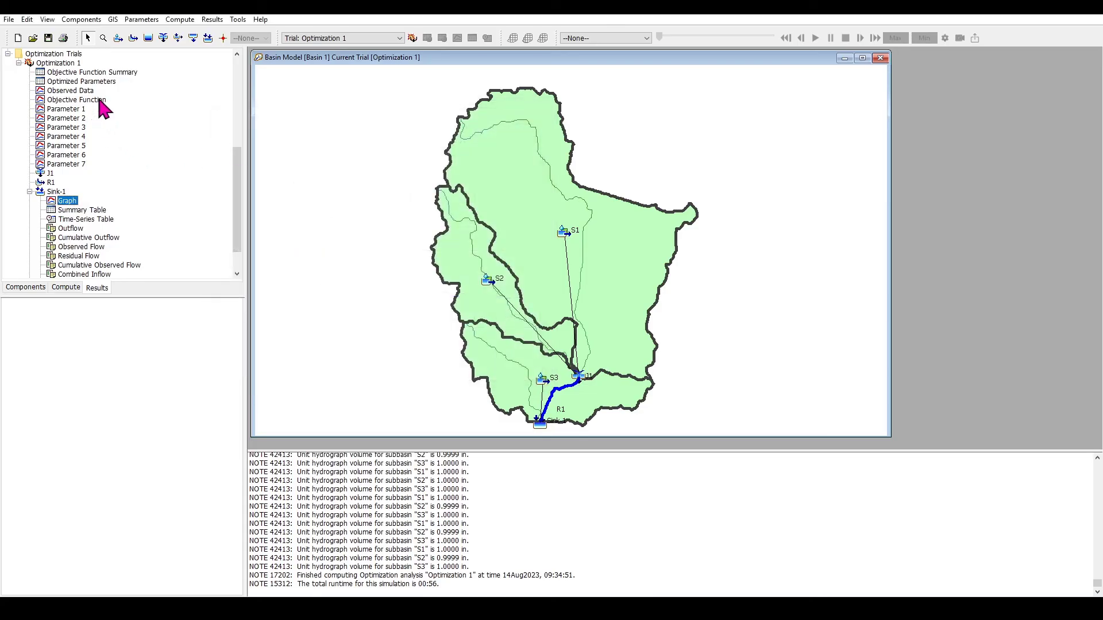
double_click(92, 100)
left_click(325, 20)
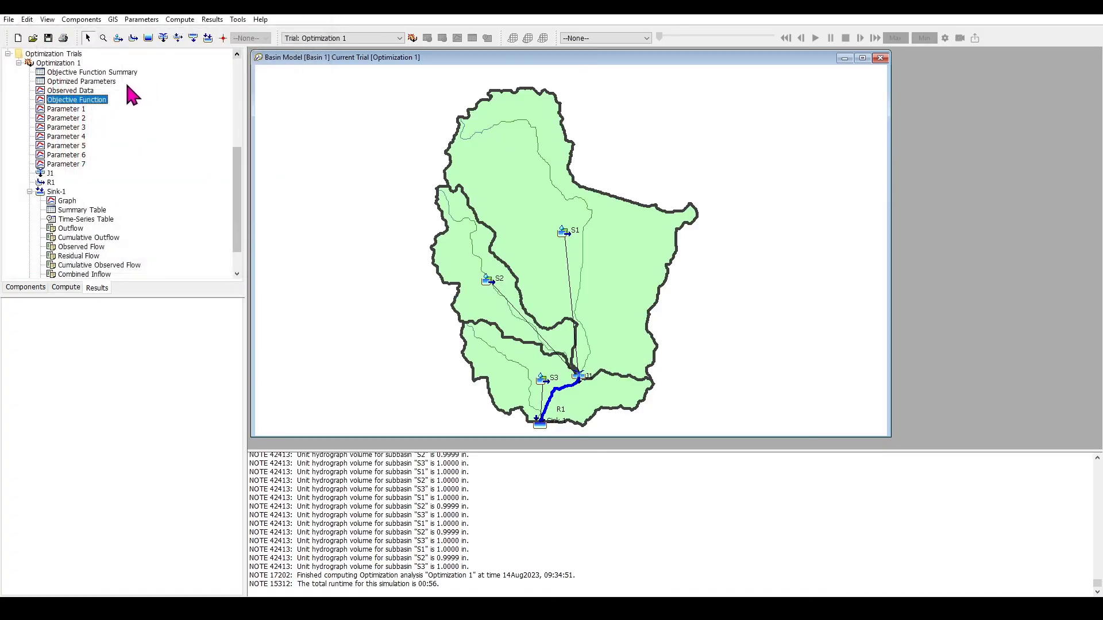
Recheck the optimized curve numbers and lag times in the Optimized Parameters table, and close it.
double_click(107, 82)
left_click_drag(276, 10, 322, 153)
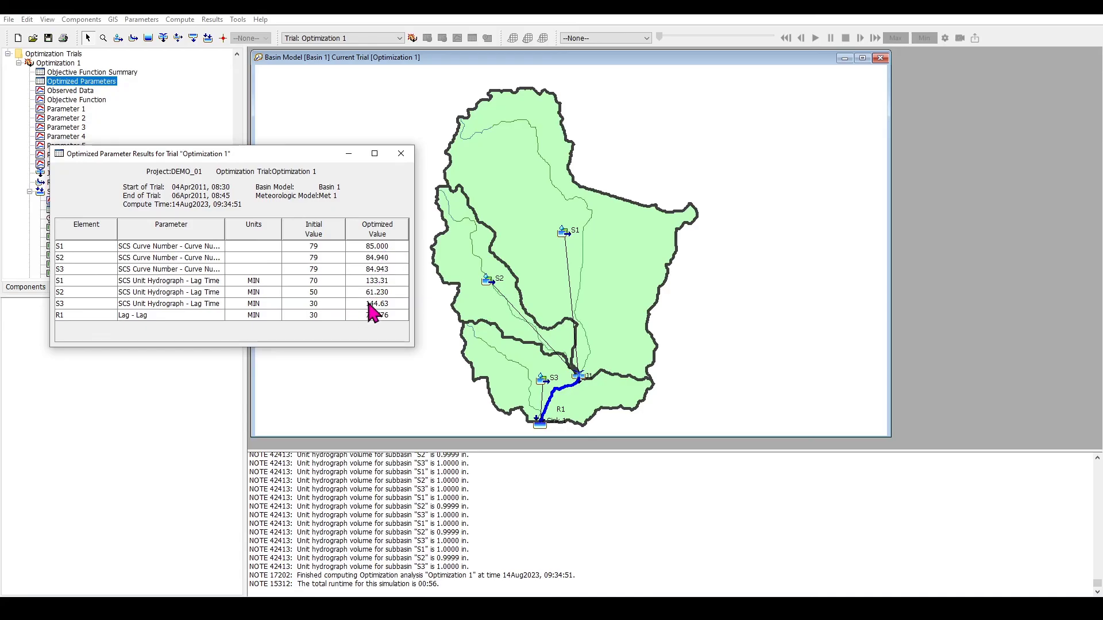
left_click(397, 156)
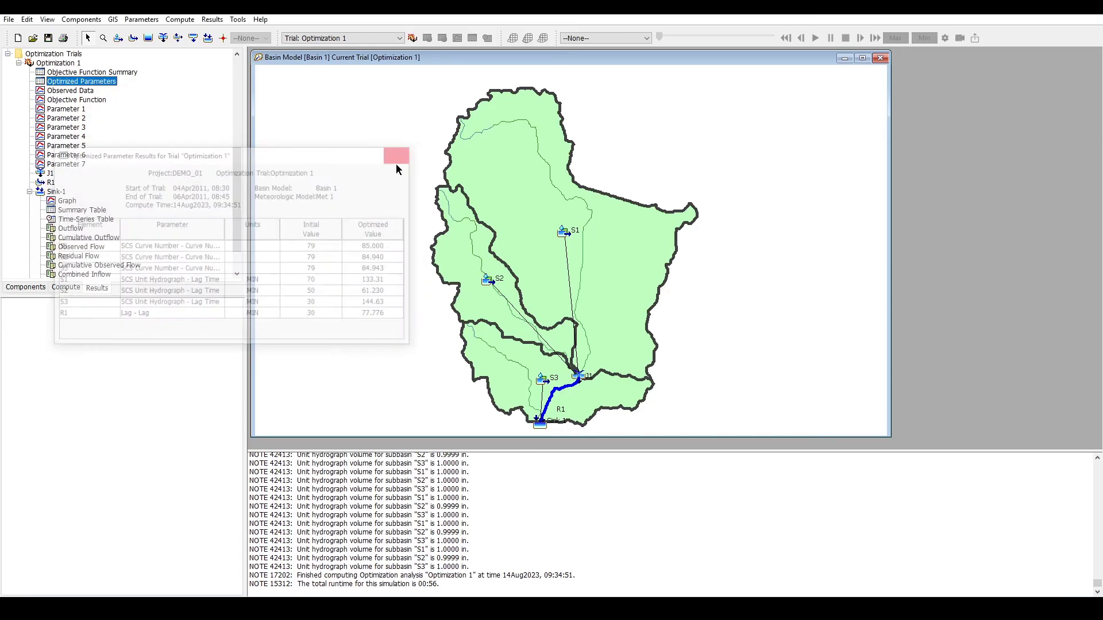